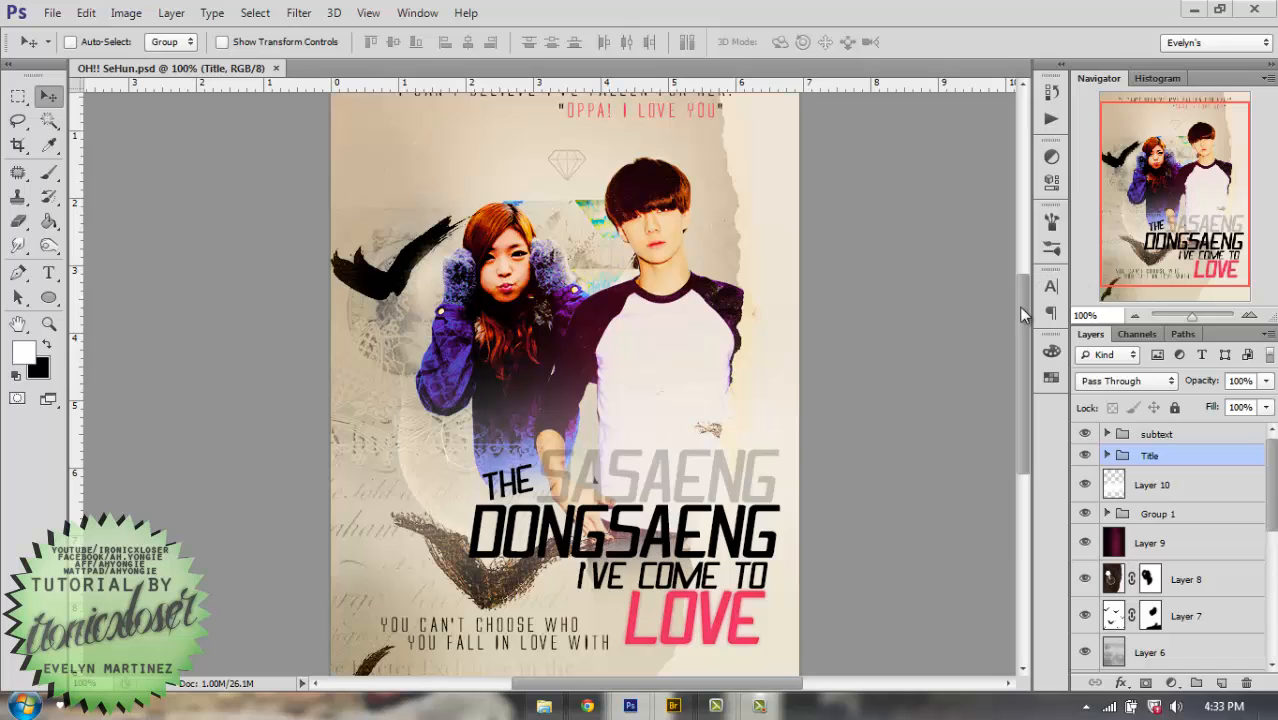
Examine the finished poster from top to bottom, the exported final image, and the source files in the Oh SeHun folder.
{"action": "mouse_move", "coordinate": [1020, 289]}
{"action": "left_mouse_down"}
{"action": "mouse_move", "coordinate": [1020, 224]}
{"action": "mouse_move", "coordinate": [1033, 368]}
{"action": "mouse_move", "coordinate": [1027, 260]}
{"action": "mouse_move", "coordinate": [1030, 278]}
{"action": "left_mouse_up"}
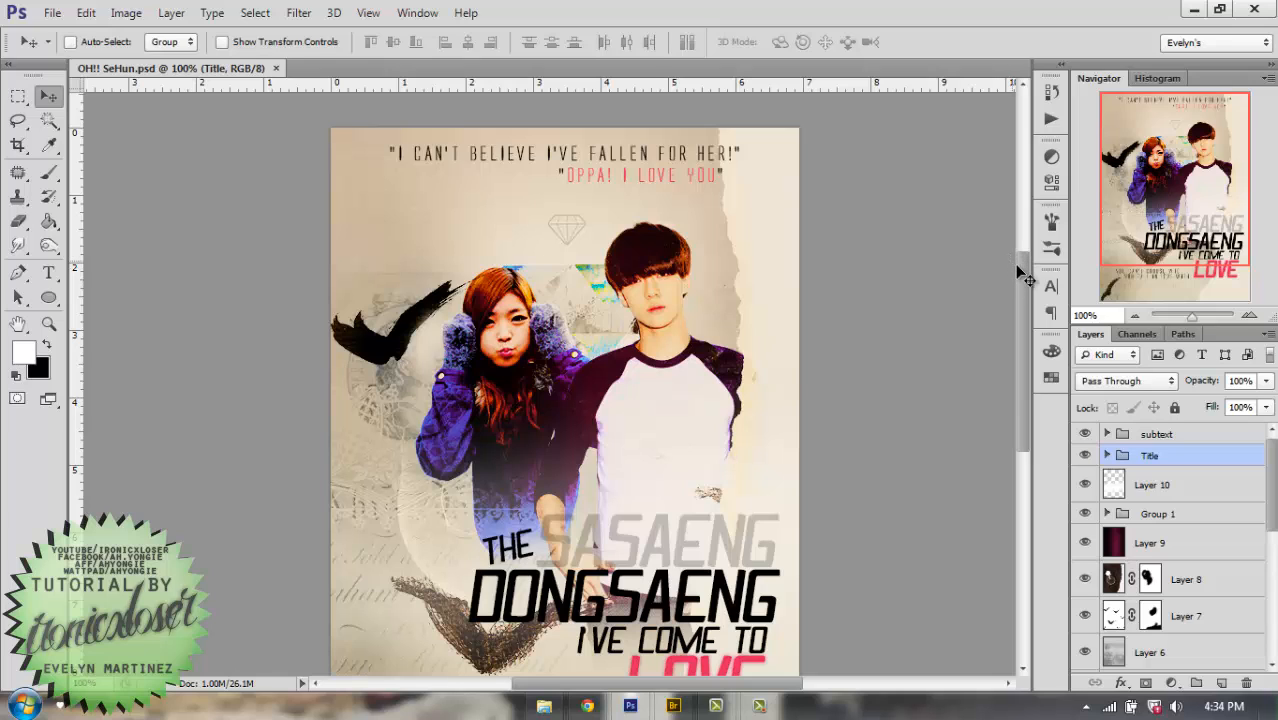
{"action": "left_click_drag", "start_coordinate": [1018, 267], "coordinate": [1026, 396]}
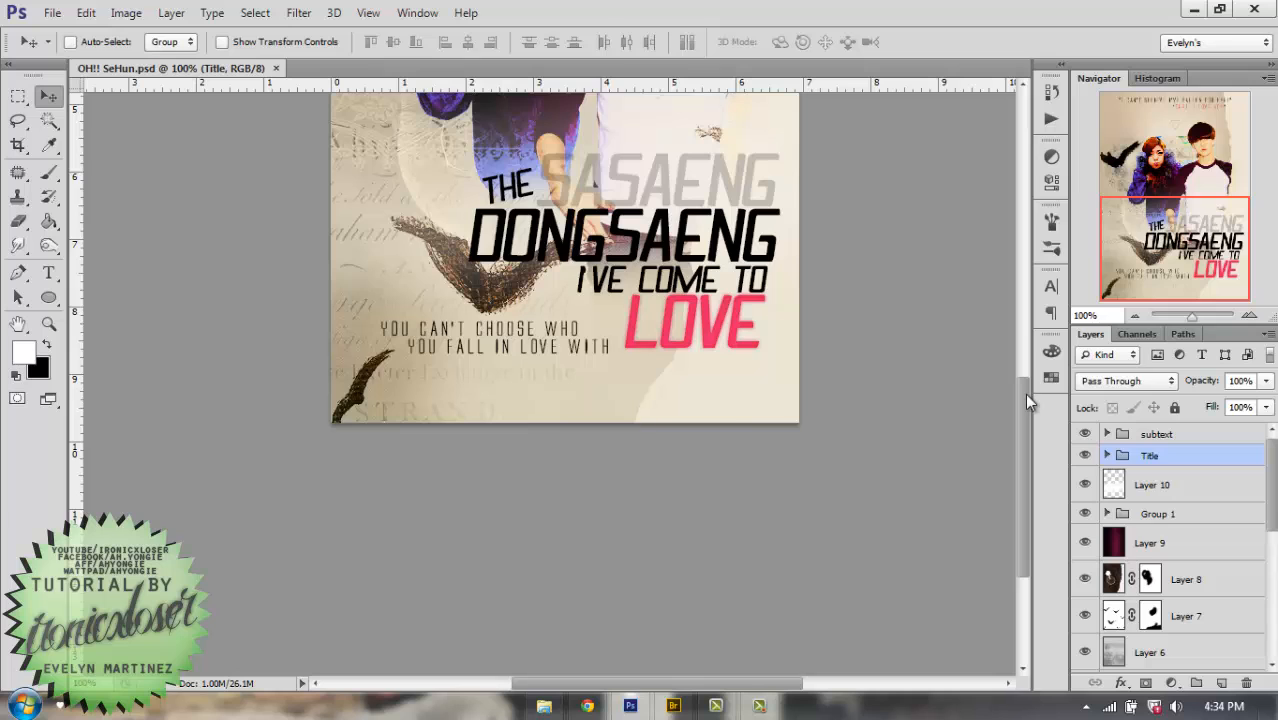
{"action": "left_click_drag", "start_coordinate": [1024, 393], "coordinate": [1005, 255]}
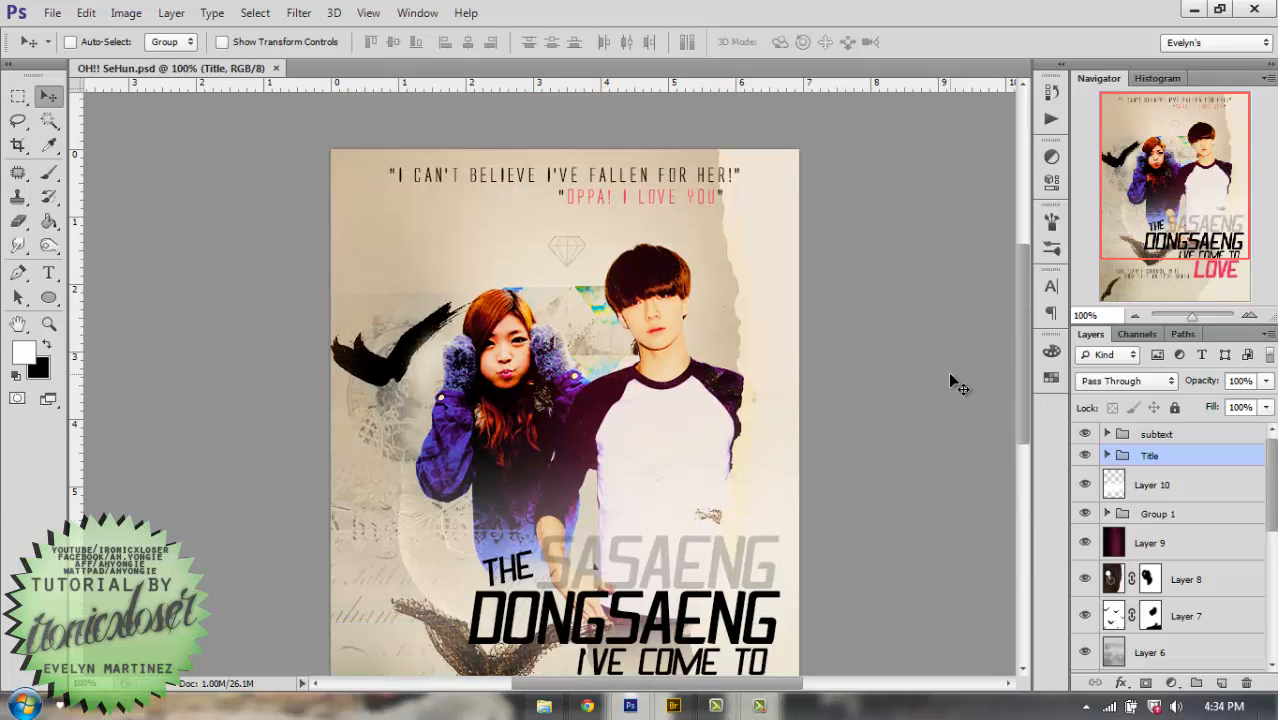
{"action": "left_click", "coordinate": [542, 705]}
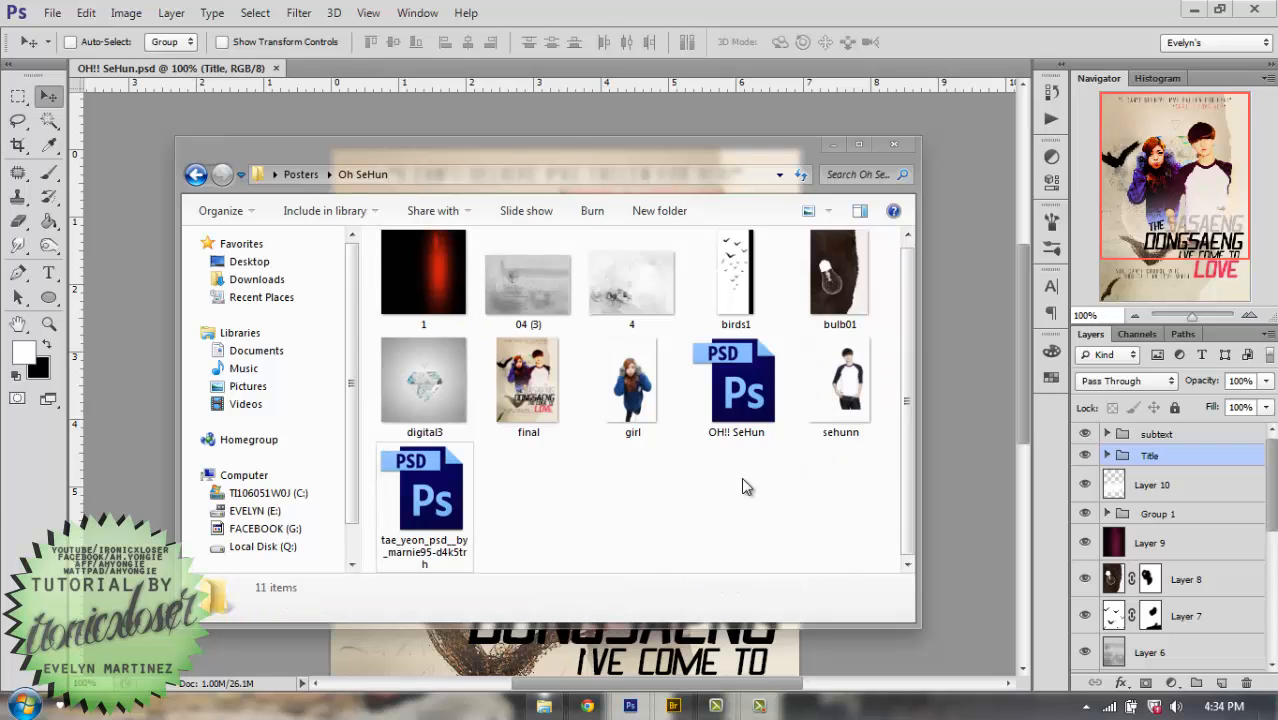
{"action": "left_click", "coordinate": [546, 400]}
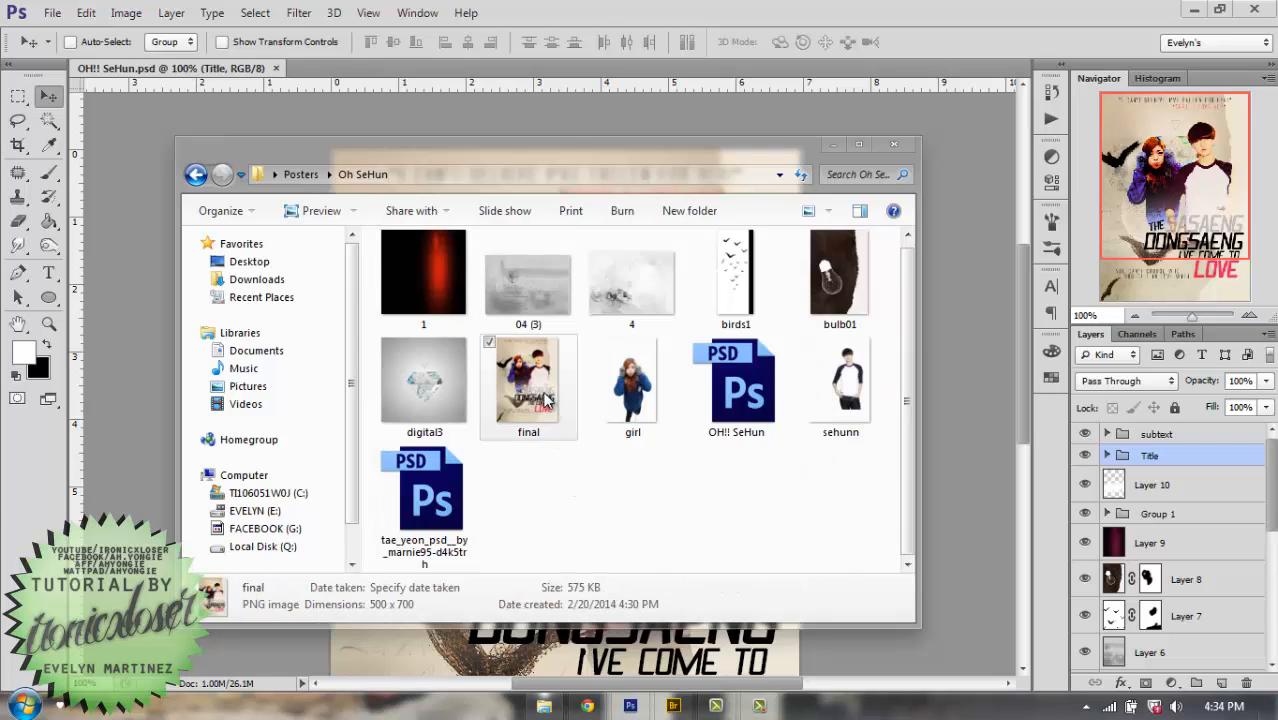
{"action": "double_click", "coordinate": [546, 400]}
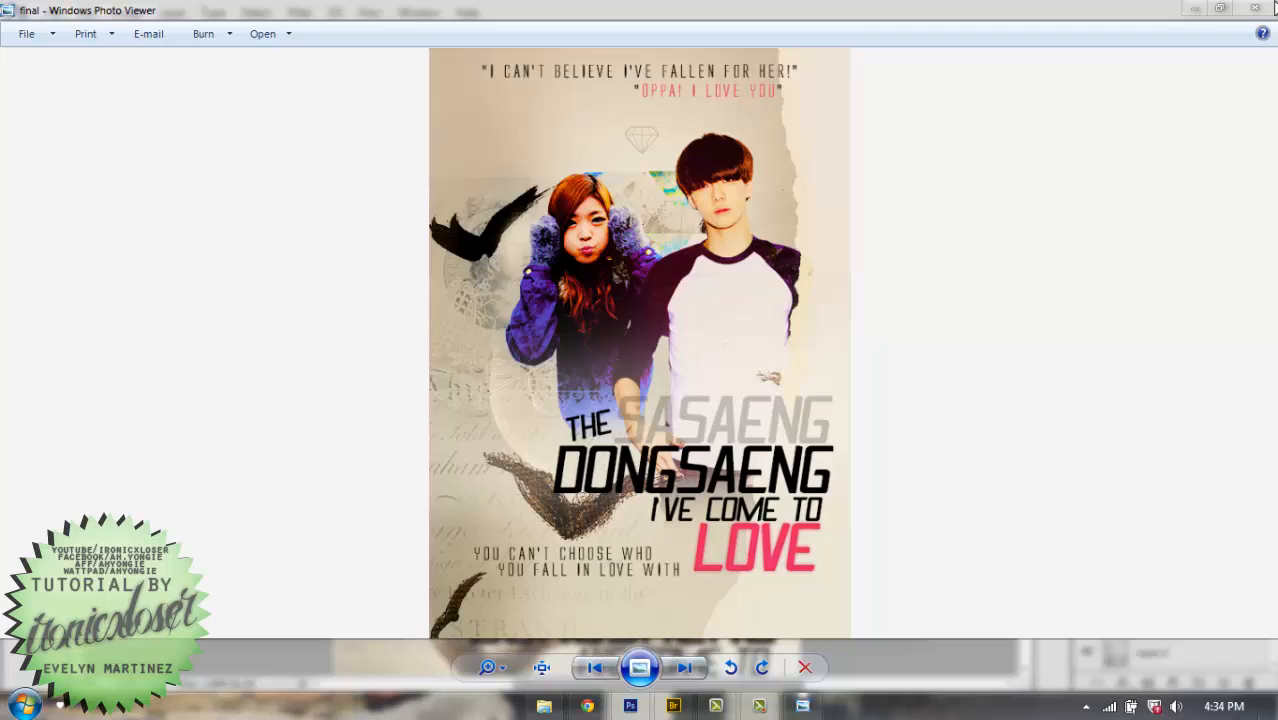
{"action": "left_click", "coordinate": [1255, 8]}
{"action": "left_click", "coordinate": [710, 400]}
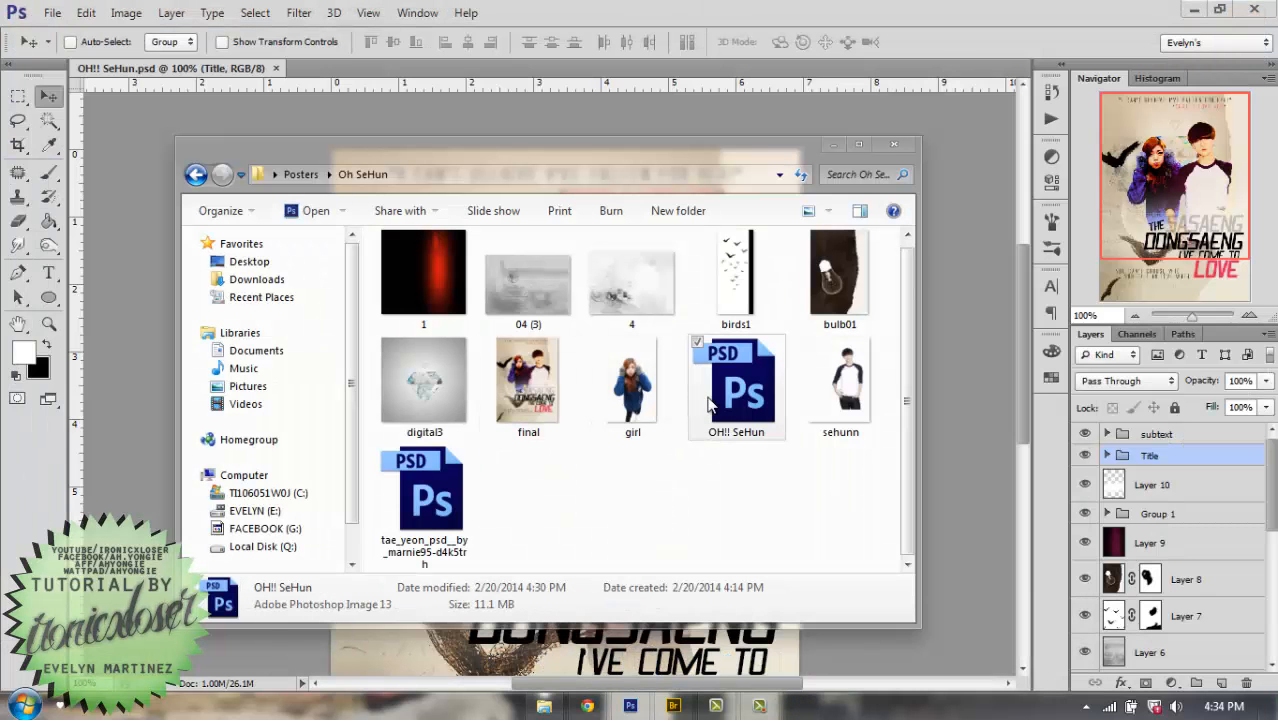
{"action": "left_click", "coordinate": [410, 515]}
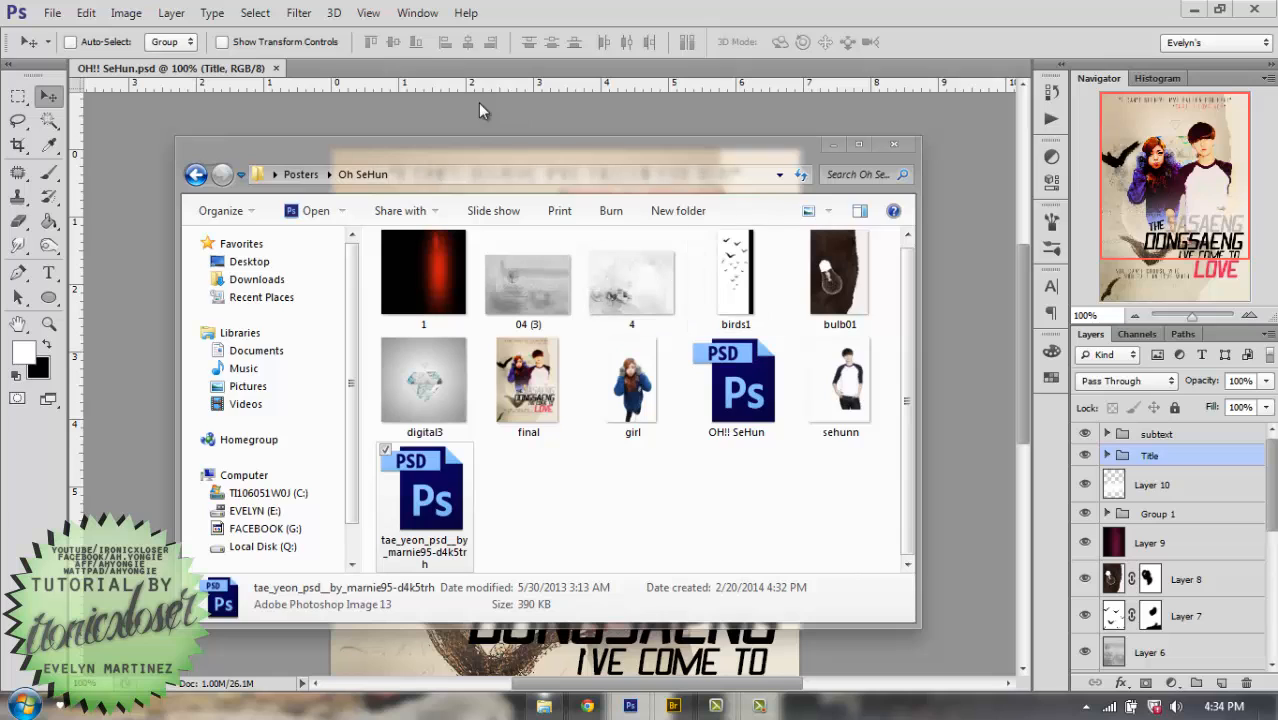
Close the finished poster and create a new 500 x 700 pixel document named "OH!!!! Sehun".
{"action": "left_click", "coordinate": [277, 69]}
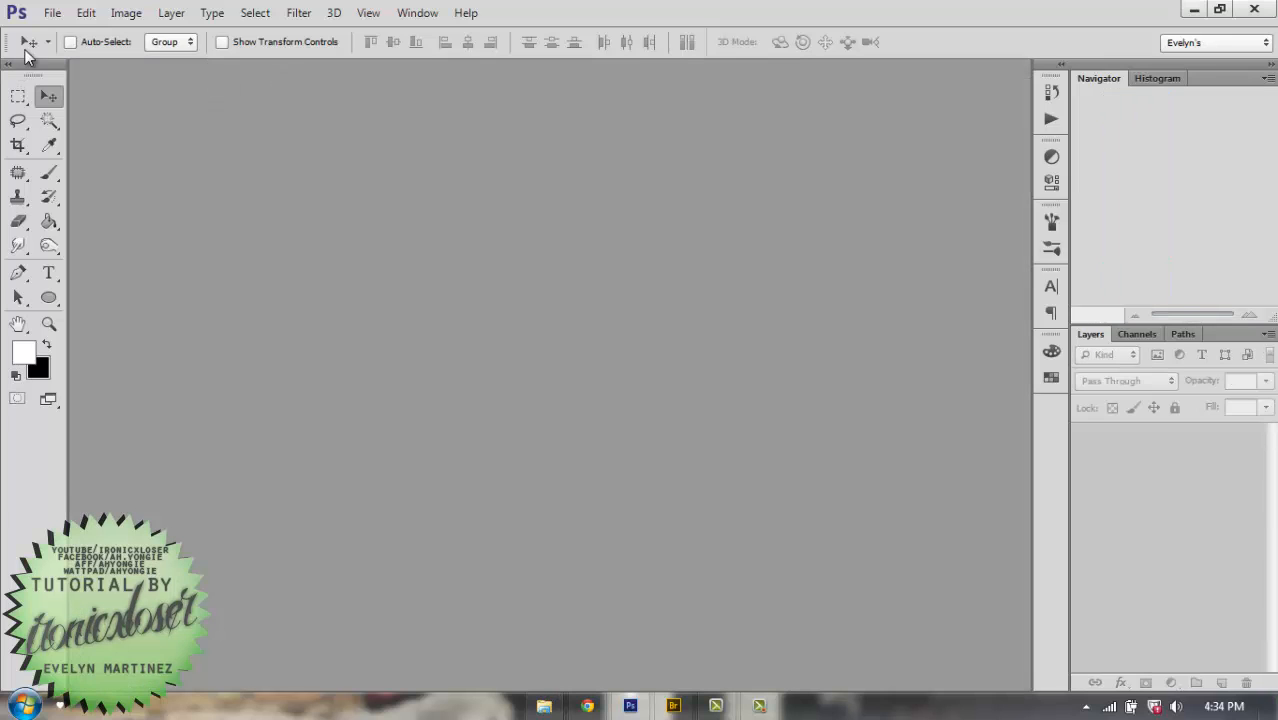
{"action": "left_click", "coordinate": [52, 13]}
{"action": "left_click", "coordinate": [80, 111]}
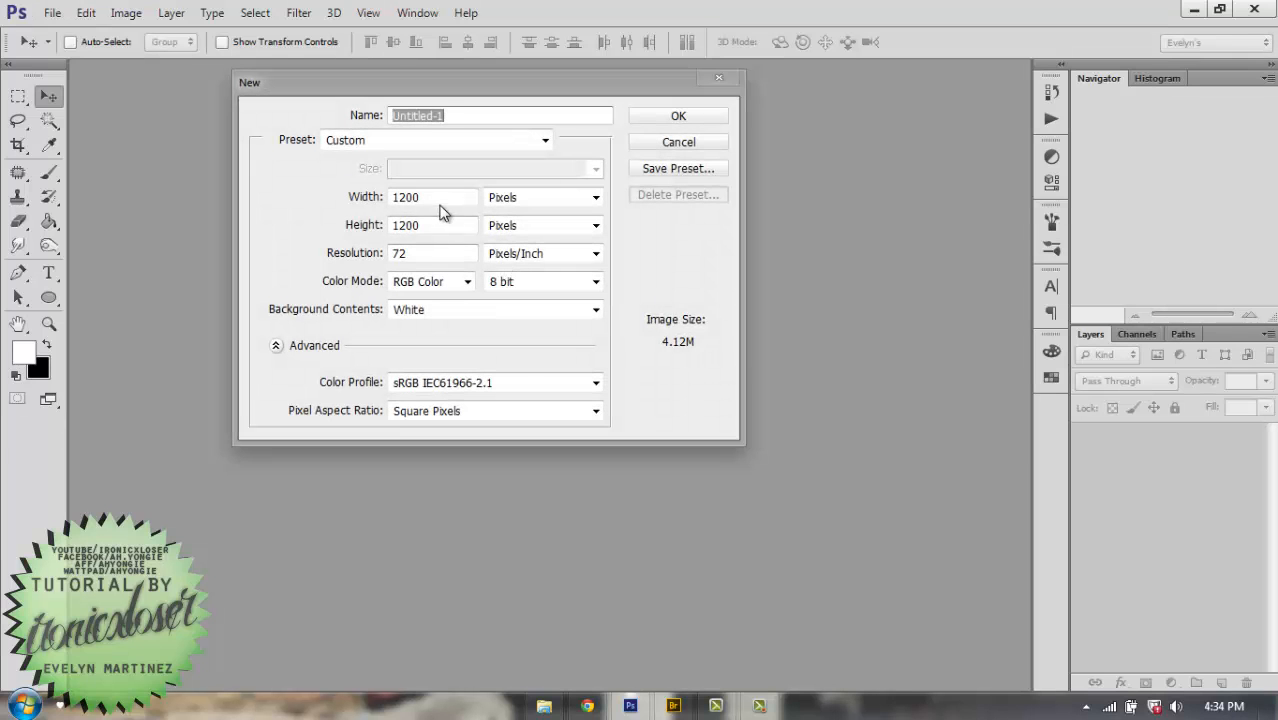
{"action": "double_click", "coordinate": [440, 200]}
{"action": "type", "text": "500"}
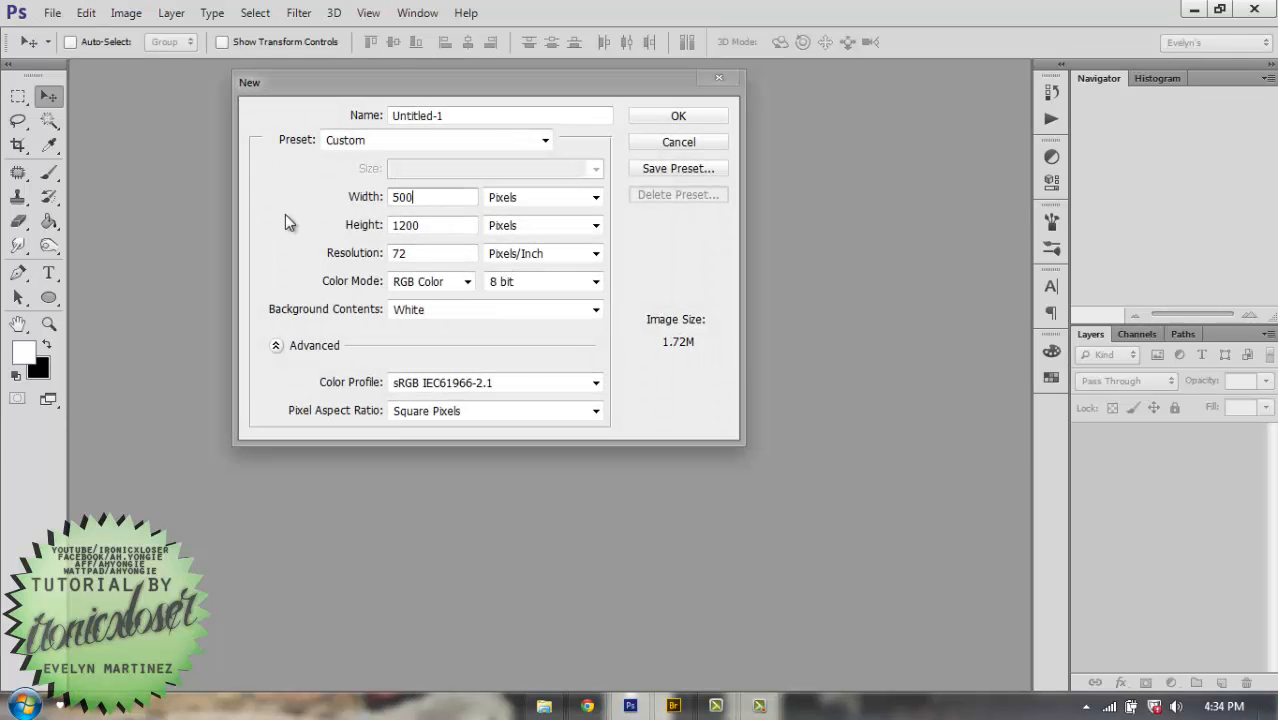
{"action": "key", "text": "Tab"}
{"action": "type", "text": "700"}
{"action": "double_click", "coordinate": [459, 115]}
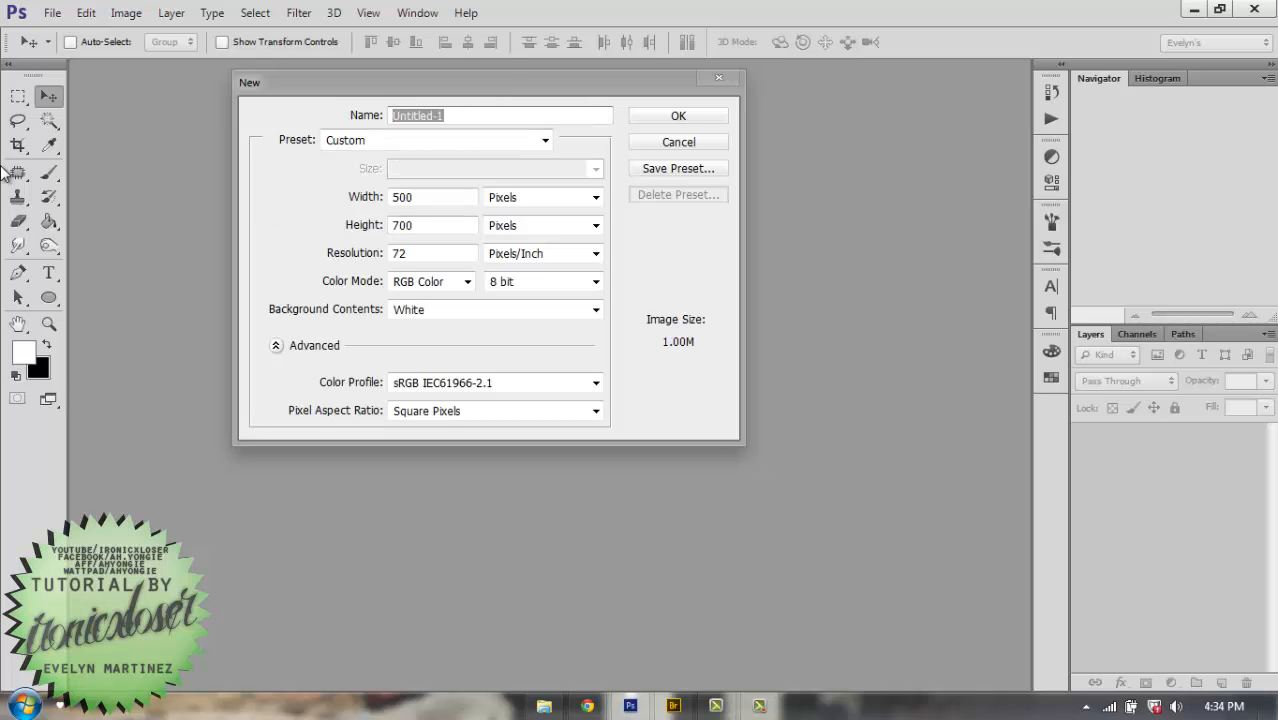
{"action": "type", "text": "O"}
{"action": "type", "text": "H!!!! Sehun"}
{"action": "key", "text": "Return"}
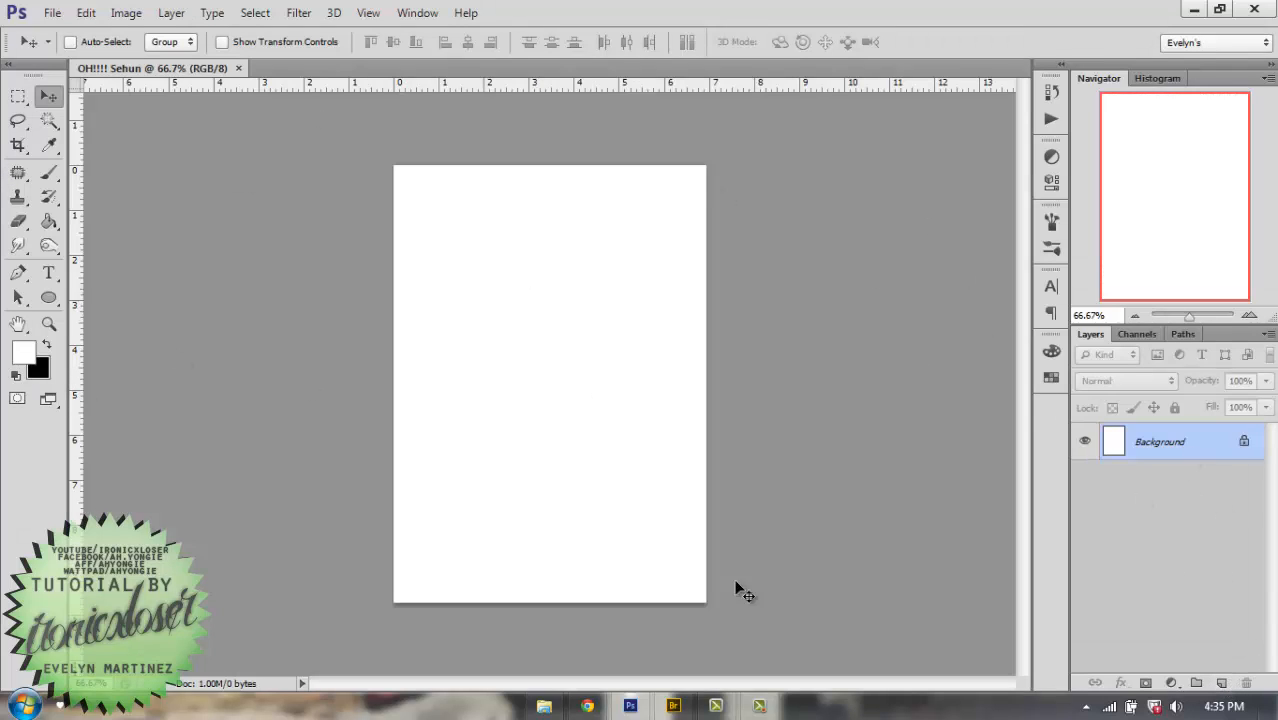
Add a new gradient fill layer with a red colour label, Normal mode and 100% opacity.
{"action": "left_click", "coordinate": [171, 13]}
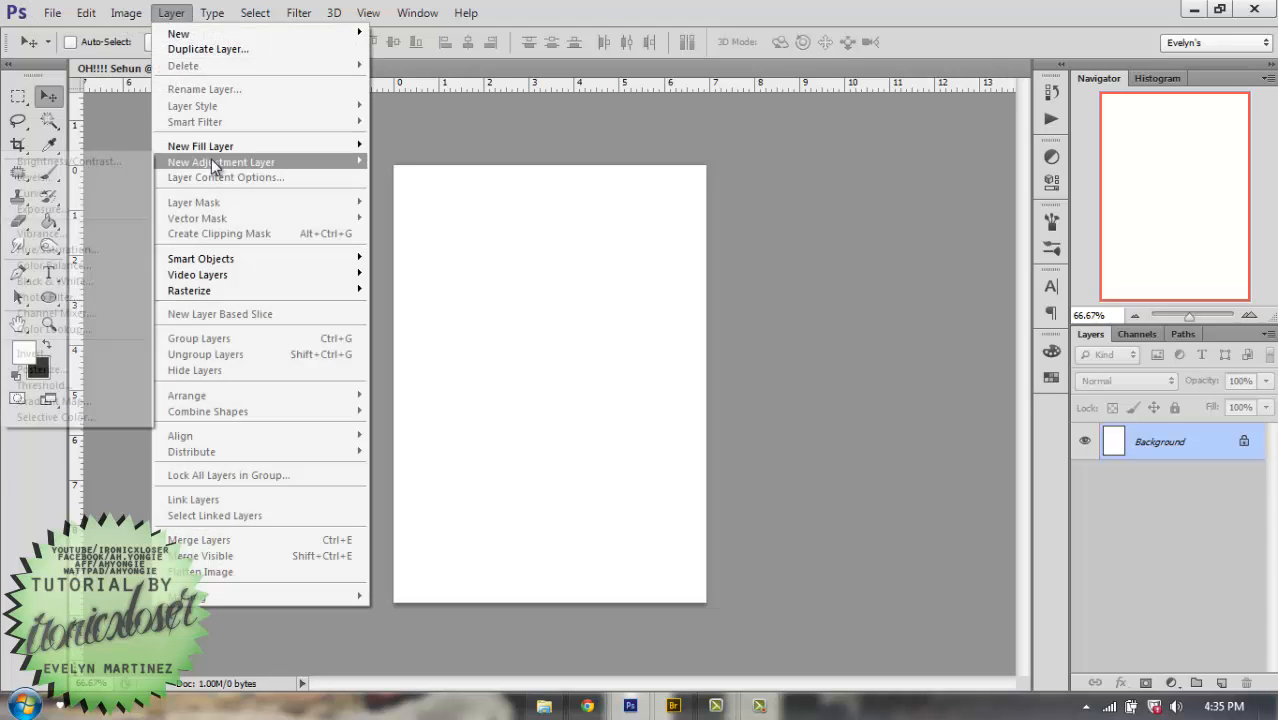
{"action": "mouse_move", "coordinate": [213, 165]}
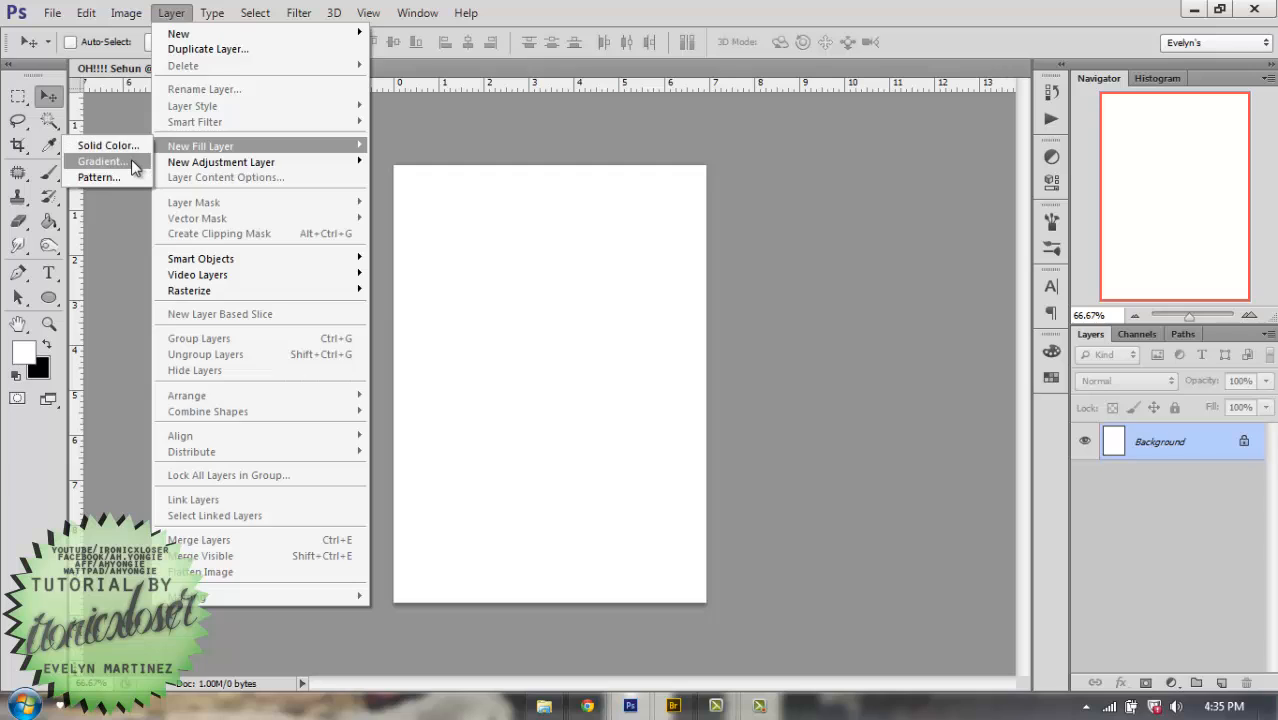
{"action": "left_click", "coordinate": [131, 160]}
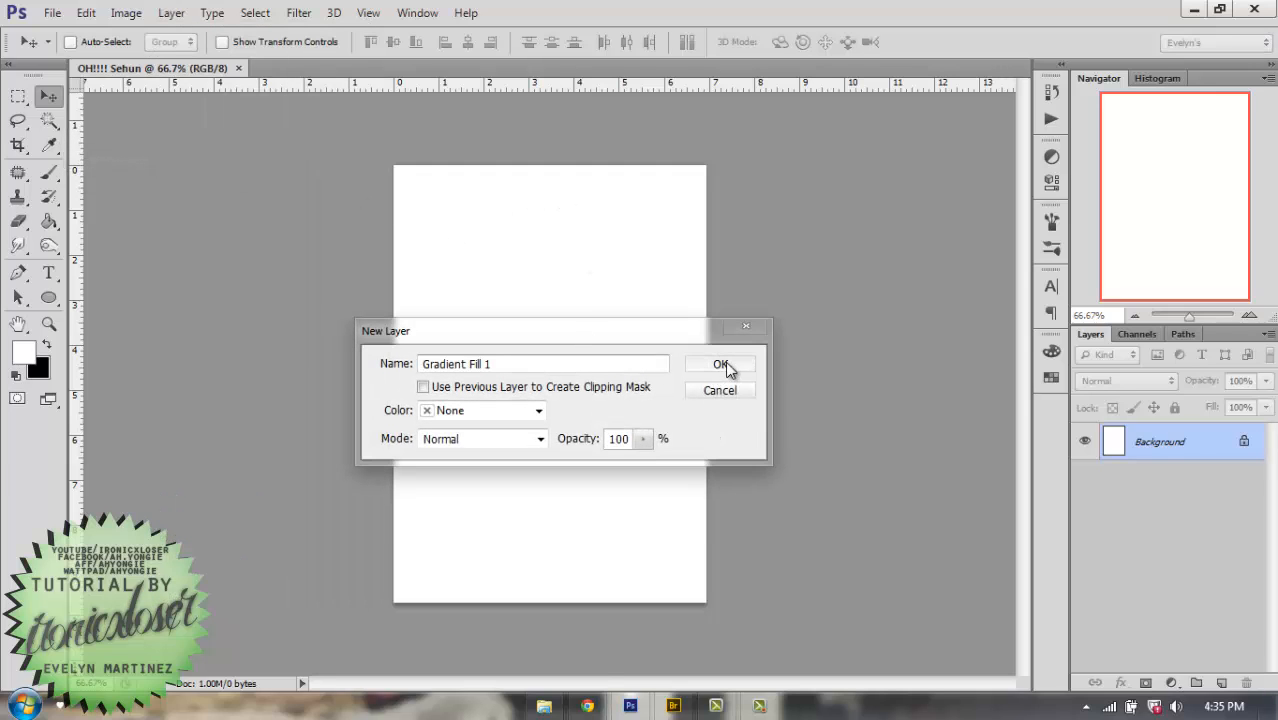
{"action": "left_click", "coordinate": [513, 412]}
{"action": "left_click", "coordinate": [482, 467]}
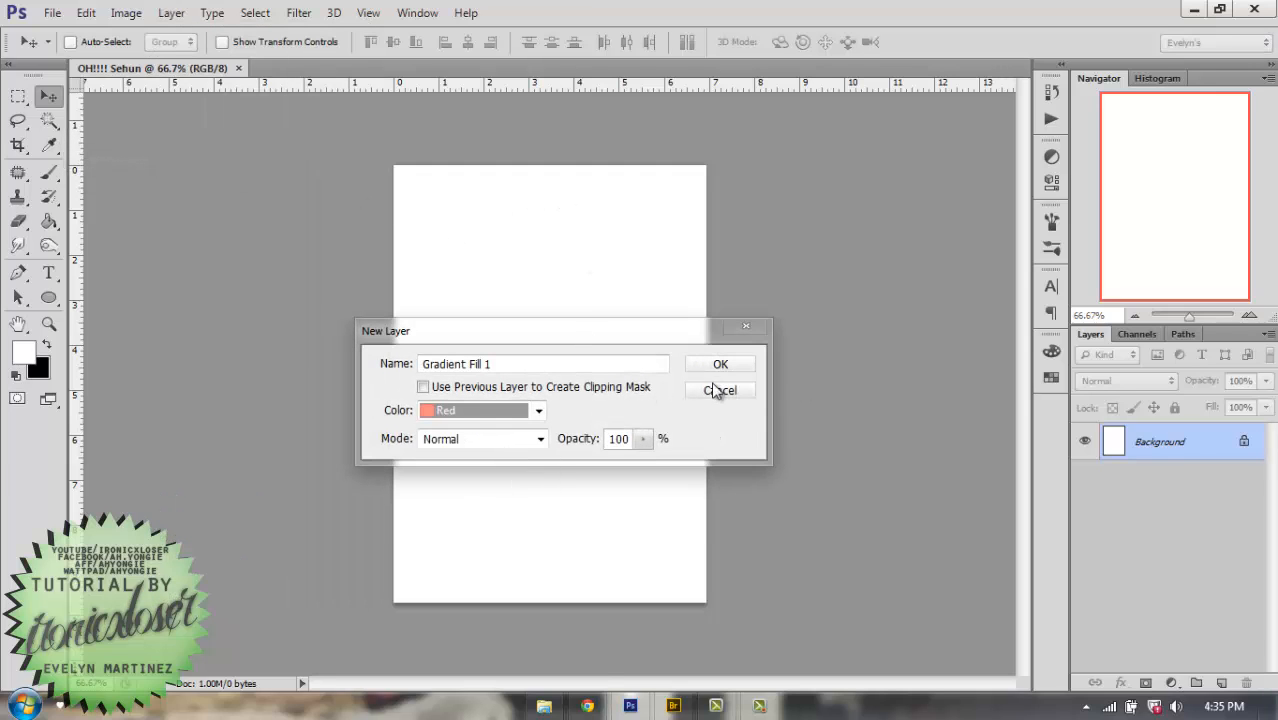
{"action": "left_click", "coordinate": [728, 366]}
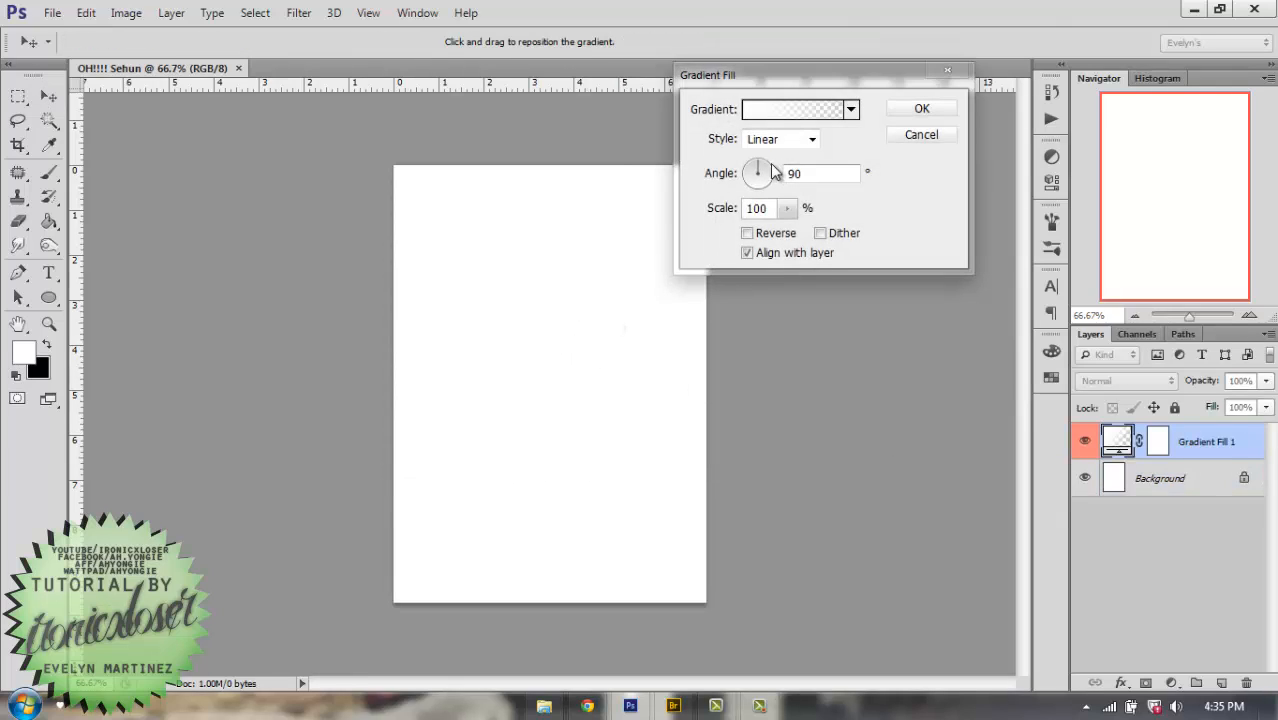
Give the fill layer a linear Black, White gradient angled at 123.69°, with its black stop changed to light gray d6d6d6.
{"action": "left_click_drag", "start_coordinate": [746, 153], "coordinate": [743, 151]}
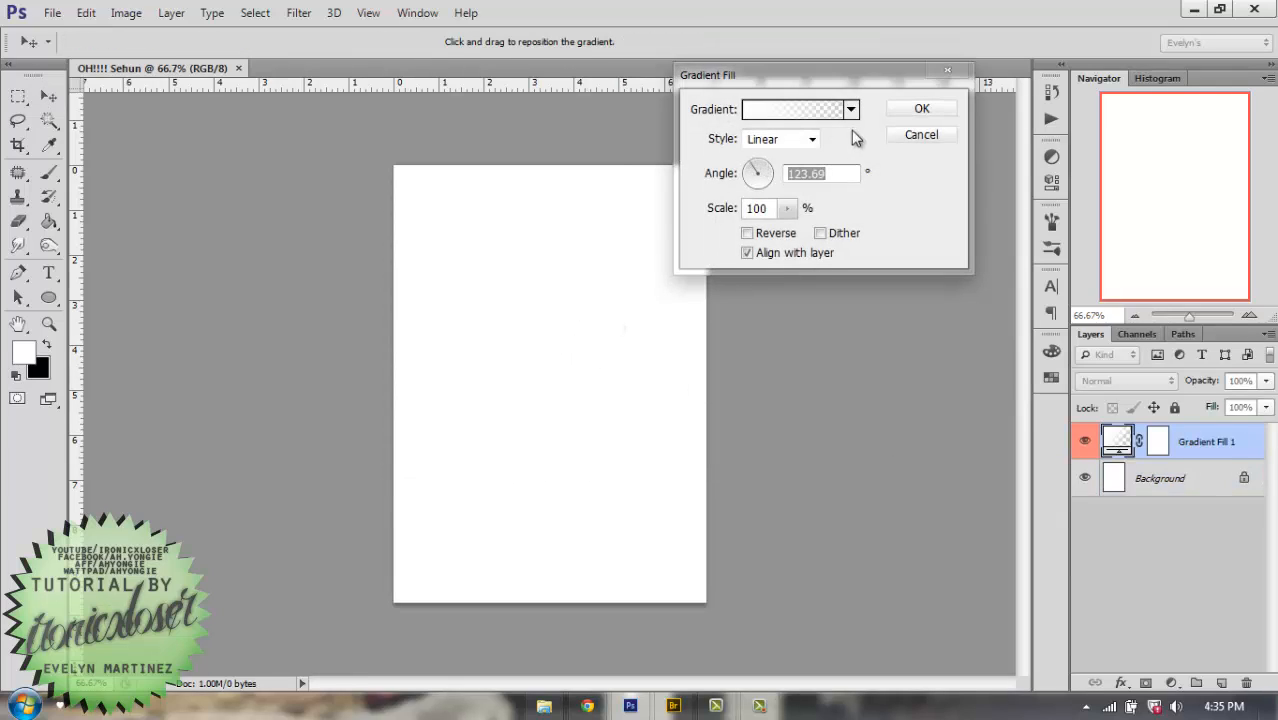
{"action": "left_click", "coordinate": [830, 110]}
{"action": "left_click", "coordinate": [844, 221]}
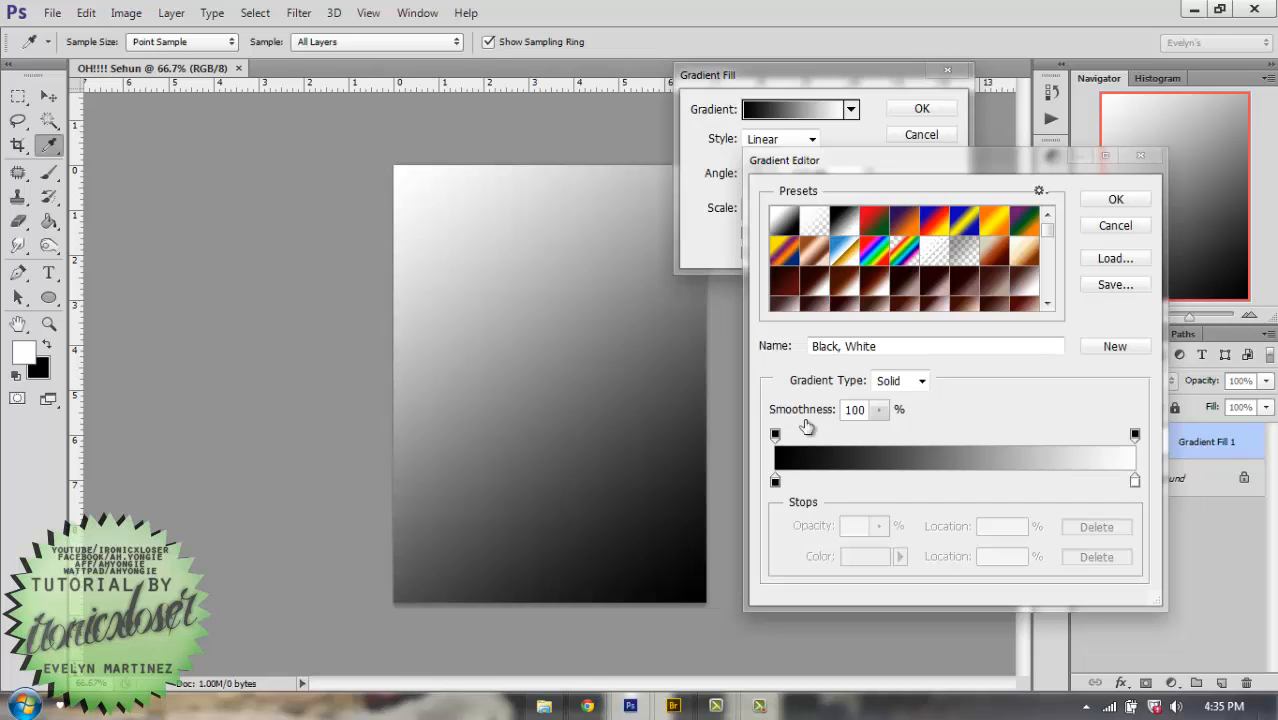
{"action": "left_click", "coordinate": [775, 483]}
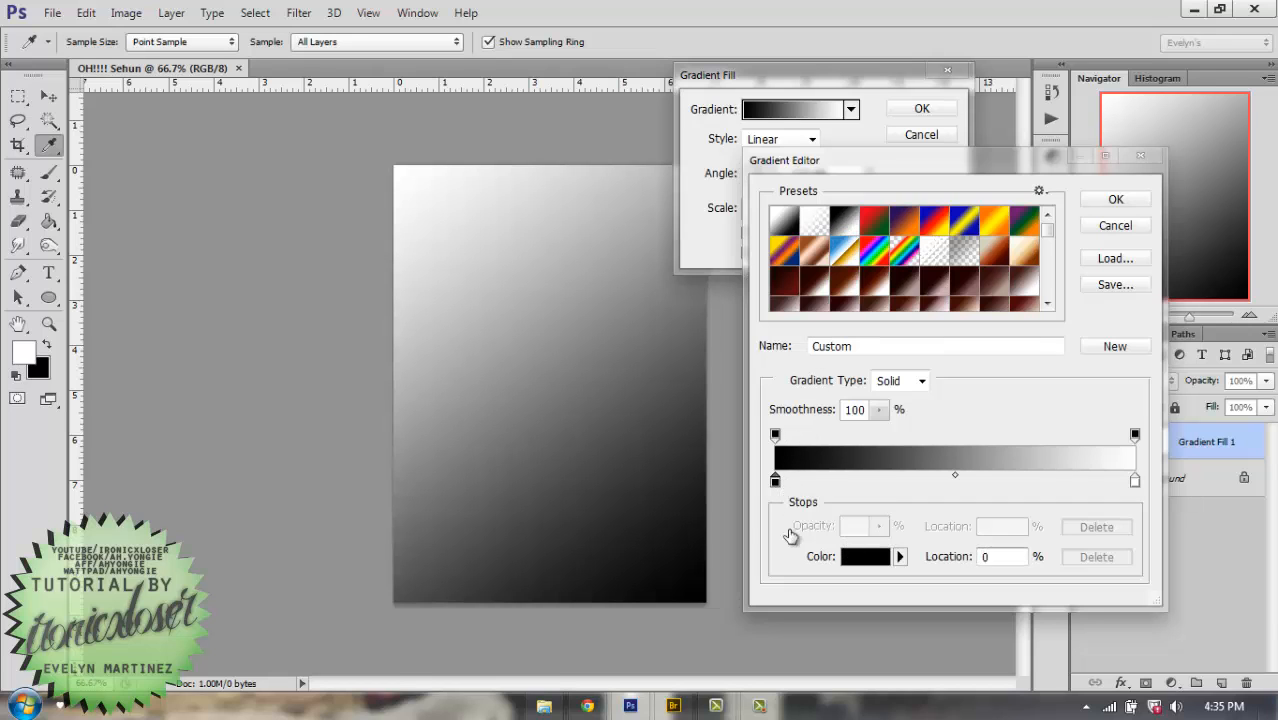
{"action": "left_click", "coordinate": [865, 556]}
{"action": "left_click", "coordinate": [809, 375]}
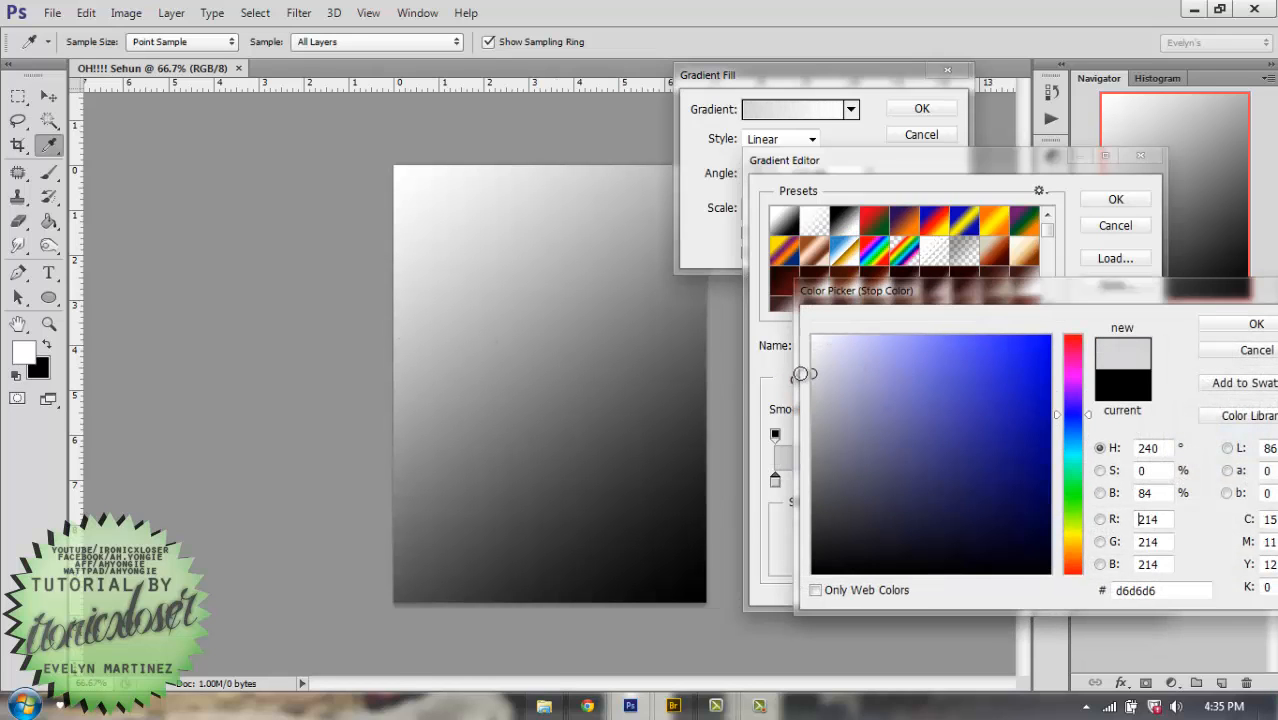
{"action": "left_click", "coordinate": [1230, 323]}
{"action": "left_click", "coordinate": [1115, 199]}
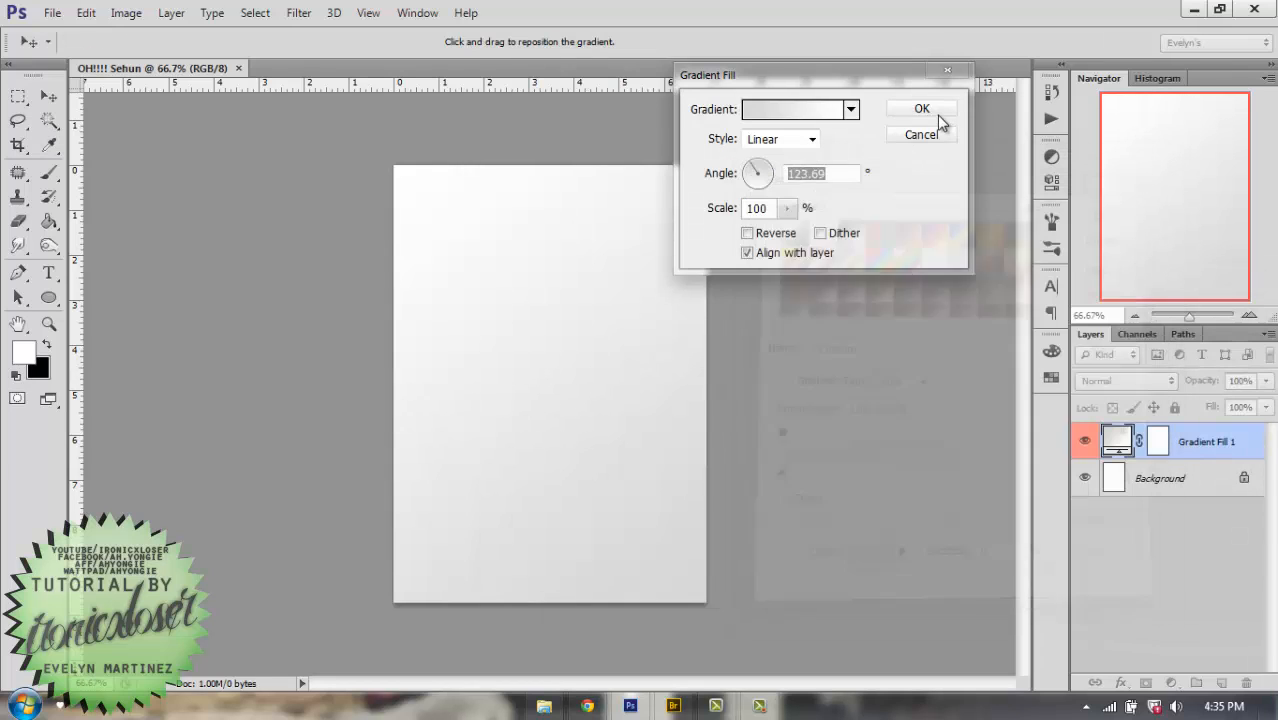
{"action": "left_click", "coordinate": [936, 113]}
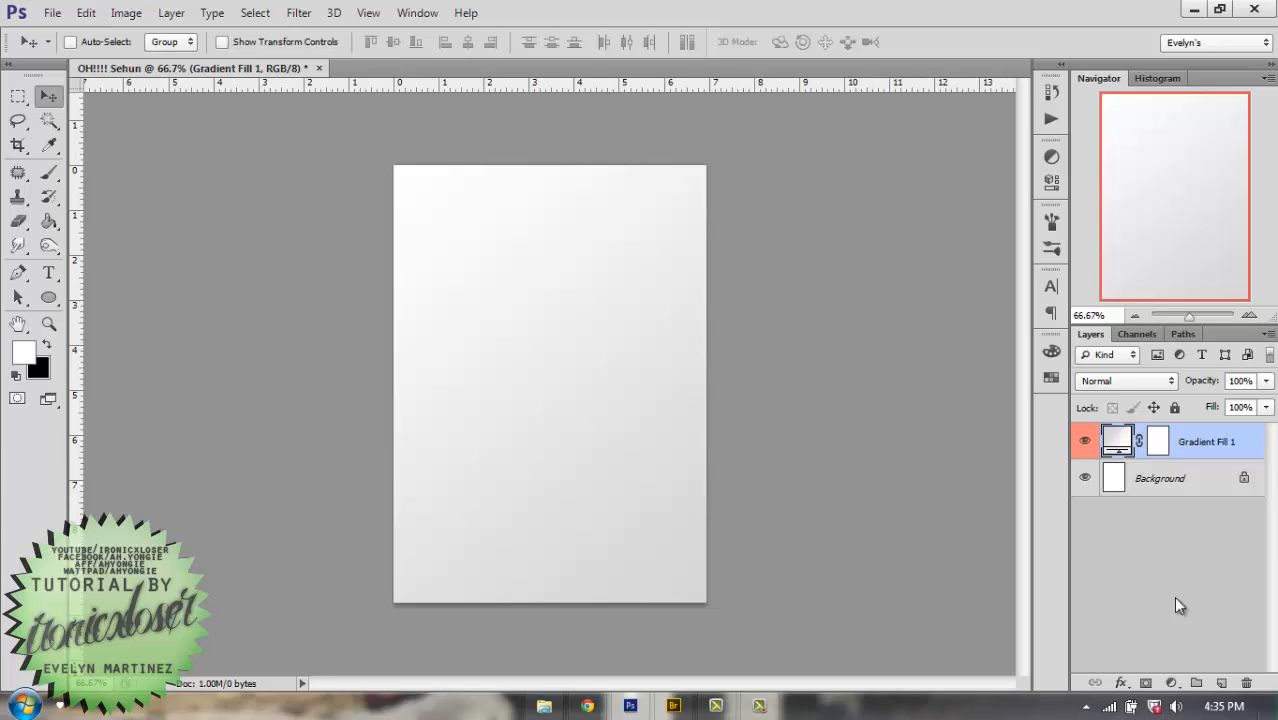
Bring the butterfly texture 4.jpg into the poster as a layer, close its source document, and align the texture with the canvas's top edge.
{"action": "left_click", "coordinate": [544, 706]}
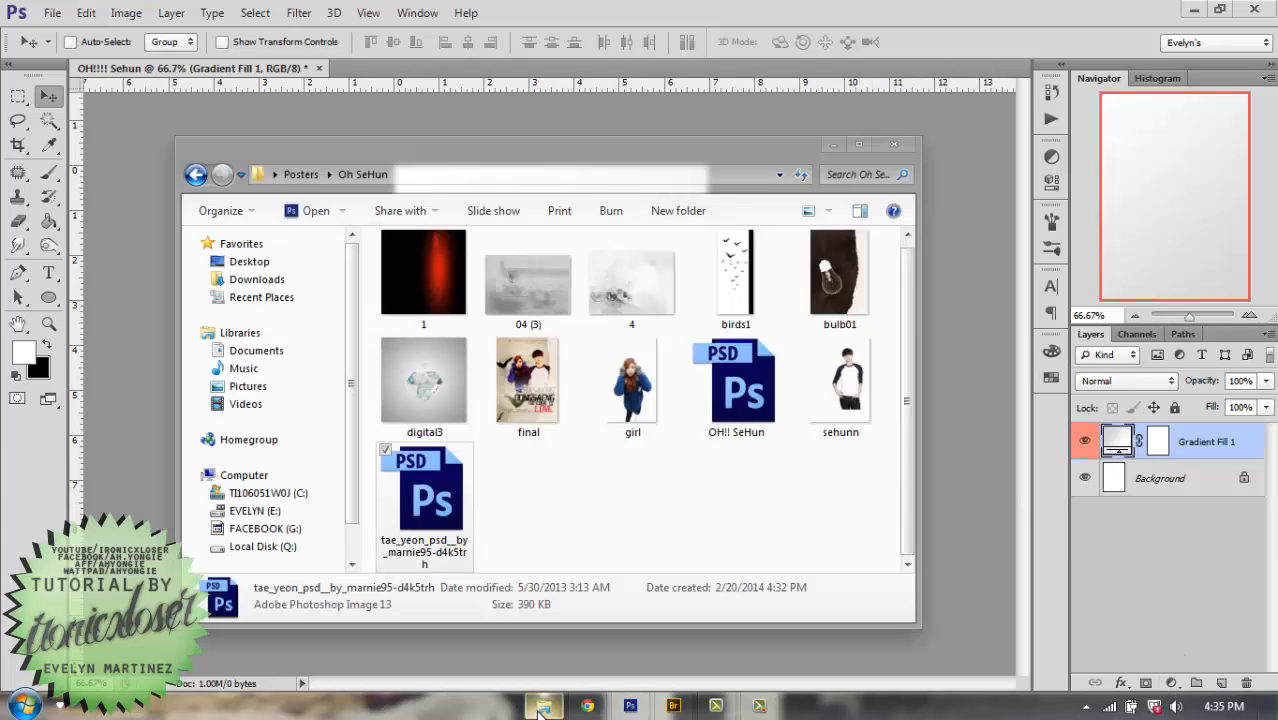
{"action": "left_click_drag", "start_coordinate": [637, 295], "coordinate": [445, 78]}
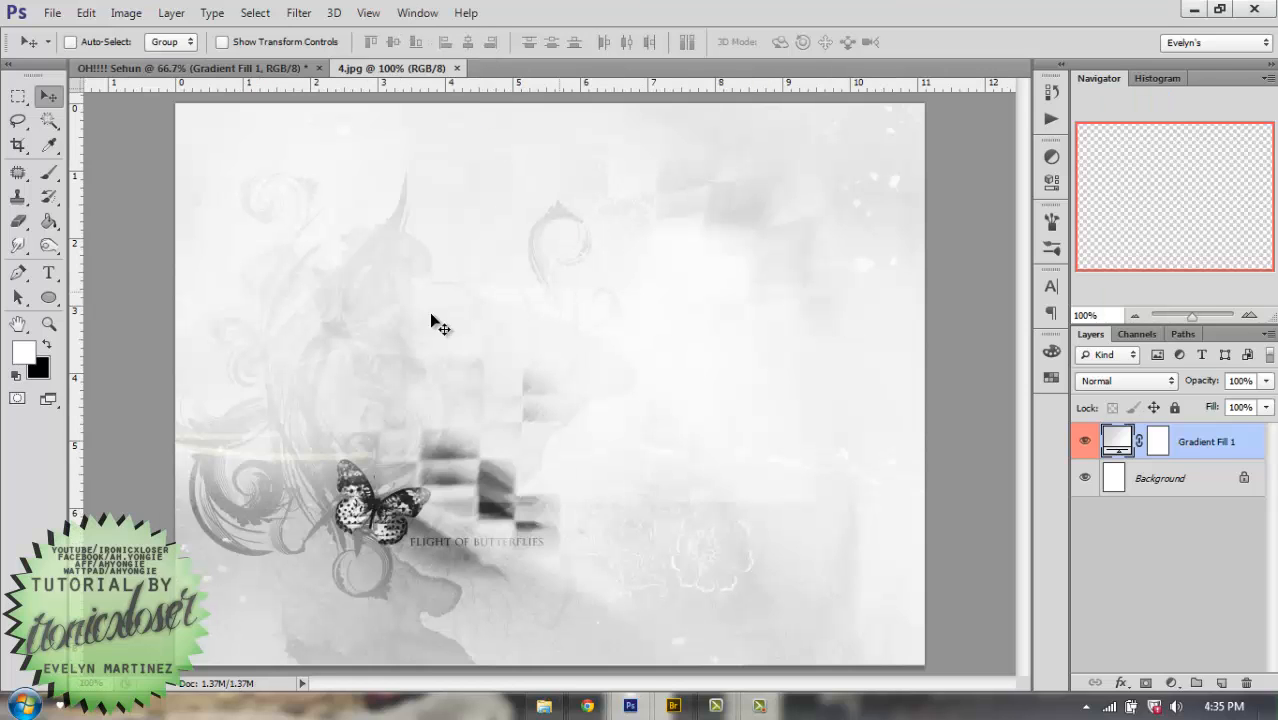
{"action": "left_click_drag", "start_coordinate": [166, 76], "coordinate": [485, 157]}
{"action": "left_click", "coordinate": [424, 68]}
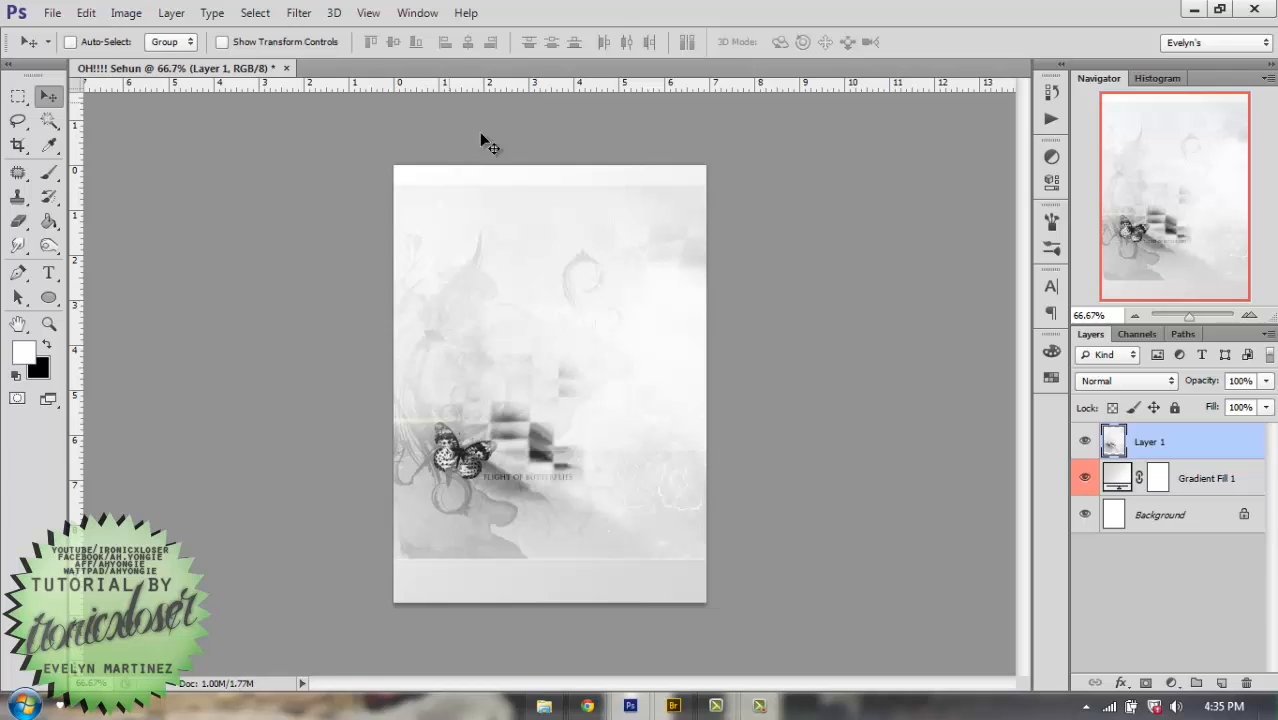
{"action": "mouse_move", "coordinate": [570, 392]}
{"action": "left_mouse_down"}
{"action": "mouse_move", "coordinate": [591, 374]}
{"action": "mouse_move", "coordinate": [606, 385]}
{"action": "mouse_move", "coordinate": [548, 392]}
{"action": "left_mouse_up"}
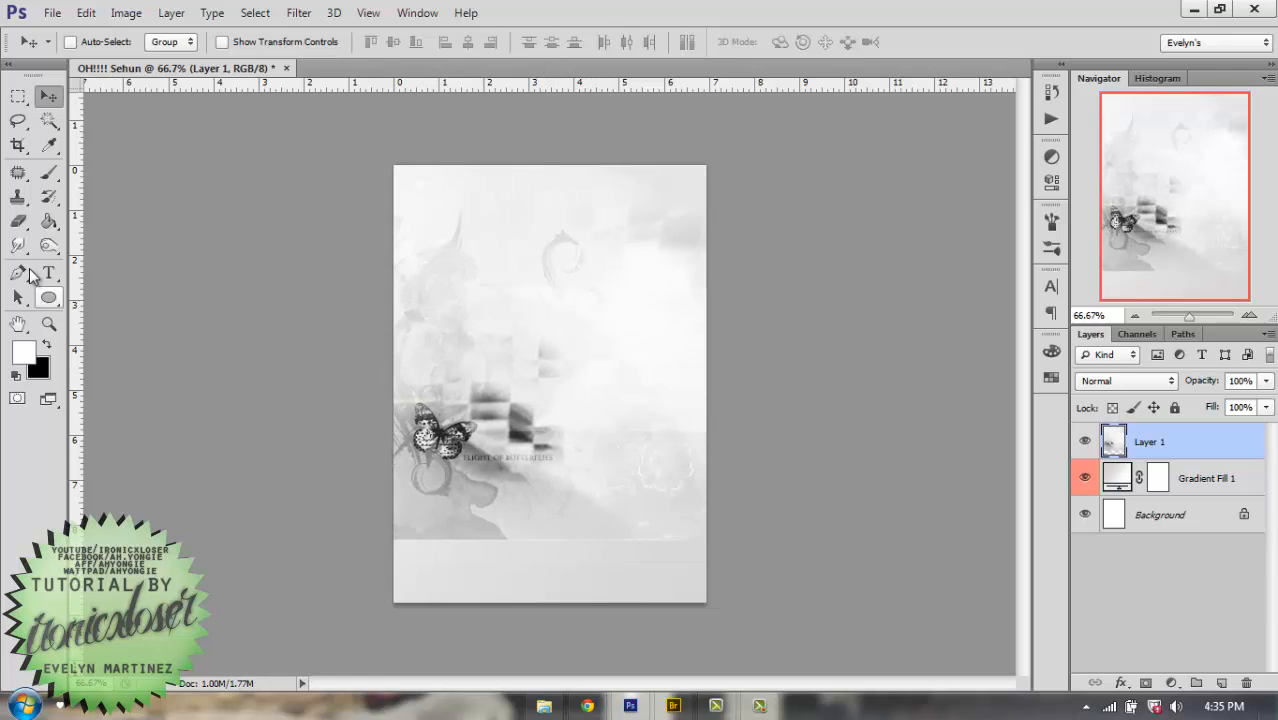
Sample the light gray at the texture's lower edge and brush over the bottom of the canvas to hide the hard edge.
{"action": "left_click", "coordinate": [48, 145]}
{"action": "left_click", "coordinate": [117, 147]}
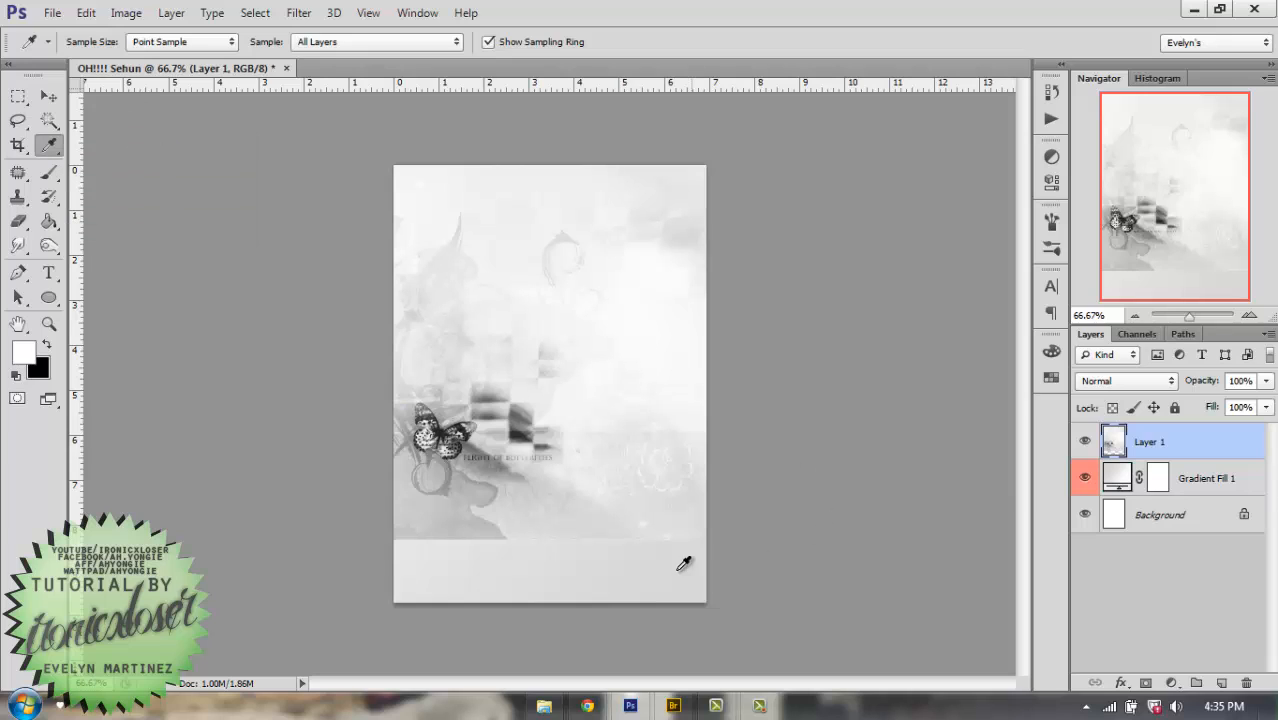
{"action": "left_click", "coordinate": [543, 537]}
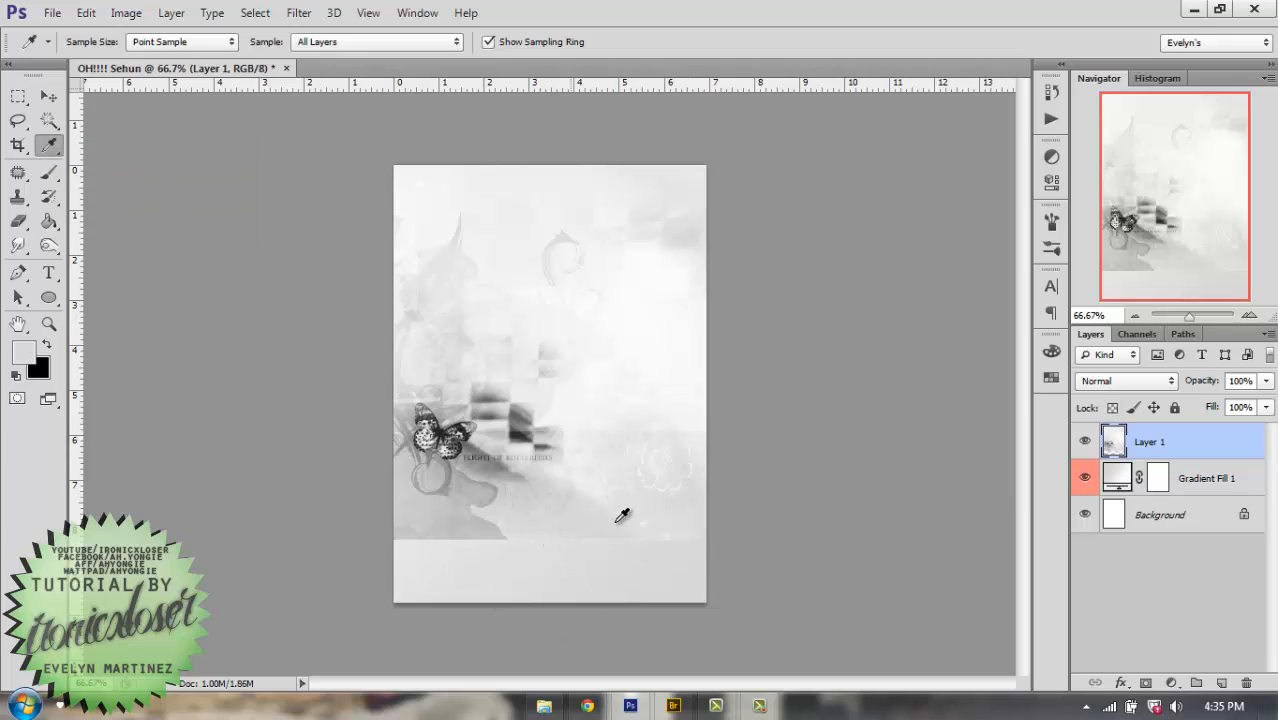
{"action": "left_click", "coordinate": [48, 172]}
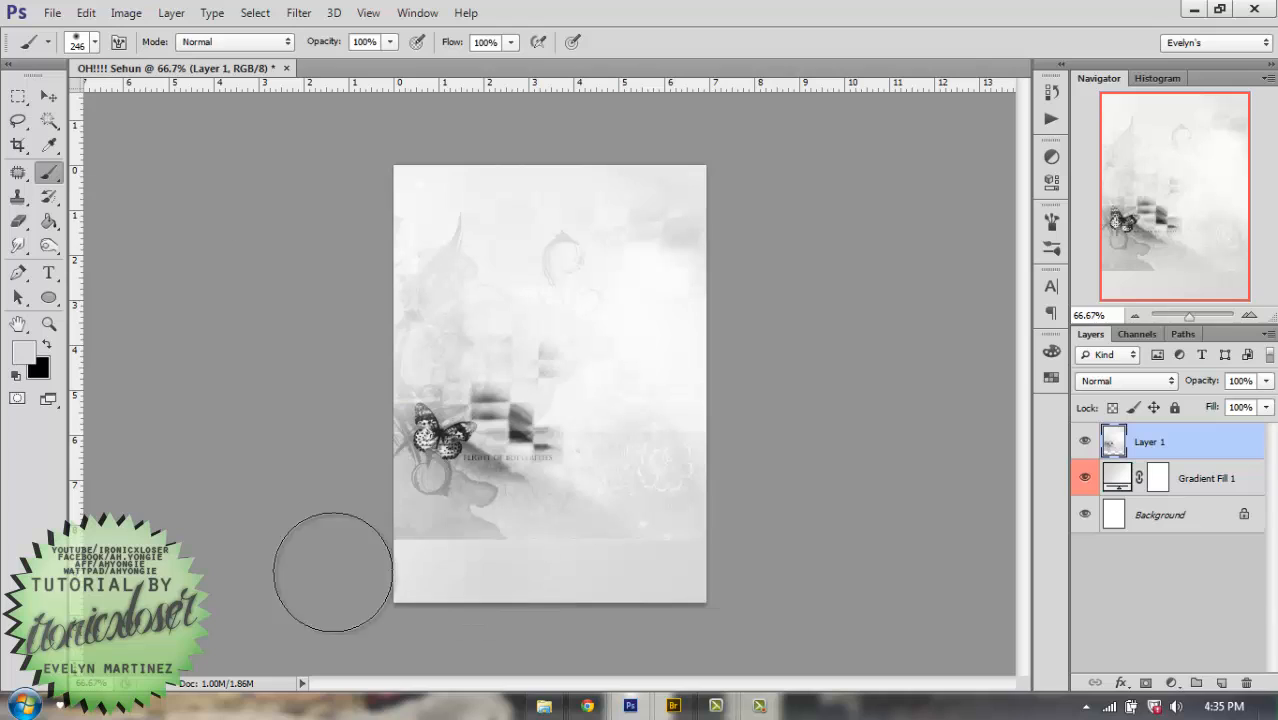
{"action": "mouse_move", "coordinate": [730, 578]}
{"action": "left_mouse_down"}
{"action": "mouse_move", "coordinate": [696, 585]}
{"action": "mouse_move", "coordinate": [664, 557]}
{"action": "mouse_move", "coordinate": [659, 626]}
{"action": "left_mouse_up"}
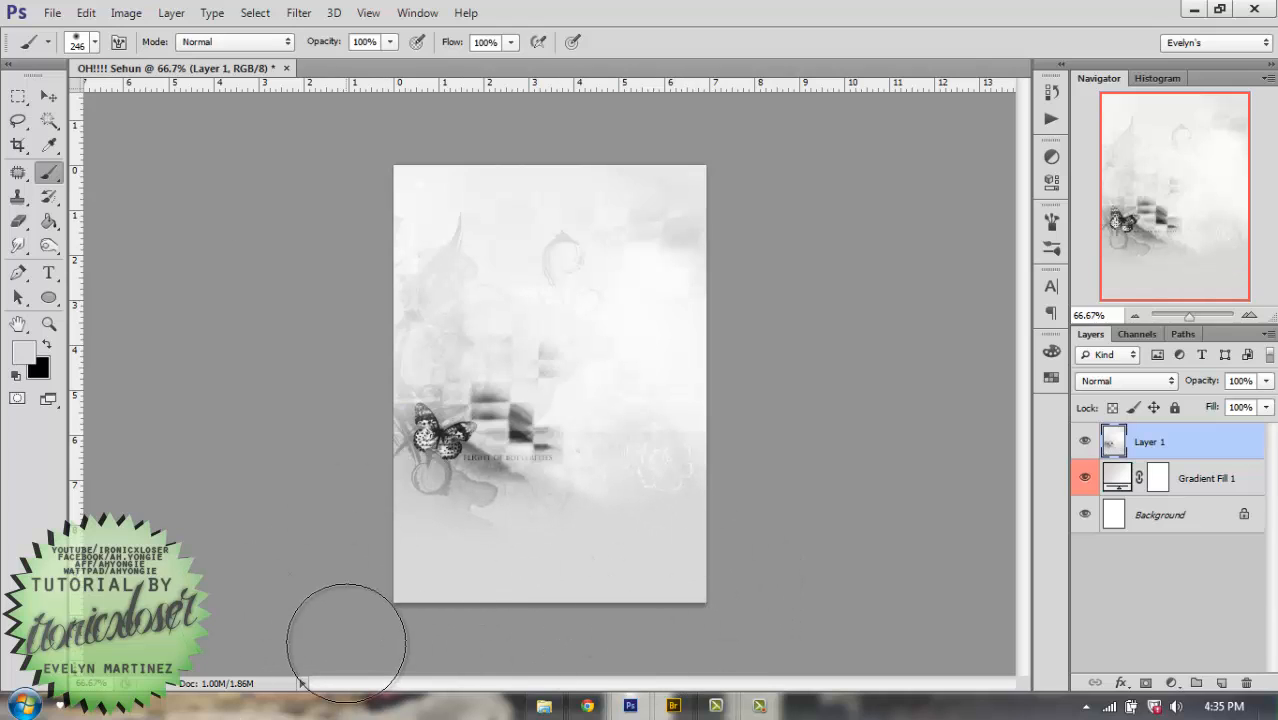
Set the texture layer's blend mode to Color Burn and duplicate the layer.
{"action": "left_click", "coordinate": [1174, 383]}
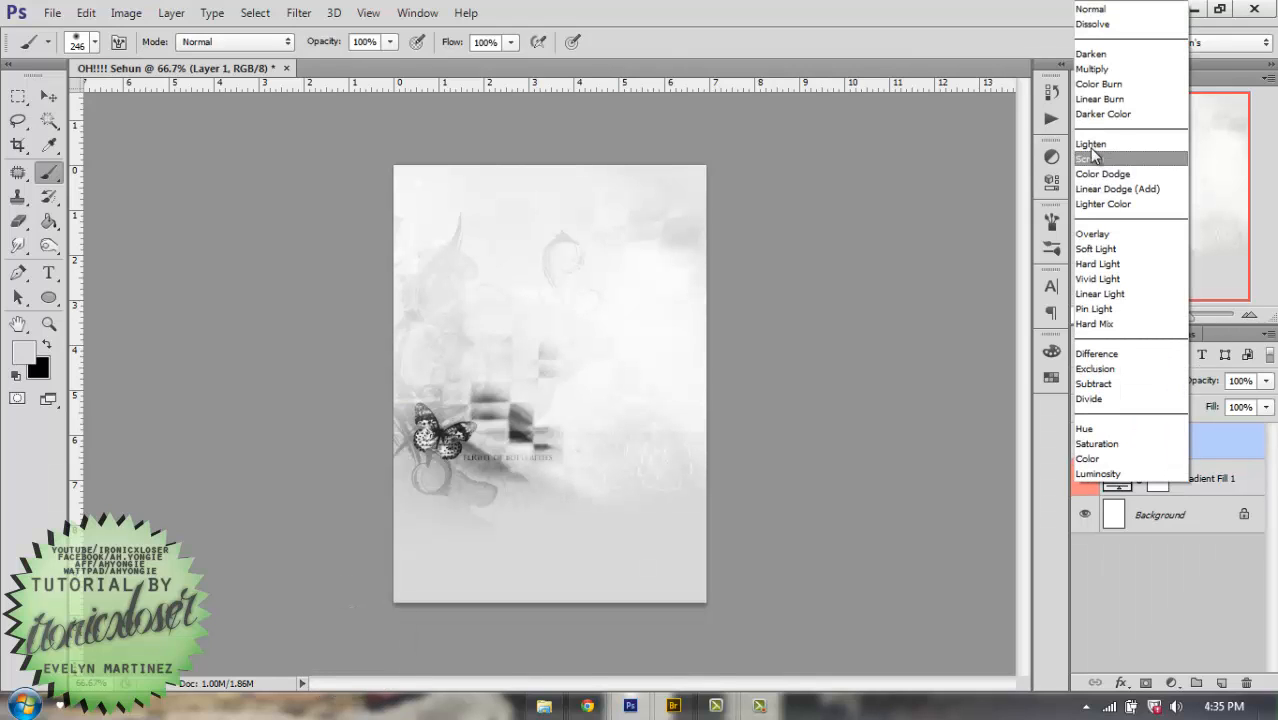
{"action": "left_click", "coordinate": [1116, 86]}
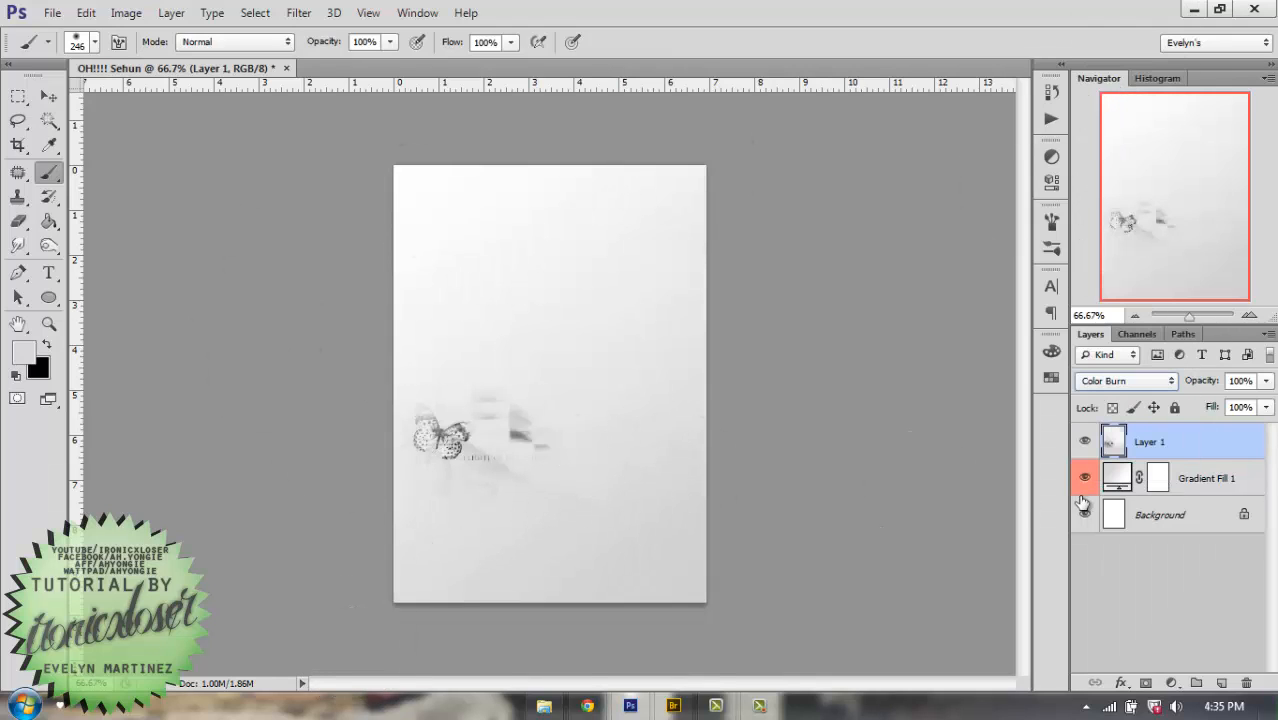
{"action": "left_click_drag", "start_coordinate": [1200, 442], "coordinate": [1221, 683]}
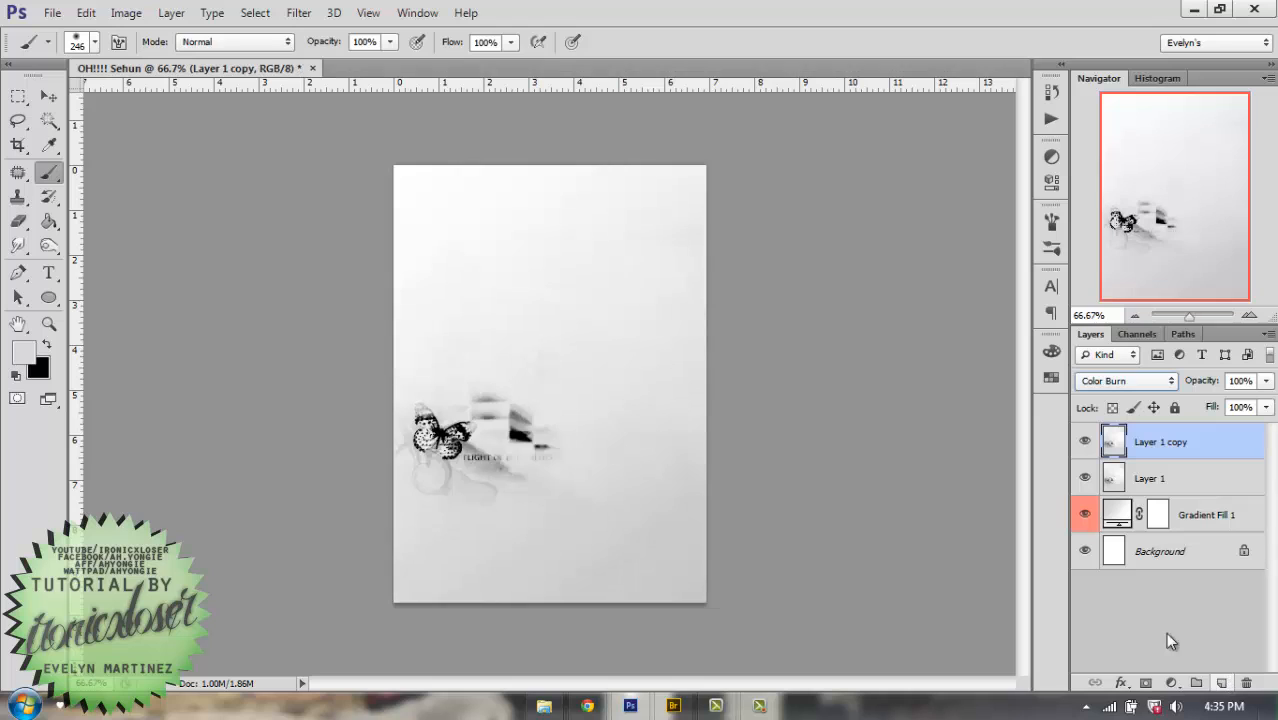
Lower the fill of the duplicated texture layer to 62%.
{"action": "left_click", "coordinate": [1266, 407]}
{"action": "left_click_drag", "start_coordinate": [1266, 428], "coordinate": [1235, 432]}
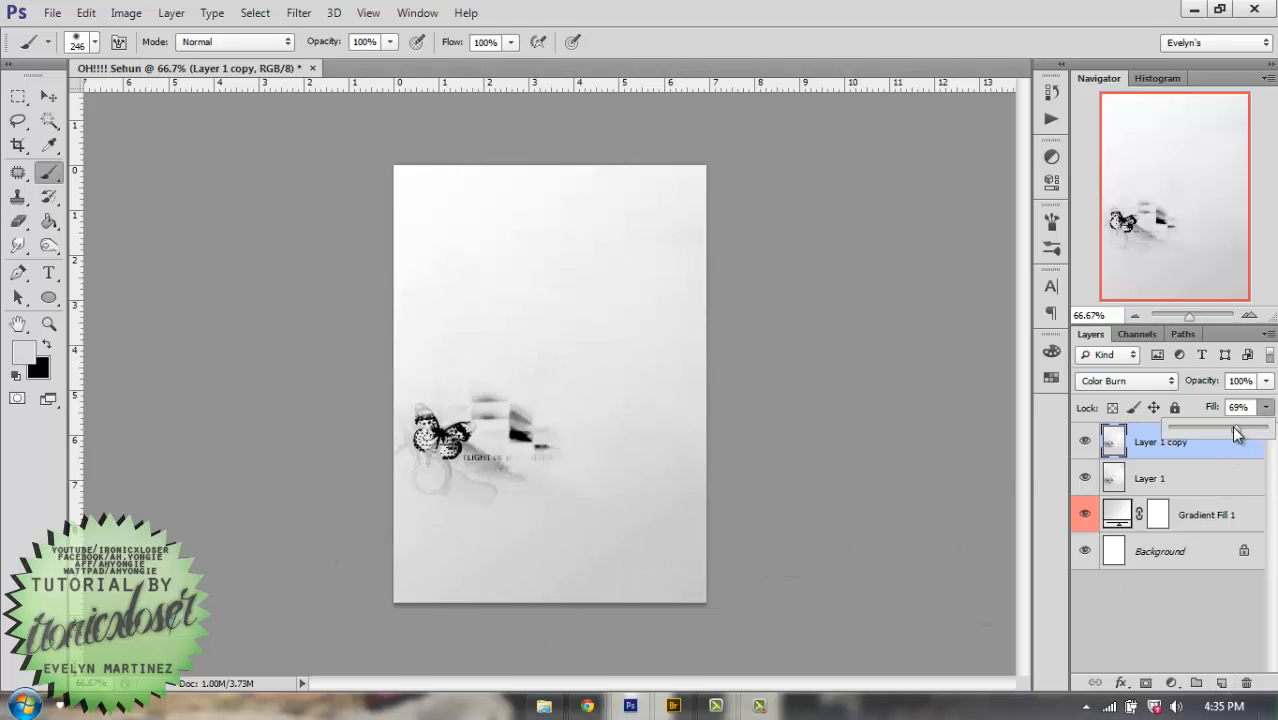
Open the girl and sehunn images from the Oh SeHun folder as separate documents.
{"action": "left_click", "coordinate": [544, 706]}
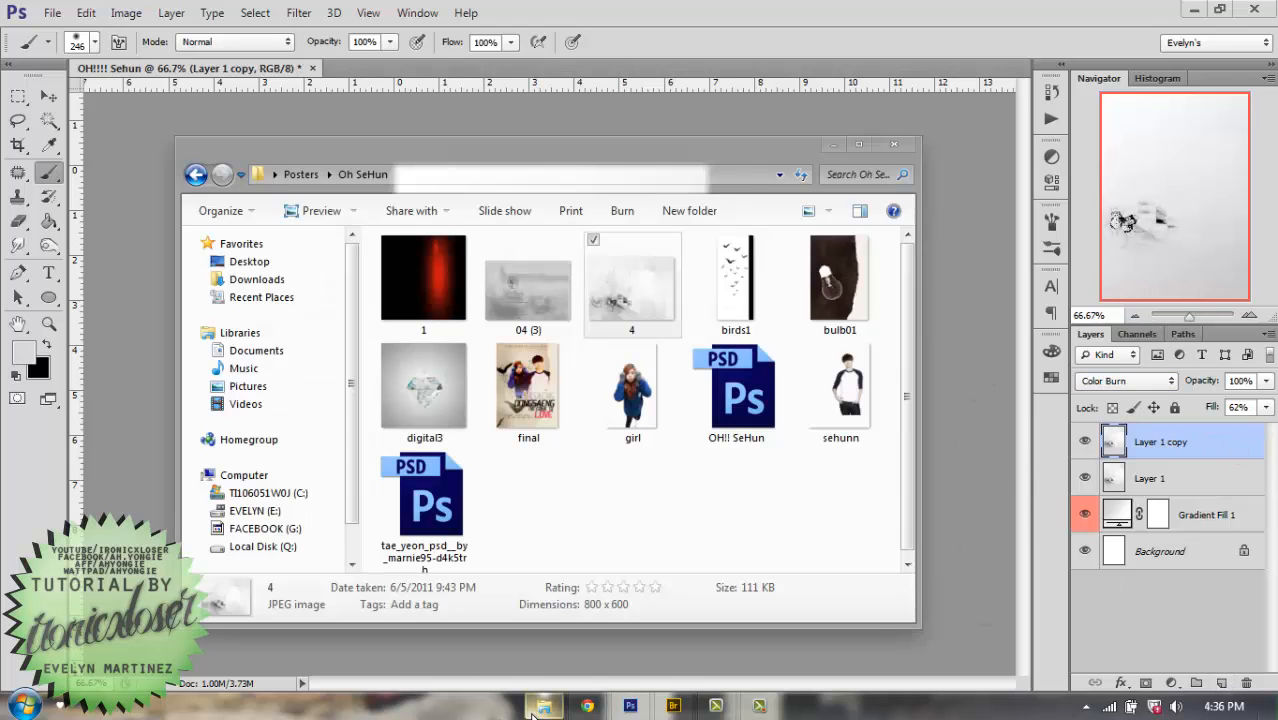
{"action": "left_click", "coordinate": [665, 375]}
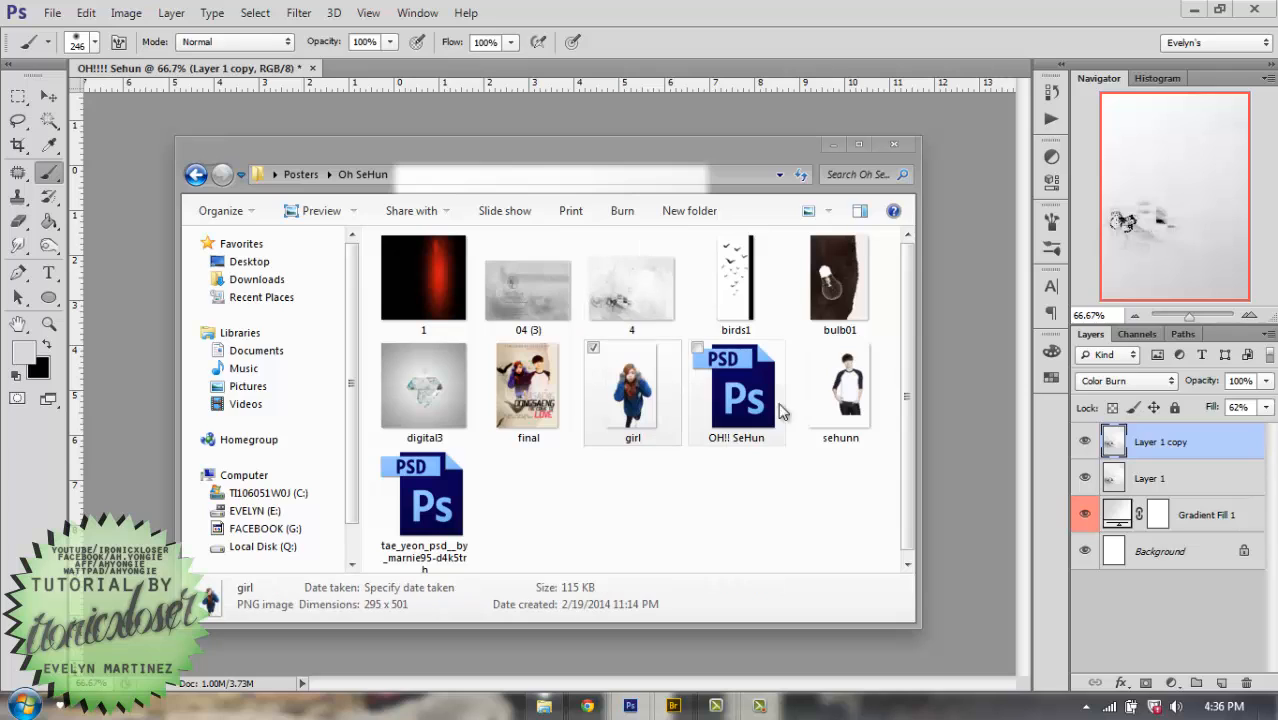
{"action": "left_click", "coordinate": [843, 403], "text": "ctrl"}
{"action": "left_click_drag", "start_coordinate": [633, 390], "coordinate": [531, 76]}
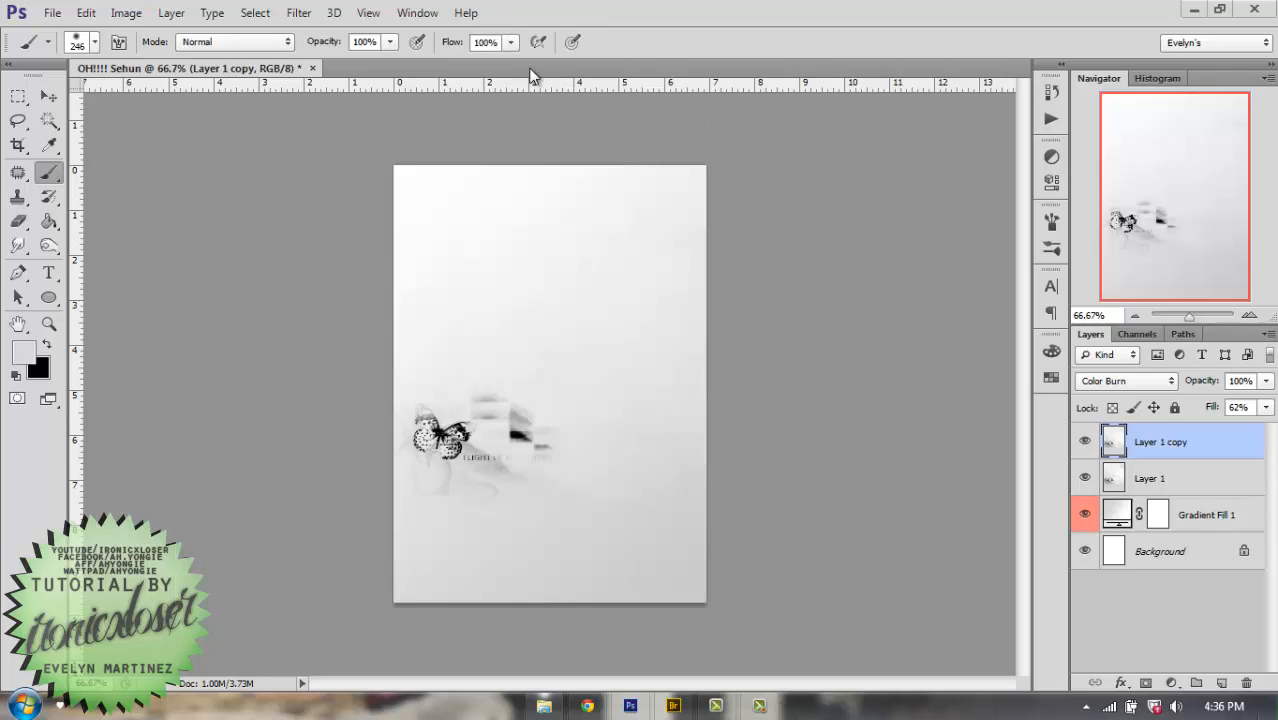
Bring the sehunn and girl cutouts into the poster as new layers and close both source documents.
{"action": "left_click", "coordinate": [18, 96]}
{"action": "left_click", "coordinate": [46, 95]}
{"action": "left_click_drag", "start_coordinate": [548, 244], "coordinate": [516, 274]}
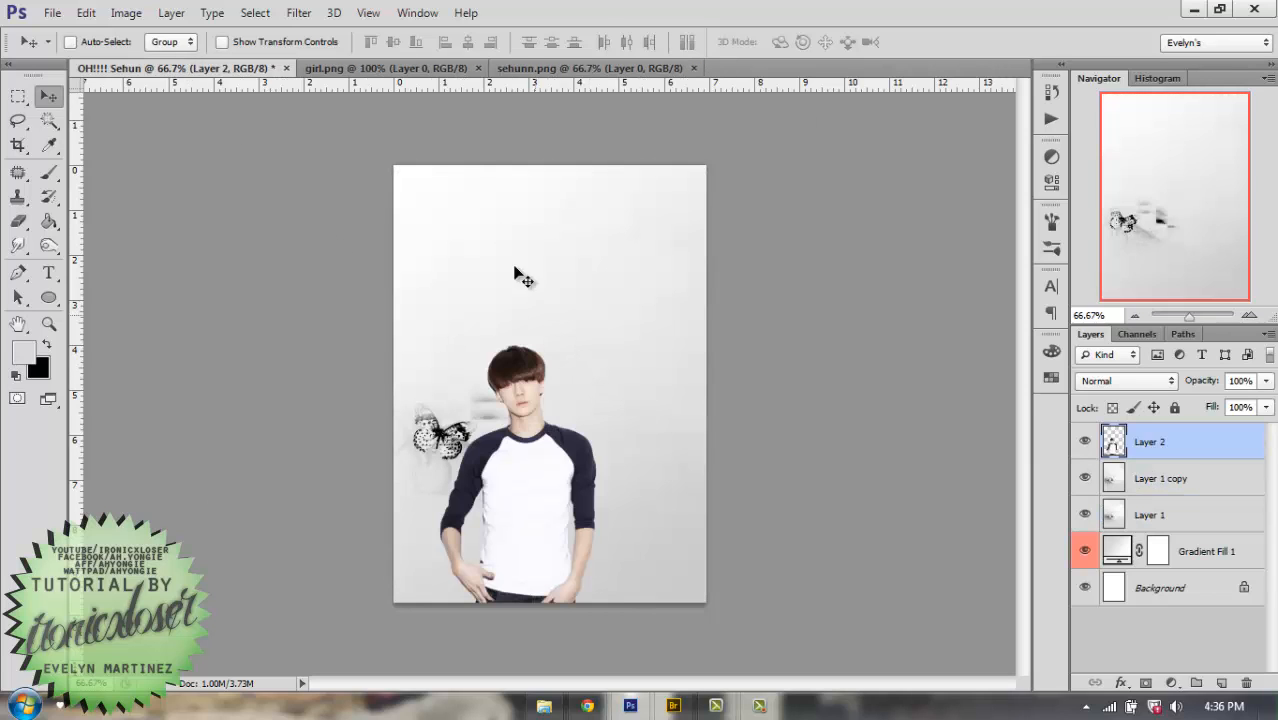
{"action": "left_click", "coordinate": [380, 68]}
{"action": "left_click_drag", "start_coordinate": [548, 402], "coordinate": [500, 97]}
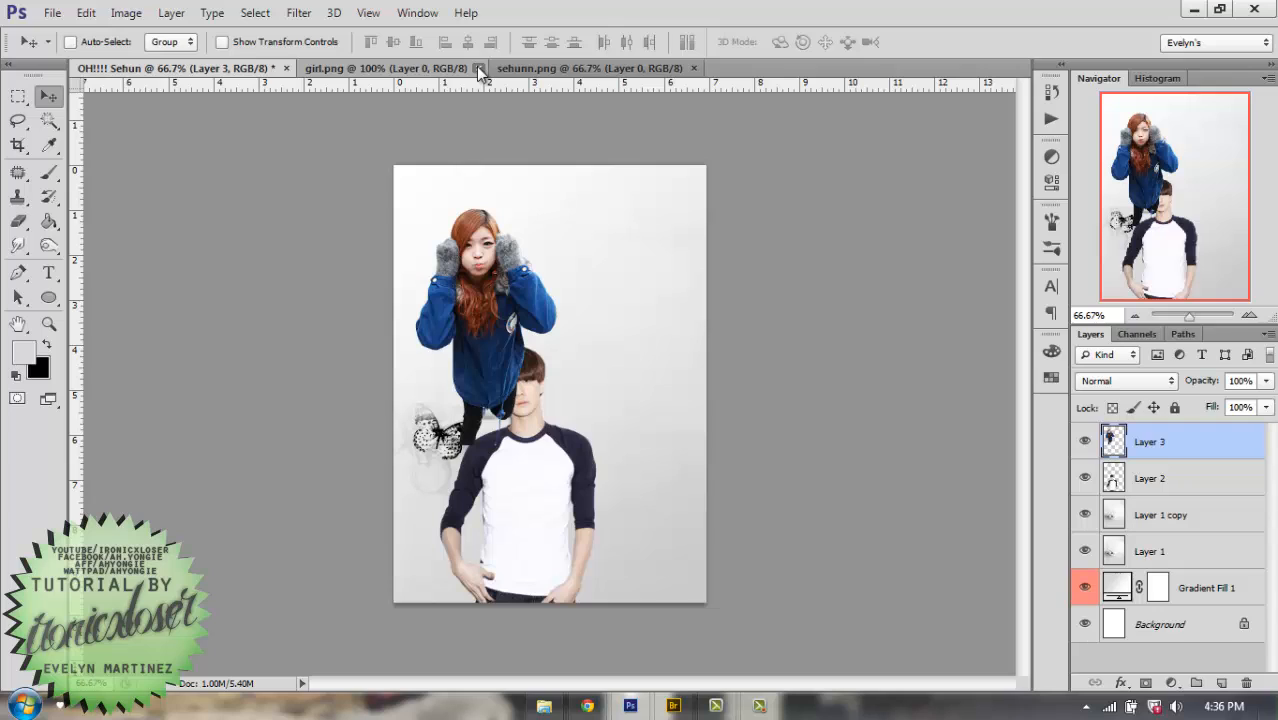
{"action": "left_click", "coordinate": [477, 67]}
{"action": "left_click", "coordinate": [504, 67]}
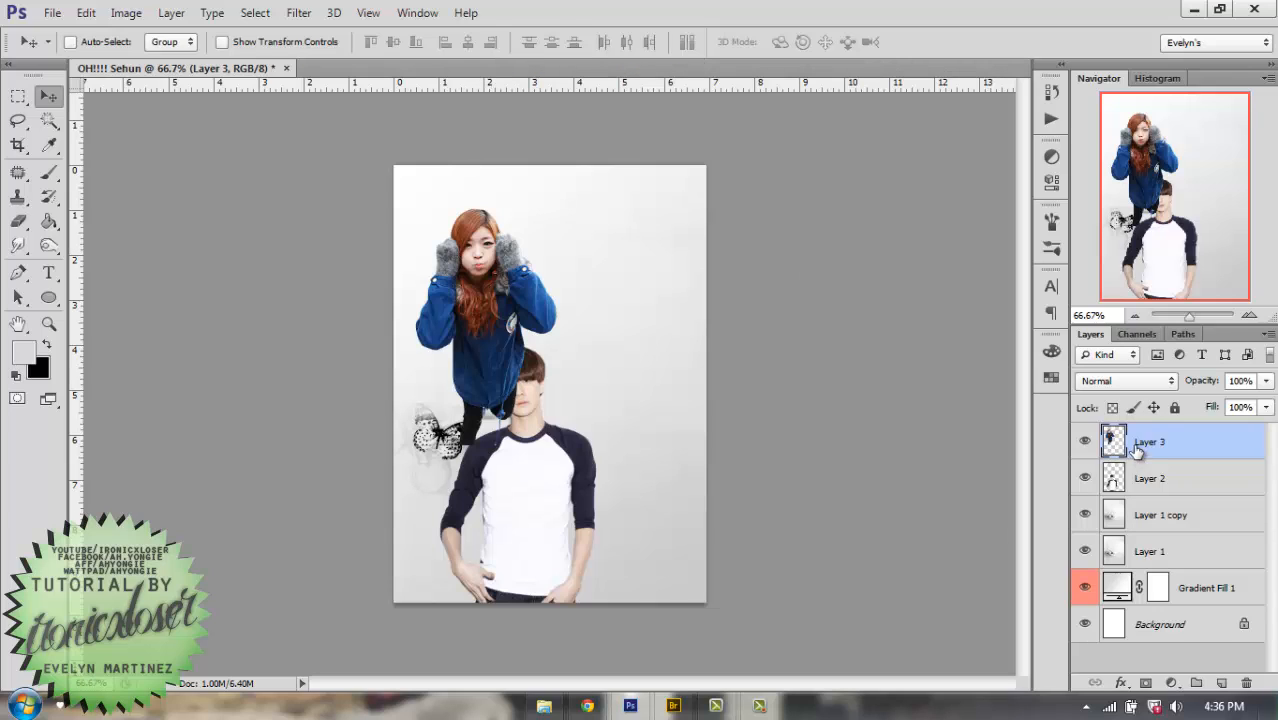
Place the girl's layer beneath the boy's layer and move the boy up and right to stand beside her.
{"action": "left_click_drag", "start_coordinate": [1137, 452], "coordinate": [1150, 492]}
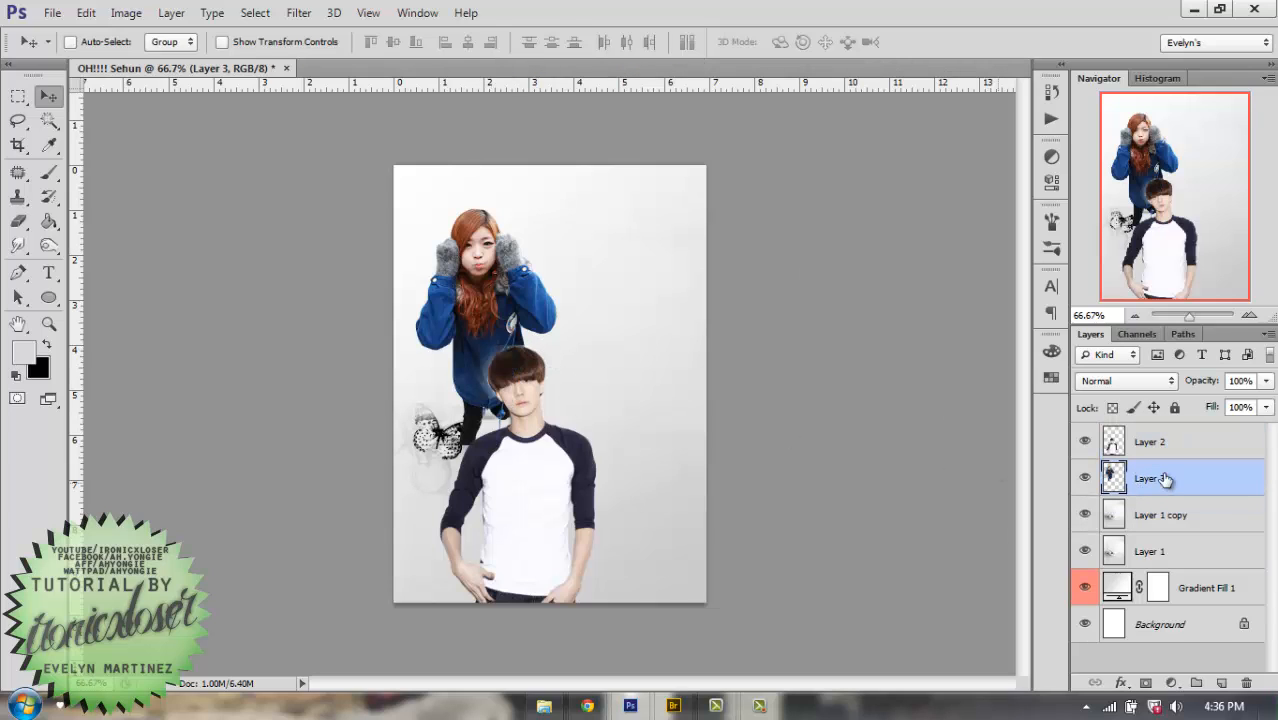
{"action": "left_click", "coordinate": [1192, 442]}
{"action": "left_click_drag", "start_coordinate": [498, 490], "coordinate": [529, 389]}
Select the girl's layer and rotate it by -3.39° so she tilts away from the boy.
{"action": "left_click", "coordinate": [1191, 473]}
{"action": "key", "text": "ctrl+t"}
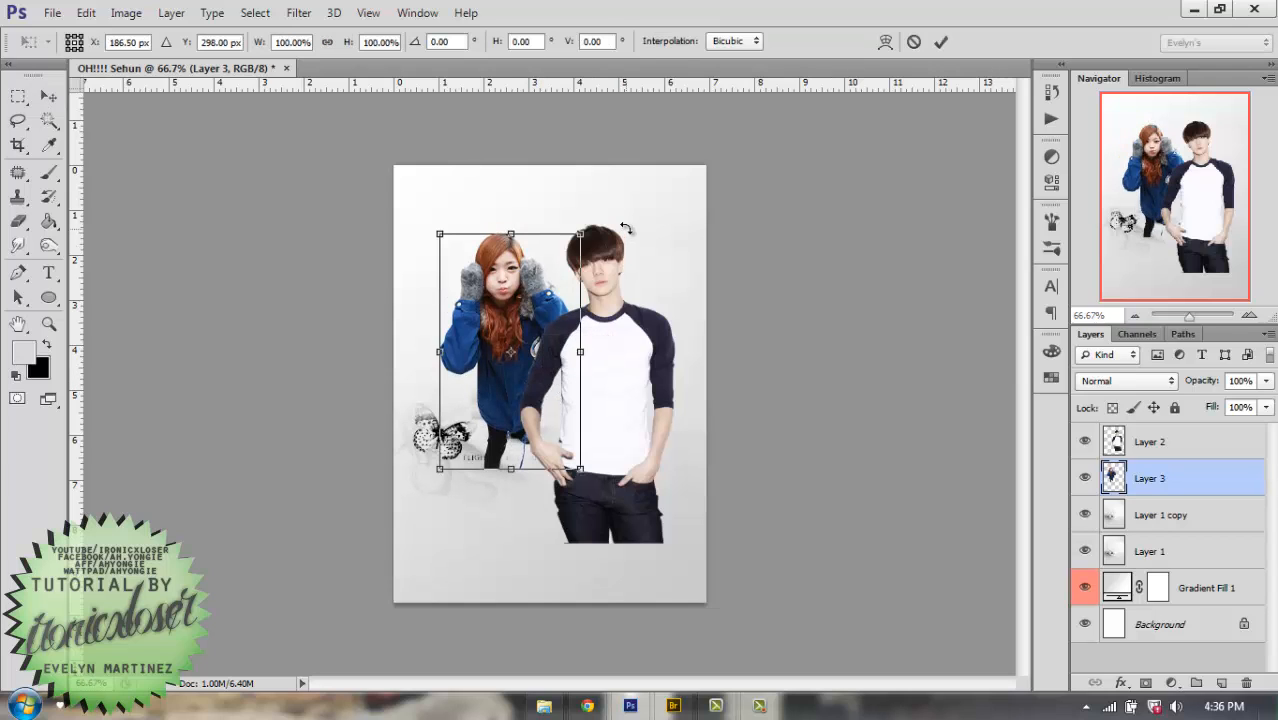
{"action": "left_click_drag", "start_coordinate": [625, 229], "coordinate": [618, 222]}
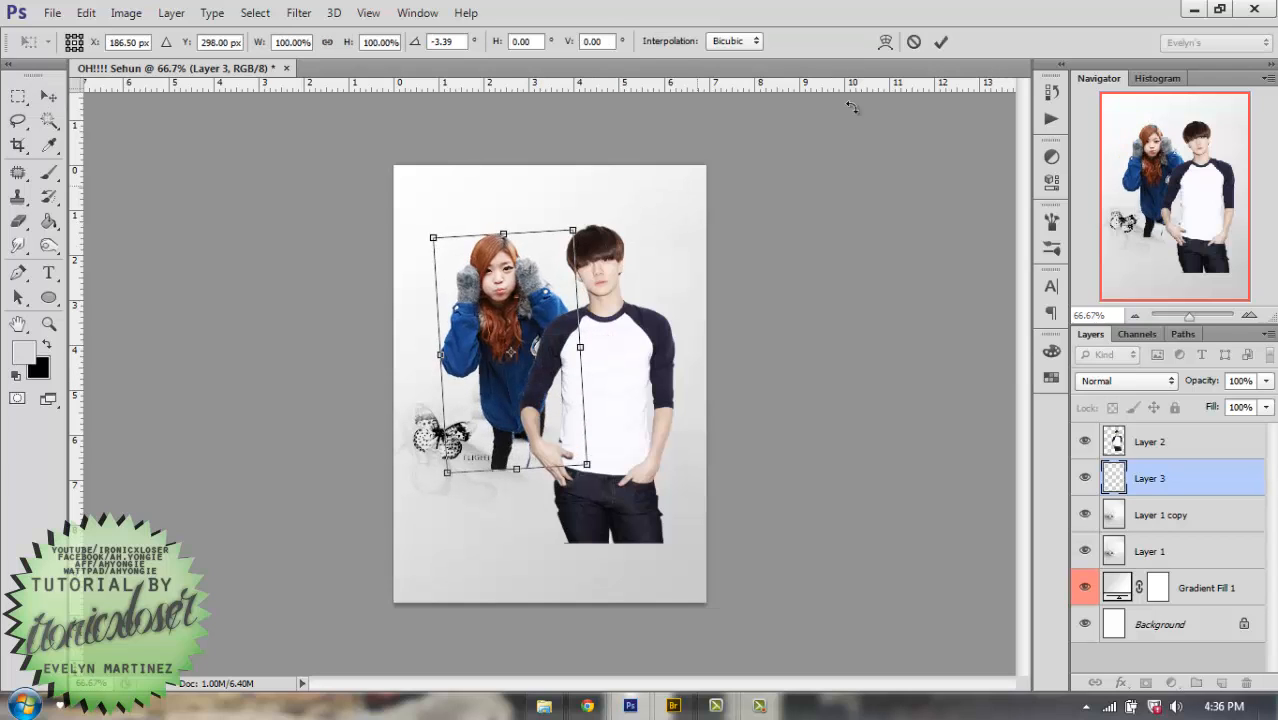
{"action": "left_click", "coordinate": [942, 42]}
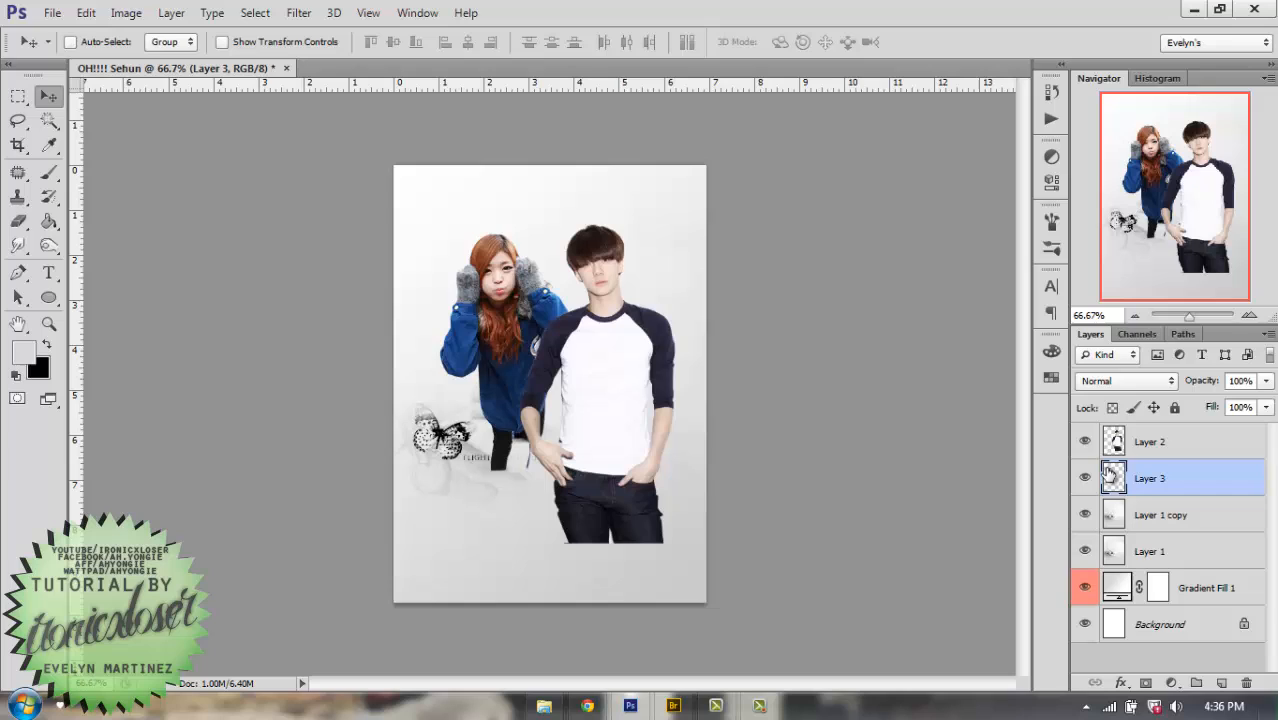
On a new layer above the girl, brush light background gray with a 277 px soft brush to fade her legs.
{"action": "left_click", "coordinate": [1221, 683]}
{"action": "left_click", "coordinate": [49, 145]}
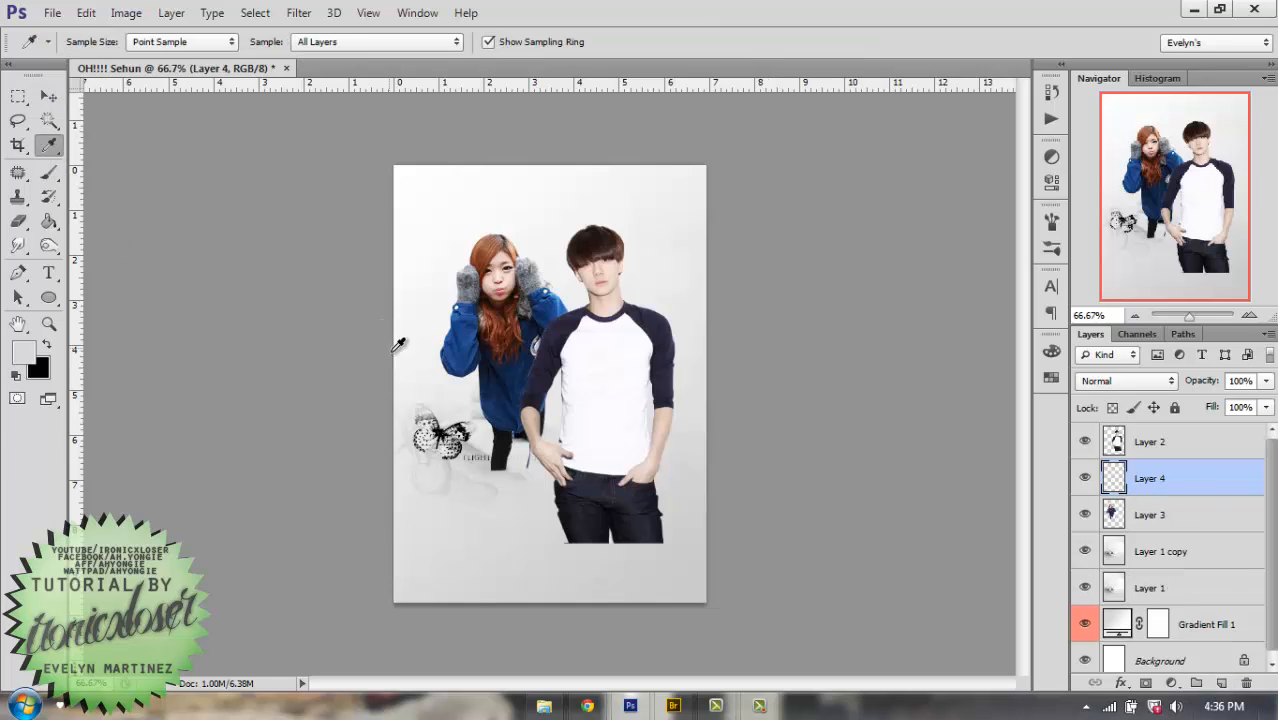
{"action": "left_click", "coordinate": [462, 412]}
{"action": "left_click", "coordinate": [49, 172]}
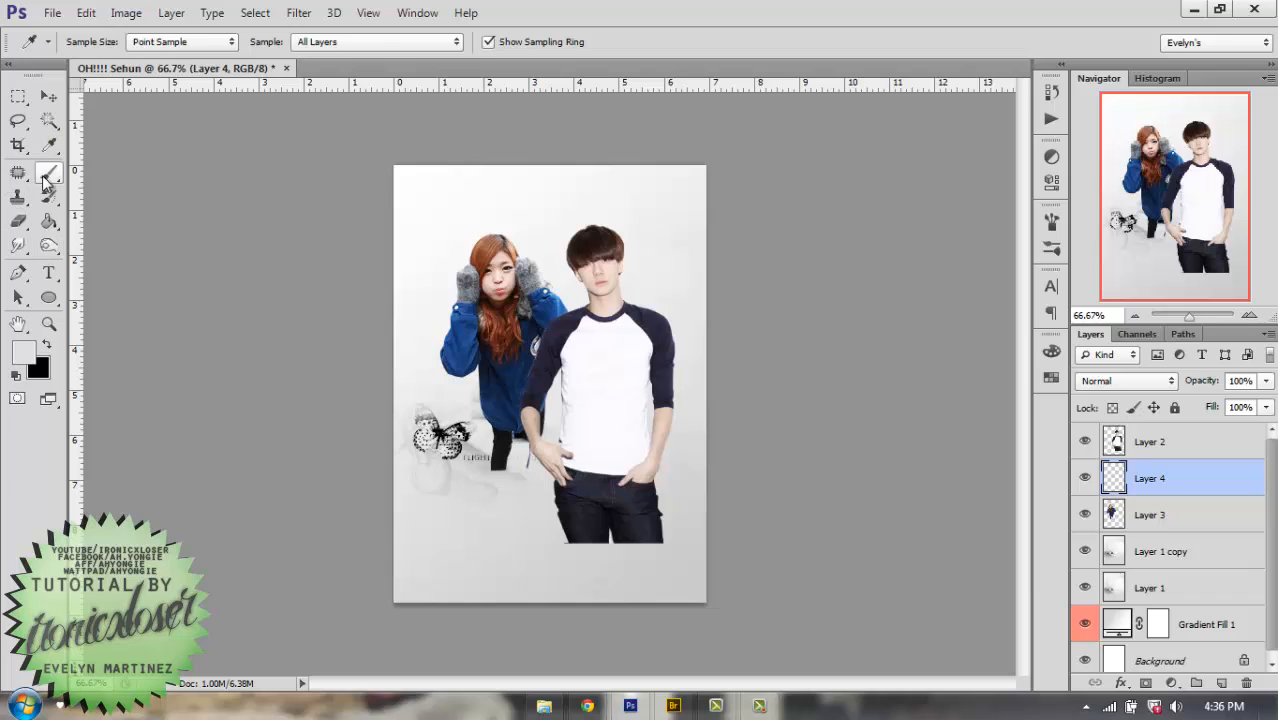
{"action": "right_click", "coordinate": [522, 414]}
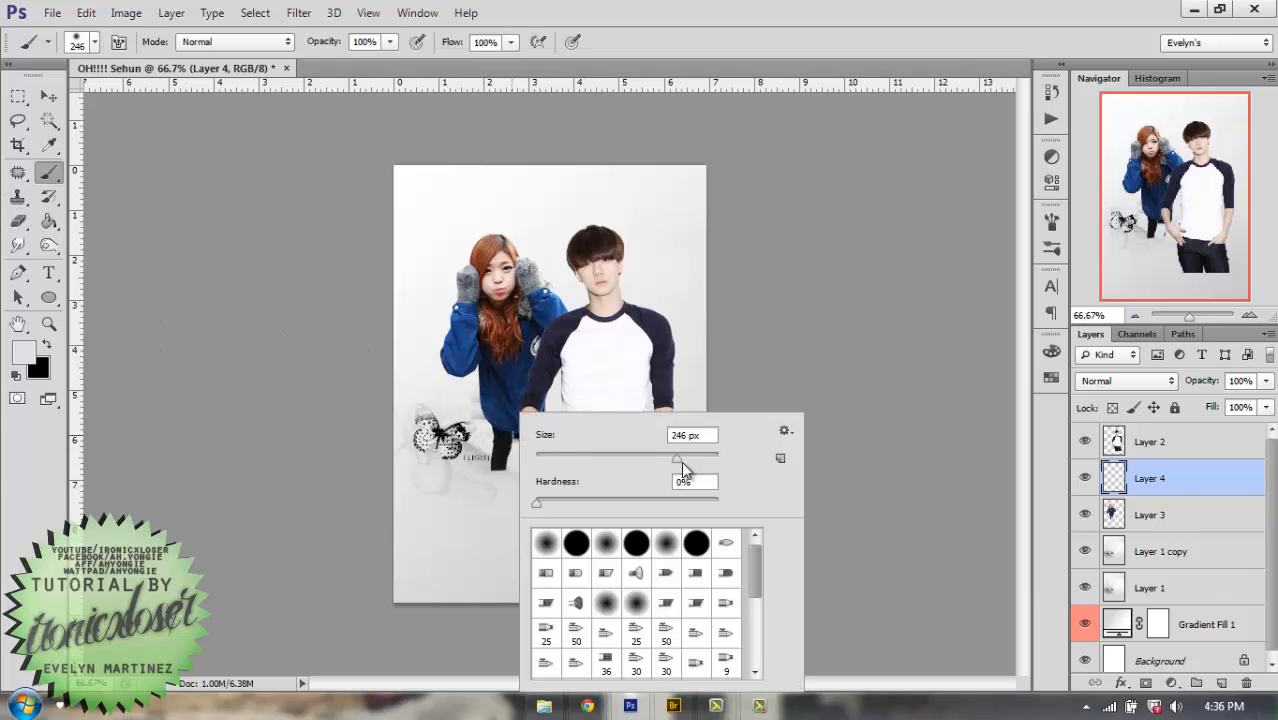
{"action": "left_click_drag", "start_coordinate": [678, 459], "coordinate": [681, 460]}
{"action": "left_click", "coordinate": [903, 390]}
{"action": "mouse_move", "coordinate": [520, 480]}
{"action": "left_mouse_down"}
{"action": "mouse_move", "coordinate": [535, 481]}
{"action": "mouse_move", "coordinate": [491, 514]}
{"action": "mouse_move", "coordinate": [491, 543]}
{"action": "mouse_move", "coordinate": [471, 537]}
{"action": "mouse_move", "coordinate": [513, 496]}
{"action": "left_mouse_up"}
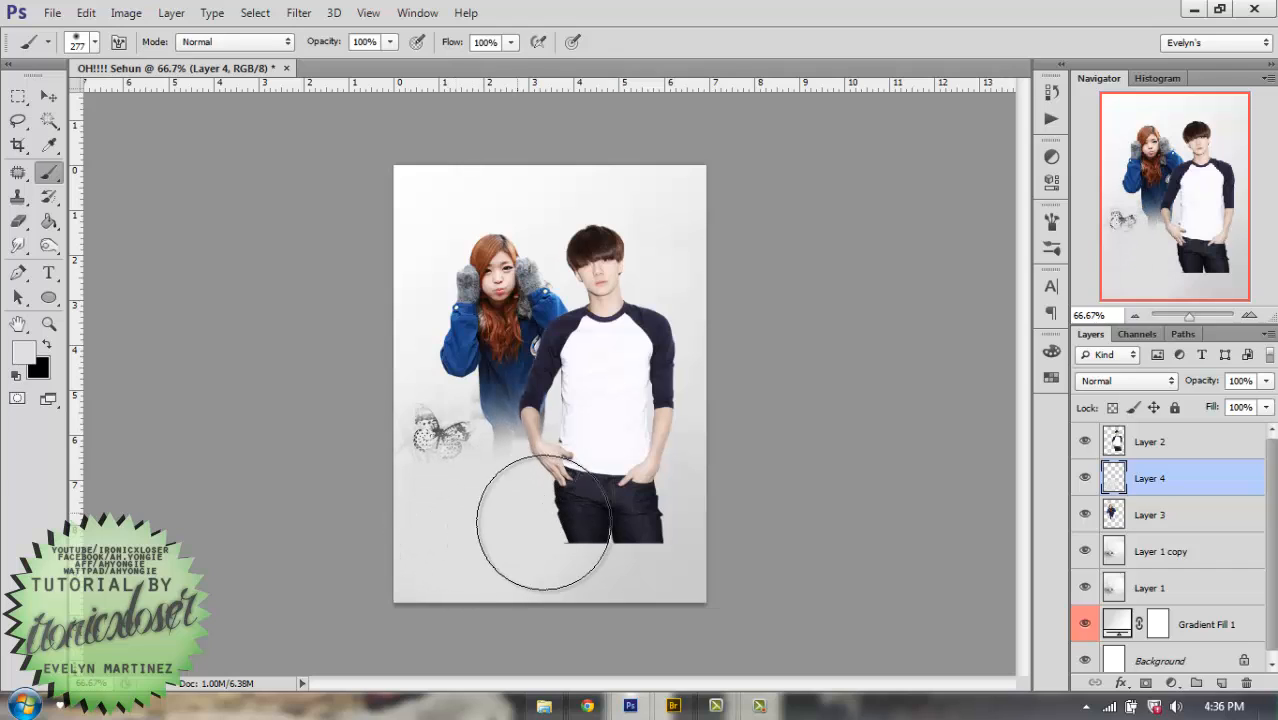
Add a new layer above the boy and brush the same light gray over his cut-off legs to fade them.
{"action": "left_click", "coordinate": [1158, 448]}
{"action": "left_click", "coordinate": [1224, 684]}
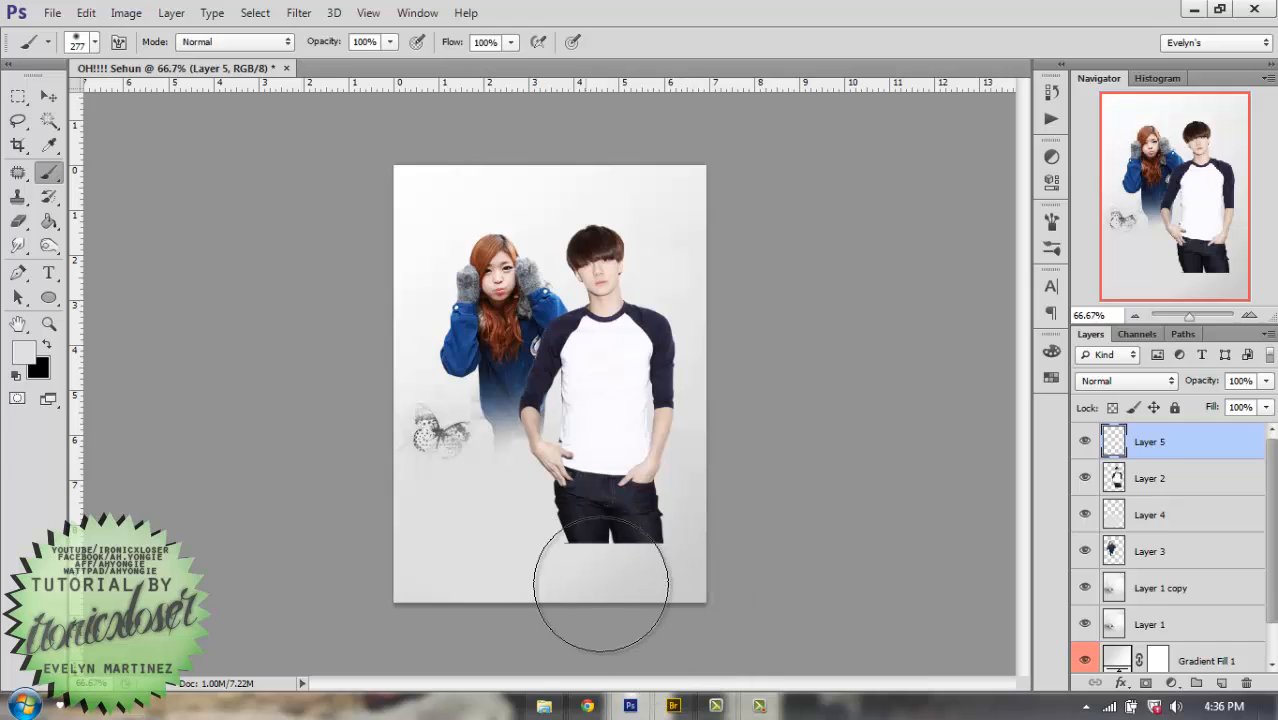
{"action": "mouse_move", "coordinate": [603, 586]}
{"action": "left_mouse_down"}
{"action": "mouse_move", "coordinate": [718, 566]}
{"action": "mouse_move", "coordinate": [710, 581]}
{"action": "mouse_move", "coordinate": [566, 596]}
{"action": "mouse_move", "coordinate": [542, 571]}
{"action": "left_mouse_up"}
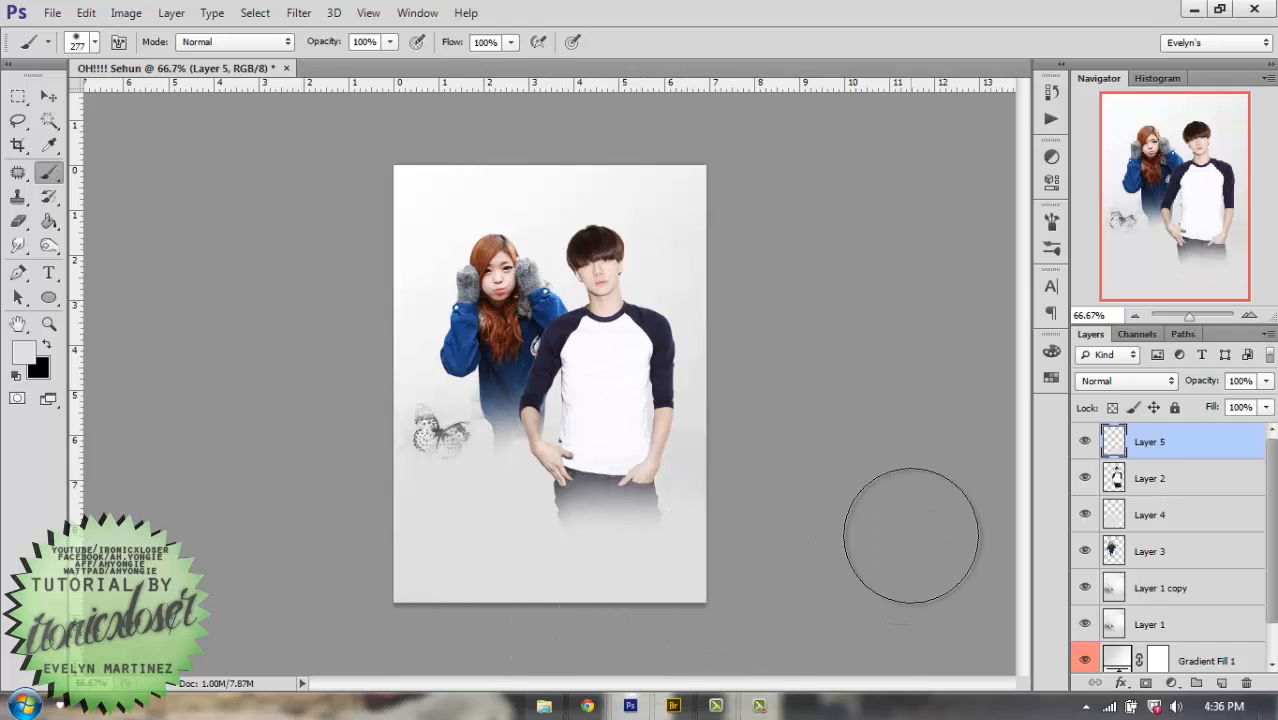
Open the diamond image digital3.jpg and bring it into the poster as a new layer.
{"action": "left_click", "coordinate": [544, 706]}
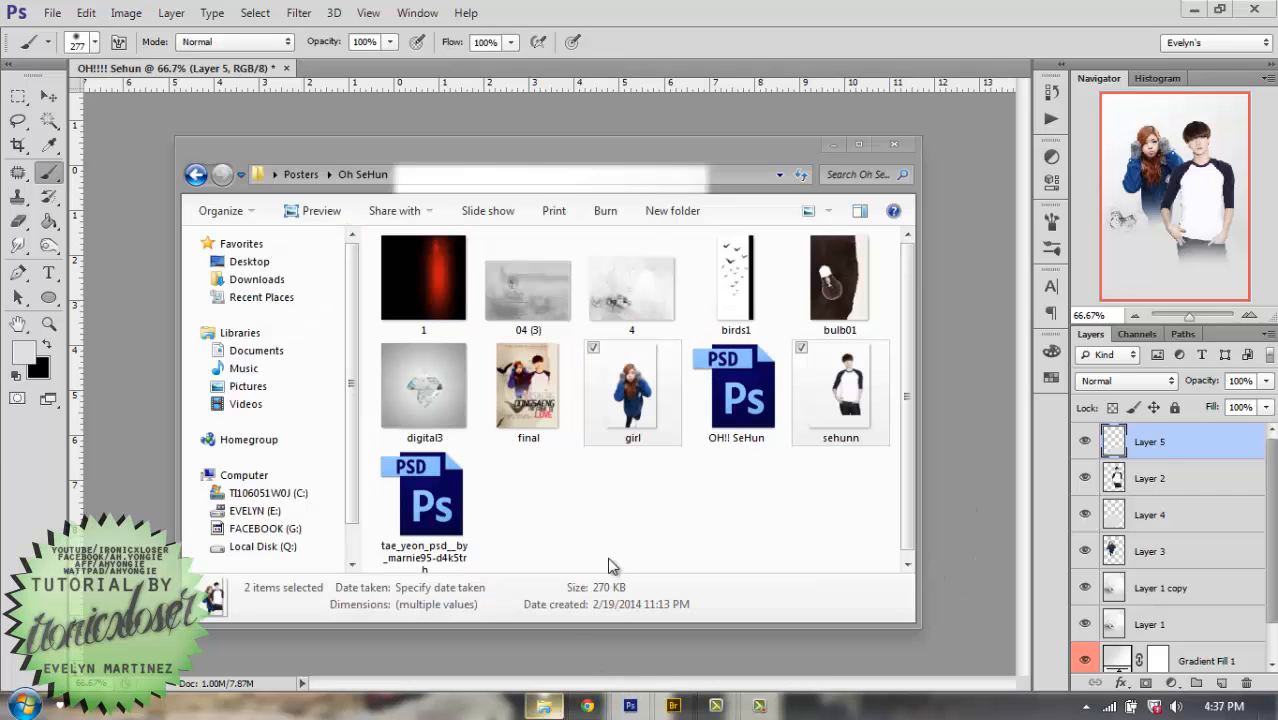
{"action": "left_click_drag", "start_coordinate": [424, 388], "coordinate": [383, 66]}
{"action": "left_click", "coordinate": [48, 96]}
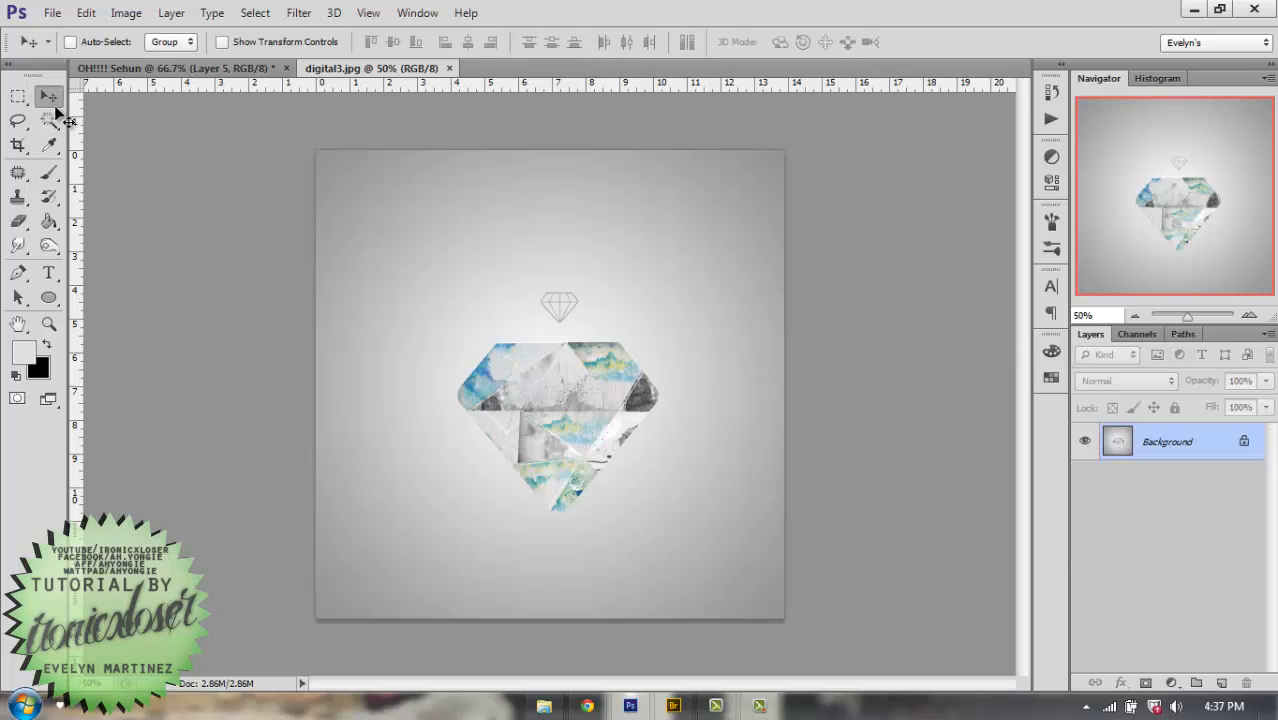
{"action": "left_click_drag", "start_coordinate": [208, 96], "coordinate": [842, 389]}
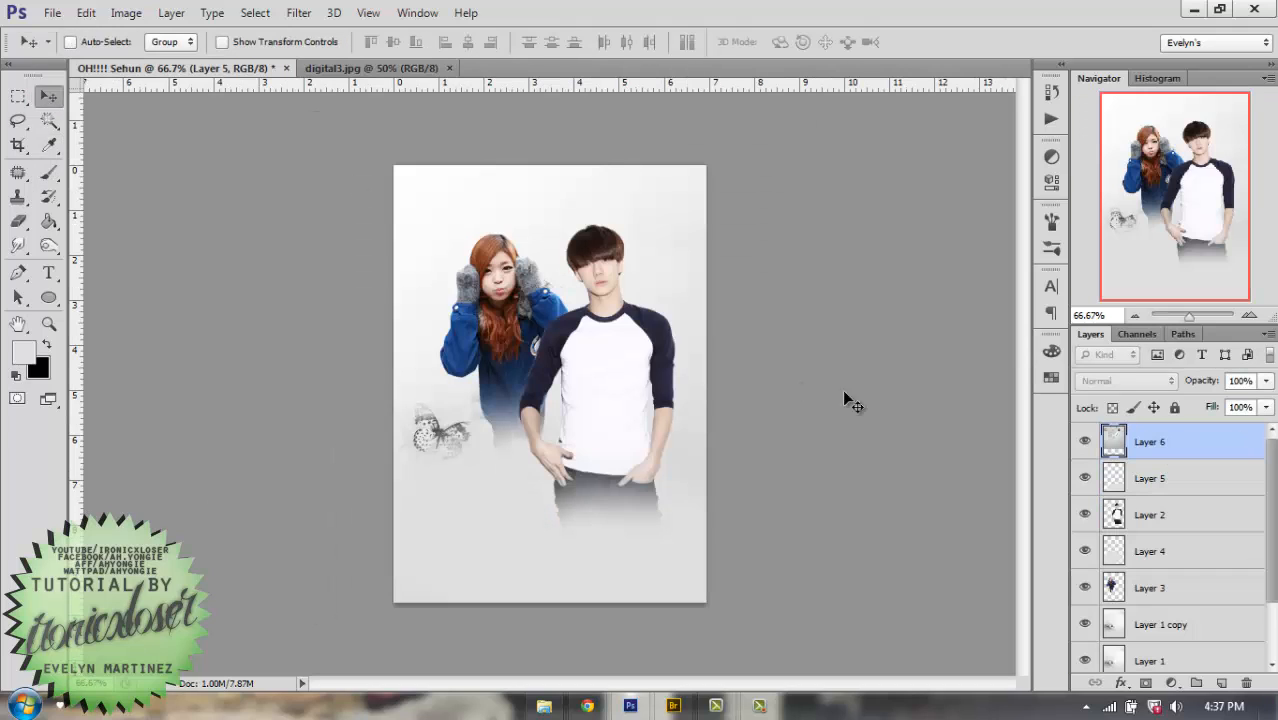
Move the diamond layer beneath the girl's layer, scale it proportionally to 63% and center it behind the couple.
{"action": "left_click_drag", "start_coordinate": [1143, 448], "coordinate": [1165, 600]}
{"action": "left_click_drag", "start_coordinate": [556, 285], "coordinate": [588, 368]}
{"action": "key", "text": "ctrl+t"}
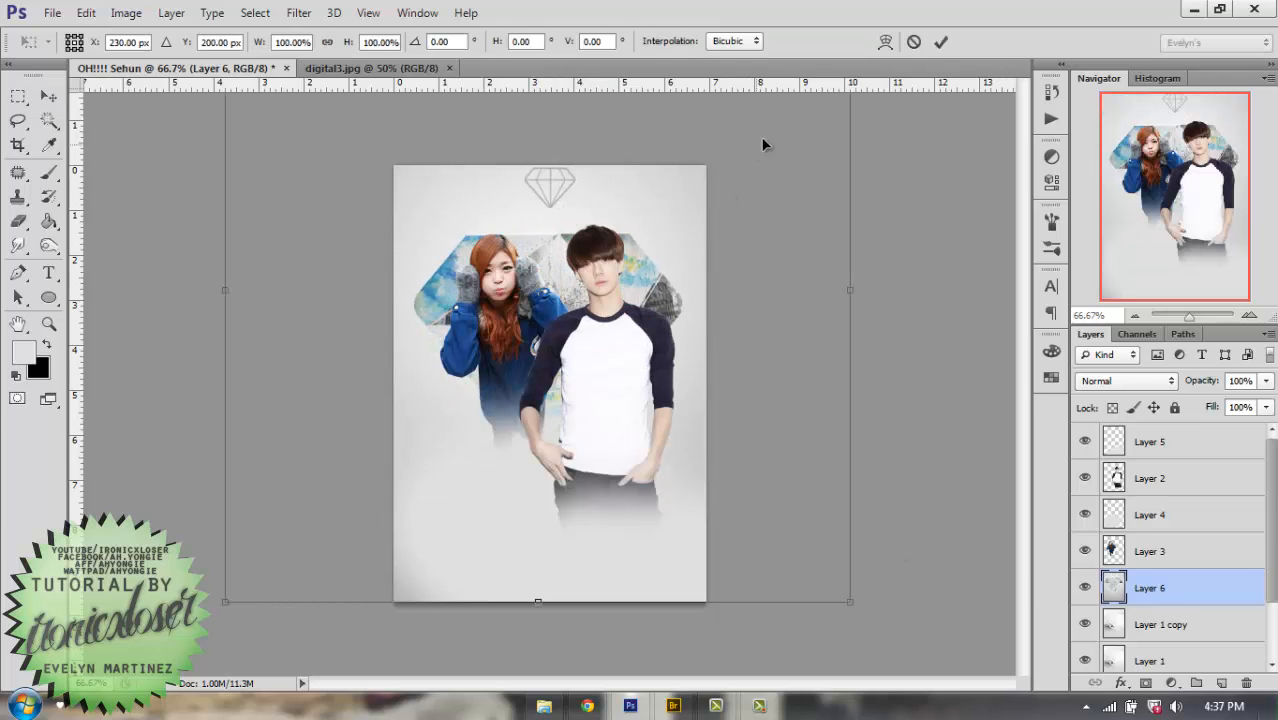
{"action": "left_click", "coordinate": [328, 44]}
{"action": "left_click_drag", "start_coordinate": [345, 45], "coordinate": [334, 48]}
{"action": "left_click_drag", "start_coordinate": [320, 50], "coordinate": [307, 50]}
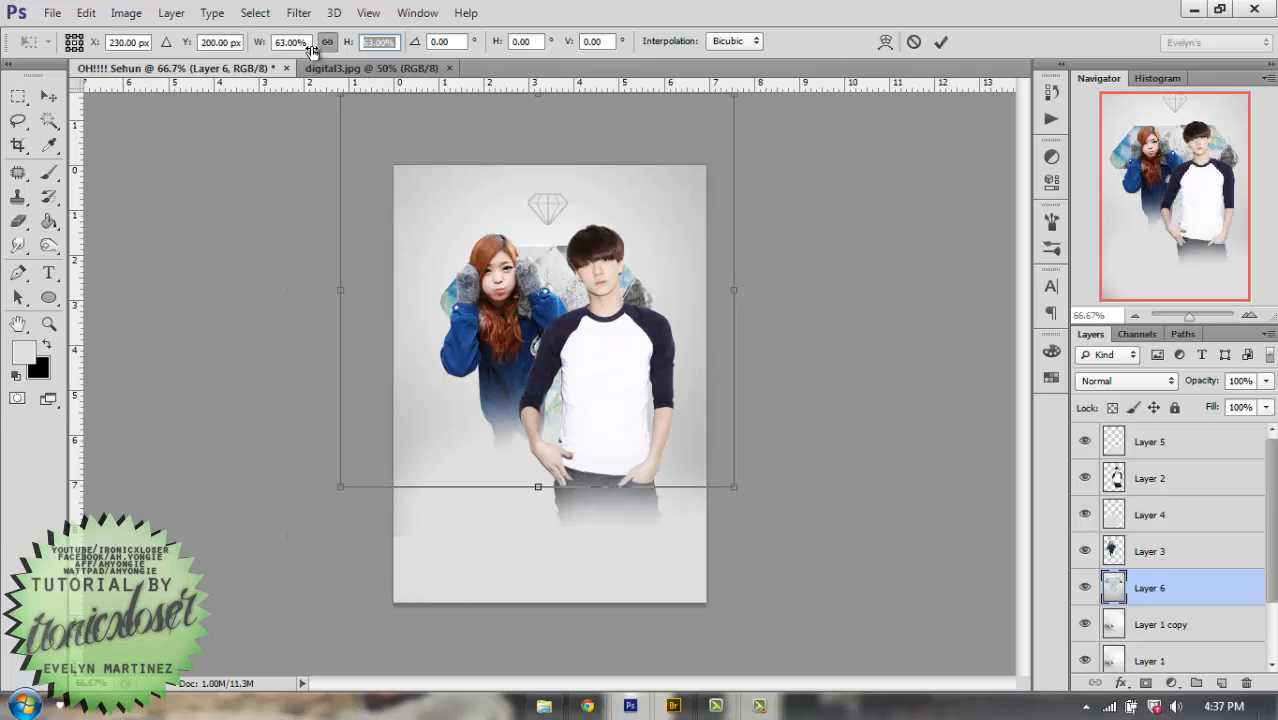
{"action": "left_click_drag", "start_coordinate": [561, 352], "coordinate": [574, 337]}
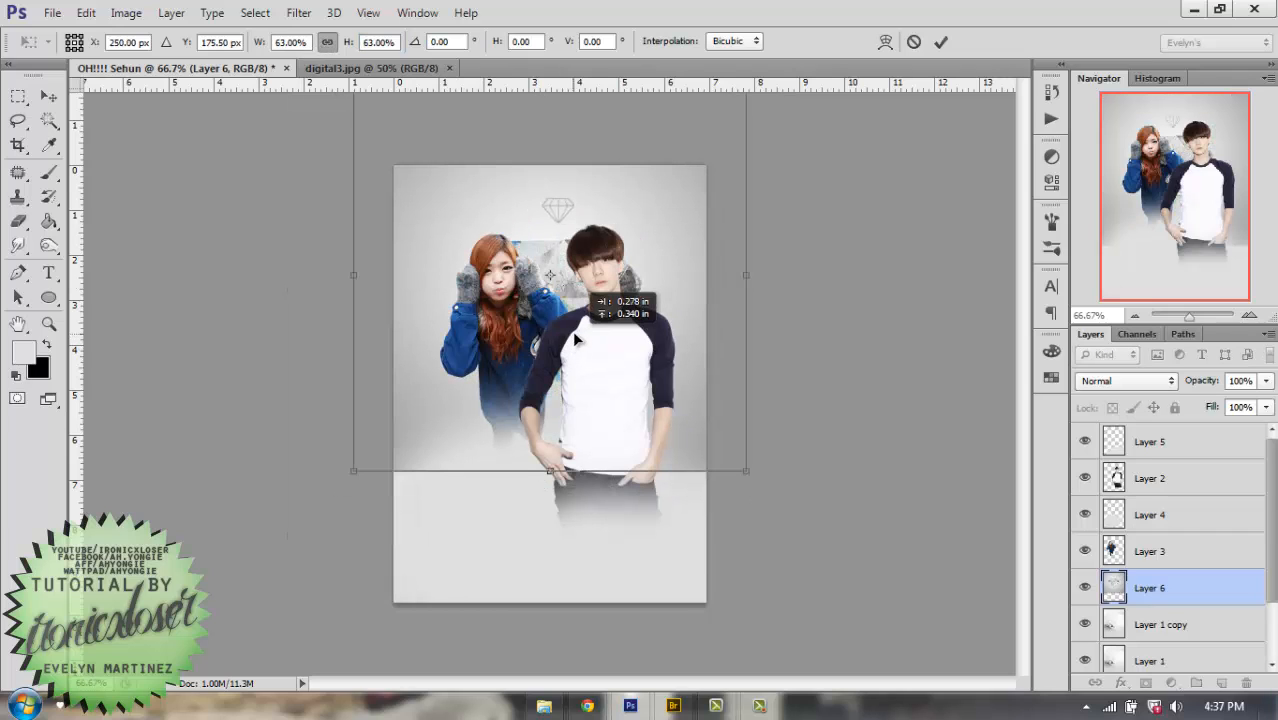
{"action": "left_click", "coordinate": [942, 44]}
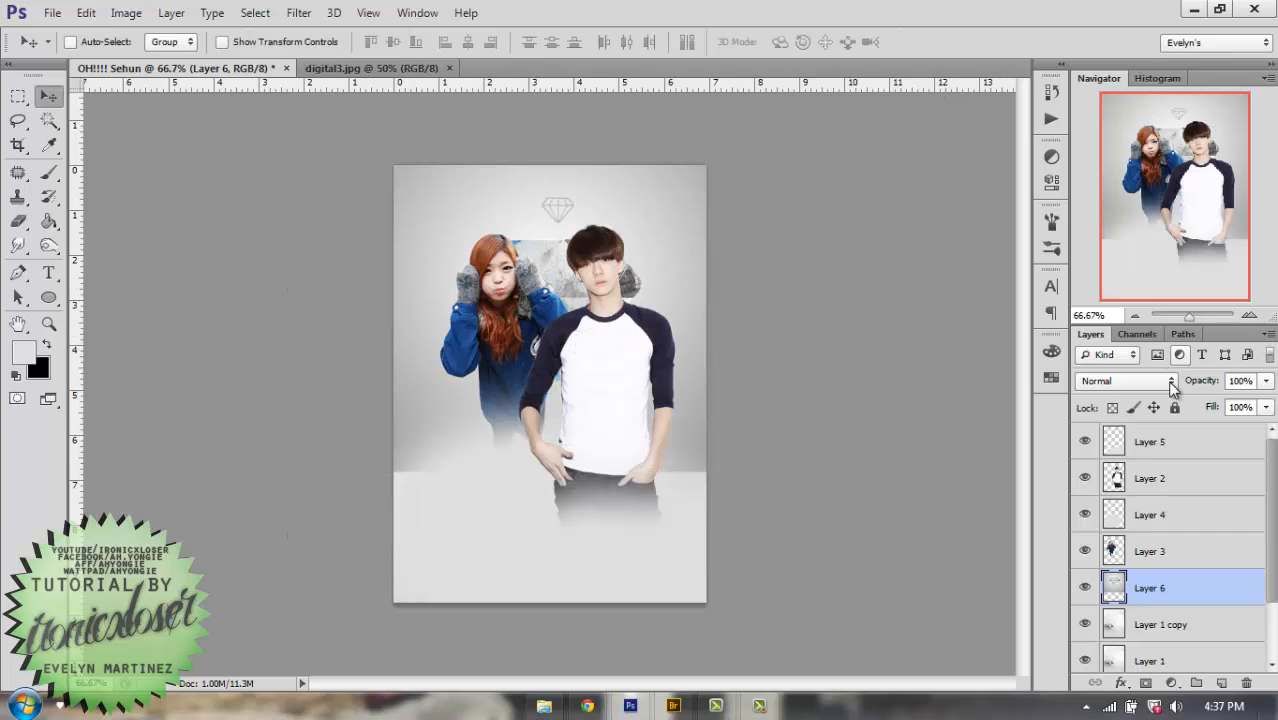
Try the Color Burn, Soft Light and Multiply blend modes on the diamond layer.
{"action": "left_click", "coordinate": [1126, 380]}
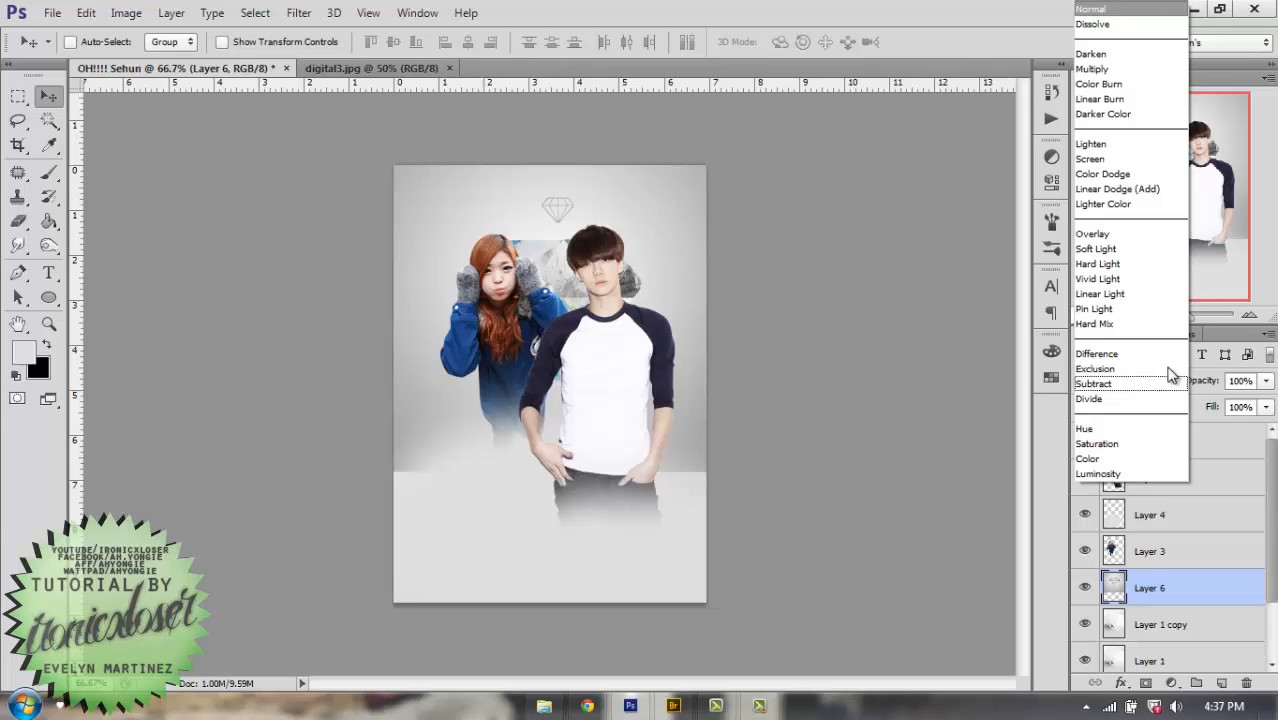
{"action": "left_click", "coordinate": [1118, 83]}
{"action": "left_click", "coordinate": [1105, 382]}
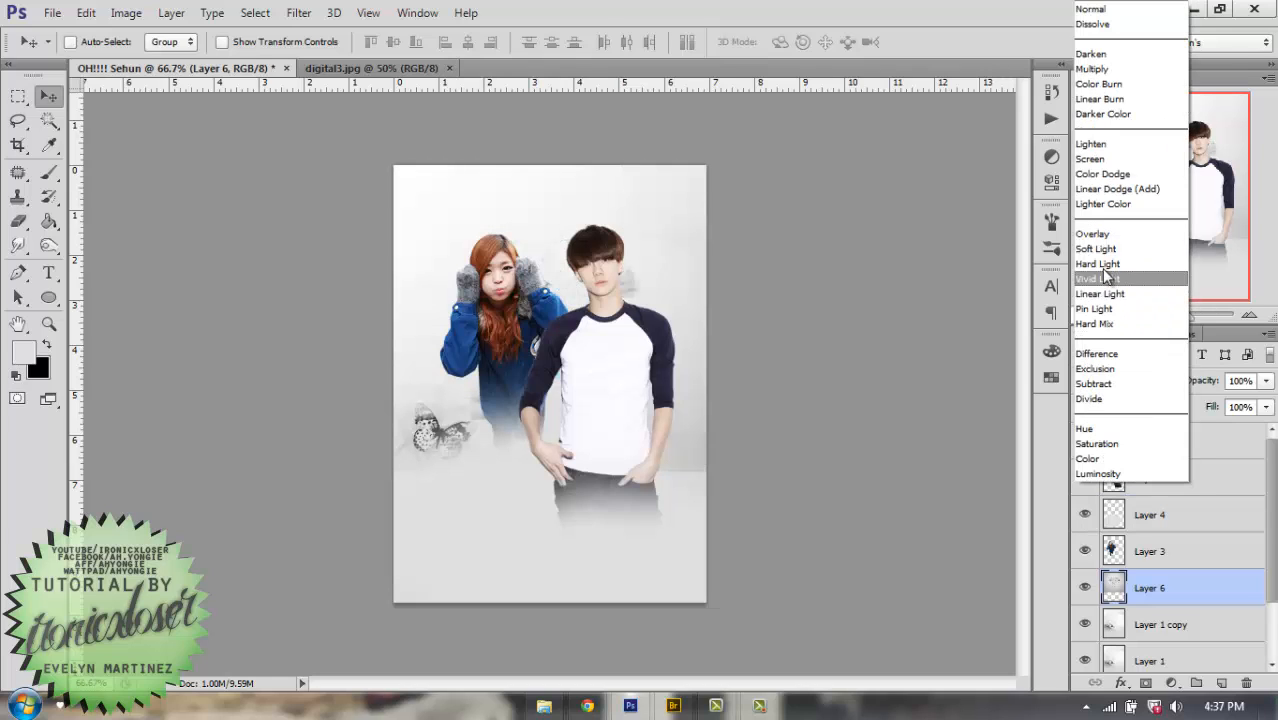
{"action": "left_click", "coordinate": [1108, 252]}
{"action": "left_click", "coordinate": [1110, 382]}
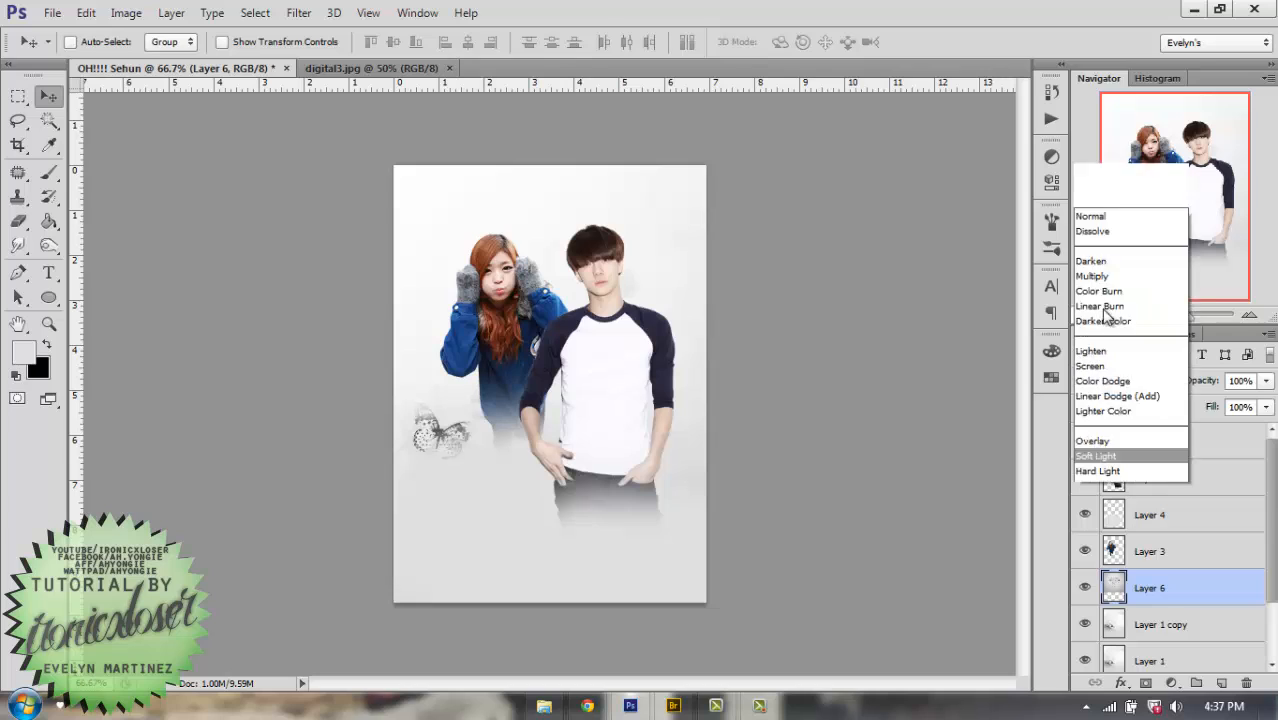
{"action": "left_click", "coordinate": [1089, 69]}
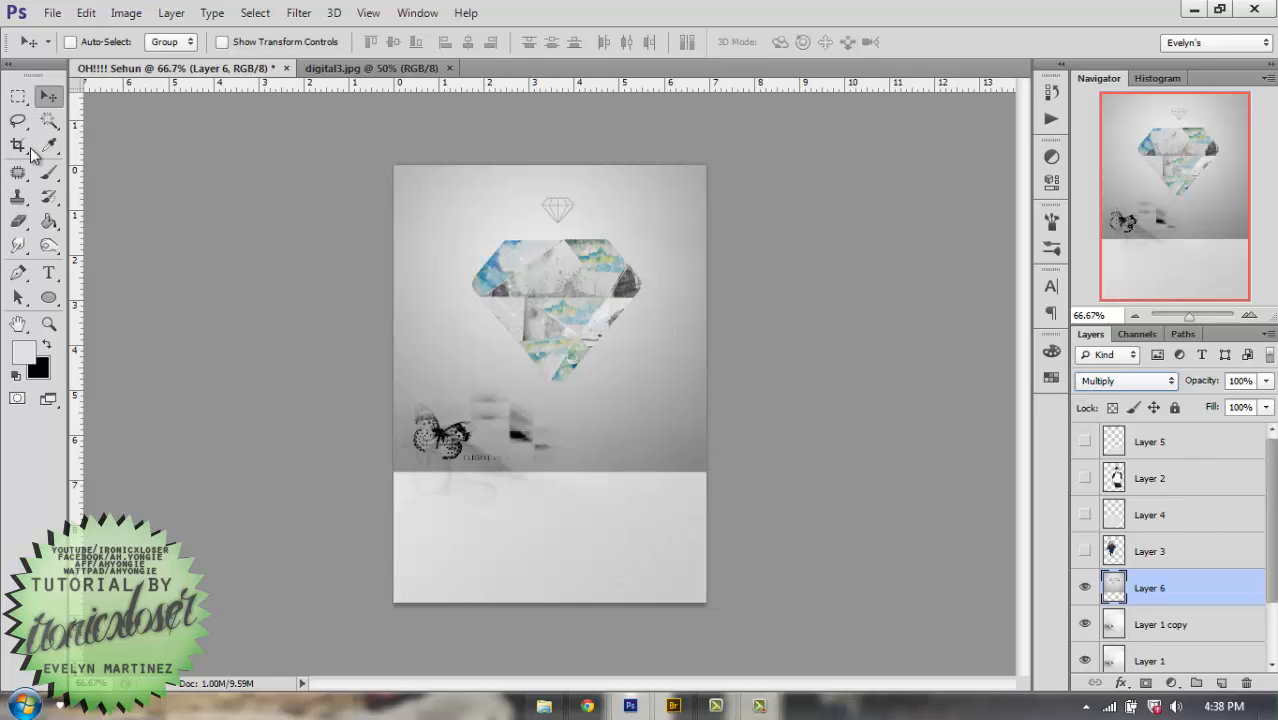
Try brushing a sampled dark gray over the area below the diamond image, and undo the stroke.
{"action": "key", "text": "i"}
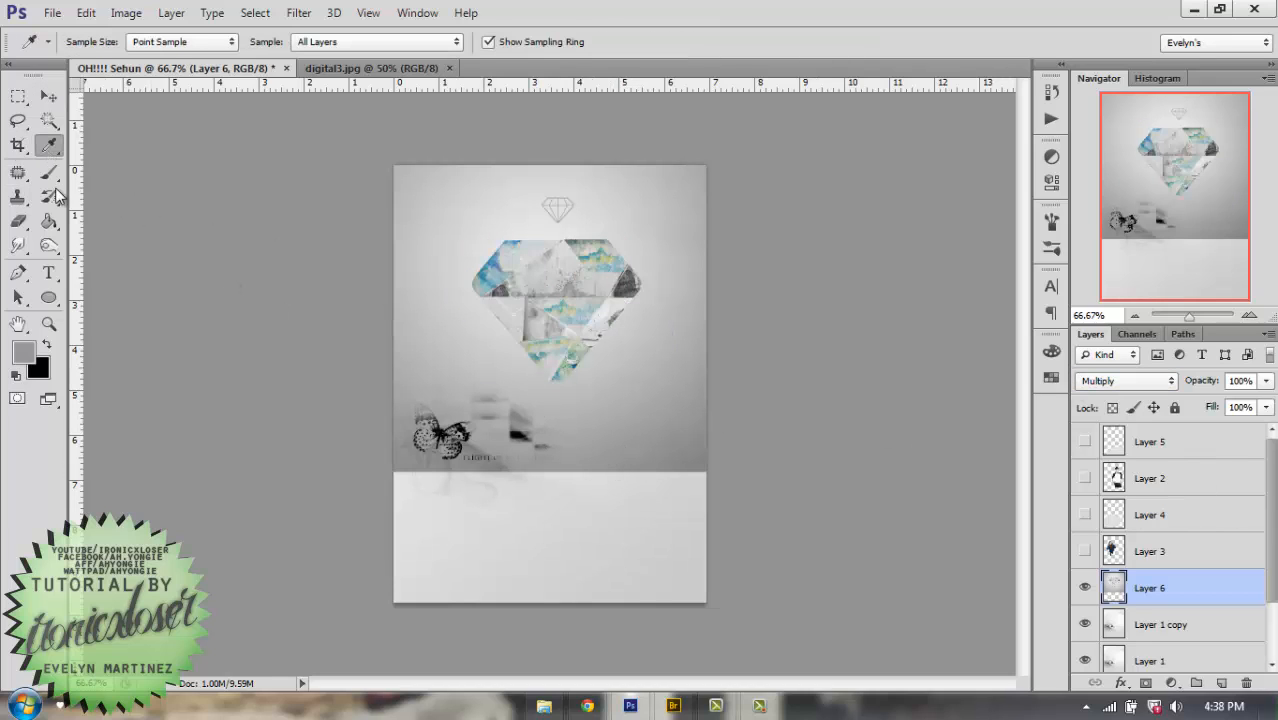
{"action": "left_click", "coordinate": [50, 173]}
{"action": "mouse_move", "coordinate": [634, 496]}
{"action": "left_mouse_down"}
{"action": "mouse_move", "coordinate": [220, 539]}
{"action": "mouse_move", "coordinate": [747, 471]}
{"action": "mouse_move", "coordinate": [710, 524]}
{"action": "mouse_move", "coordinate": [619, 573]}
{"action": "left_mouse_up"}
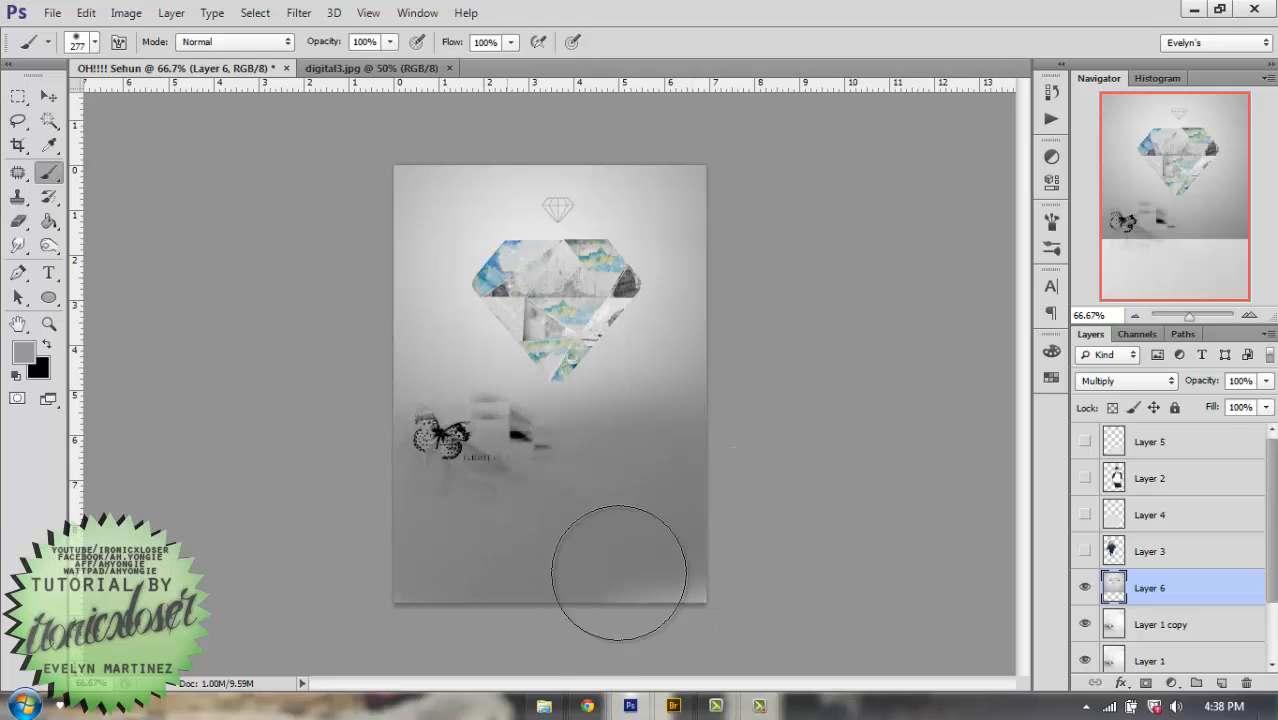
{"action": "key", "text": "ctrl+z"}
With the diamond layer in Normal mode, sample gray near its lower edge and brush over the empty area below it.
{"action": "left_click", "coordinate": [1120, 381]}
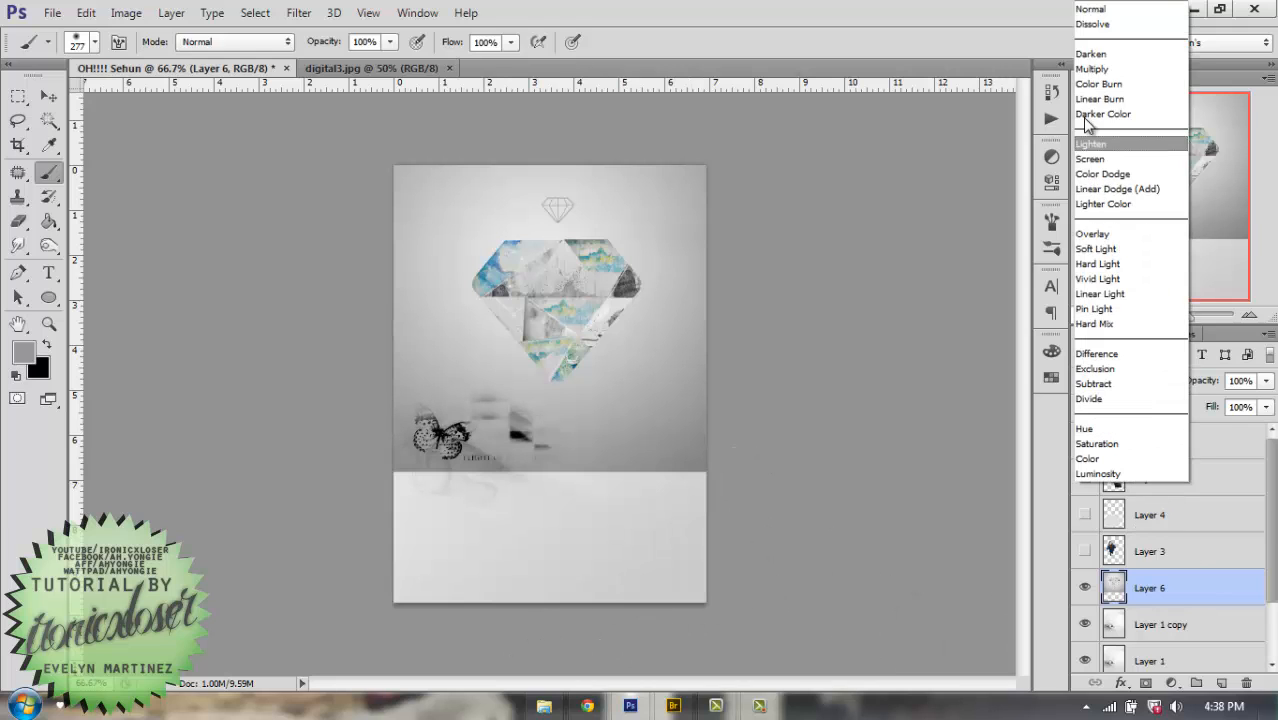
{"action": "left_click", "coordinate": [1090, 10]}
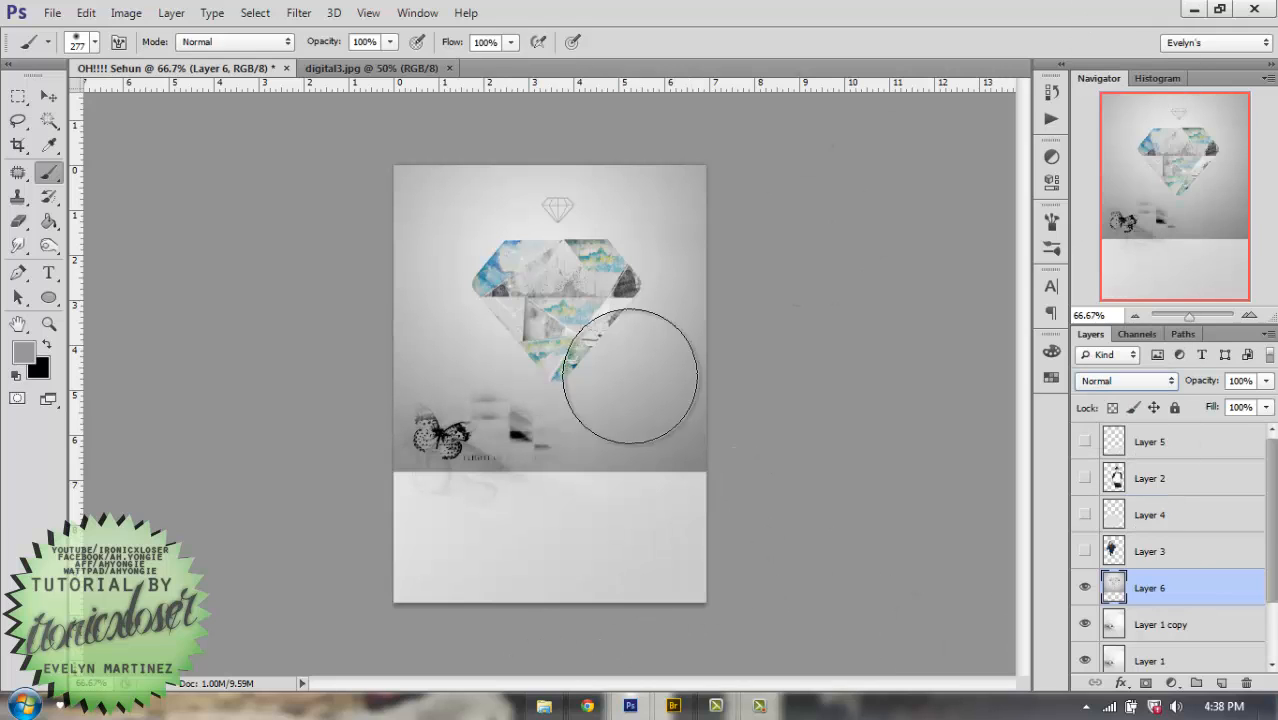
{"action": "left_click", "coordinate": [590, 456], "text": "alt"}
{"action": "mouse_move", "coordinate": [679, 508]}
{"action": "left_mouse_down"}
{"action": "mouse_move", "coordinate": [419, 554]}
{"action": "mouse_move", "coordinate": [673, 538]}
{"action": "mouse_move", "coordinate": [346, 619]}
{"action": "mouse_move", "coordinate": [418, 487]}
{"action": "mouse_move", "coordinate": [731, 479]}
{"action": "mouse_move", "coordinate": [694, 463]}
{"action": "mouse_move", "coordinate": [725, 449]}
{"action": "mouse_move", "coordinate": [749, 333]}
{"action": "mouse_move", "coordinate": [769, 574]}
{"action": "mouse_move", "coordinate": [271, 539]}
{"action": "left_mouse_up"}
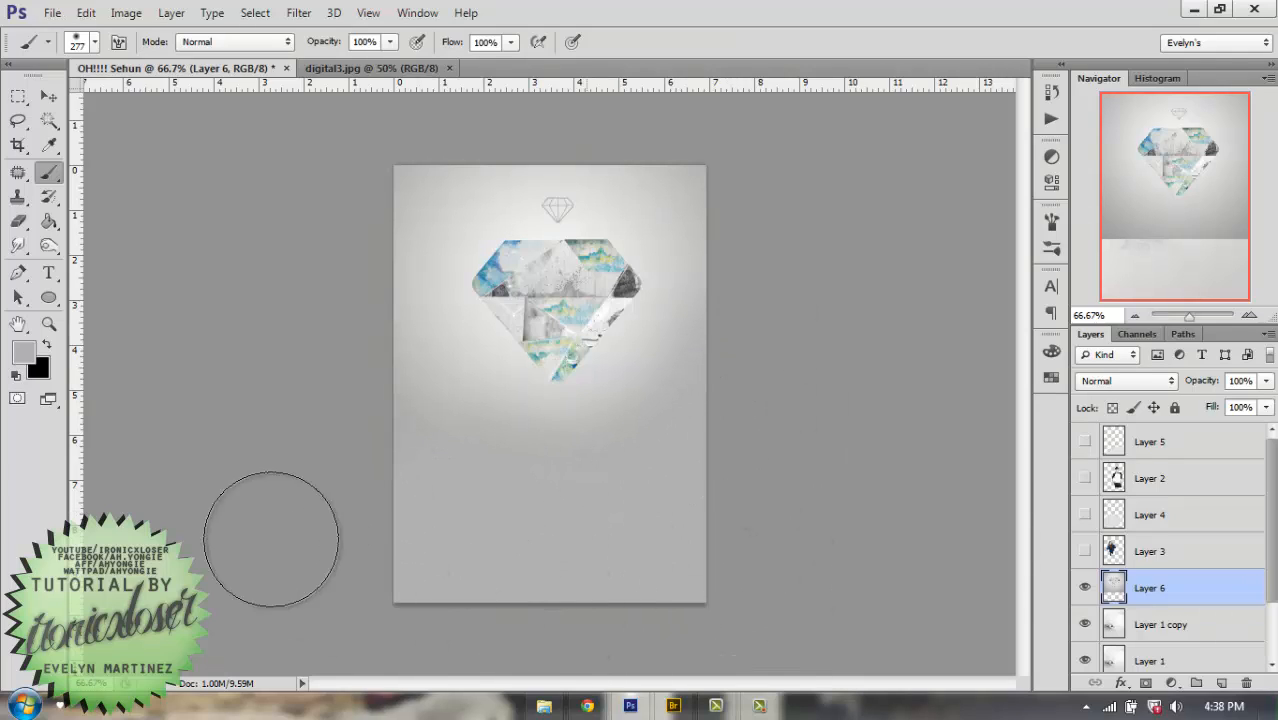
Set the diamond layer's blend mode to Multiply and show the hidden character and fade layers again.
{"action": "left_click", "coordinate": [1150, 382]}
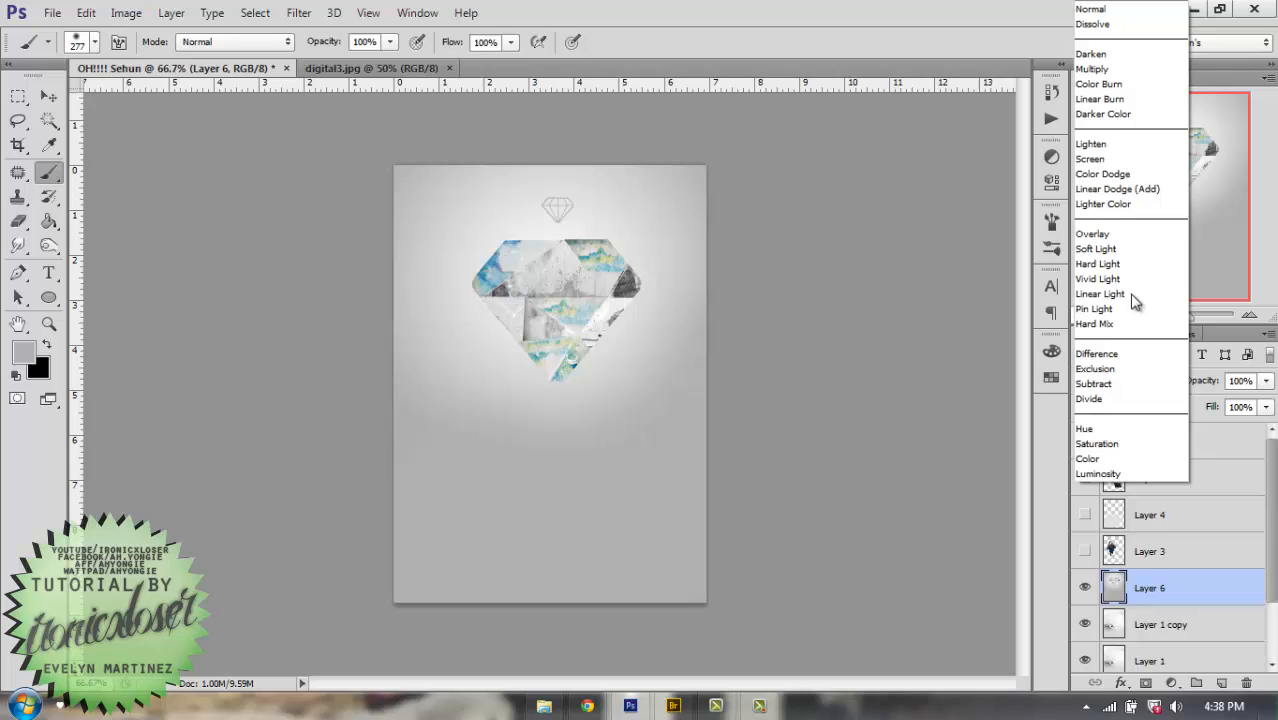
{"action": "left_click", "coordinate": [1092, 69]}
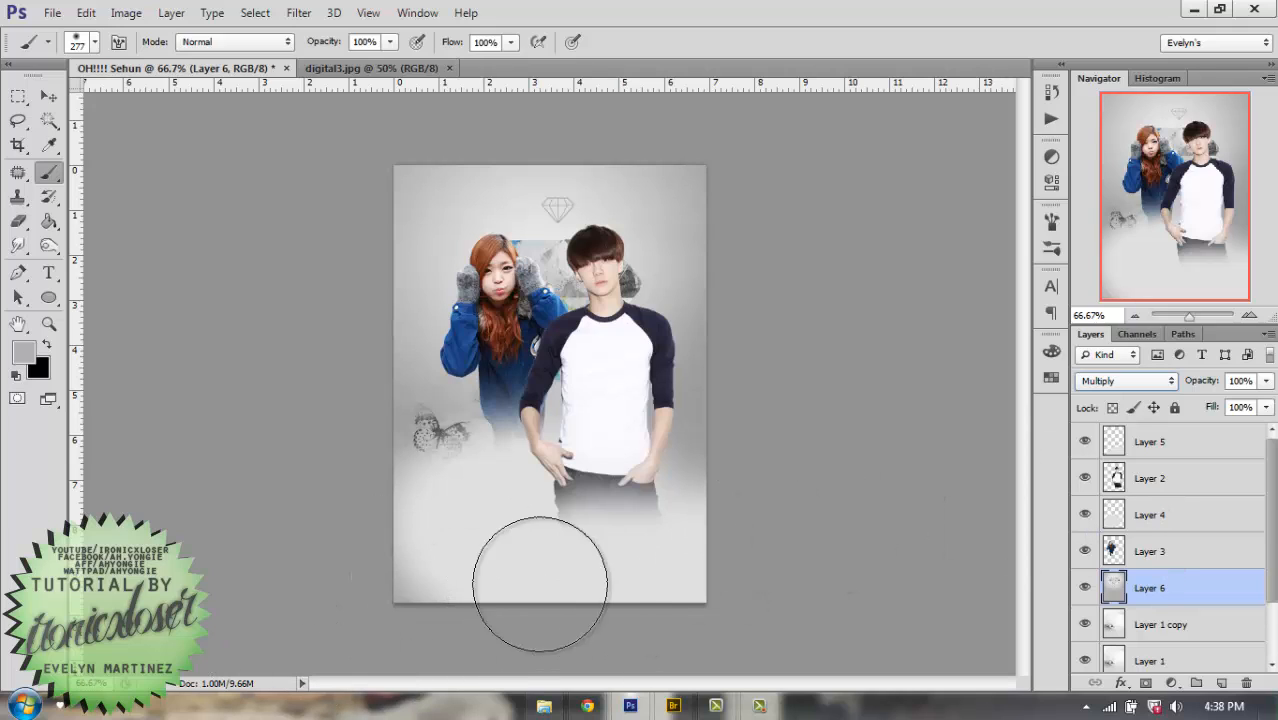
Hide the character and fade layers, sample light gray beside the diamond and brush it over the background on Layer 6.
{"action": "left_click", "coordinate": [1265, 408]}
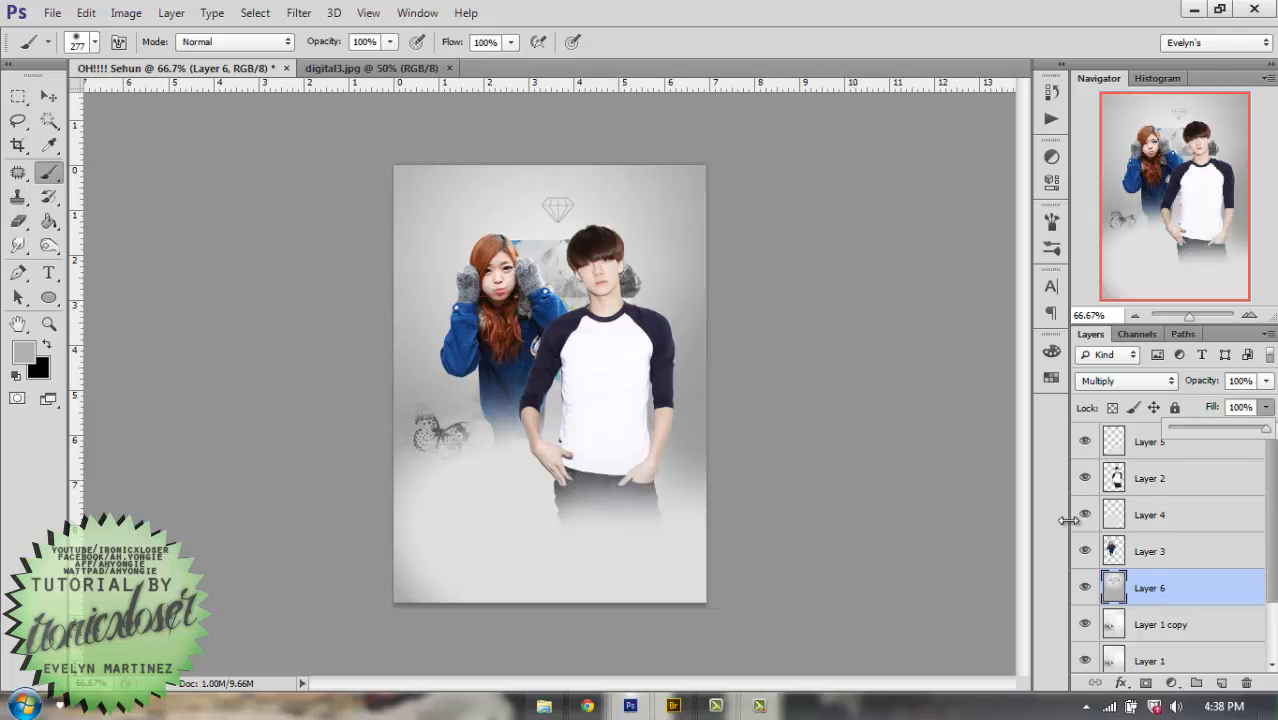
{"action": "left_click", "coordinate": [1084, 551]}
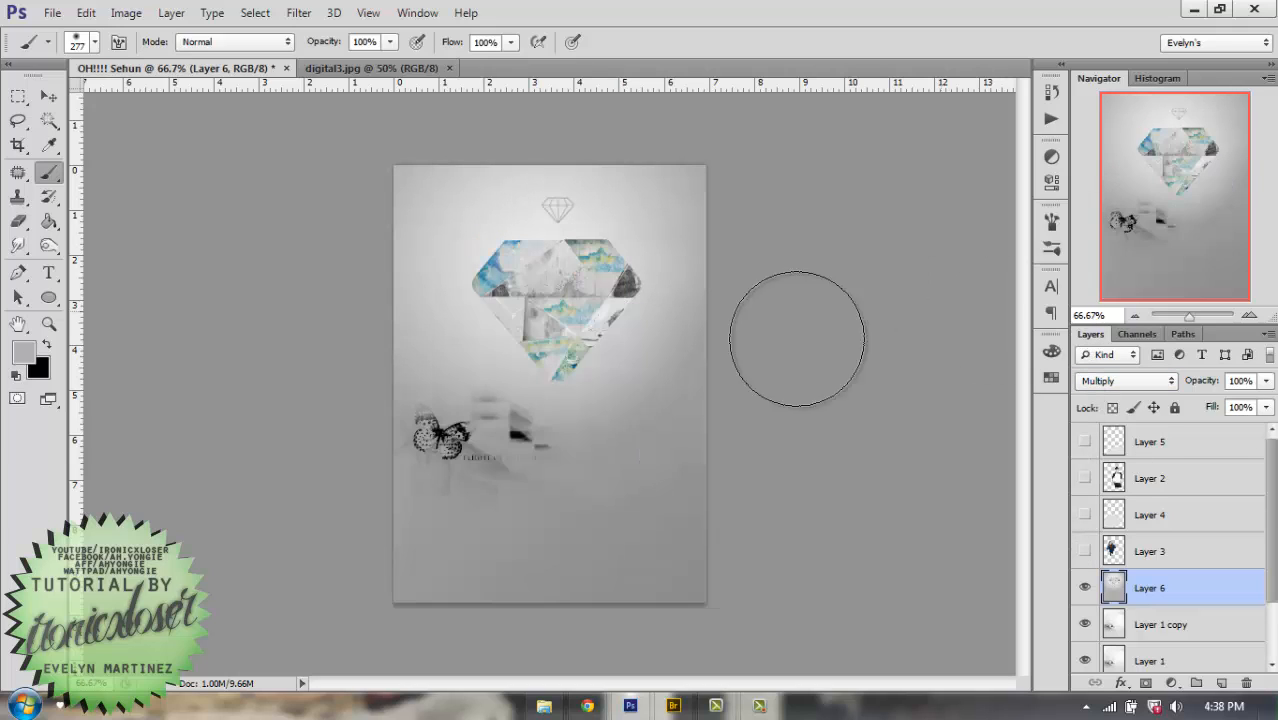
{"action": "left_click", "coordinate": [476, 265], "text": "alt"}
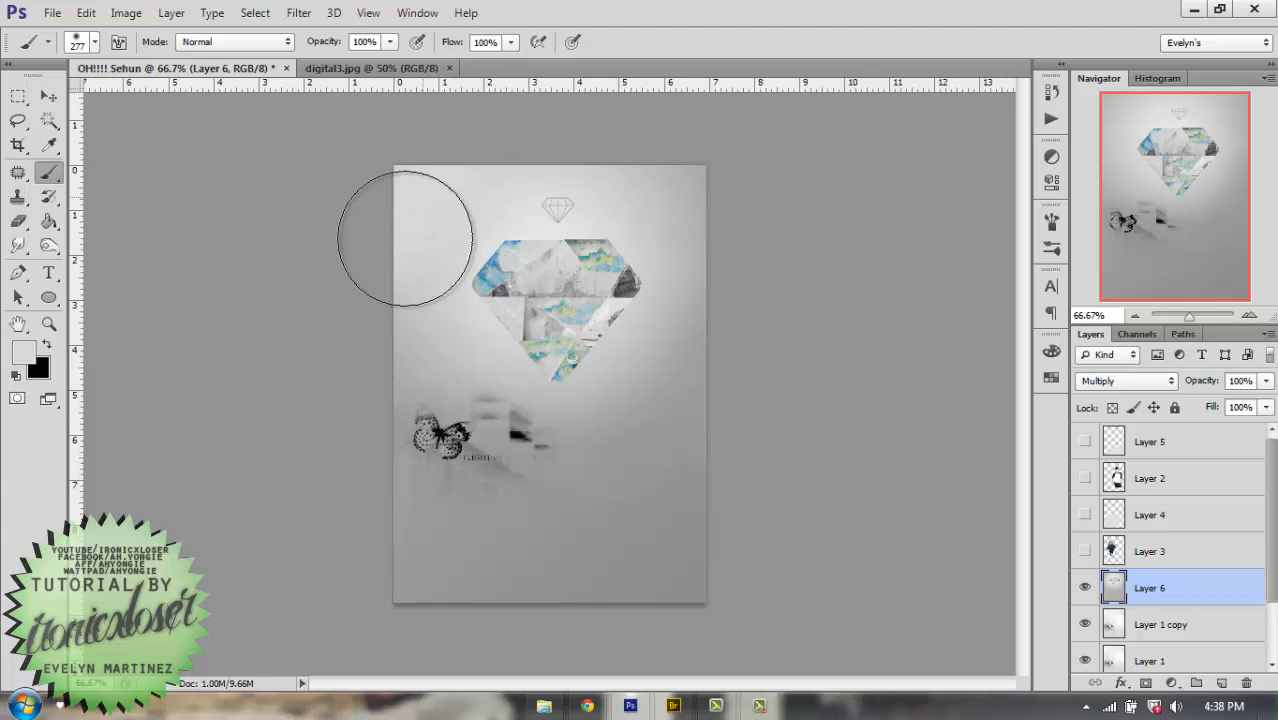
{"action": "mouse_move", "coordinate": [457, 554]}
{"action": "left_mouse_down"}
{"action": "mouse_move", "coordinate": [766, 374]}
{"action": "mouse_move", "coordinate": [598, 463]}
{"action": "mouse_move", "coordinate": [548, 548]}
{"action": "mouse_move", "coordinate": [643, 505]}
{"action": "mouse_move", "coordinate": [432, 565]}
{"action": "mouse_move", "coordinate": [499, 542]}
{"action": "mouse_move", "coordinate": [602, 582]}
{"action": "mouse_move", "coordinate": [783, 330]}
{"action": "mouse_move", "coordinate": [745, 361]}
{"action": "mouse_move", "coordinate": [710, 139]}
{"action": "mouse_move", "coordinate": [701, 199]}
{"action": "mouse_move", "coordinate": [726, 336]}
{"action": "mouse_move", "coordinate": [686, 211]}
{"action": "mouse_move", "coordinate": [512, 622]}
{"action": "left_mouse_up"}
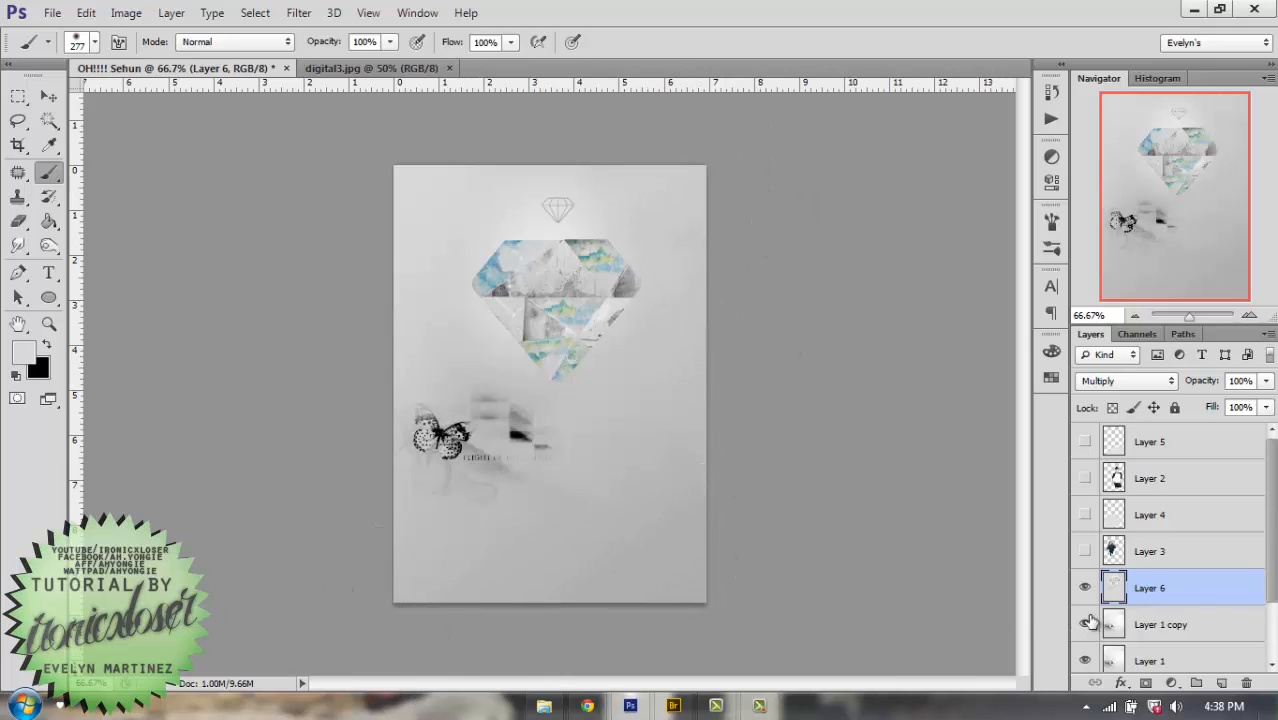
Sample the light gray of the Layer 4 fade, hide that layer again and set the diamond layer to Normal mode.
{"action": "left_click", "coordinate": [1085, 515]}
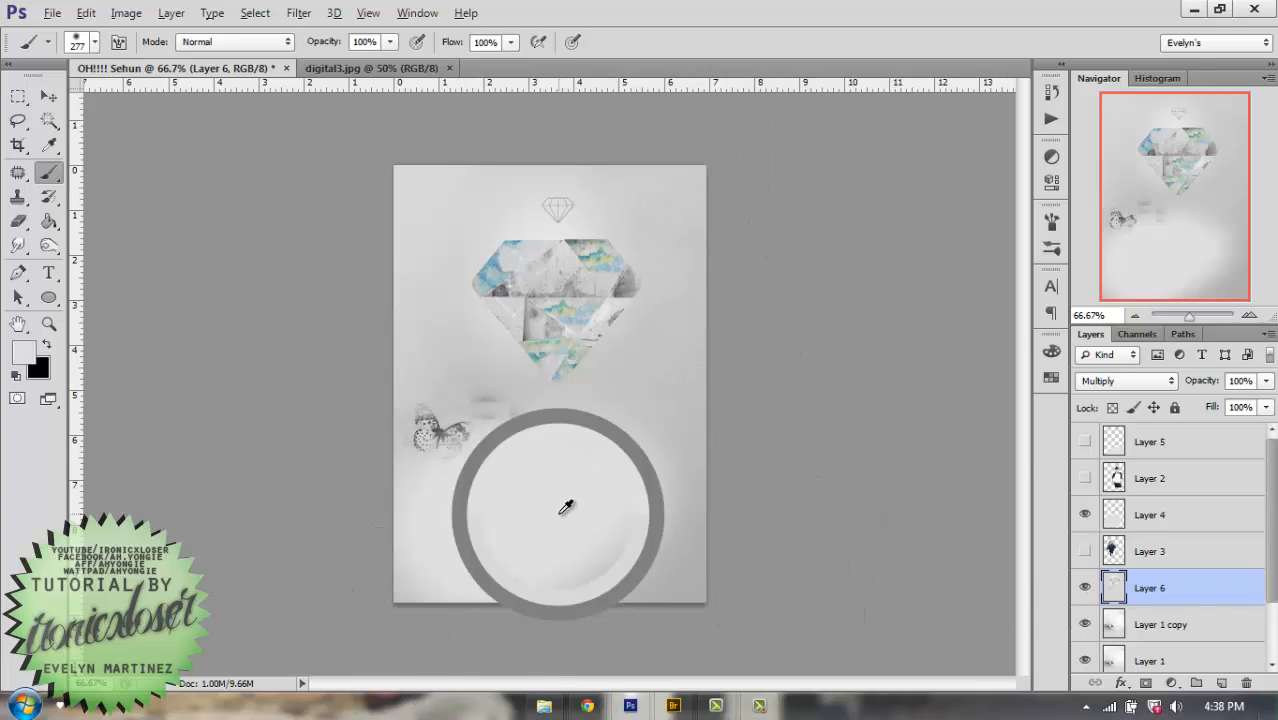
{"action": "left_click", "coordinate": [1084, 515]}
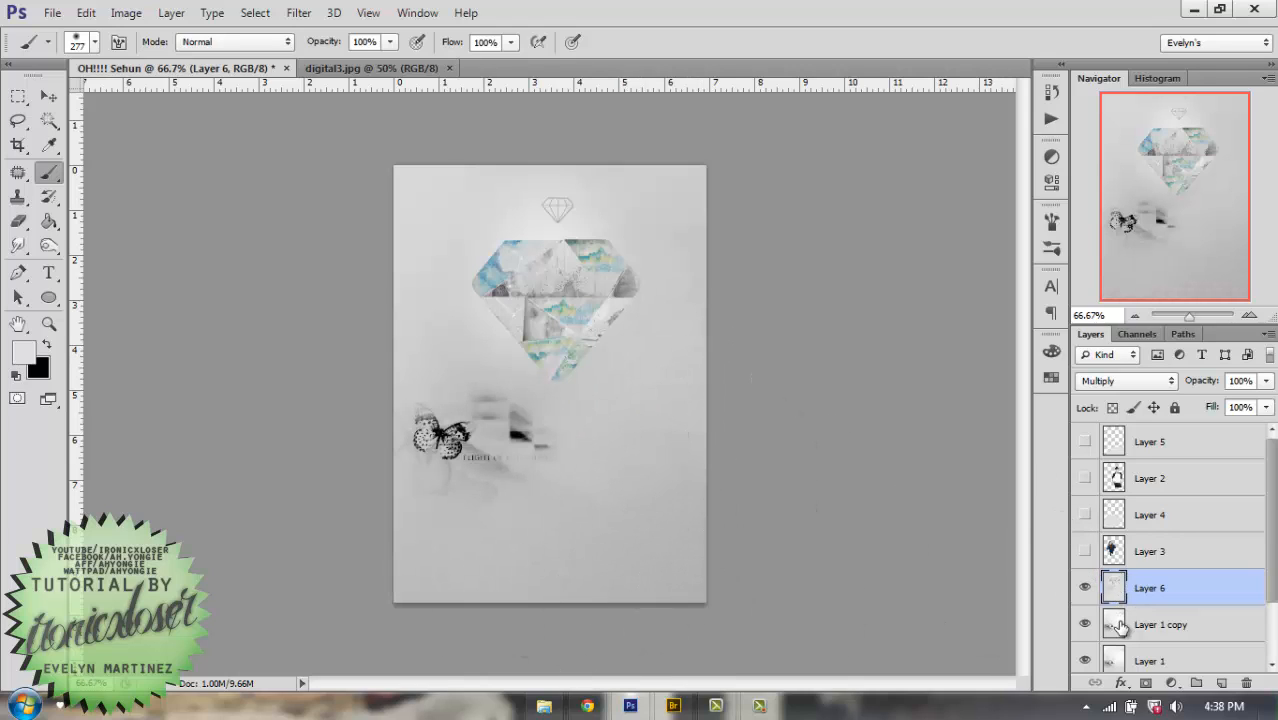
{"action": "left_click", "coordinate": [1127, 381]}
{"action": "left_click", "coordinate": [1100, 9]}
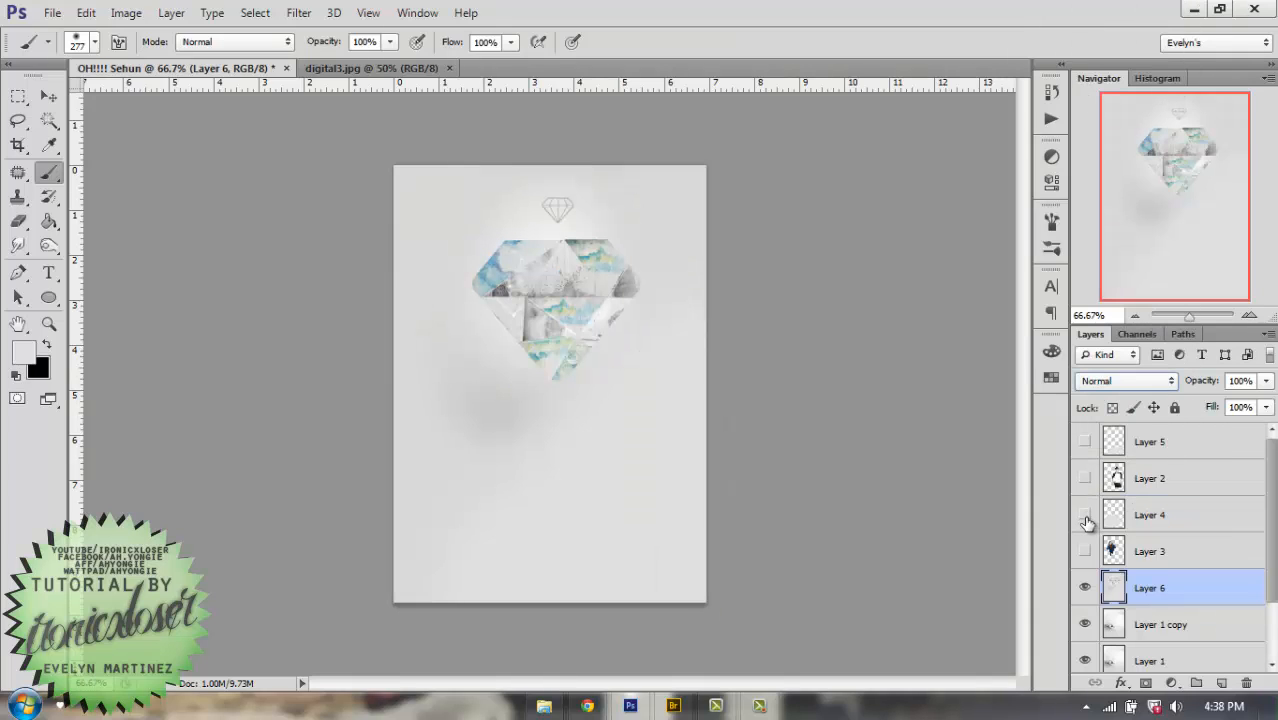
Try brushing light gray around the diamond on Layer 4, and undo the strokes.
{"action": "left_click", "coordinate": [1084, 515]}
{"action": "left_click", "coordinate": [1106, 520]}
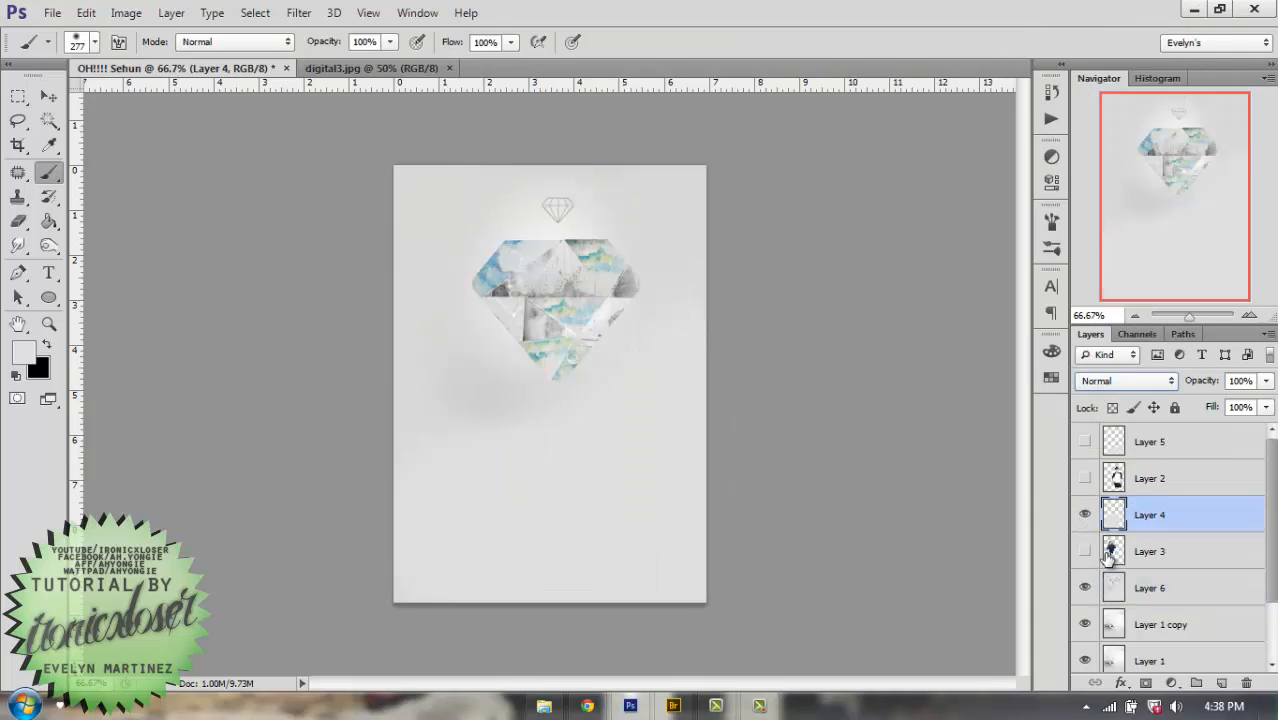
{"action": "left_click_drag", "start_coordinate": [516, 448], "coordinate": [460, 396]}
{"action": "mouse_move", "coordinate": [681, 151]}
{"action": "left_mouse_down"}
{"action": "mouse_move", "coordinate": [758, 331]}
{"action": "mouse_move", "coordinate": [672, 198]}
{"action": "left_mouse_up"}
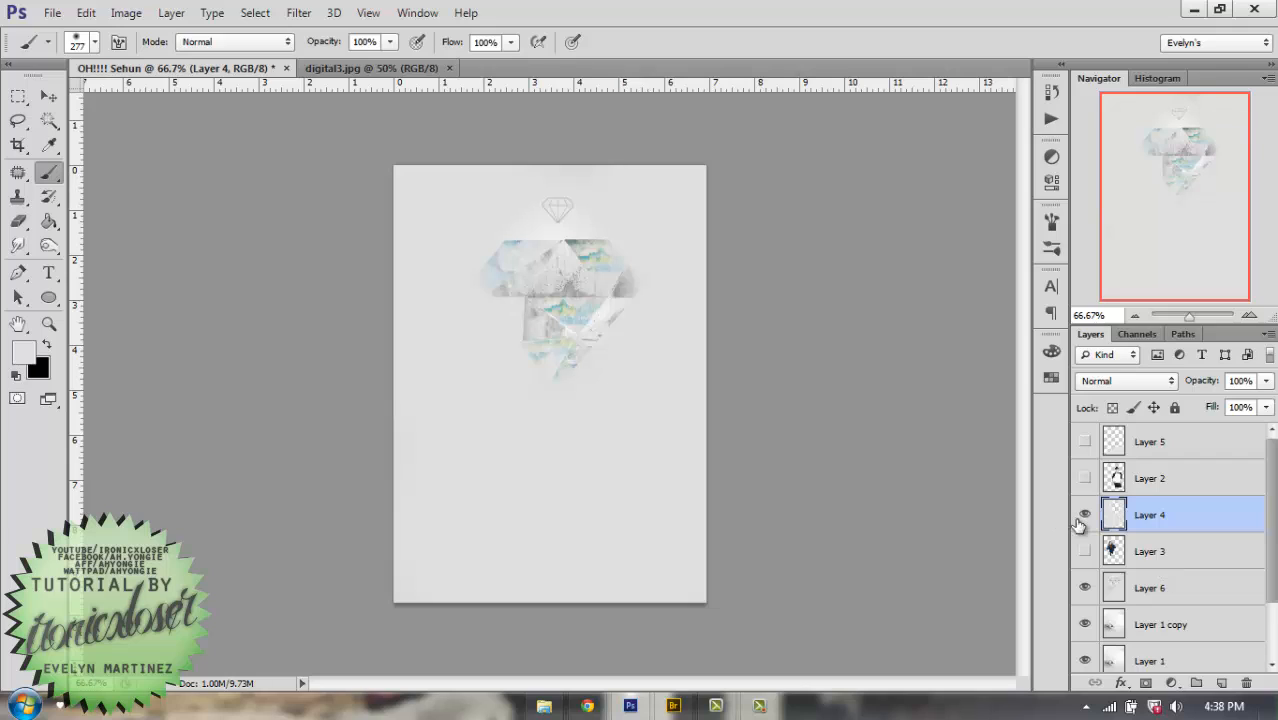
{"action": "key", "text": "ctrl+alt+z"}
{"action": "key", "text": "ctrl+alt+z"}
{"action": "key", "text": "ctrl+alt+z"}
{"action": "key", "text": "ctrl+alt+z"}
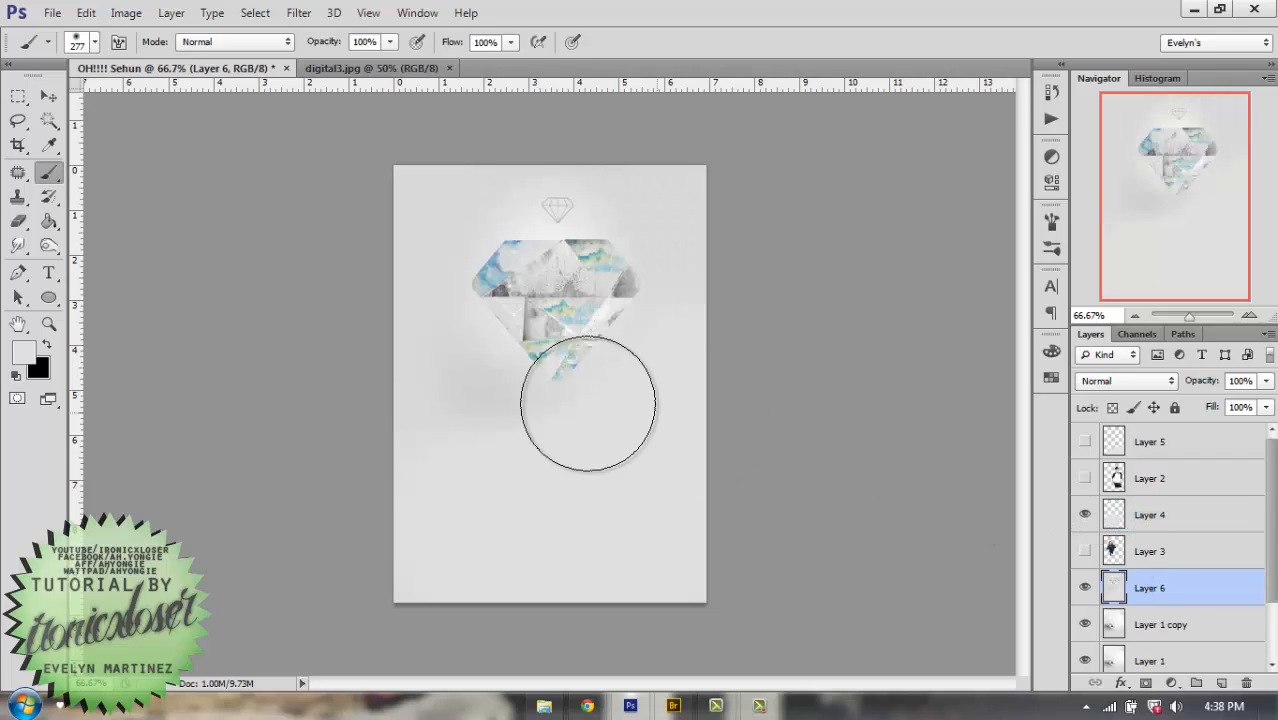
With Layer 4 hidden, brush light gray over the shading around the diamond on Layer 6, and set the layer to Multiply.
{"action": "left_click", "coordinate": [1086, 515]}
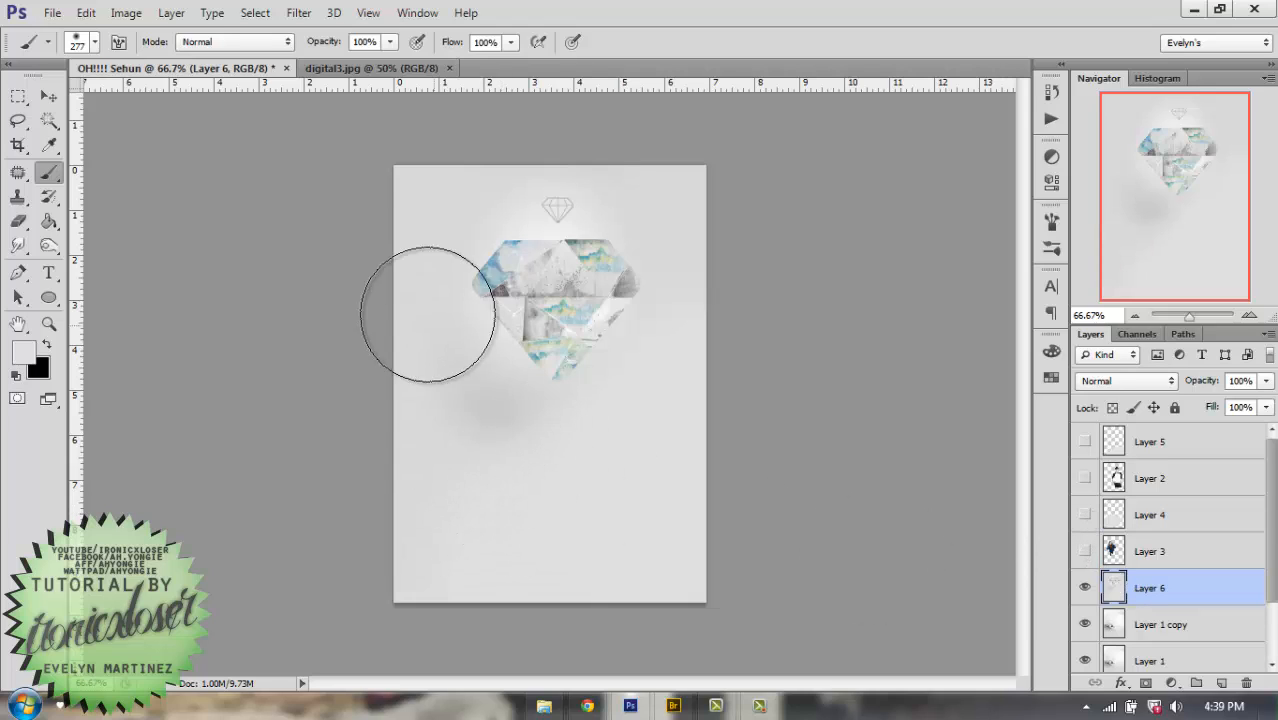
{"action": "left_click_drag", "start_coordinate": [428, 317], "coordinate": [474, 483]}
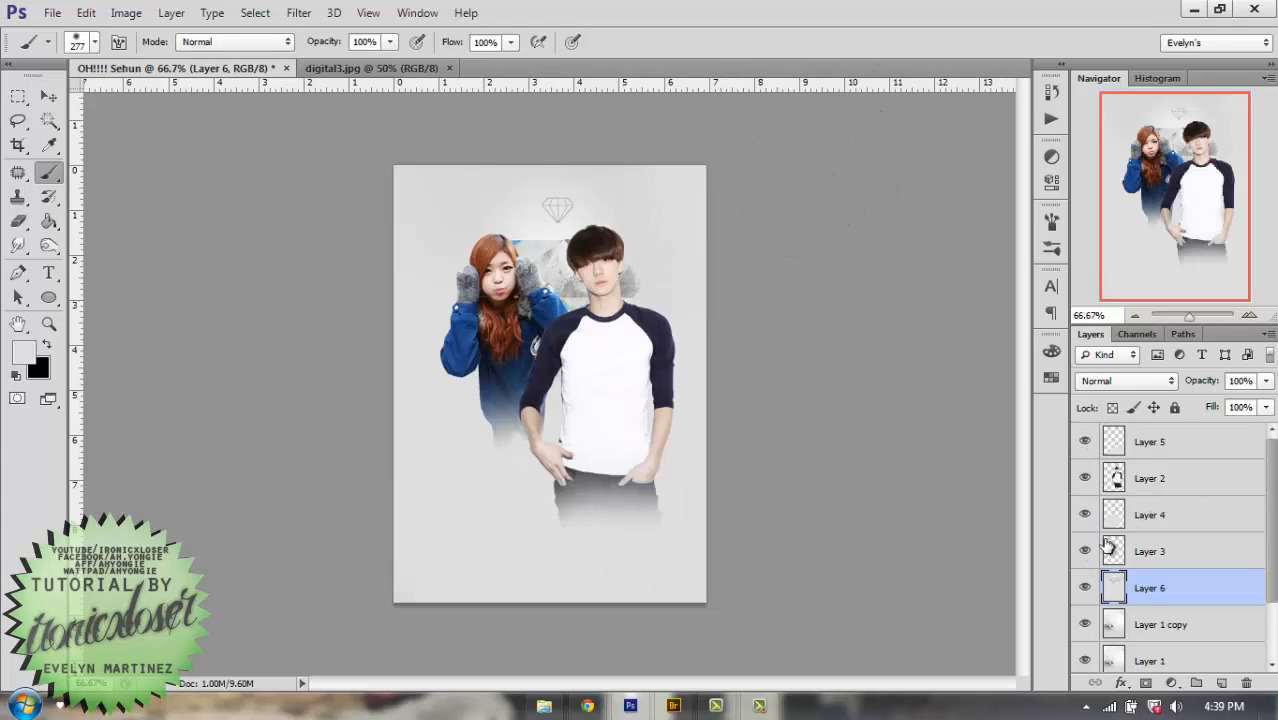
{"action": "scroll", "coordinate": [1110, 560], "scroll_direction": "down", "scroll_amount": 2}
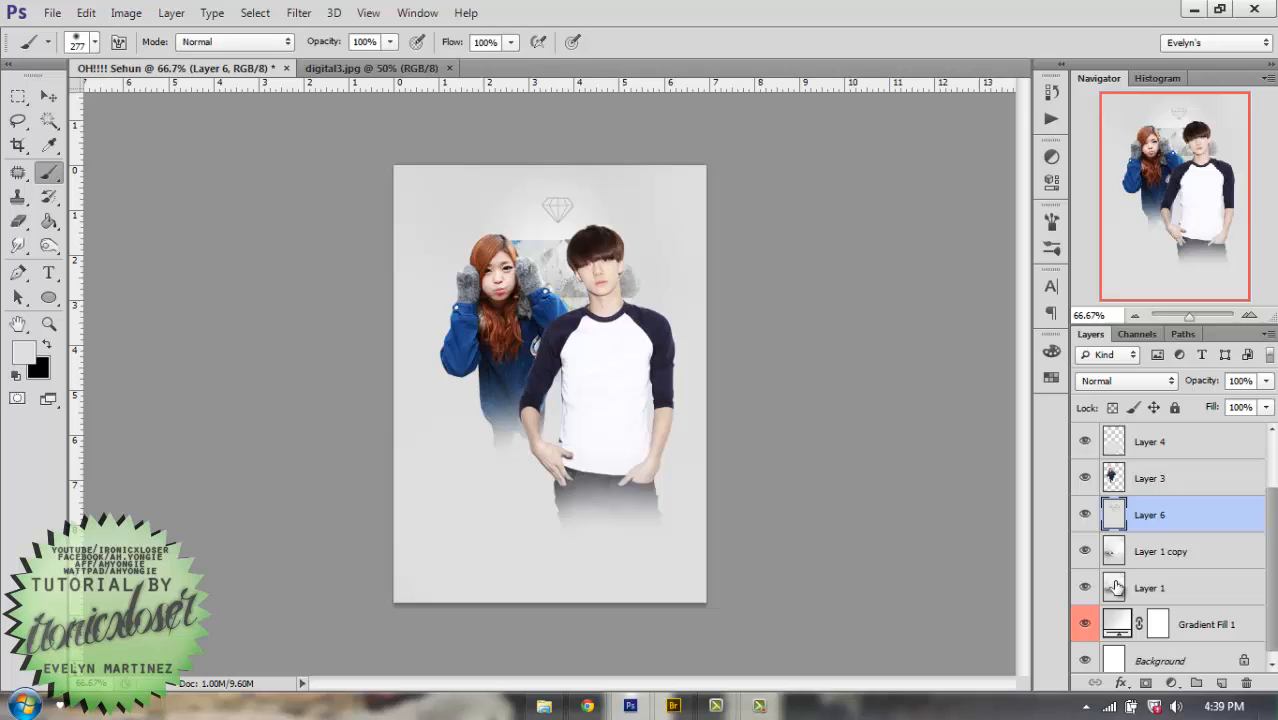
{"action": "left_click", "coordinate": [1162, 382]}
{"action": "left_click", "coordinate": [1097, 72]}
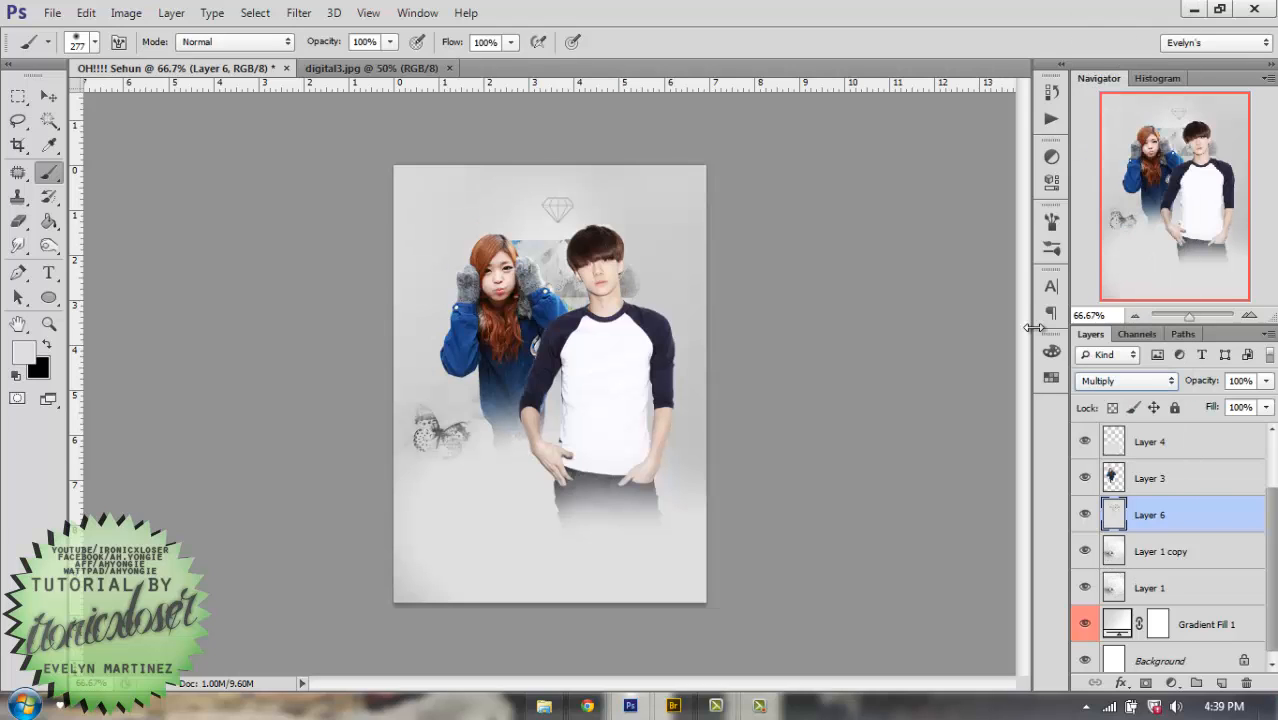
Place the 04 (3) texture from the Oh SeHun folder into the poster above Layer 5.
{"action": "left_click", "coordinate": [546, 708]}
{"action": "left_click", "coordinate": [546, 296]}
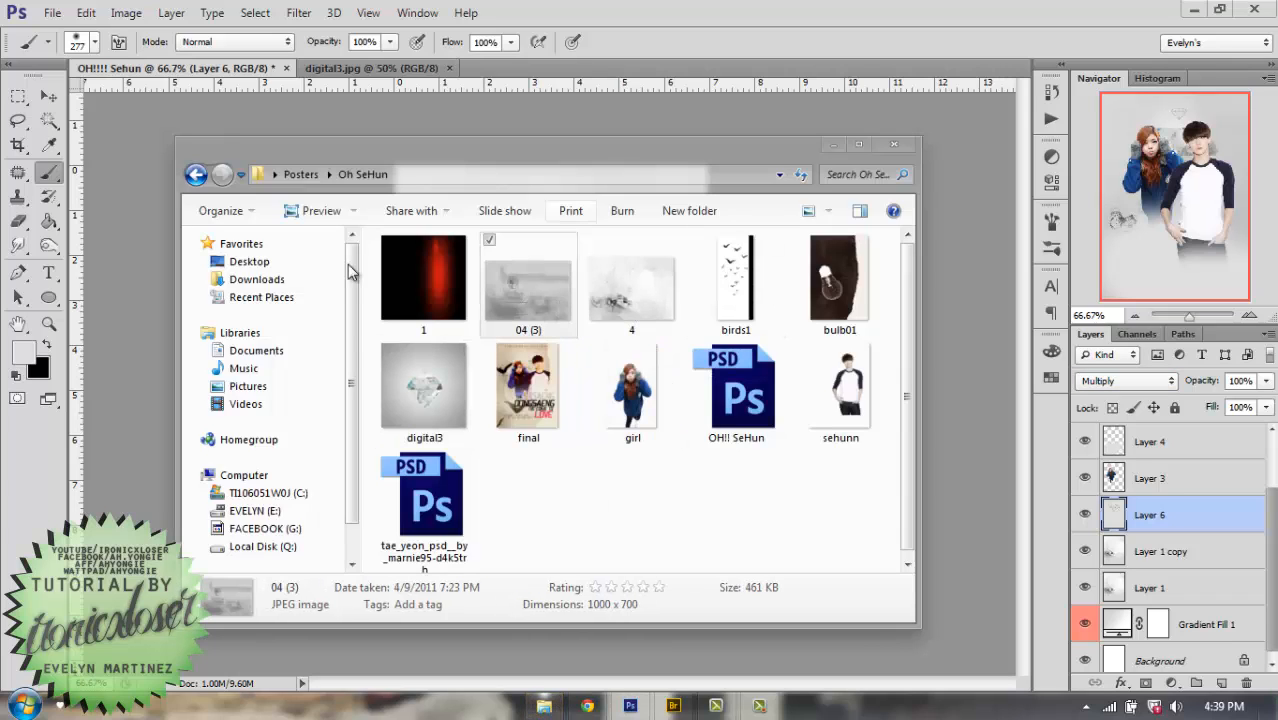
{"action": "left_click", "coordinate": [1163, 485]}
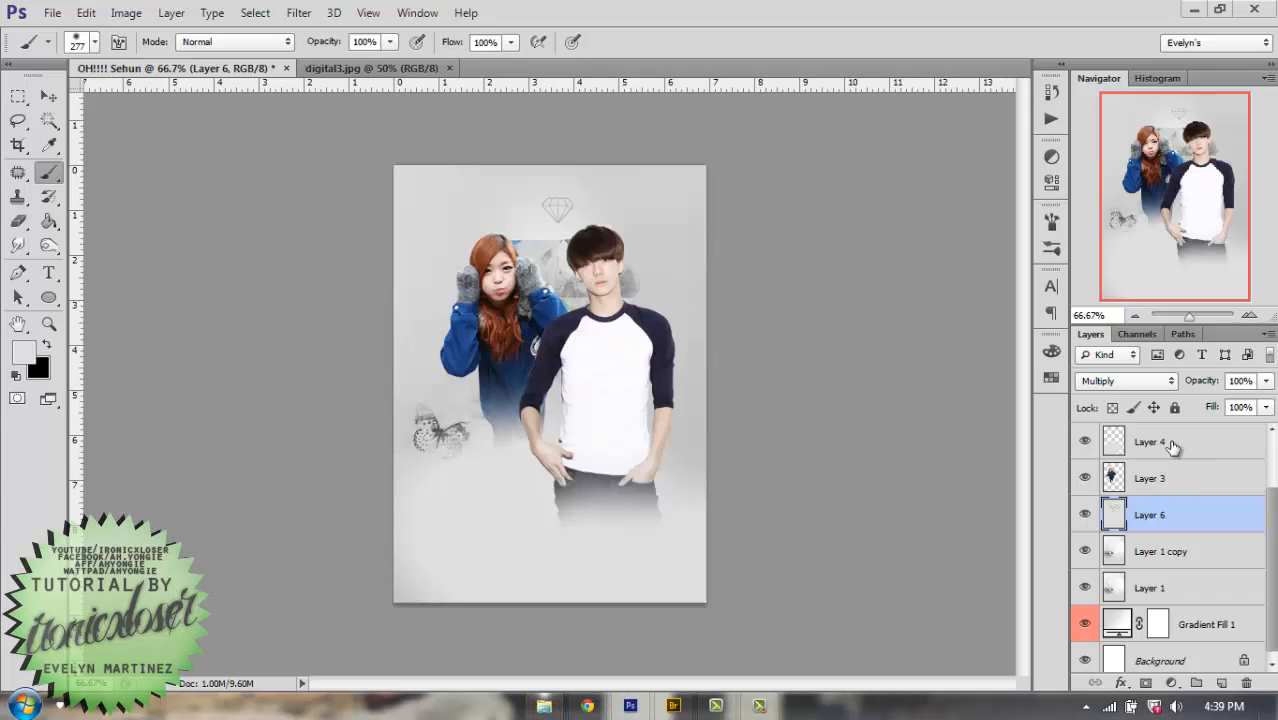
{"action": "left_click", "coordinate": [1196, 449]}
{"action": "scroll", "coordinate": [1180, 452], "scroll_direction": "up", "scroll_amount": 2}
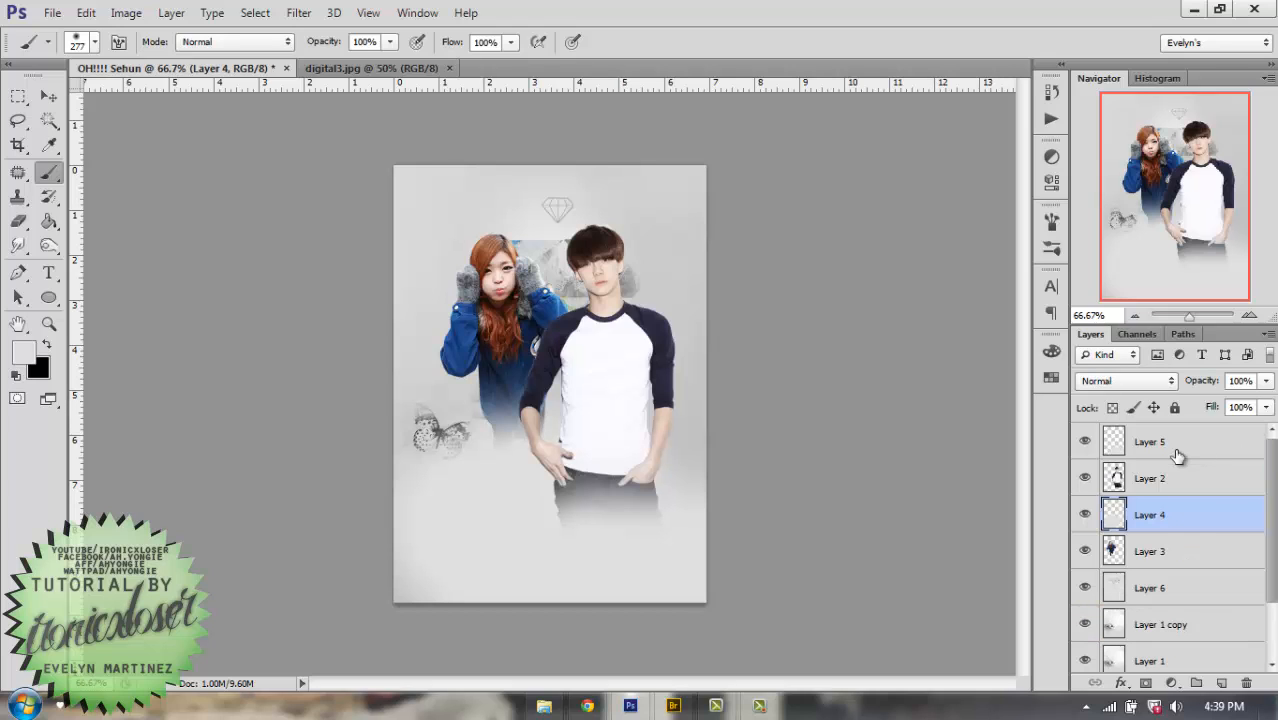
{"action": "left_click", "coordinate": [1177, 443]}
{"action": "left_click", "coordinate": [544, 706]}
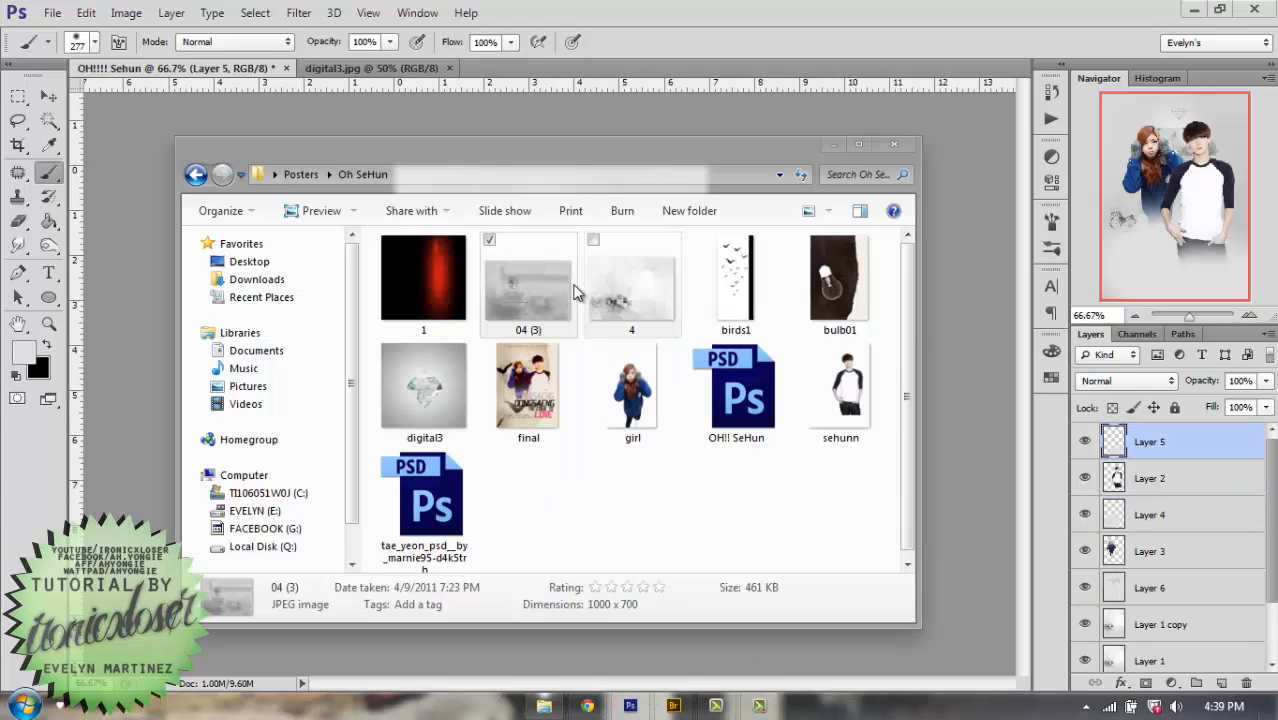
{"action": "left_click_drag", "start_coordinate": [414, 157], "coordinate": [417, 102]}
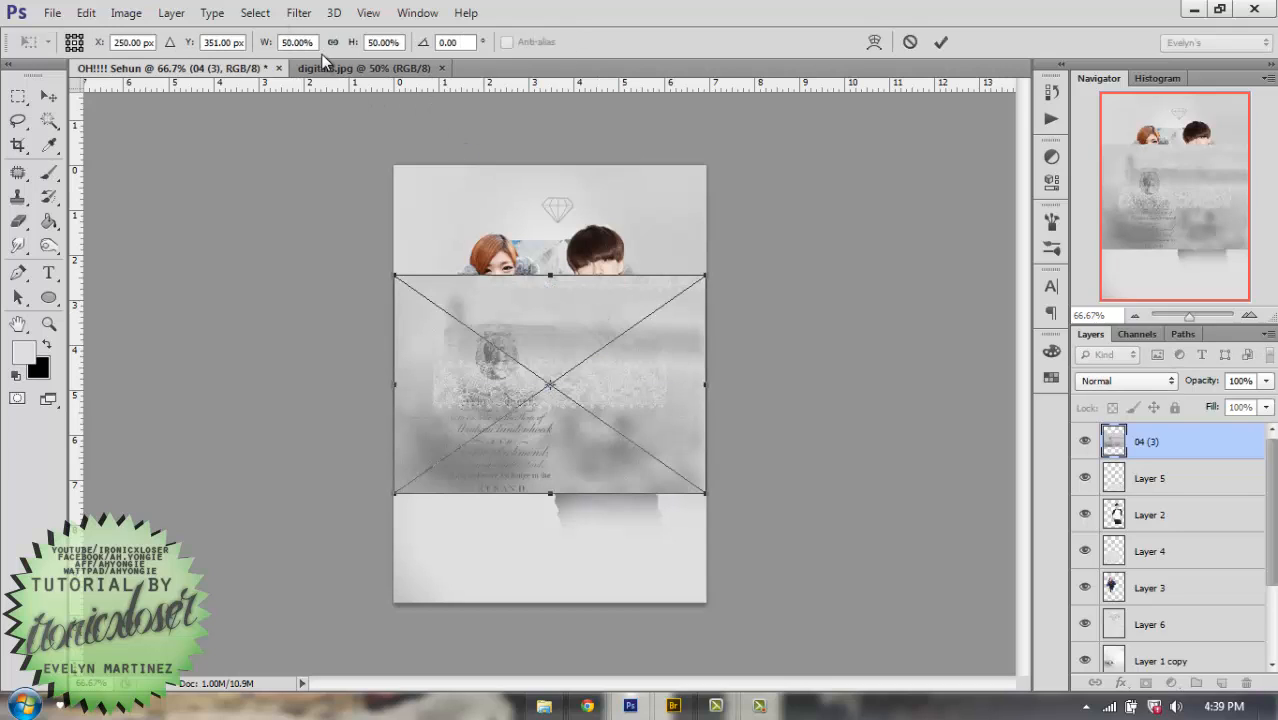
Scale the placed texture proportionally to 104% and set its blend mode to Color Burn.
{"action": "left_click_drag", "start_coordinate": [352, 42], "coordinate": [403, 78]}
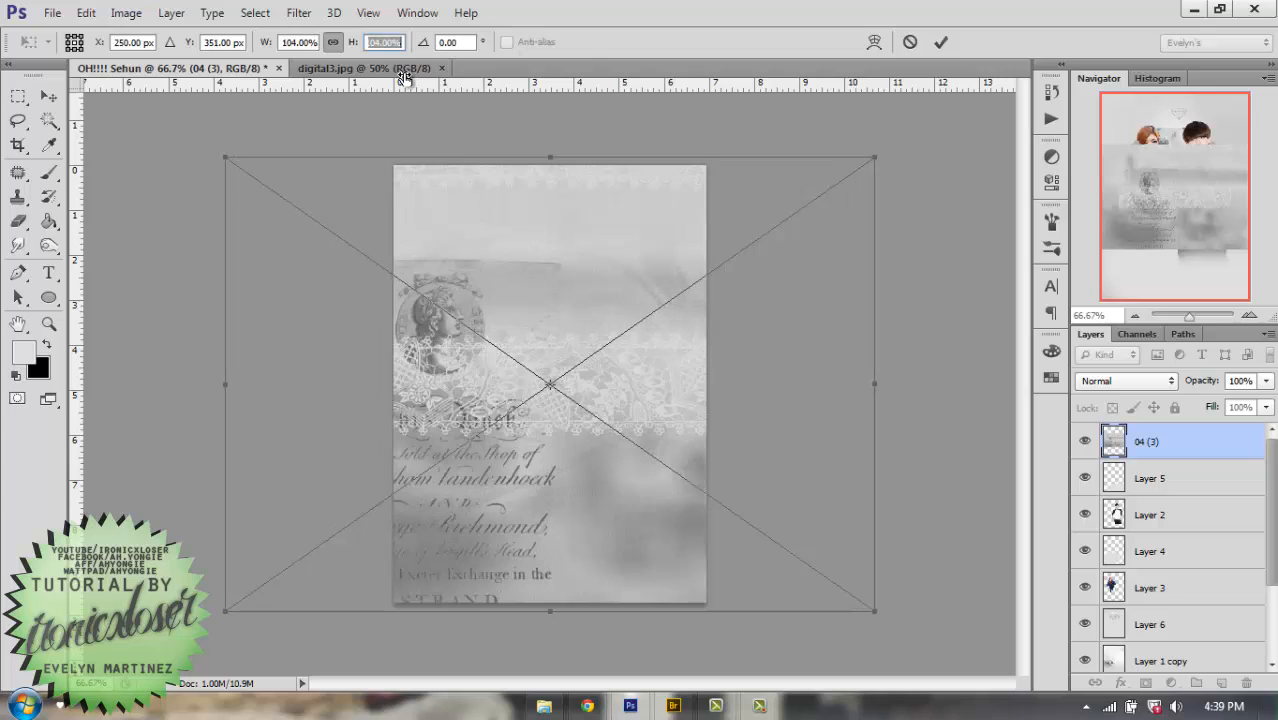
{"action": "left_click", "coordinate": [940, 42]}
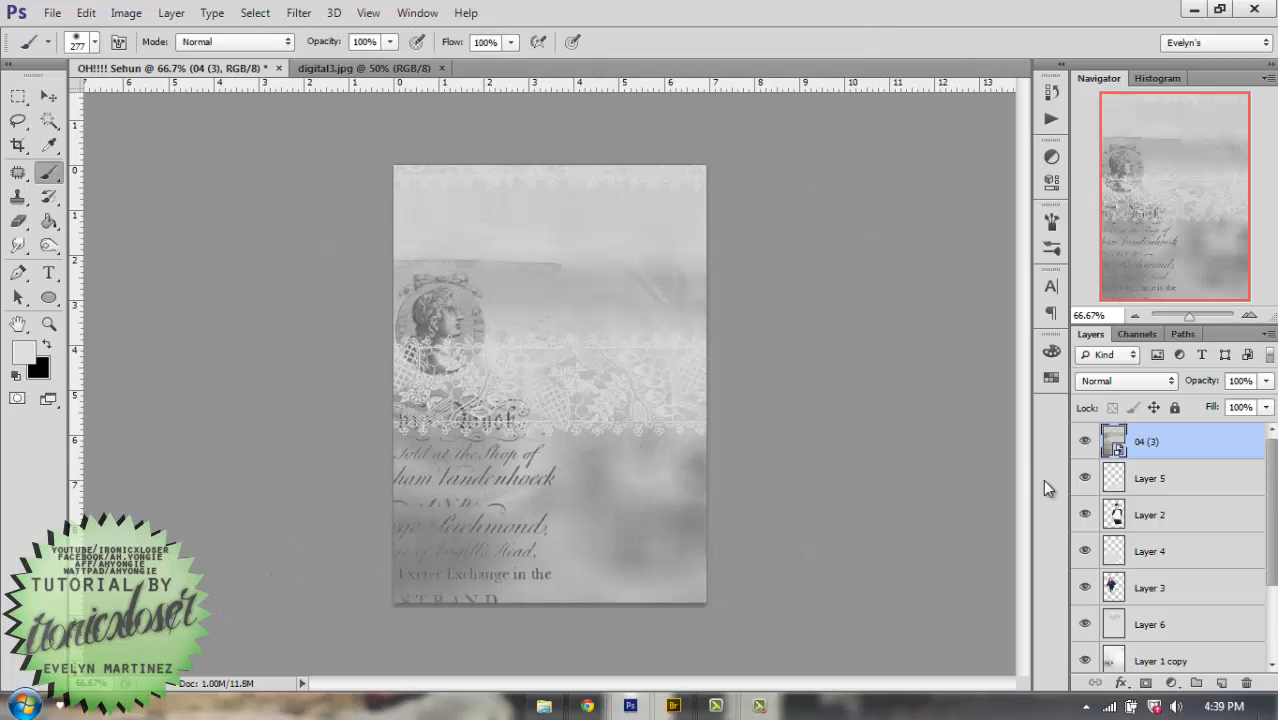
{"action": "left_click", "coordinate": [1100, 390]}
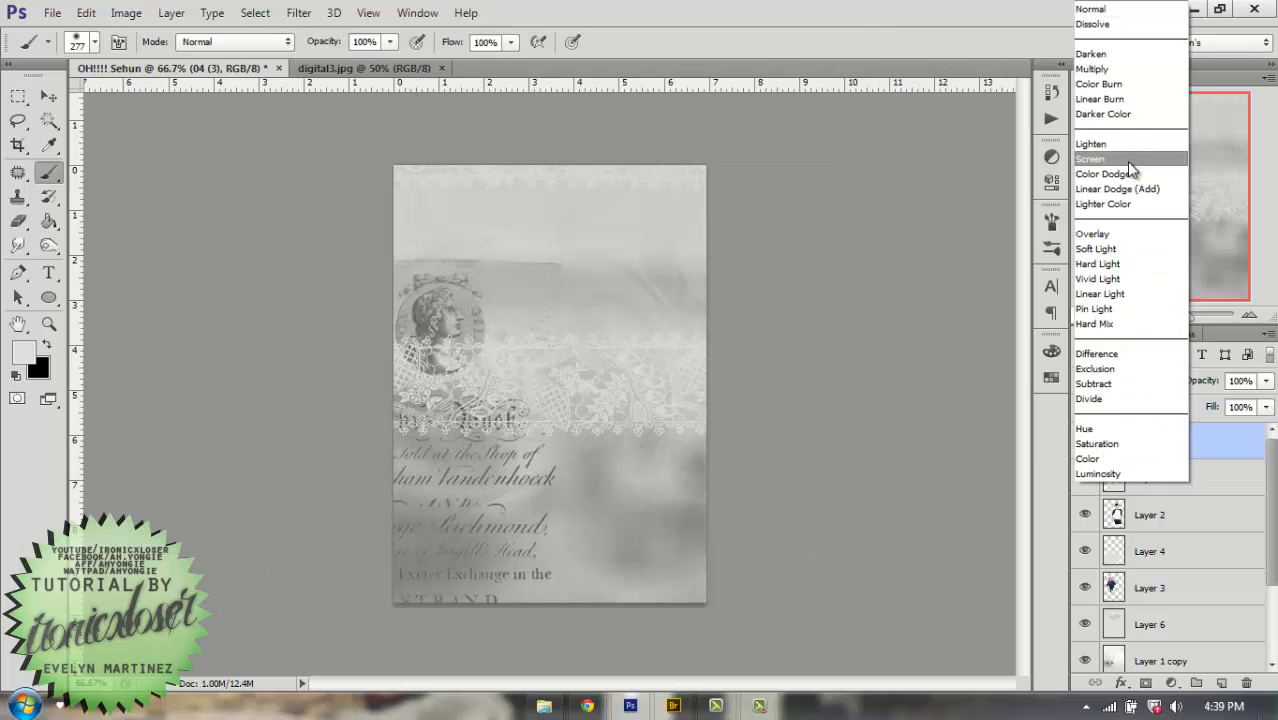
{"action": "left_click", "coordinate": [1100, 87]}
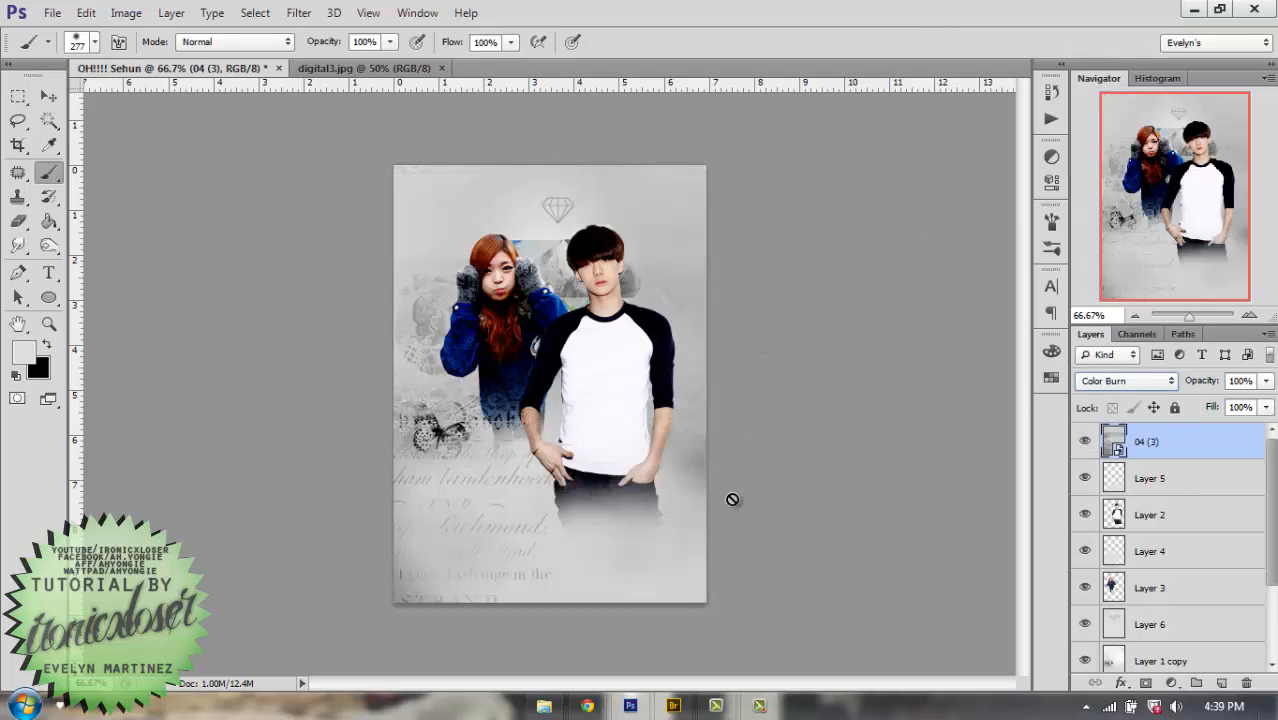
Bring the birds1.jpg image into the poster as a new top layer, closing digital3.jpg and birds1.jpg.
{"action": "left_click", "coordinate": [441, 69]}
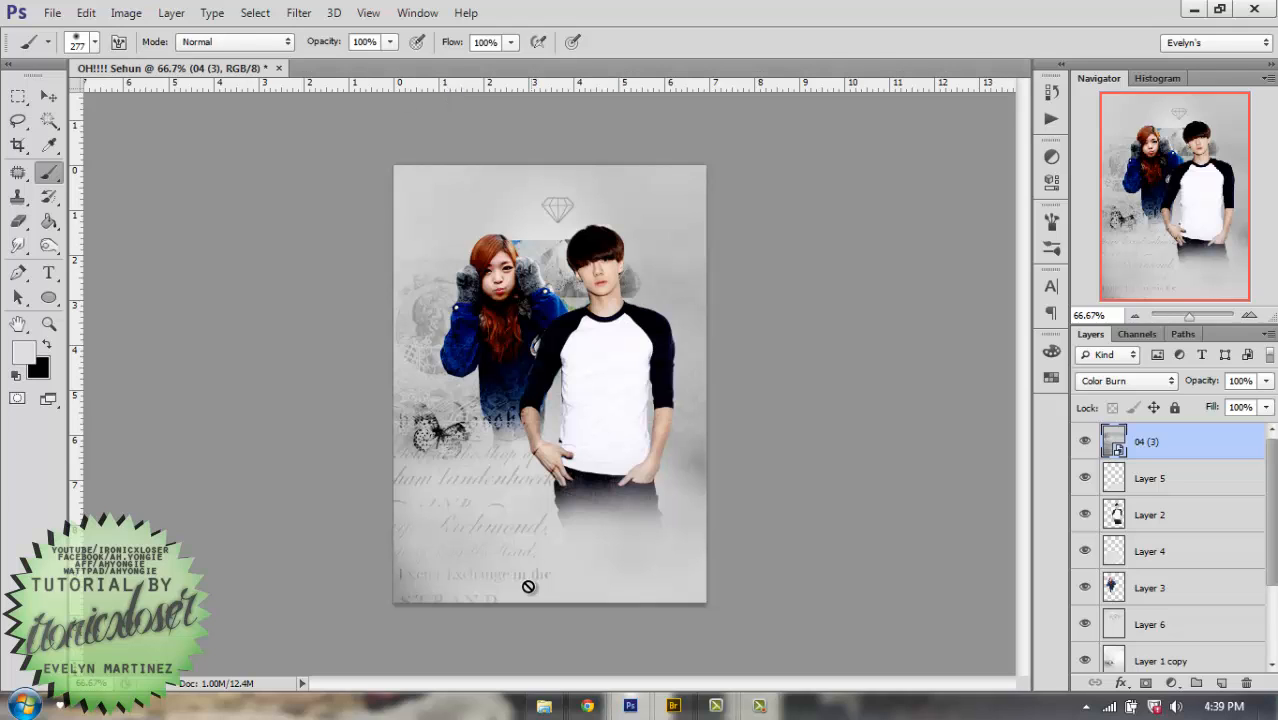
{"action": "left_click", "coordinate": [544, 706]}
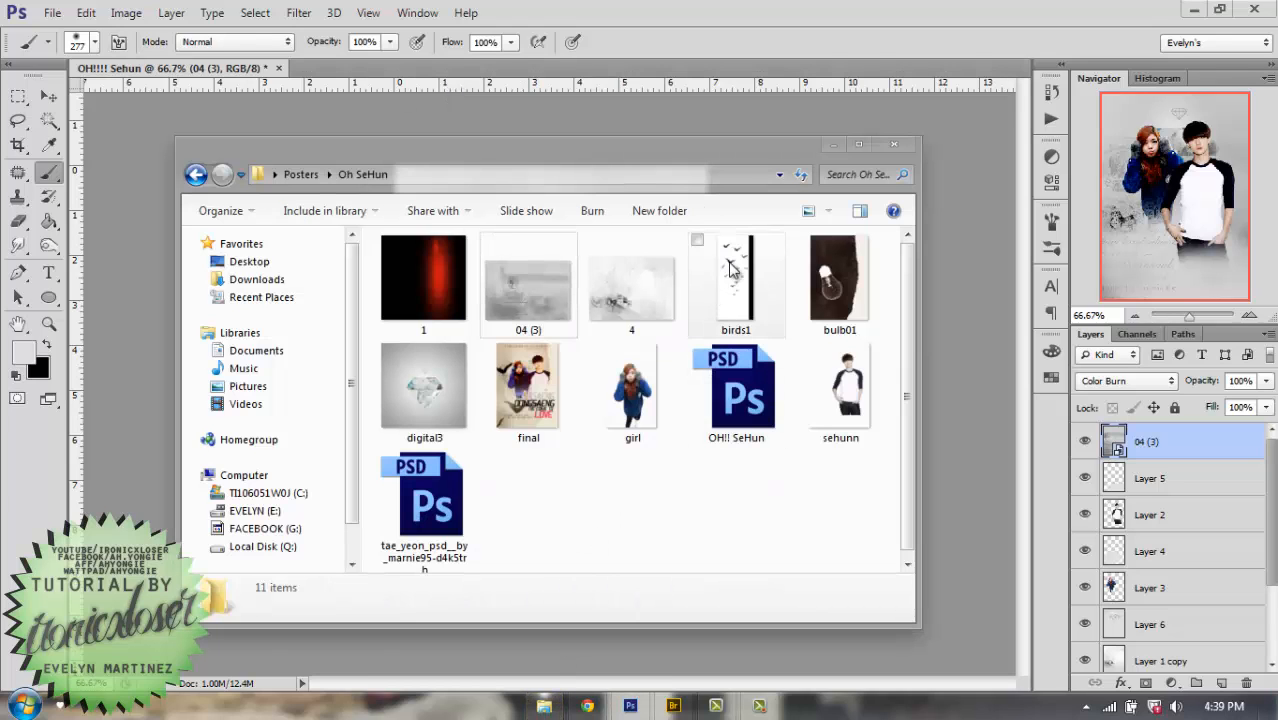
{"action": "left_click_drag", "start_coordinate": [731, 268], "coordinate": [502, 72]}
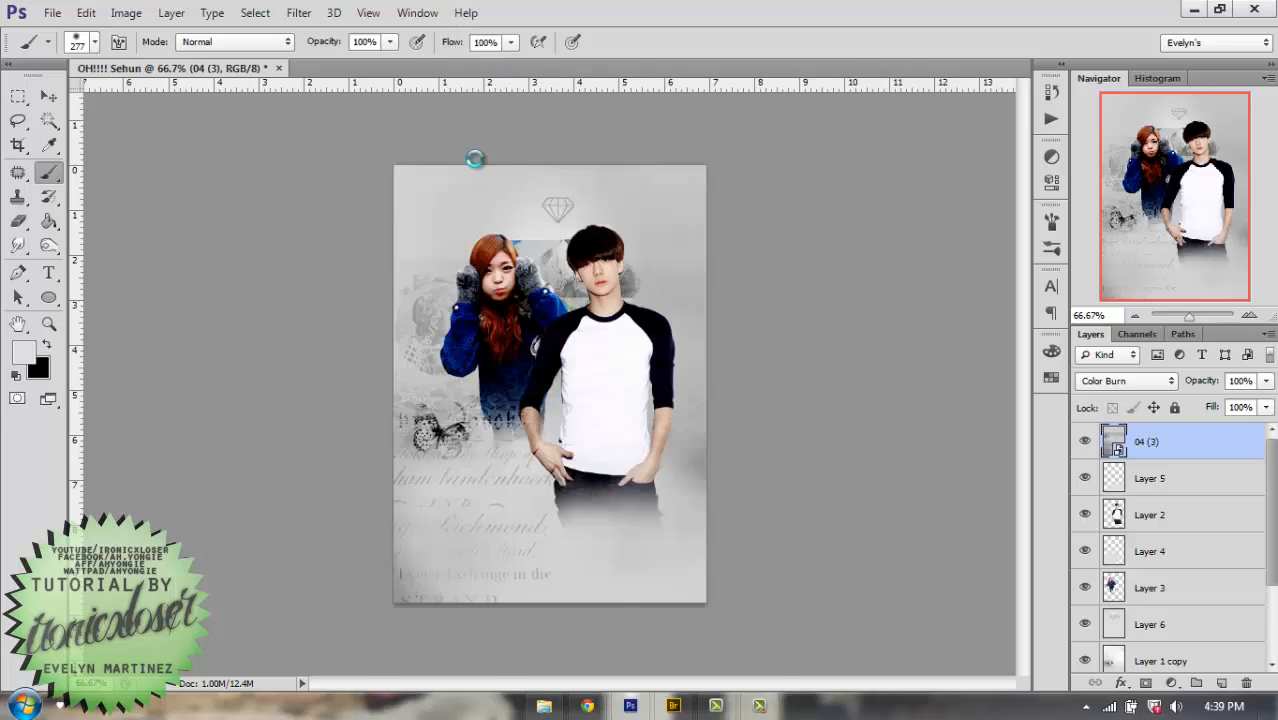
{"action": "left_click", "coordinate": [48, 96]}
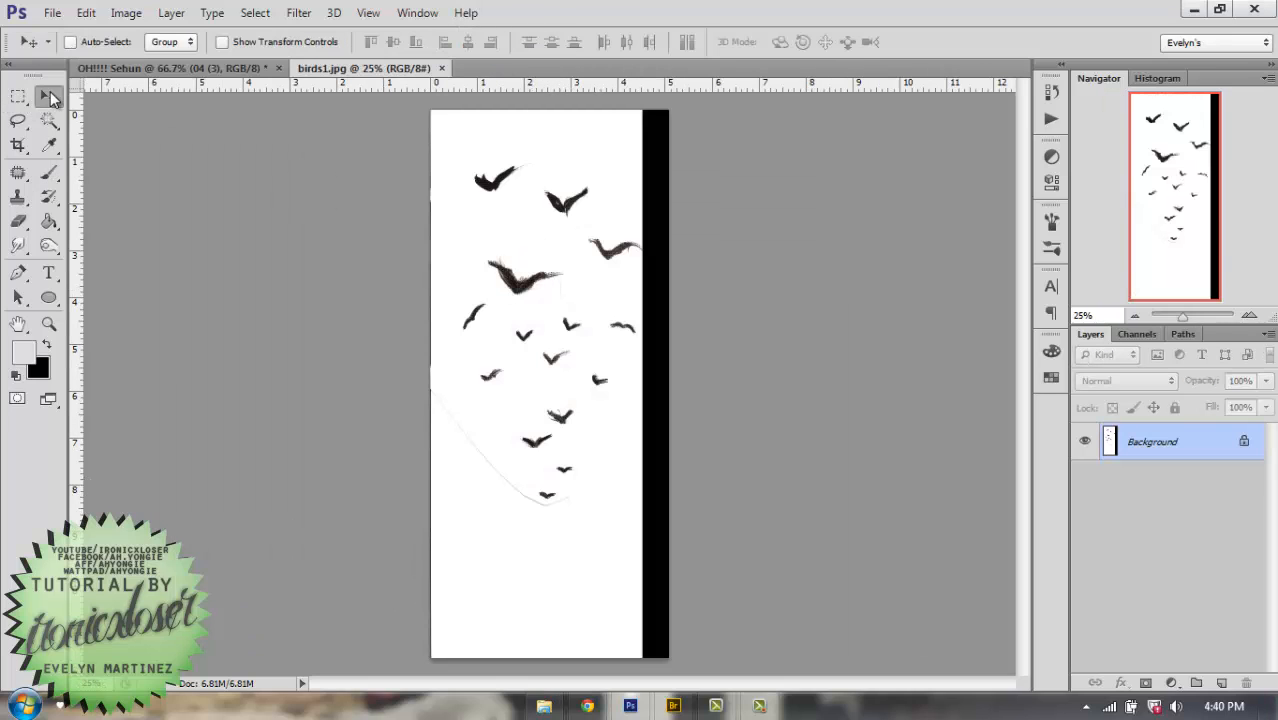
{"action": "left_click_drag", "start_coordinate": [430, 165], "coordinate": [430, 128]}
{"action": "left_click", "coordinate": [450, 68]}
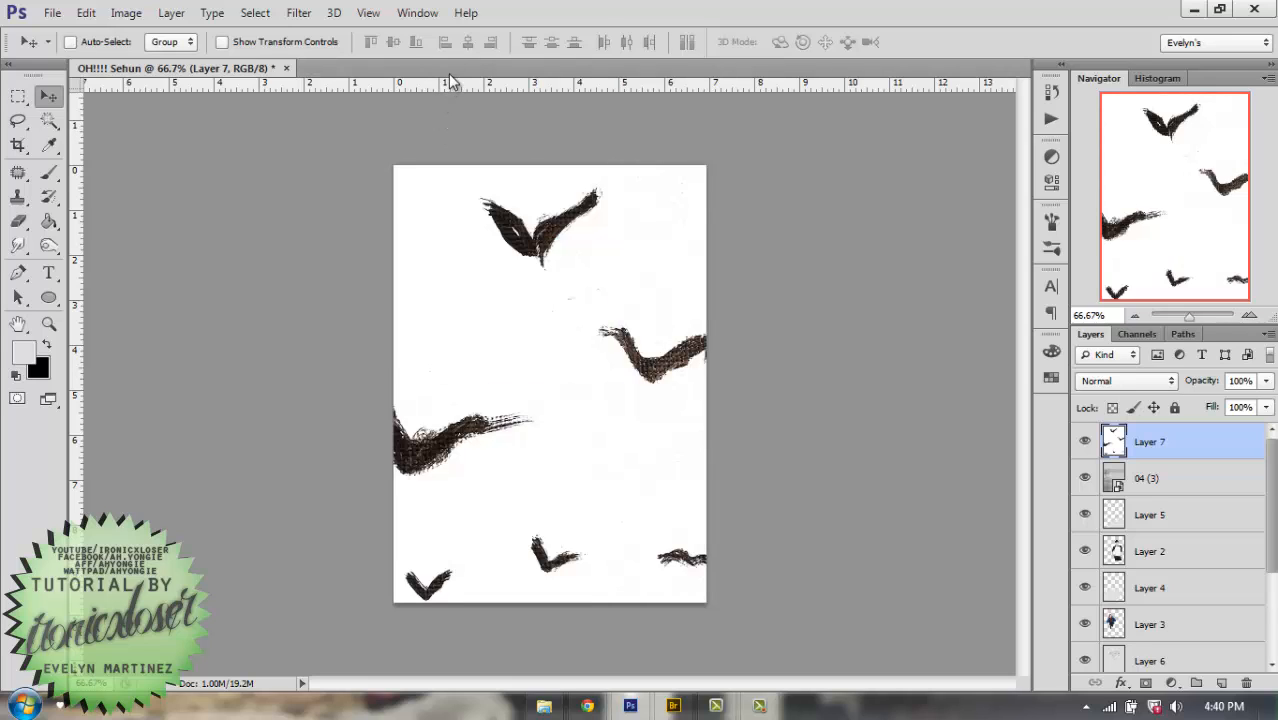
Shift the birds image across the poster and set its blend mode to Multiply.
{"action": "left_click_drag", "start_coordinate": [684, 408], "coordinate": [779, 433]}
{"action": "left_click_drag", "start_coordinate": [956, 424], "coordinate": [956, 424]}
{"action": "left_click", "coordinate": [1127, 380]}
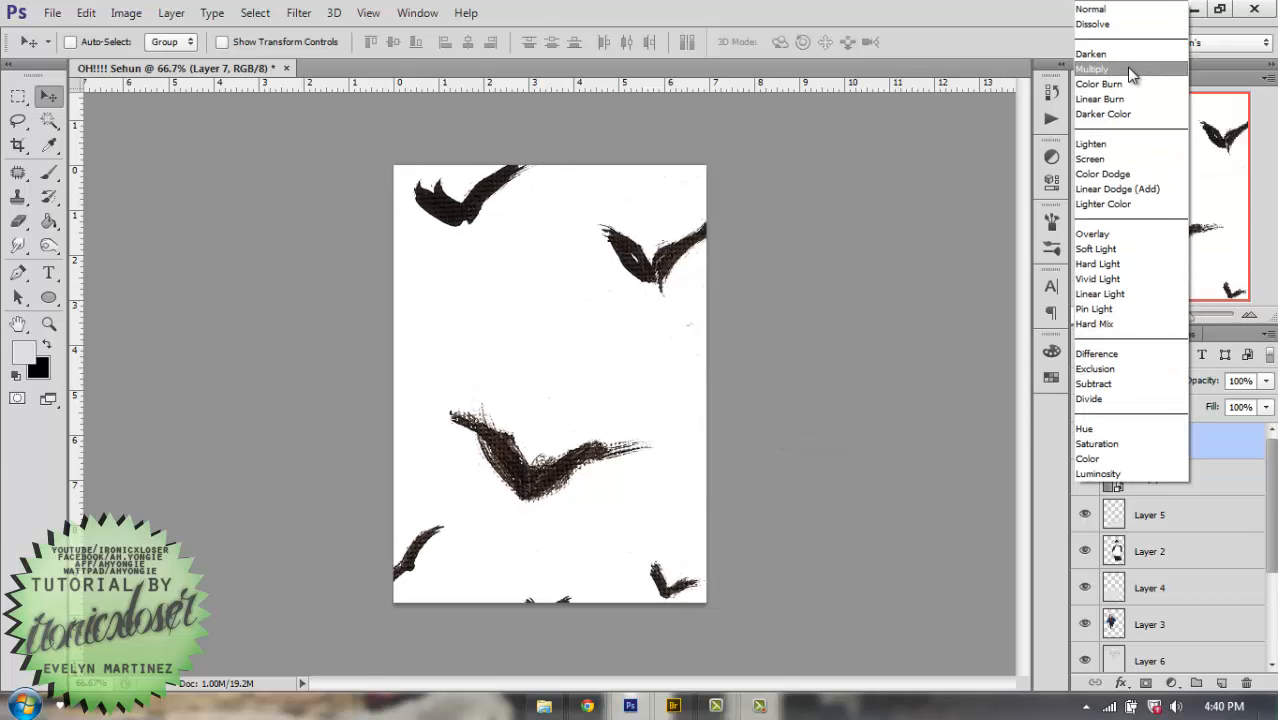
{"action": "left_click", "coordinate": [1132, 70]}
Rotate the birds layer by about -2.73° and reposition it so the large birds spread around the two characters.
{"action": "mouse_move", "coordinate": [599, 451]}
{"action": "left_mouse_down"}
{"action": "mouse_move", "coordinate": [566, 482]}
{"action": "mouse_move", "coordinate": [588, 474]}
{"action": "mouse_move", "coordinate": [578, 543]}
{"action": "mouse_move", "coordinate": [600, 467]}
{"action": "mouse_move", "coordinate": [593, 437]}
{"action": "mouse_move", "coordinate": [550, 426]}
{"action": "mouse_move", "coordinate": [572, 452]}
{"action": "left_mouse_up"}
{"action": "key", "text": "ctrl+t"}
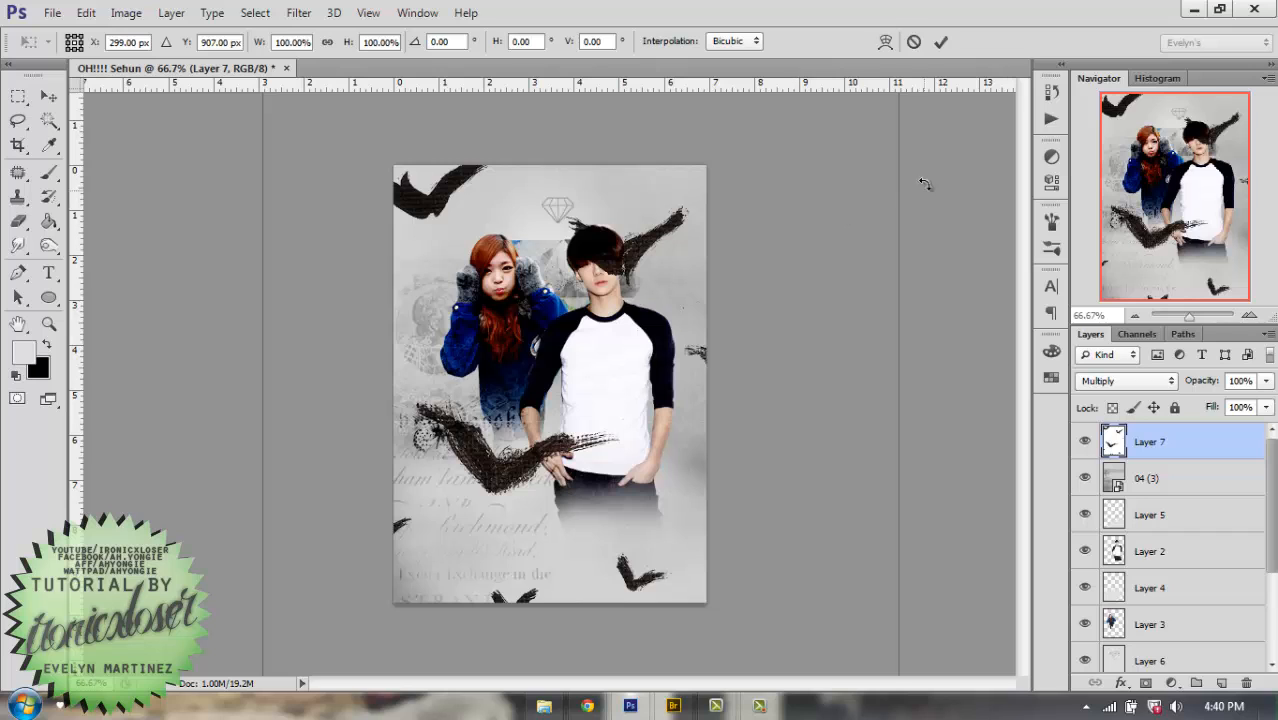
{"action": "left_click_drag", "start_coordinate": [925, 183], "coordinate": [915, 164]}
{"action": "left_click_drag", "start_coordinate": [565, 507], "coordinate": [609, 541]}
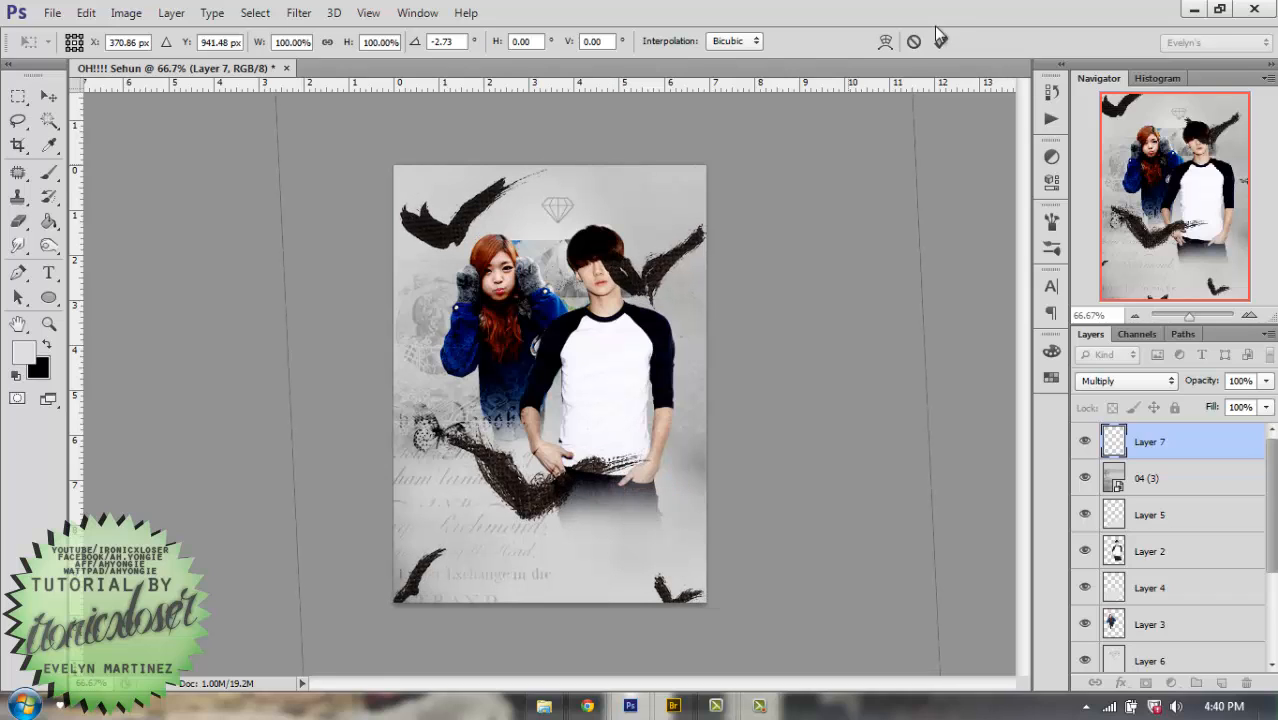
{"action": "left_click", "coordinate": [940, 42]}
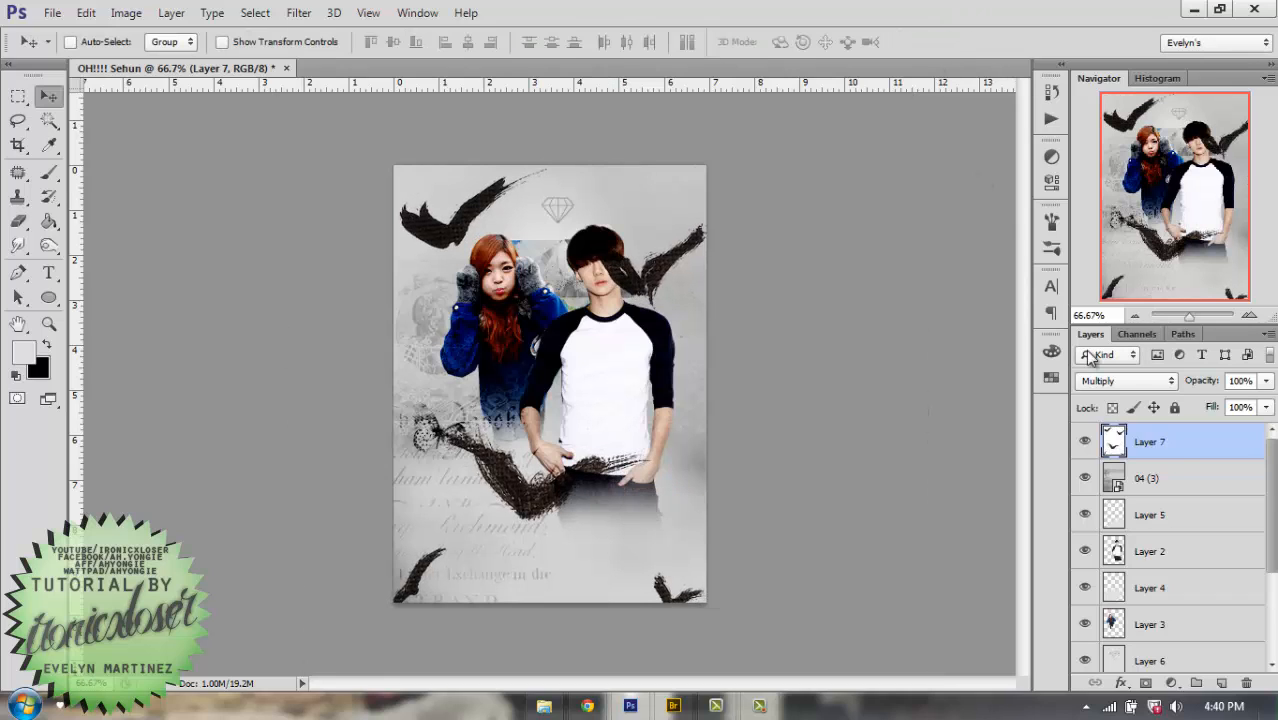
Add a layer mask to the birds layer and paint it with a soft 48 px black brush to hide the bird beside the boy's face.
{"action": "left_click", "coordinate": [1145, 683]}
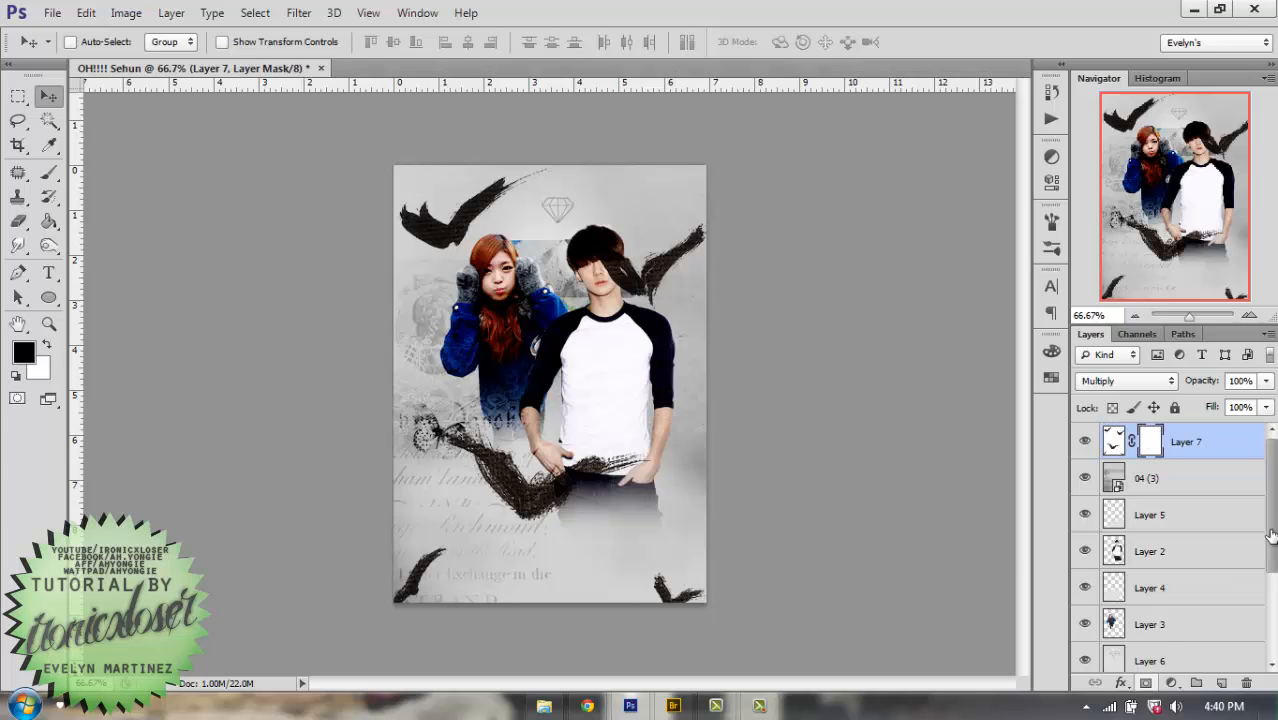
{"action": "left_click", "coordinate": [171, 13]}
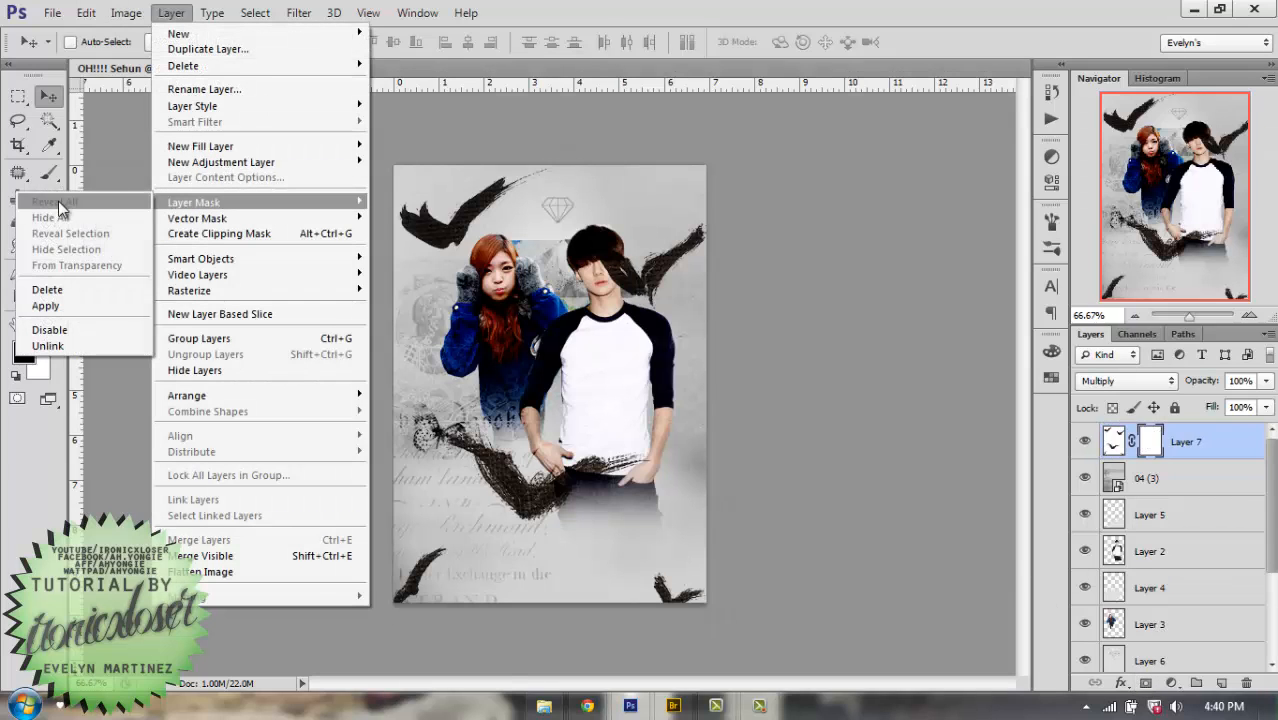
{"action": "key", "text": "Escape"}
{"action": "left_click", "coordinate": [48, 172]}
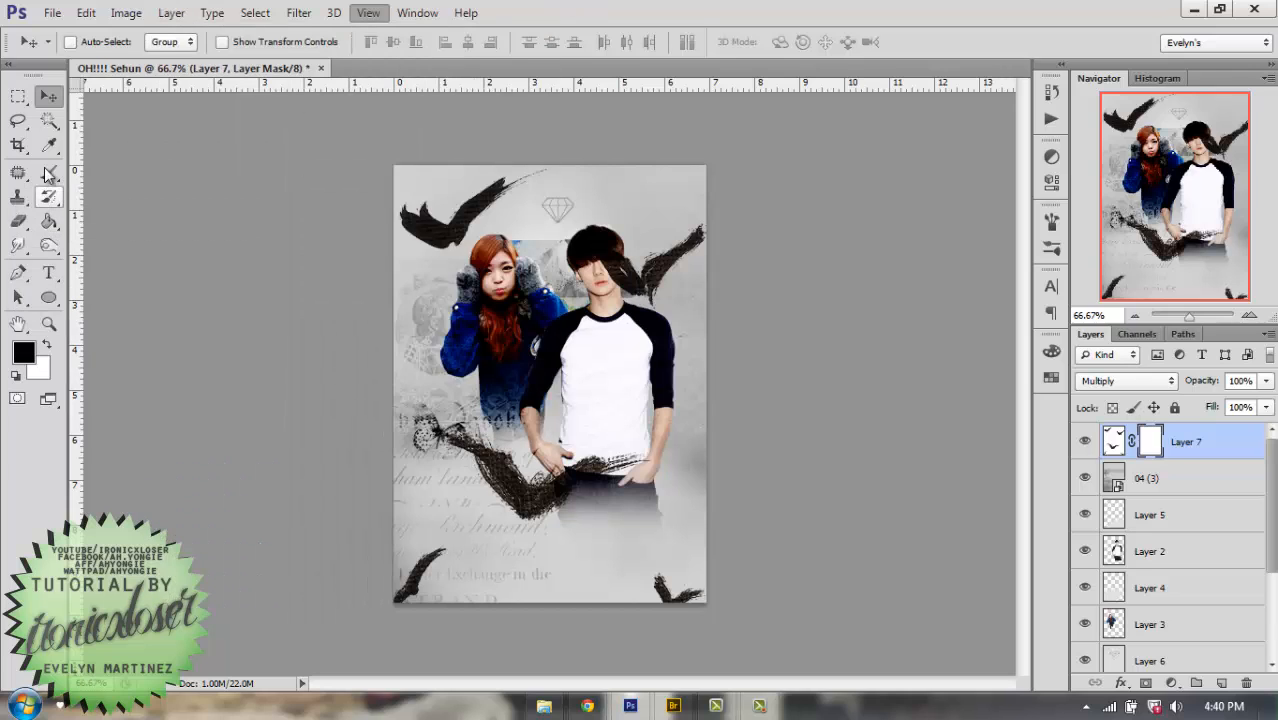
{"action": "right_click", "coordinate": [740, 311]}
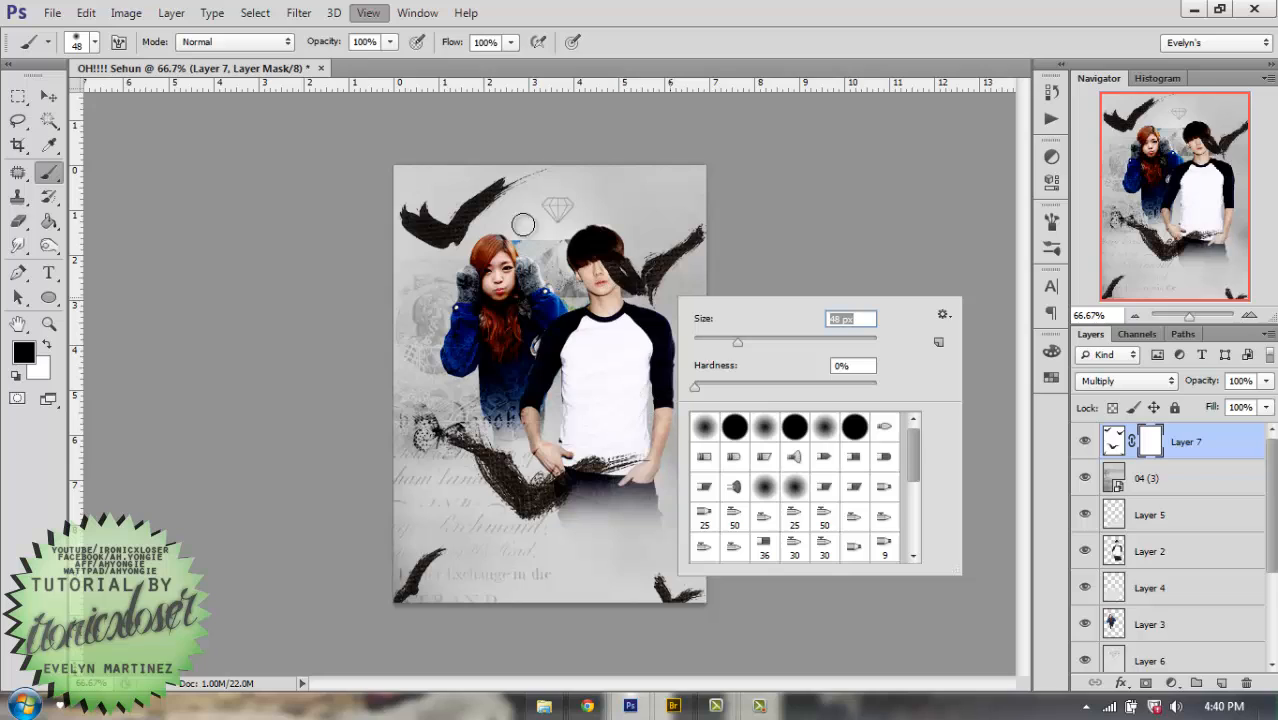
{"action": "mouse_move", "coordinate": [607, 259]}
{"action": "left_mouse_down"}
{"action": "mouse_move", "coordinate": [628, 296]}
{"action": "mouse_move", "coordinate": [632, 237]}
{"action": "mouse_move", "coordinate": [655, 243]}
{"action": "mouse_move", "coordinate": [684, 216]}
{"action": "mouse_move", "coordinate": [643, 310]}
{"action": "mouse_move", "coordinate": [660, 285]}
{"action": "left_mouse_up"}
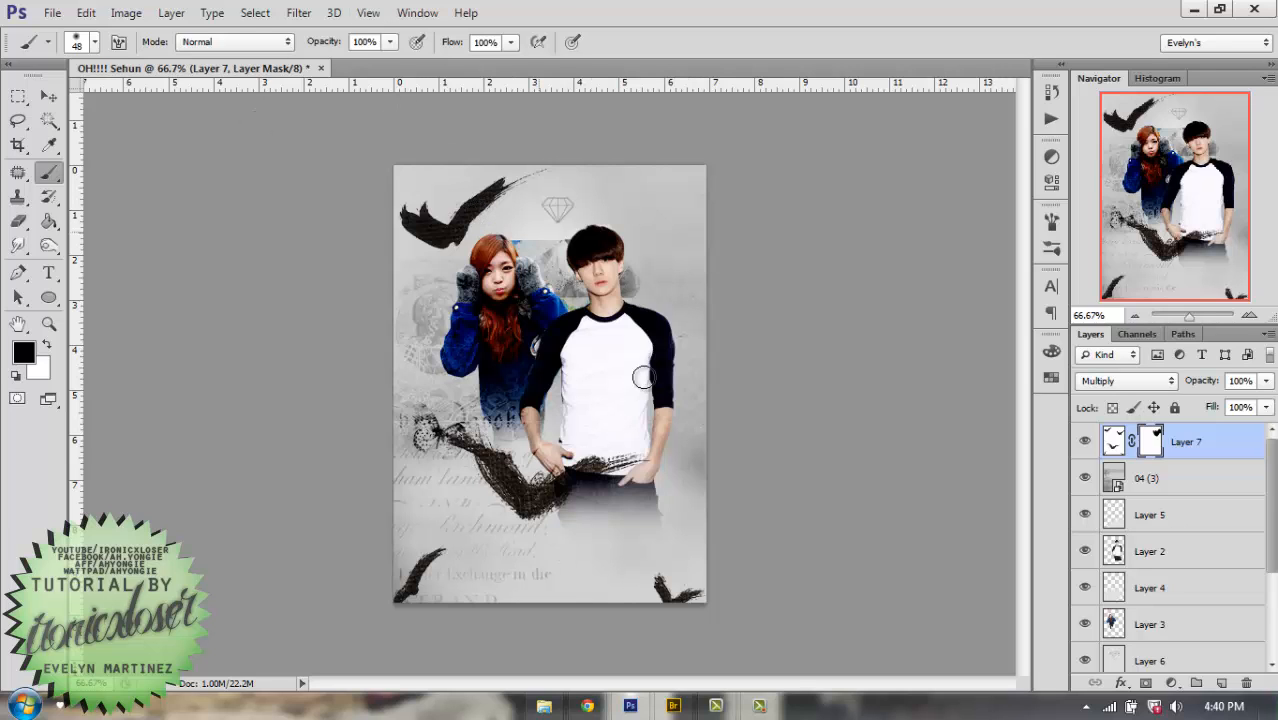
Open the final reference image from the Oh SeHun folder to check the bird placement, and return to the poster.
{"action": "left_click", "coordinate": [543, 706]}
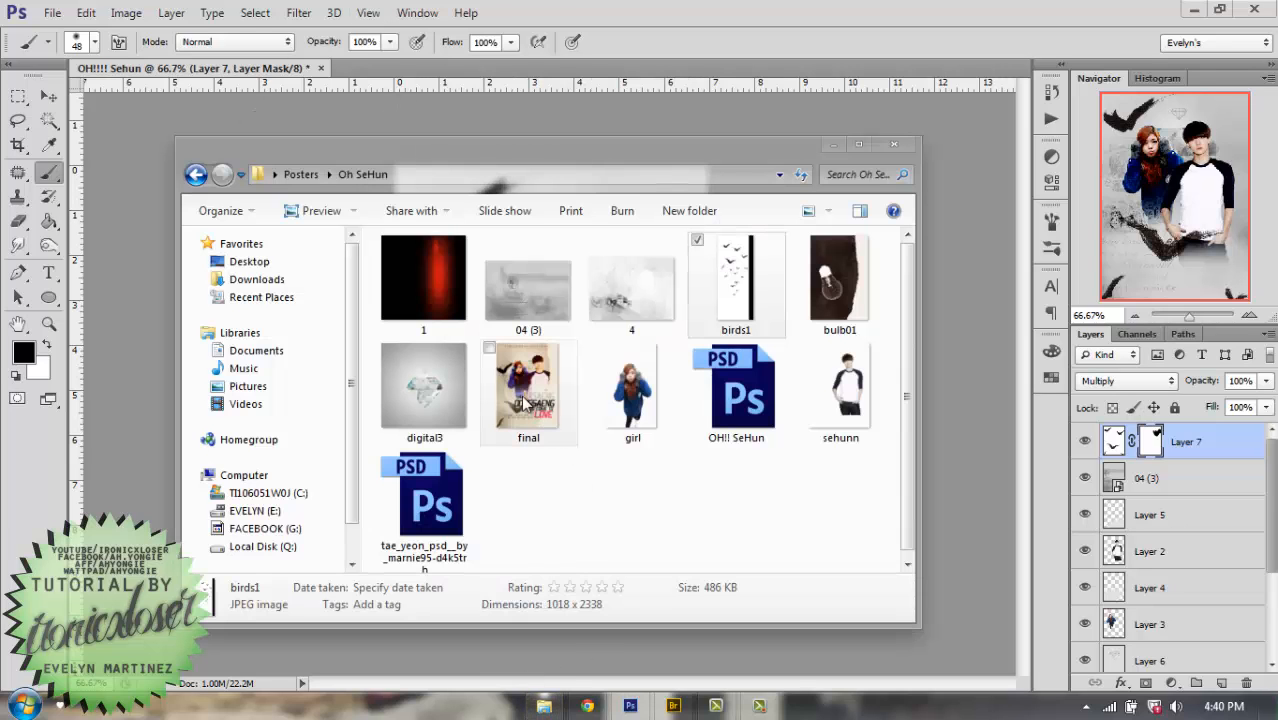
{"action": "left_click", "coordinate": [527, 403]}
{"action": "double_click", "coordinate": [527, 403]}
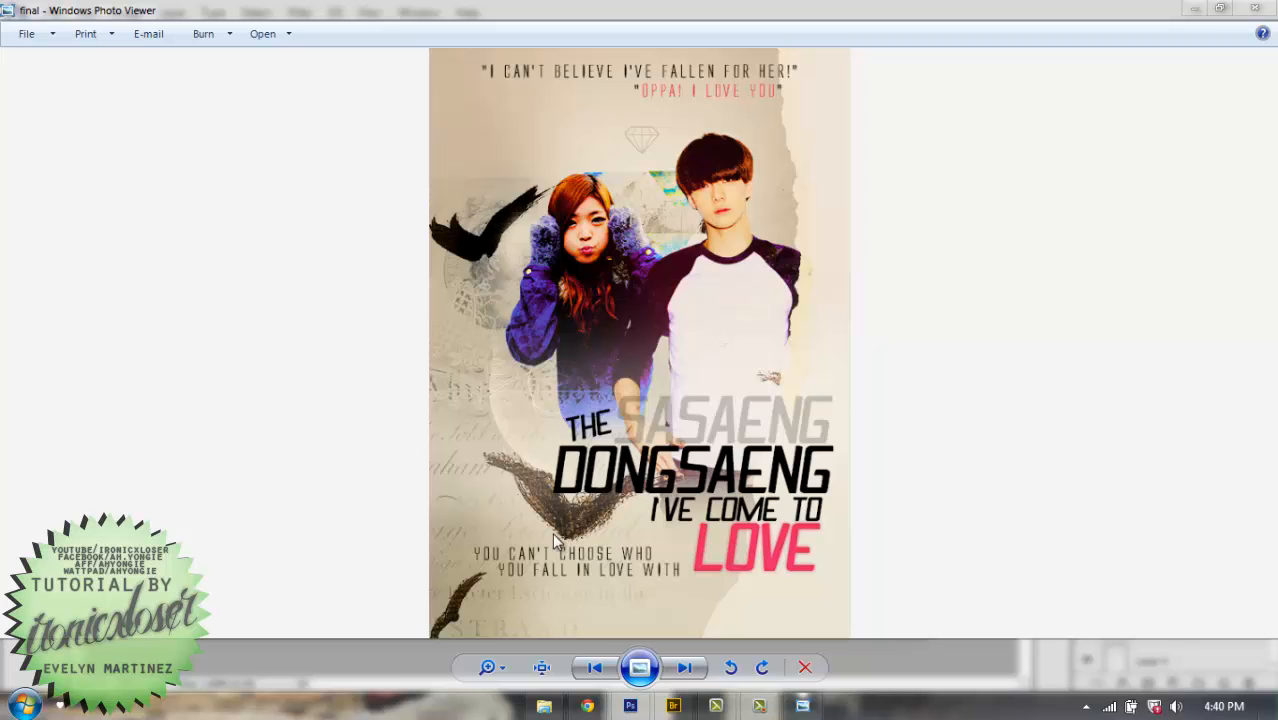
{"action": "left_click", "coordinate": [1196, 8]}
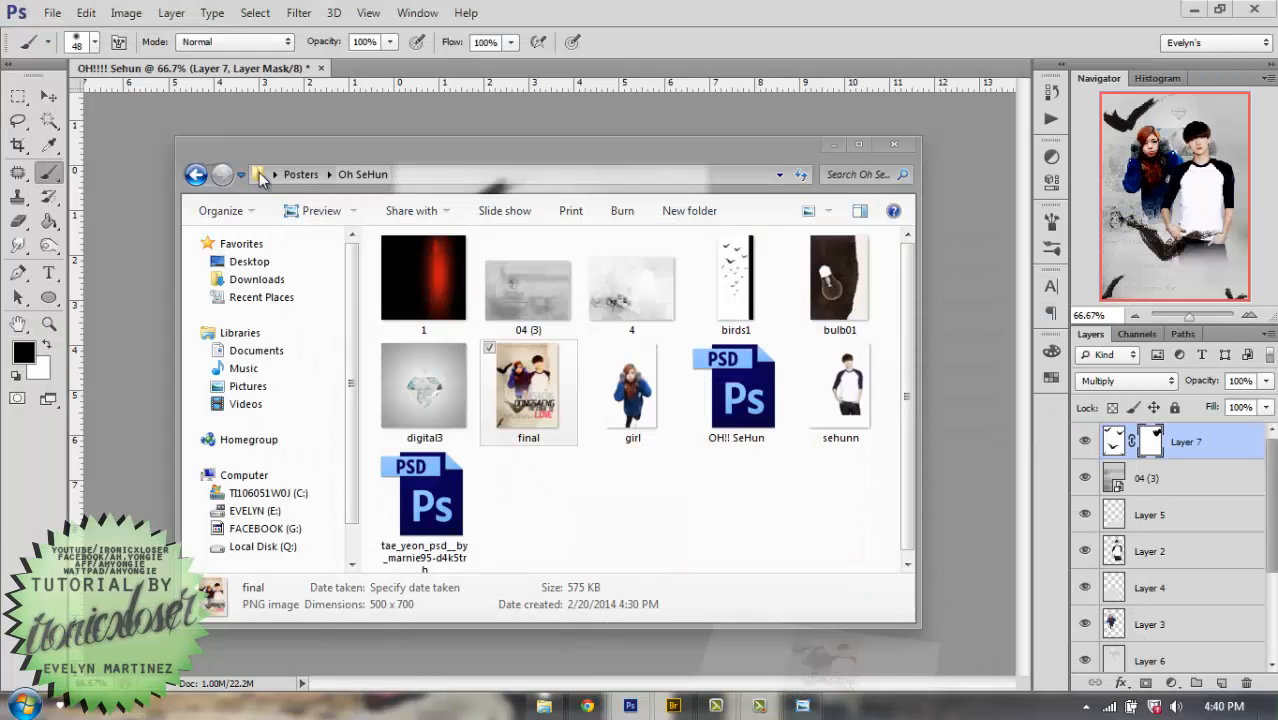
{"action": "left_click", "coordinate": [175, 83]}
Lower the birds layer, scale it proportionally to 96%, reposition it around the characters, and mask out the leftover birds along the poster's right edge.
{"action": "key", "text": "v"}
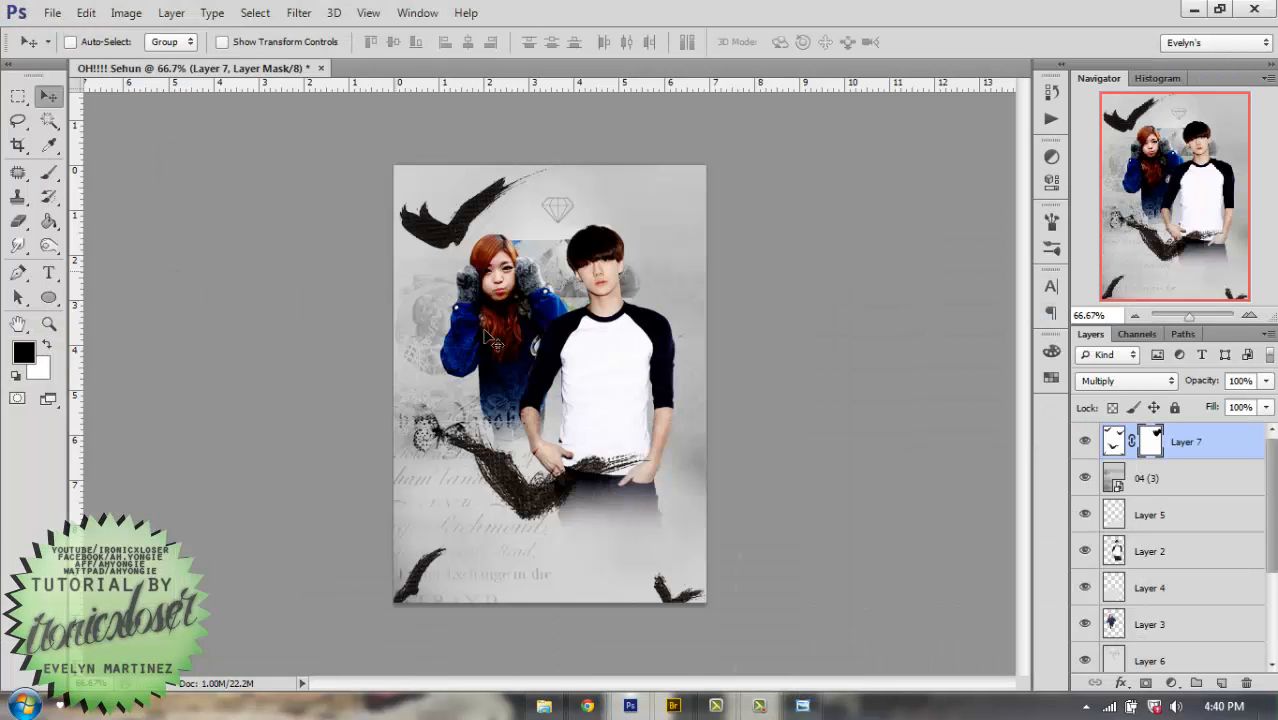
{"action": "mouse_move", "coordinate": [548, 366]}
{"action": "left_mouse_down"}
{"action": "mouse_move", "coordinate": [553, 398]}
{"action": "mouse_move", "coordinate": [552, 387]}
{"action": "left_mouse_up"}
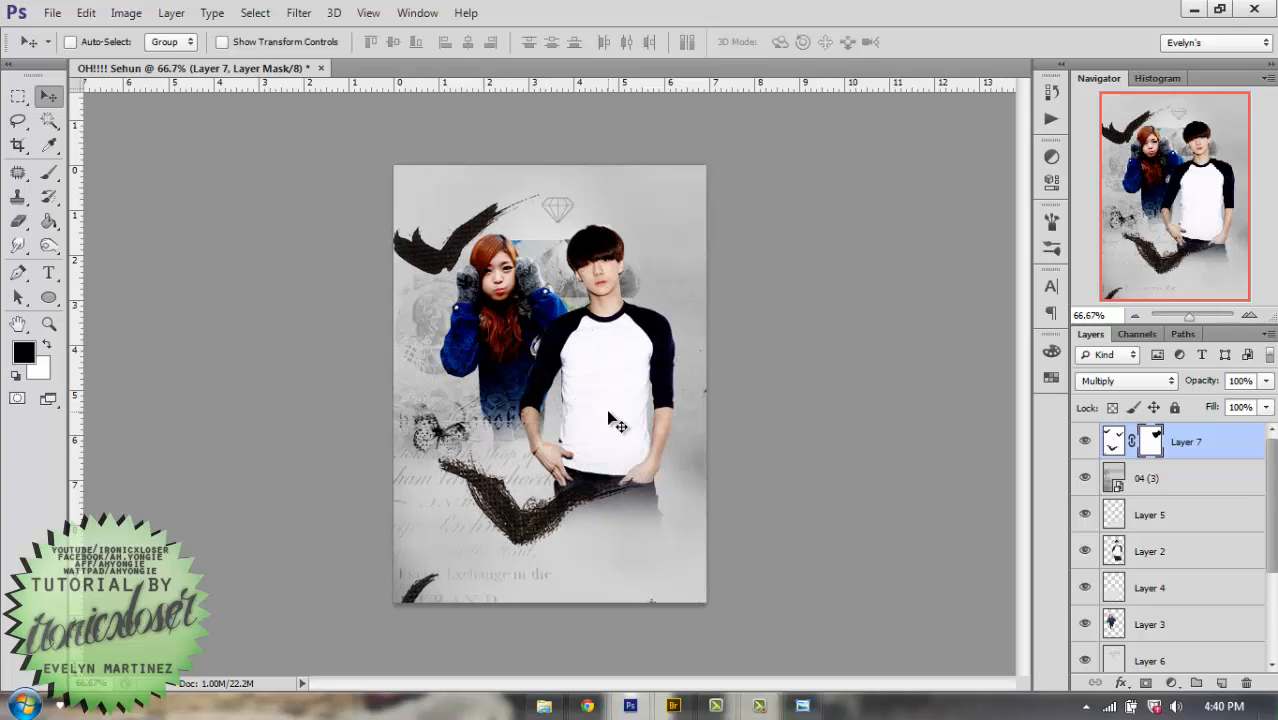
{"action": "key", "text": "ctrl+t"}
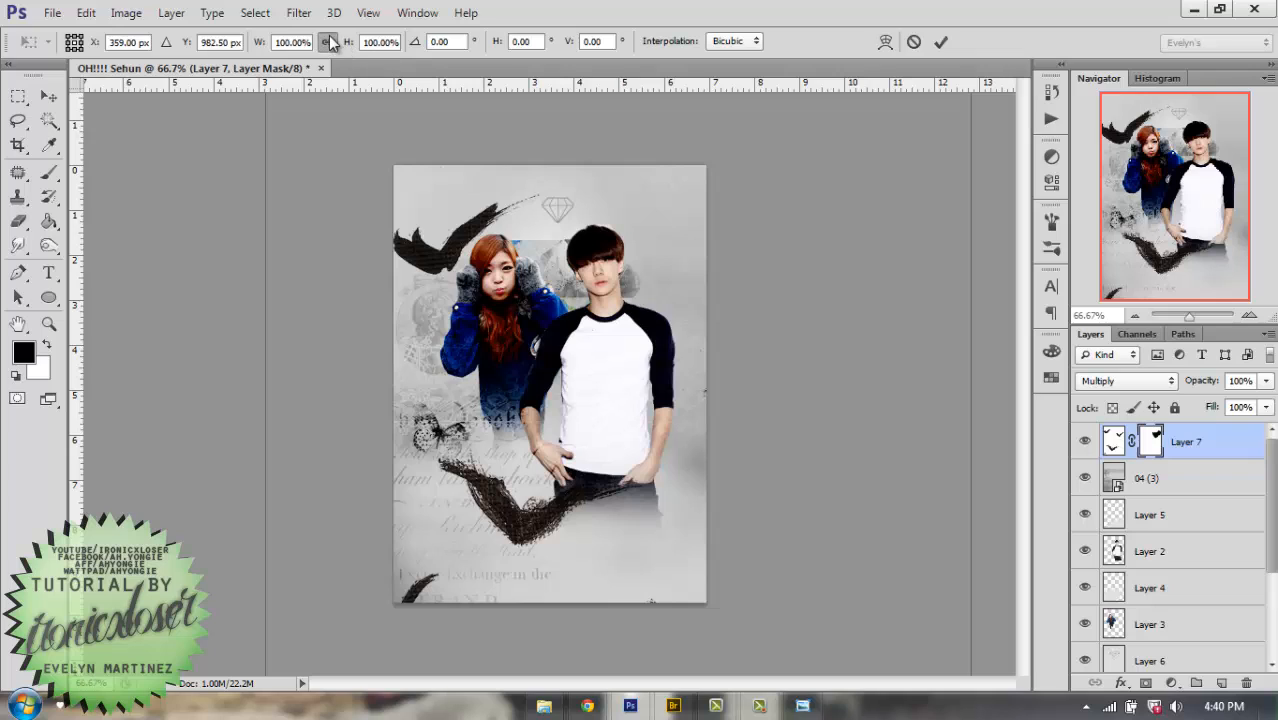
{"action": "left_click_drag", "start_coordinate": [348, 47], "coordinate": [344, 46]}
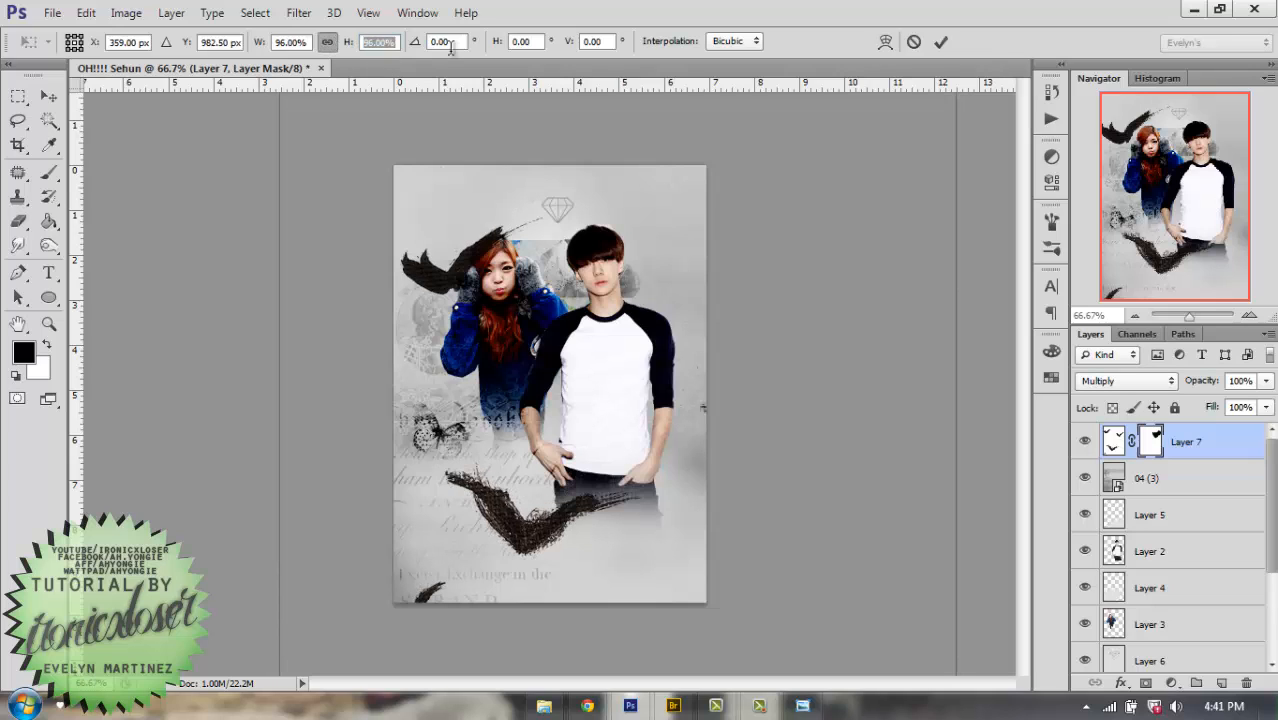
{"action": "left_click_drag", "start_coordinate": [482, 383], "coordinate": [478, 377]}
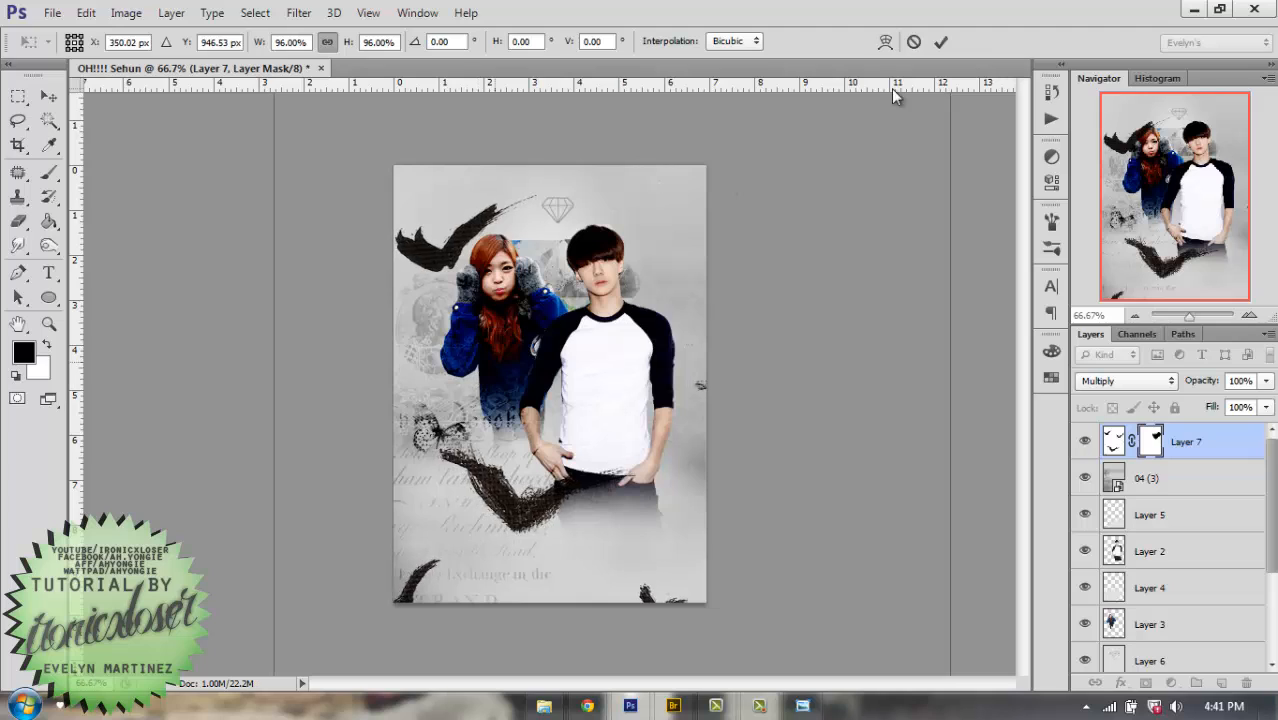
{"action": "left_click", "coordinate": [940, 42]}
{"action": "left_click", "coordinate": [49, 173]}
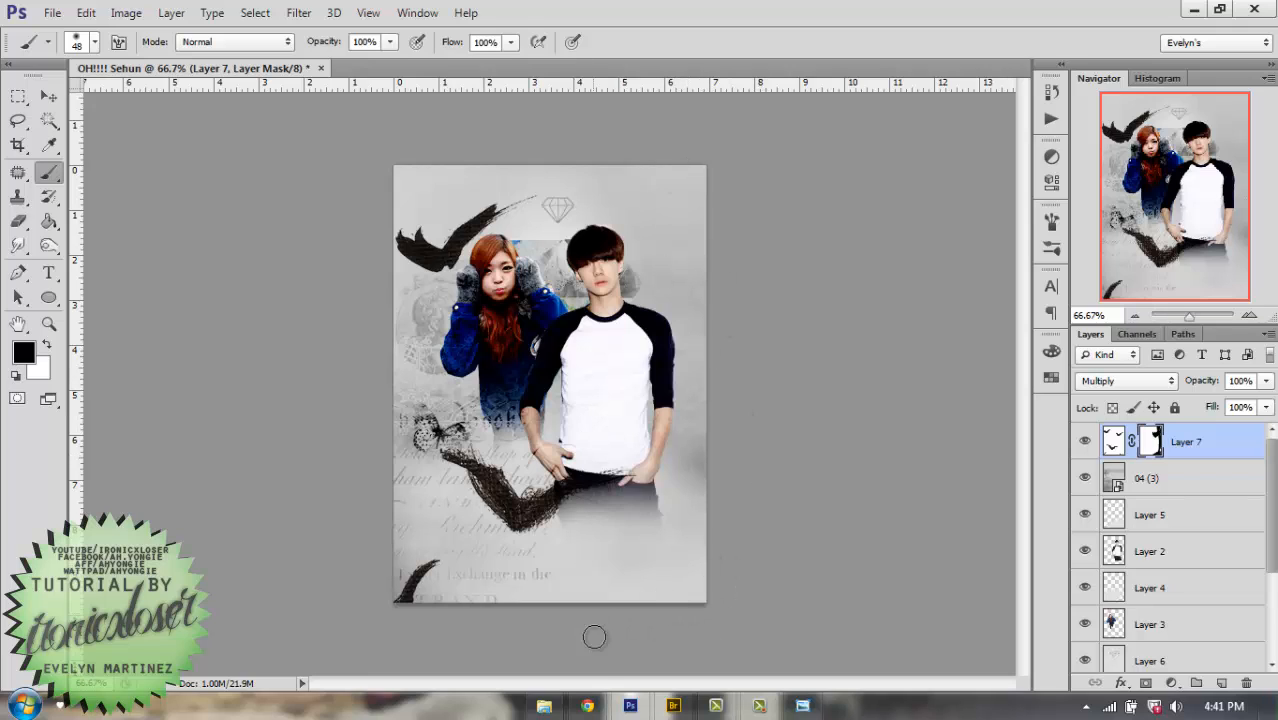
Open bulb01.jpg from the Oh SeHun folder and bring it into the poster as a new top layer.
{"action": "left_click", "coordinate": [543, 706]}
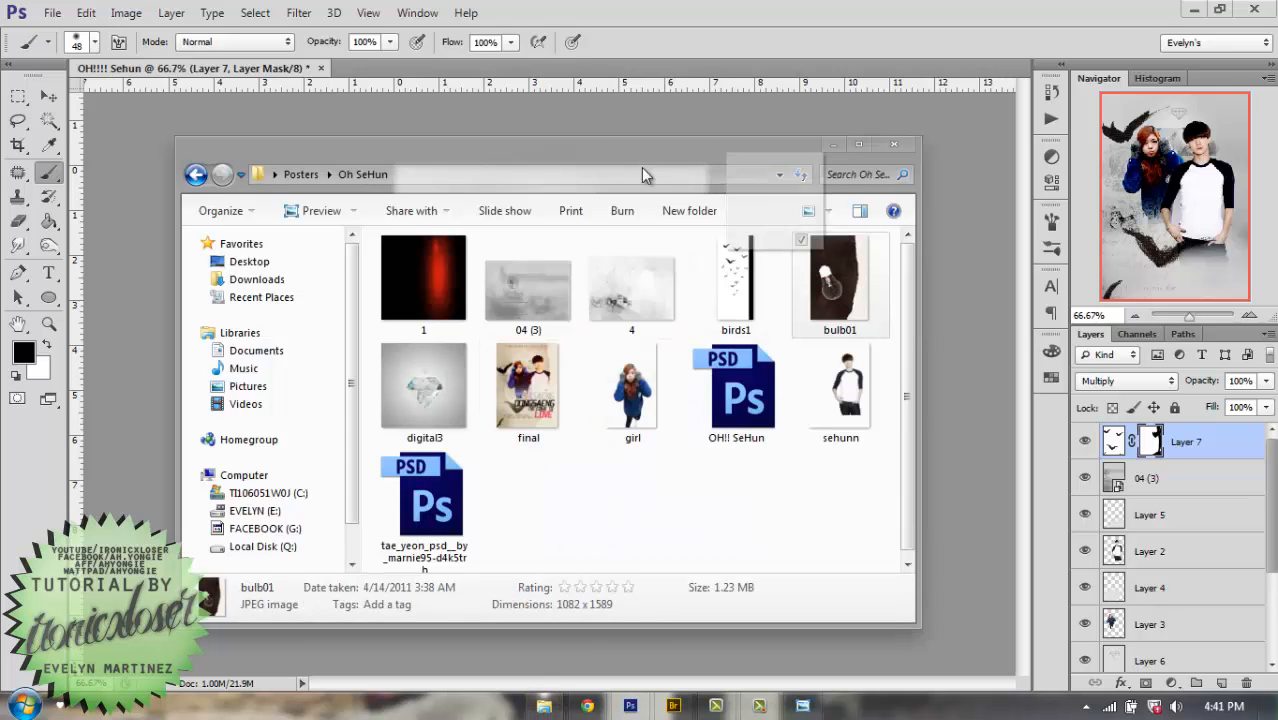
{"action": "left_click_drag", "start_coordinate": [641, 174], "coordinate": [481, 63]}
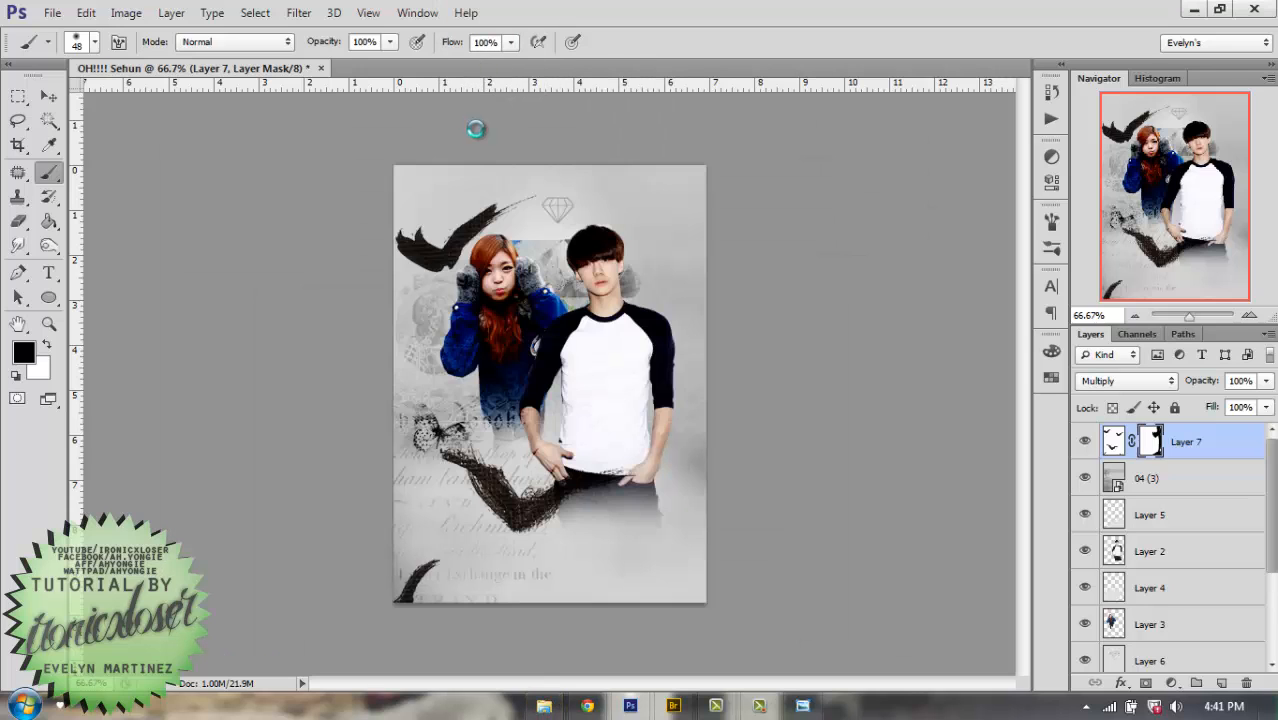
{"action": "left_click_drag", "start_coordinate": [87, 130], "coordinate": [496, 282]}
Scale the bulb layer proportionally to 62%, shift its torn paper edge along the poster's right side, and set its blend mode to Screen.
{"action": "key", "text": "ctrl+t"}
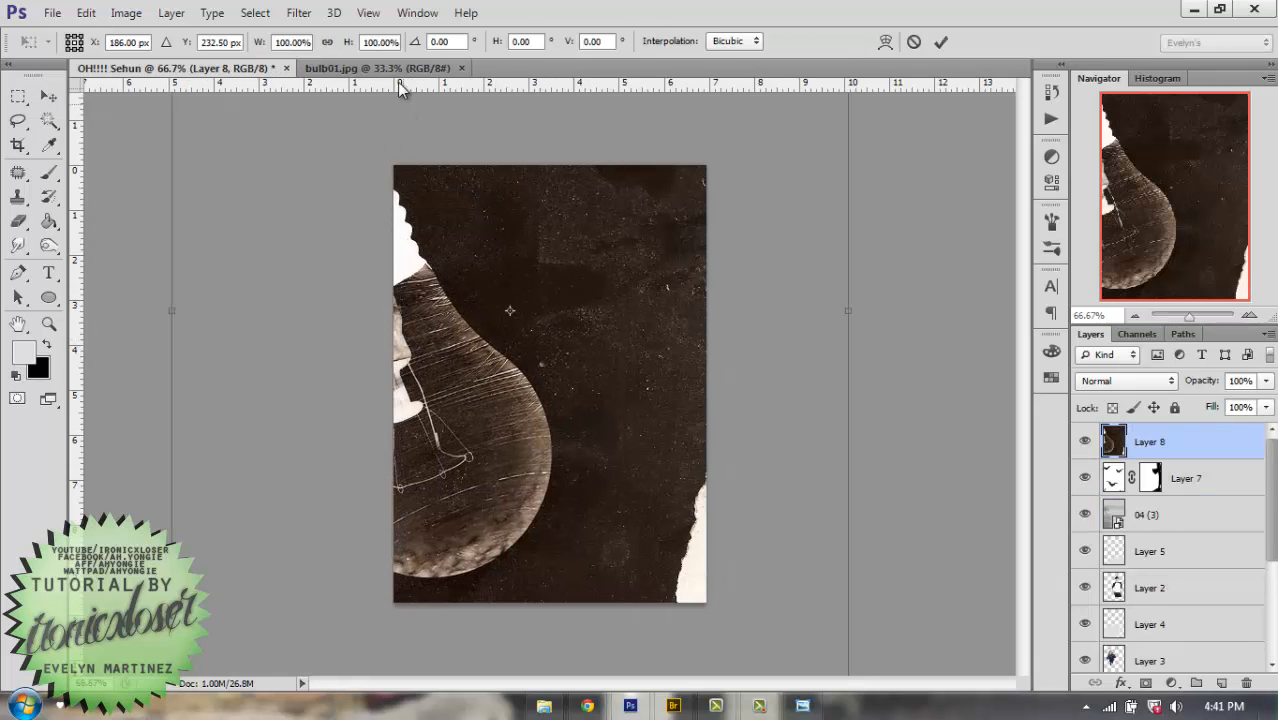
{"action": "left_click_drag", "start_coordinate": [340, 47], "coordinate": [313, 52]}
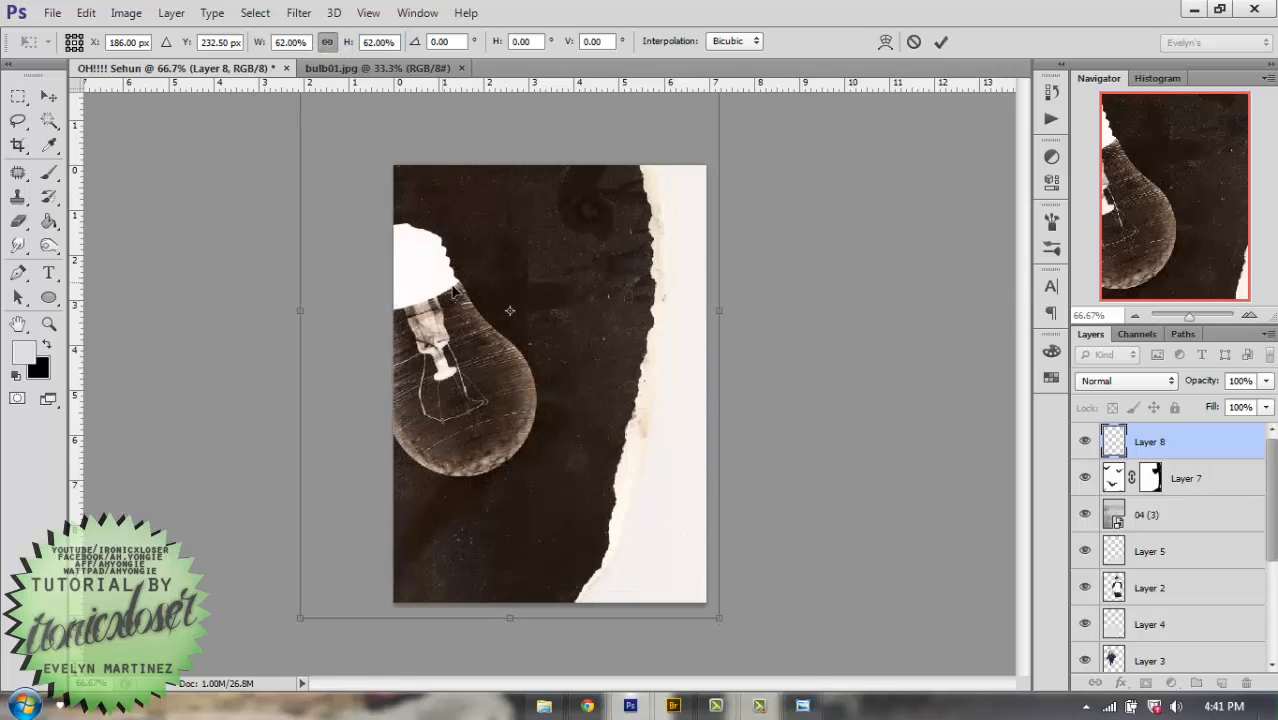
{"action": "left_click_drag", "start_coordinate": [488, 313], "coordinate": [516, 309]}
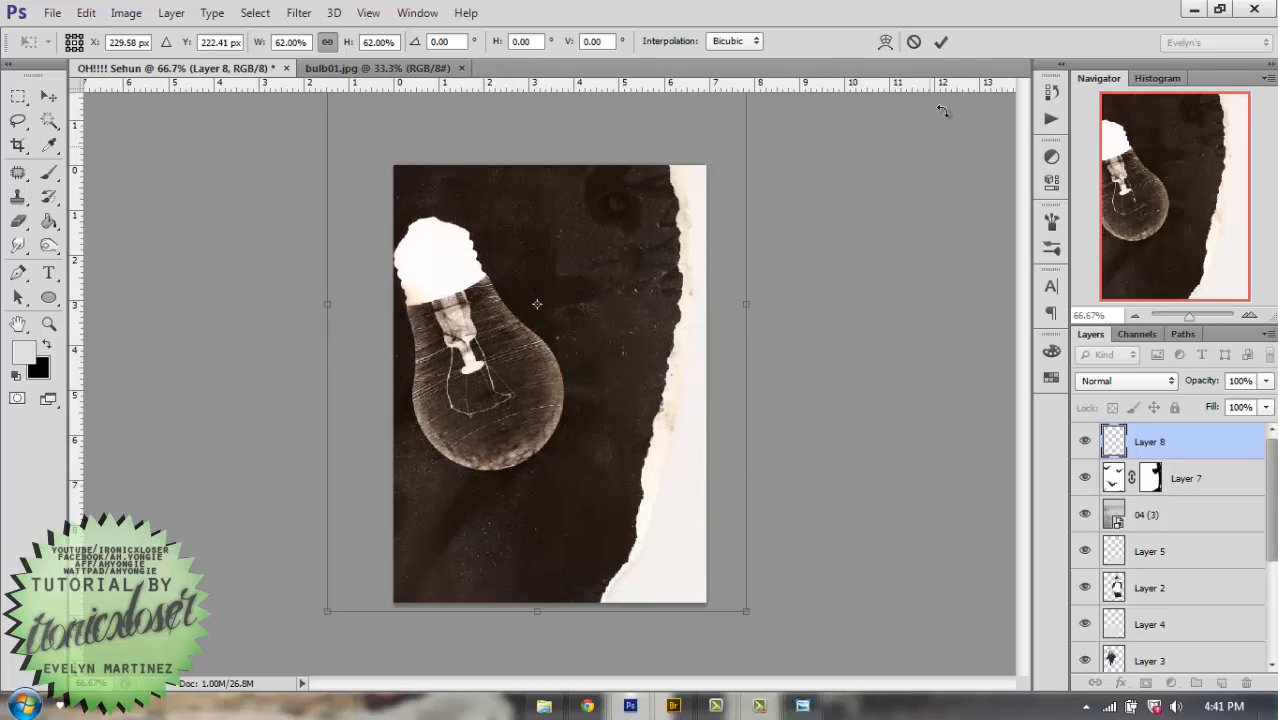
{"action": "left_click", "coordinate": [940, 42]}
{"action": "left_click", "coordinate": [1165, 382]}
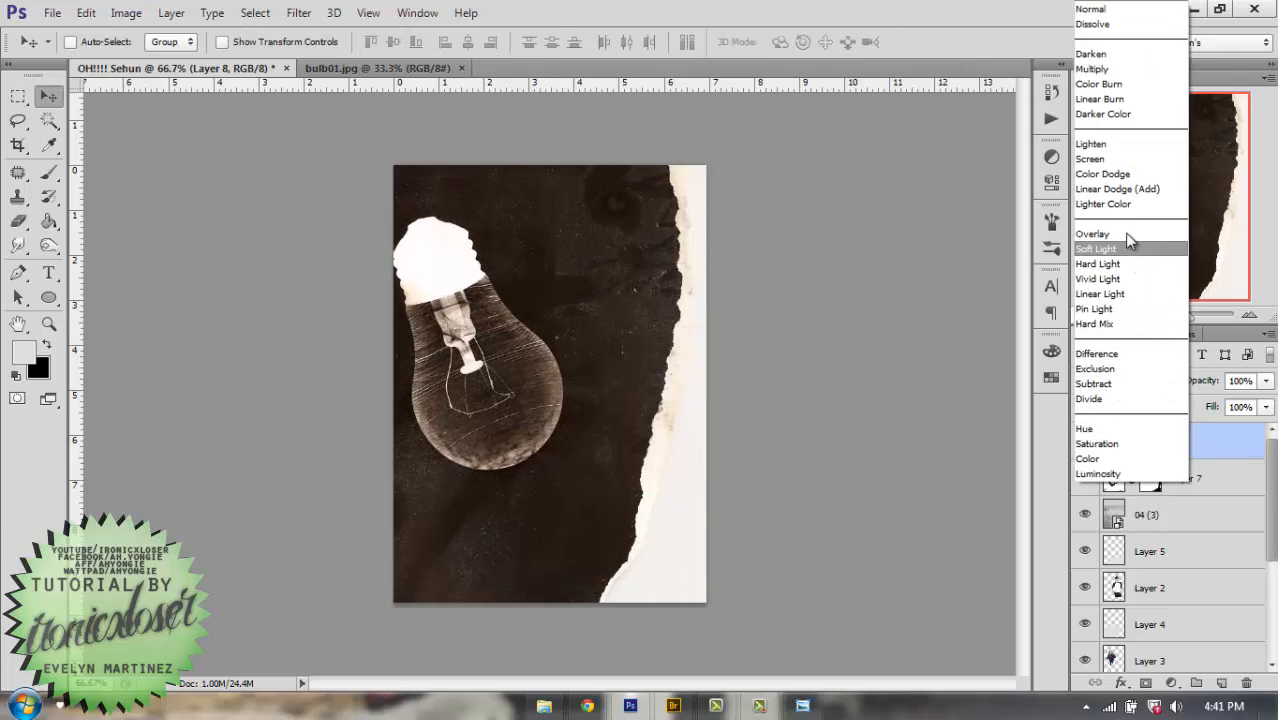
{"action": "left_click", "coordinate": [1127, 158]}
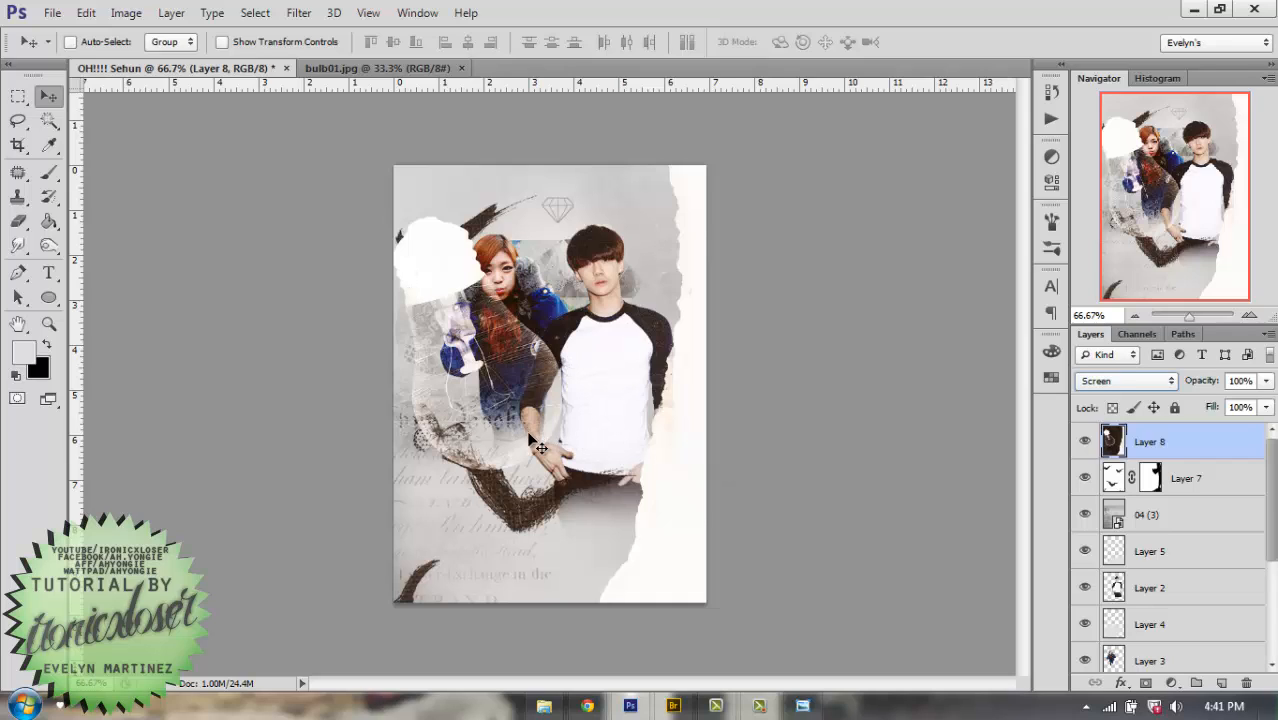
Scale the bulb layer down by a further 85% and move it lower so the torn edge spans the poster's full height.
{"action": "key", "text": "ctrl+t"}
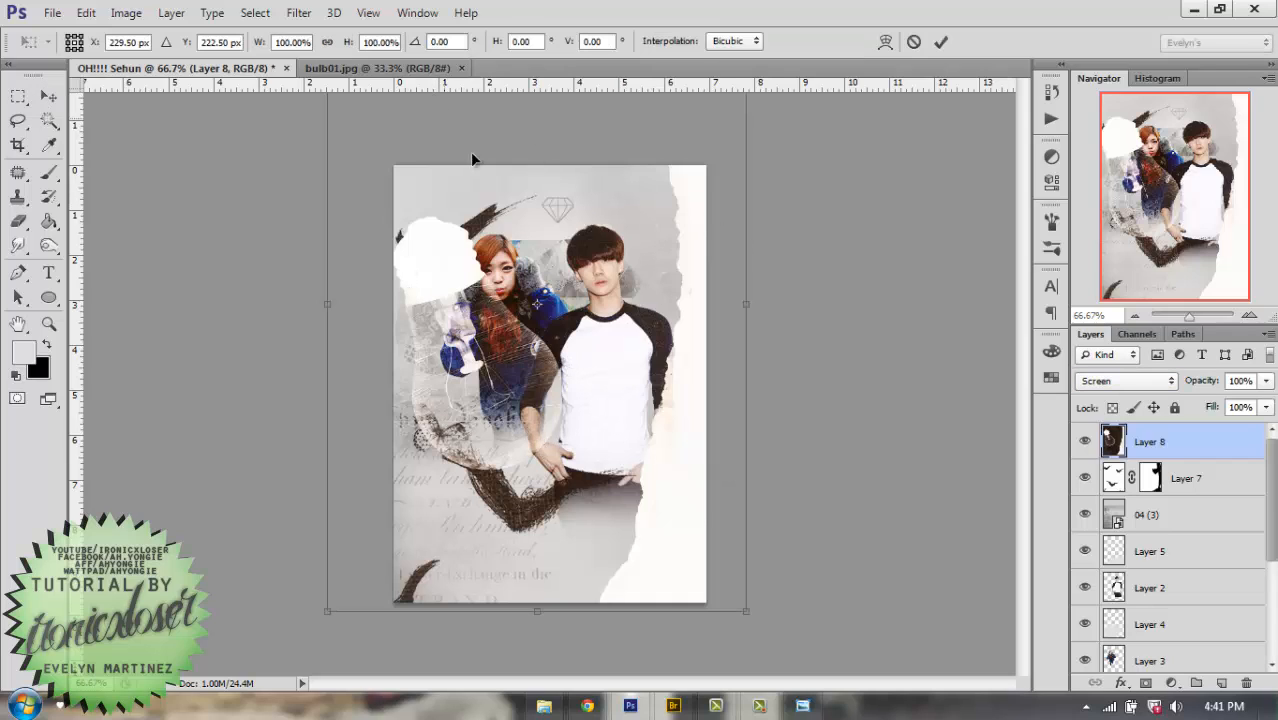
{"action": "left_click_drag", "start_coordinate": [351, 45], "coordinate": [336, 45]}
{"action": "left_click_drag", "start_coordinate": [632, 416], "coordinate": [635, 456]}
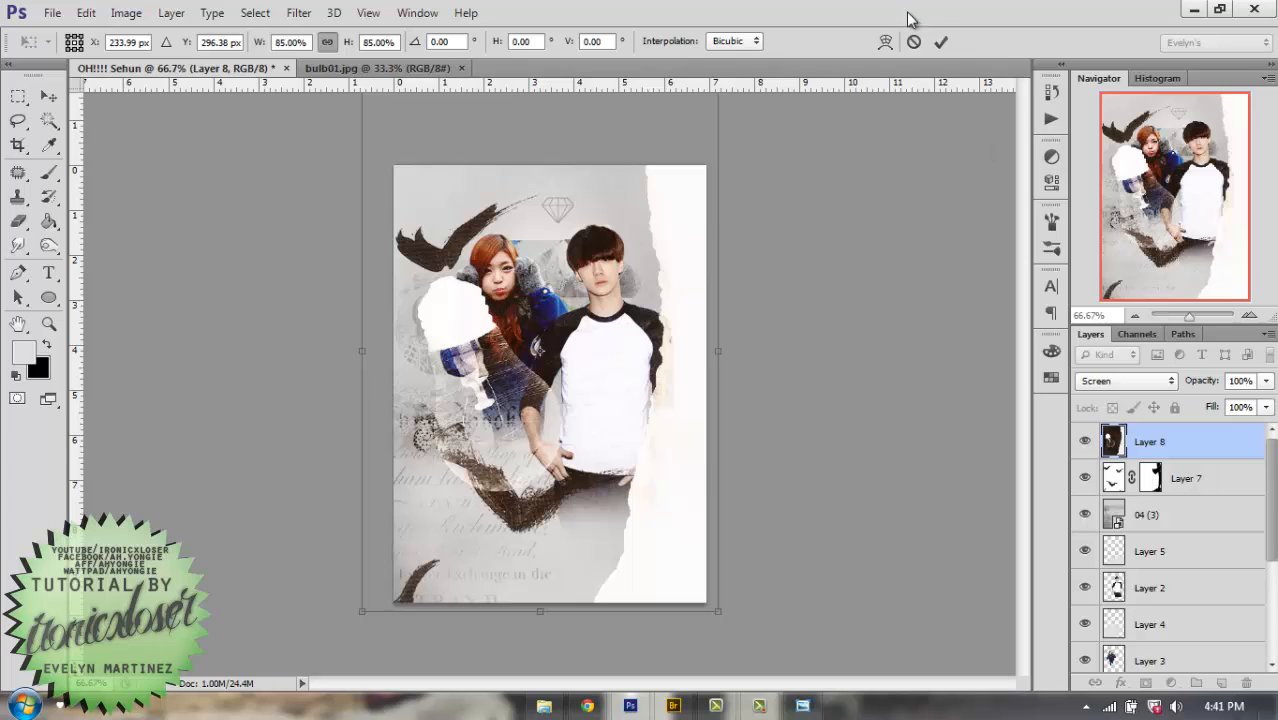
{"action": "left_click", "coordinate": [941, 42]}
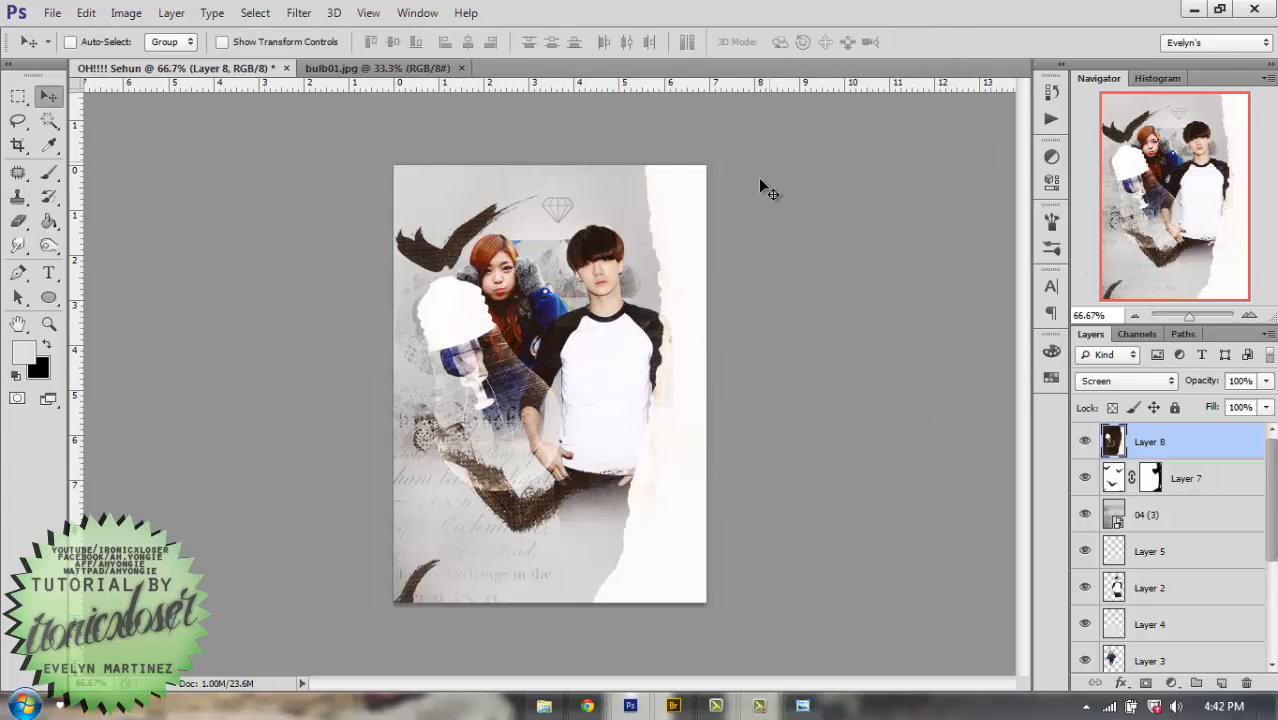
Add a layer mask to the bulb layer and paint it black with the 48 px brush to remove the bulb from the girl.
{"action": "left_click", "coordinate": [1249, 315]}
{"action": "left_click", "coordinate": [1147, 681]}
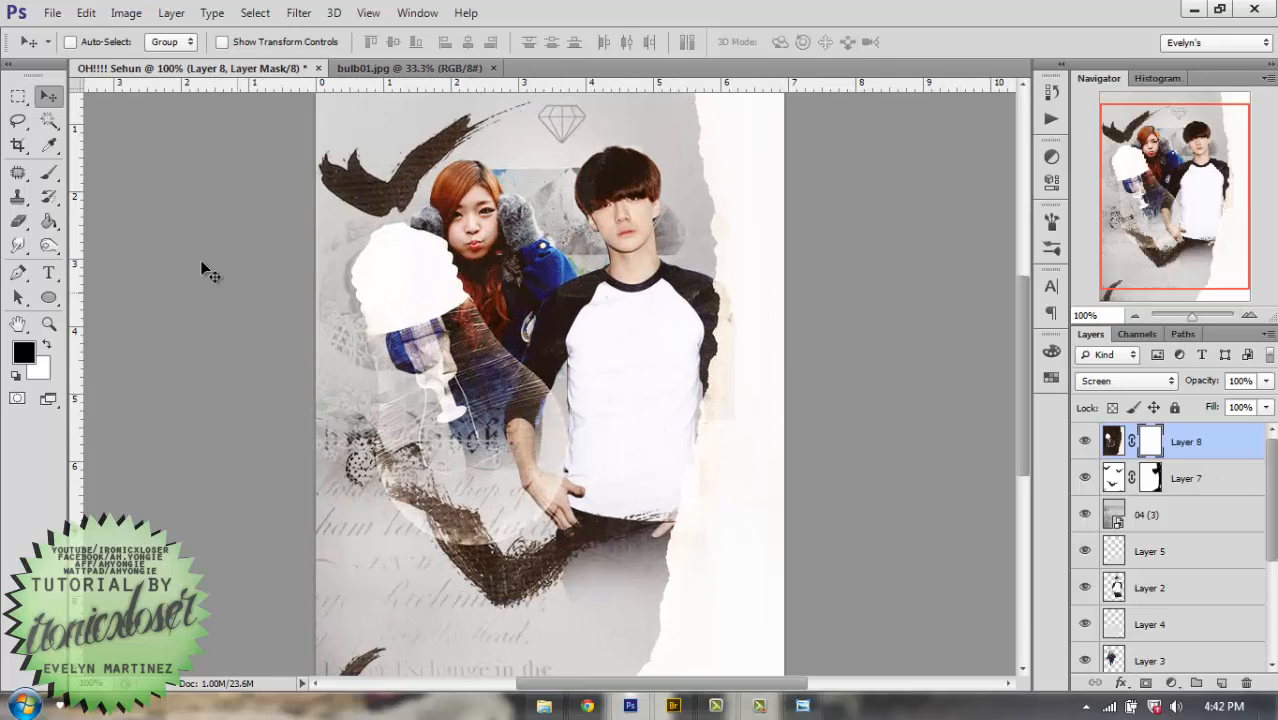
{"action": "left_click", "coordinate": [48, 172]}
{"action": "mouse_move", "coordinate": [425, 258]}
{"action": "left_mouse_down"}
{"action": "mouse_move", "coordinate": [365, 280]}
{"action": "mouse_move", "coordinate": [352, 240]}
{"action": "mouse_move", "coordinate": [437, 285]}
{"action": "mouse_move", "coordinate": [406, 344]}
{"action": "mouse_move", "coordinate": [446, 381]}
{"action": "mouse_move", "coordinate": [489, 479]}
{"action": "mouse_move", "coordinate": [497, 469]}
{"action": "mouse_move", "coordinate": [553, 495]}
{"action": "mouse_move", "coordinate": [556, 408]}
{"action": "mouse_move", "coordinate": [526, 349]}
{"action": "mouse_move", "coordinate": [470, 365]}
{"action": "mouse_move", "coordinate": [488, 366]}
{"action": "mouse_move", "coordinate": [470, 325]}
{"action": "mouse_move", "coordinate": [519, 400]}
{"action": "mouse_move", "coordinate": [511, 384]}
{"action": "mouse_move", "coordinate": [494, 403]}
{"action": "mouse_move", "coordinate": [482, 452]}
{"action": "mouse_move", "coordinate": [398, 422]}
{"action": "left_mouse_up"}
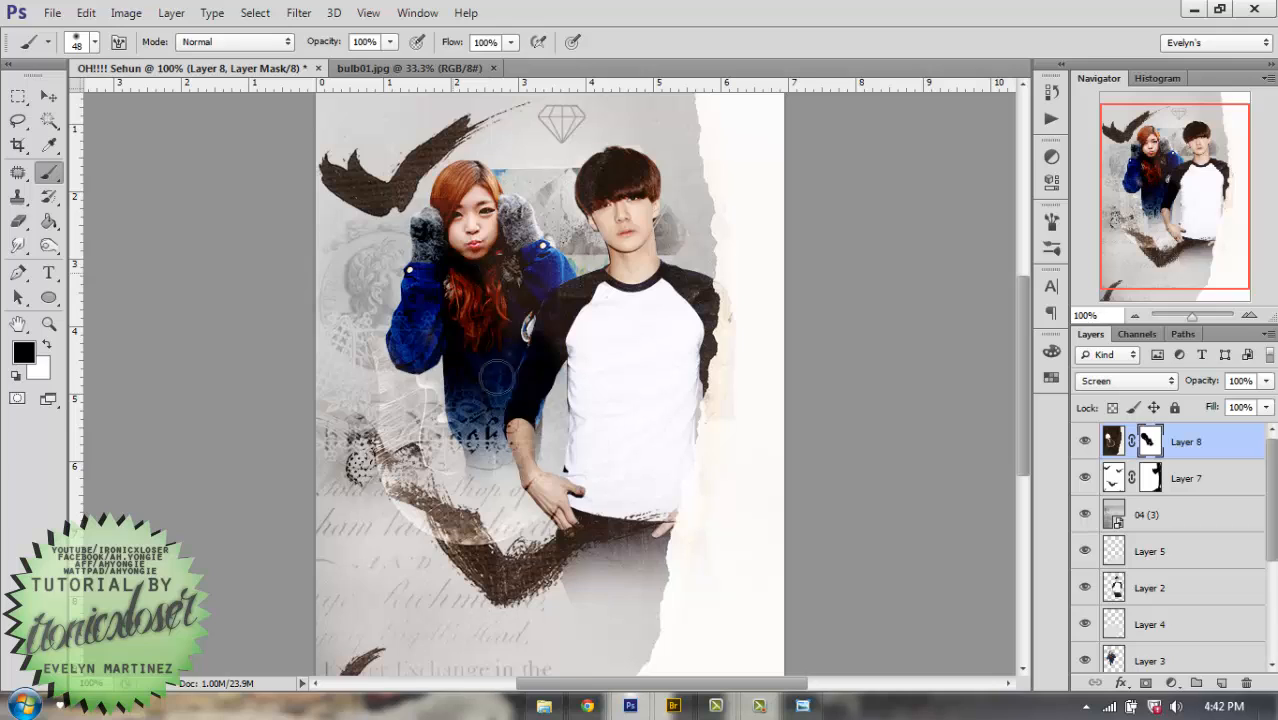
Enlarge the mask brush to 77 px, clear the bulb texture from both characters, and close bulb01.jpg.
{"action": "right_click", "coordinate": [650, 298]}
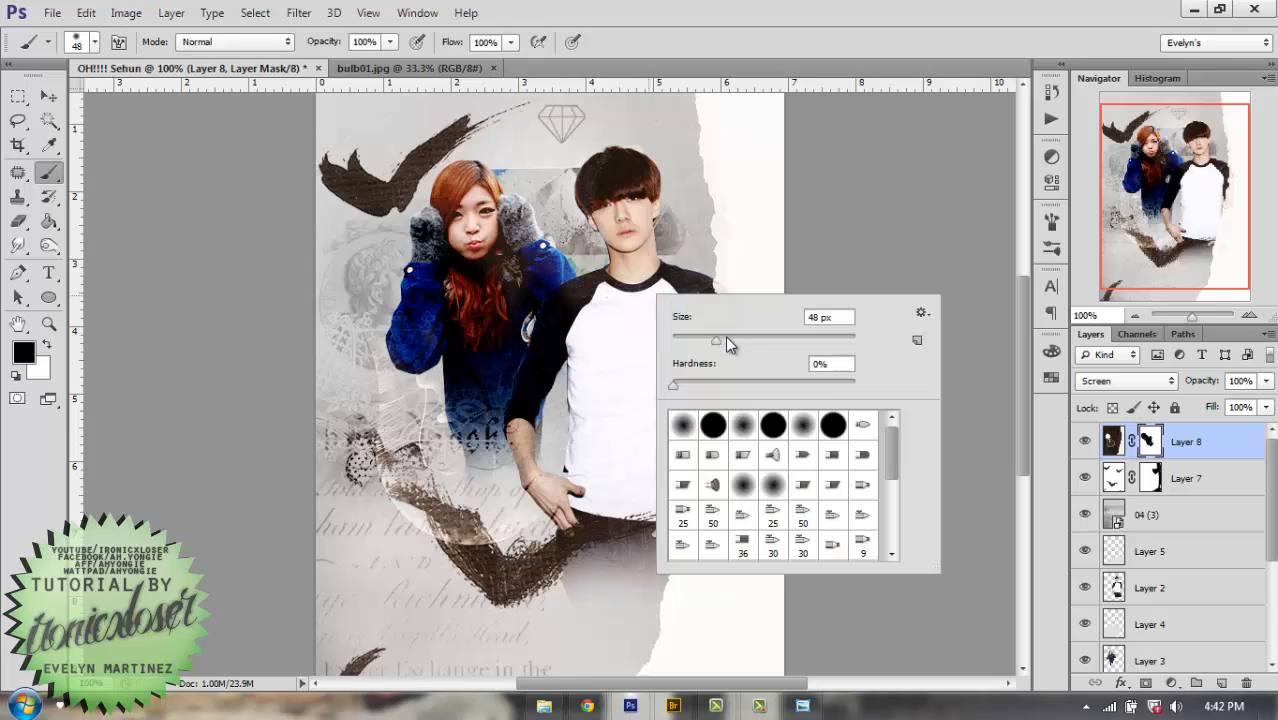
{"action": "mouse_move", "coordinate": [540, 304]}
{"action": "left_mouse_down"}
{"action": "mouse_move", "coordinate": [518, 244]}
{"action": "mouse_move", "coordinate": [465, 192]}
{"action": "mouse_move", "coordinate": [543, 321]}
{"action": "left_mouse_up"}
{"action": "mouse_move", "coordinate": [634, 186]}
{"action": "left_mouse_down"}
{"action": "mouse_move", "coordinate": [605, 214]}
{"action": "mouse_move", "coordinate": [611, 193]}
{"action": "mouse_move", "coordinate": [624, 263]}
{"action": "mouse_move", "coordinate": [594, 314]}
{"action": "mouse_move", "coordinate": [592, 302]}
{"action": "mouse_move", "coordinate": [608, 412]}
{"action": "mouse_move", "coordinate": [638, 369]}
{"action": "mouse_move", "coordinate": [694, 468]}
{"action": "left_mouse_up"}
{"action": "scroll", "coordinate": [177, 445], "scroll_direction": "up", "scroll_amount": 4}
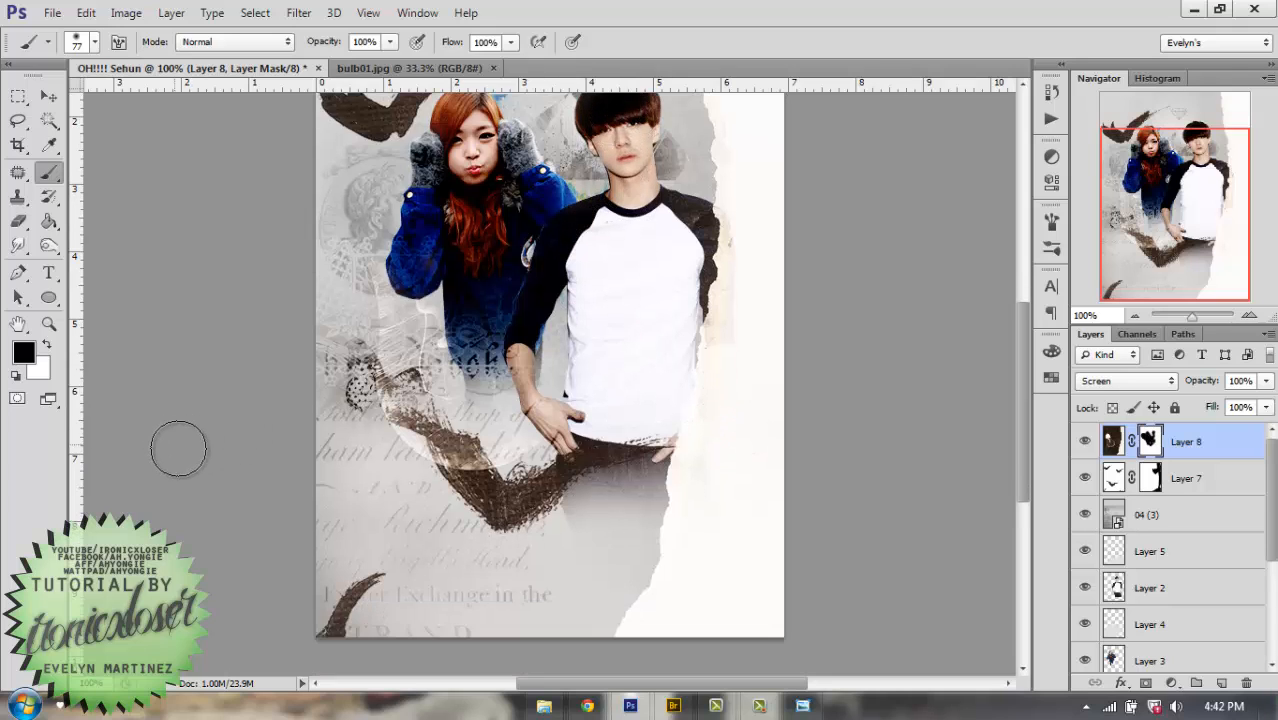
{"action": "left_click", "coordinate": [1134, 315]}
{"action": "left_click", "coordinate": [478, 68]}
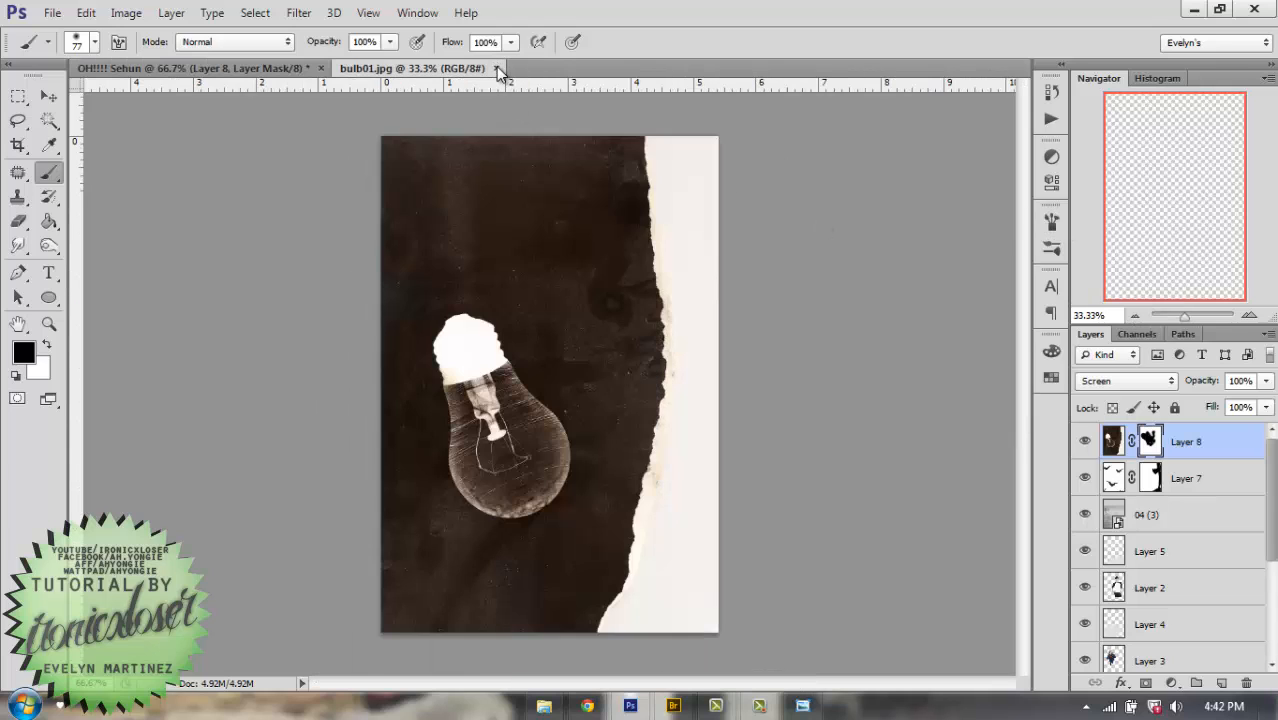
{"action": "key", "text": "ctrl+w"}
{"action": "left_click", "coordinate": [544, 706]}
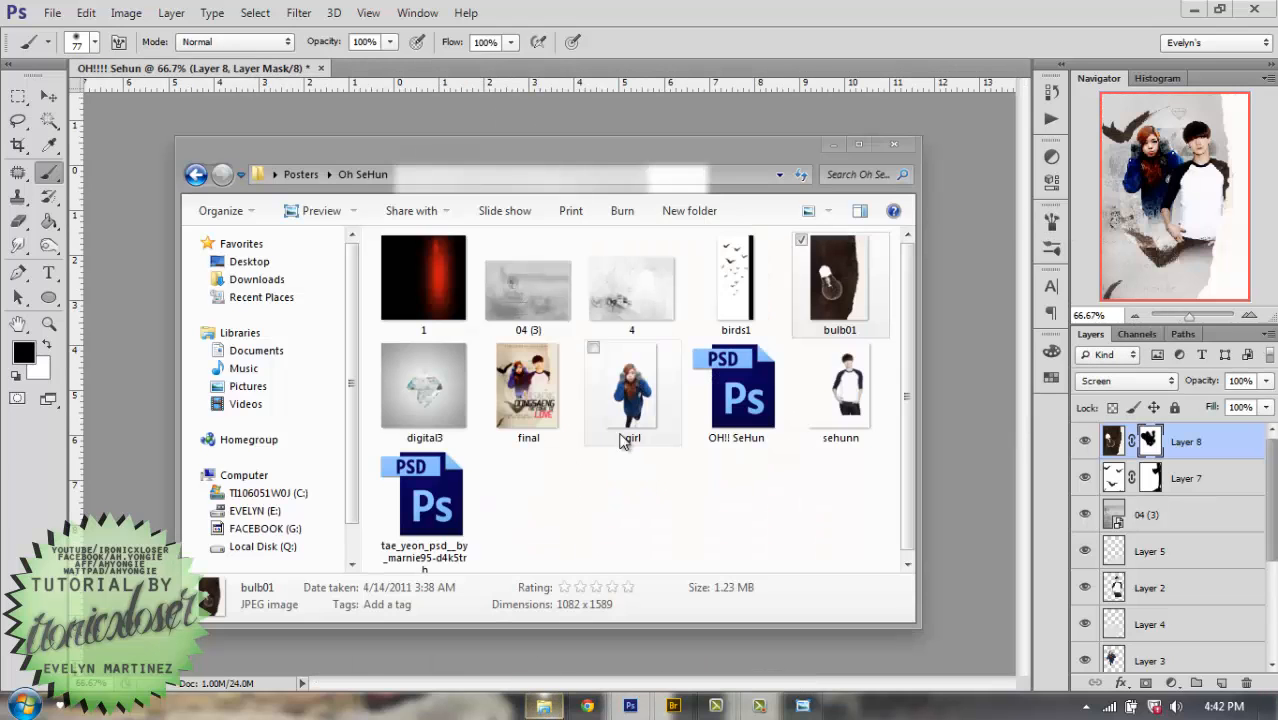
{"action": "left_click_drag", "start_coordinate": [443, 302], "coordinate": [429, 113]}
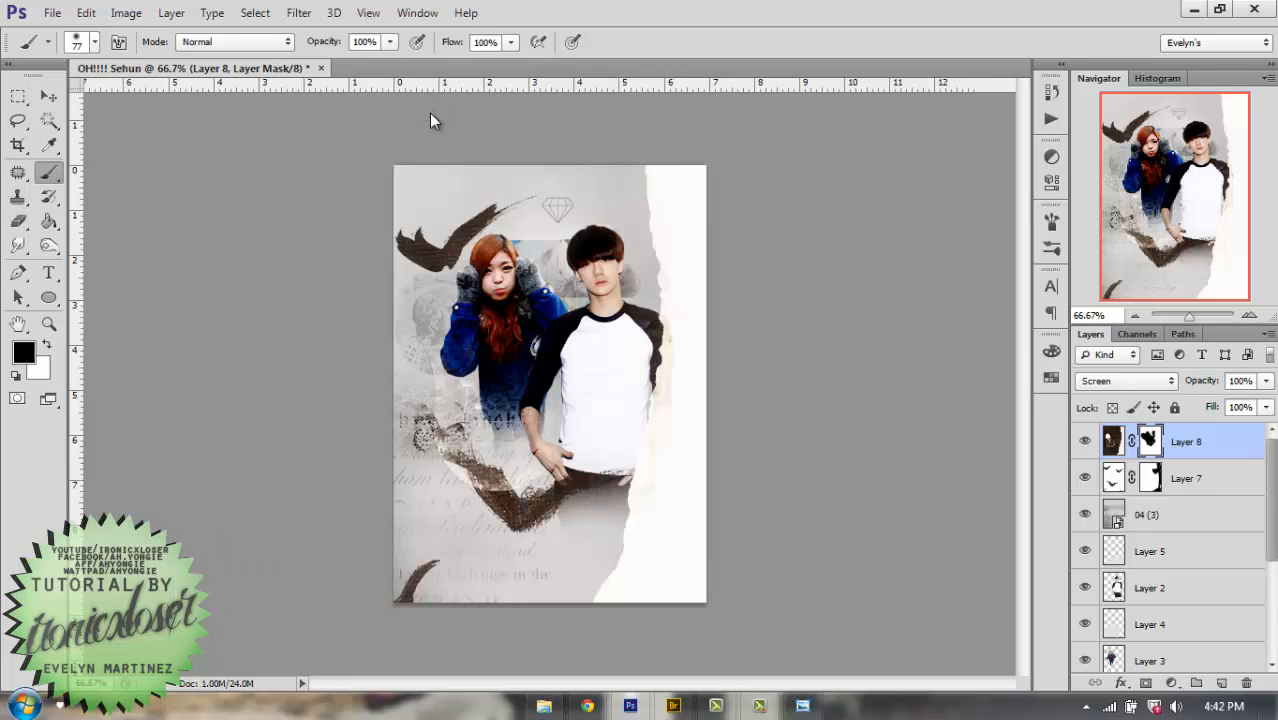
{"action": "left_click_drag", "start_coordinate": [585, 282], "coordinate": [549, 210]}
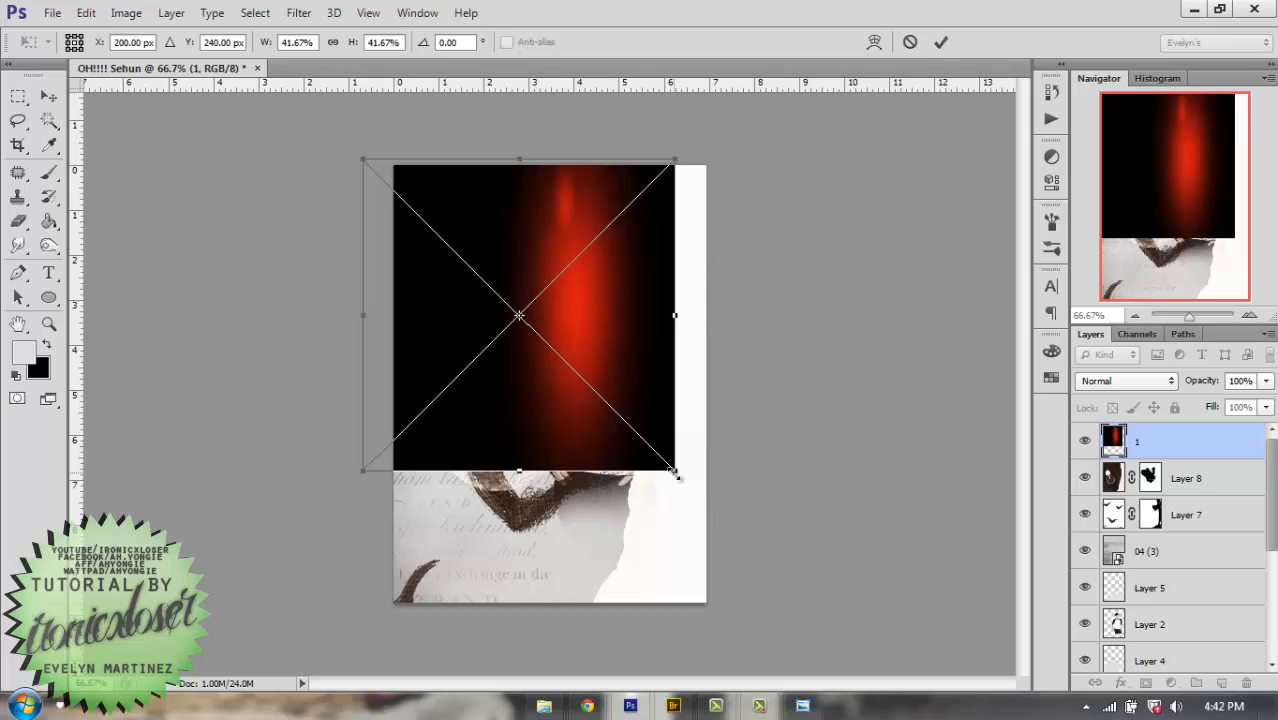
{"action": "left_click", "coordinate": [908, 42]}
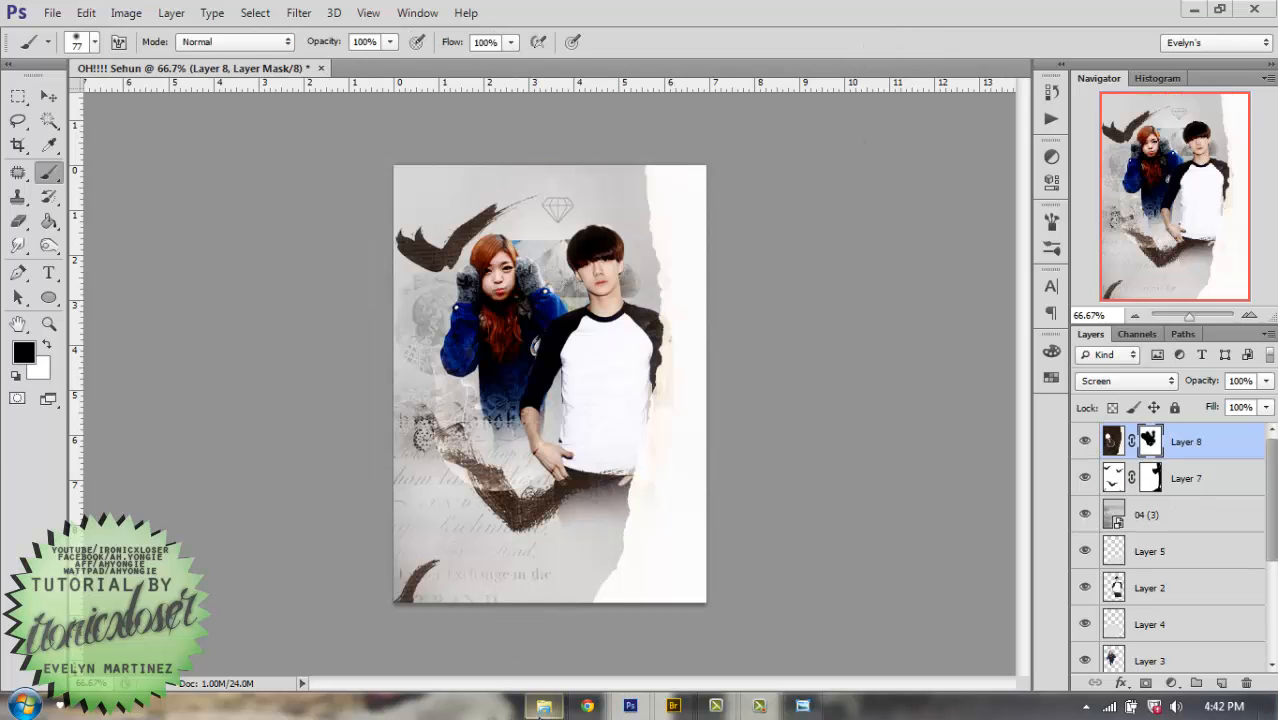
Open 1.jpg and copy its red light texture into the poster as the top layer, covering the whole canvas.
{"action": "left_click", "coordinate": [543, 706]}
{"action": "left_click_drag", "start_coordinate": [423, 280], "coordinate": [430, 78]}
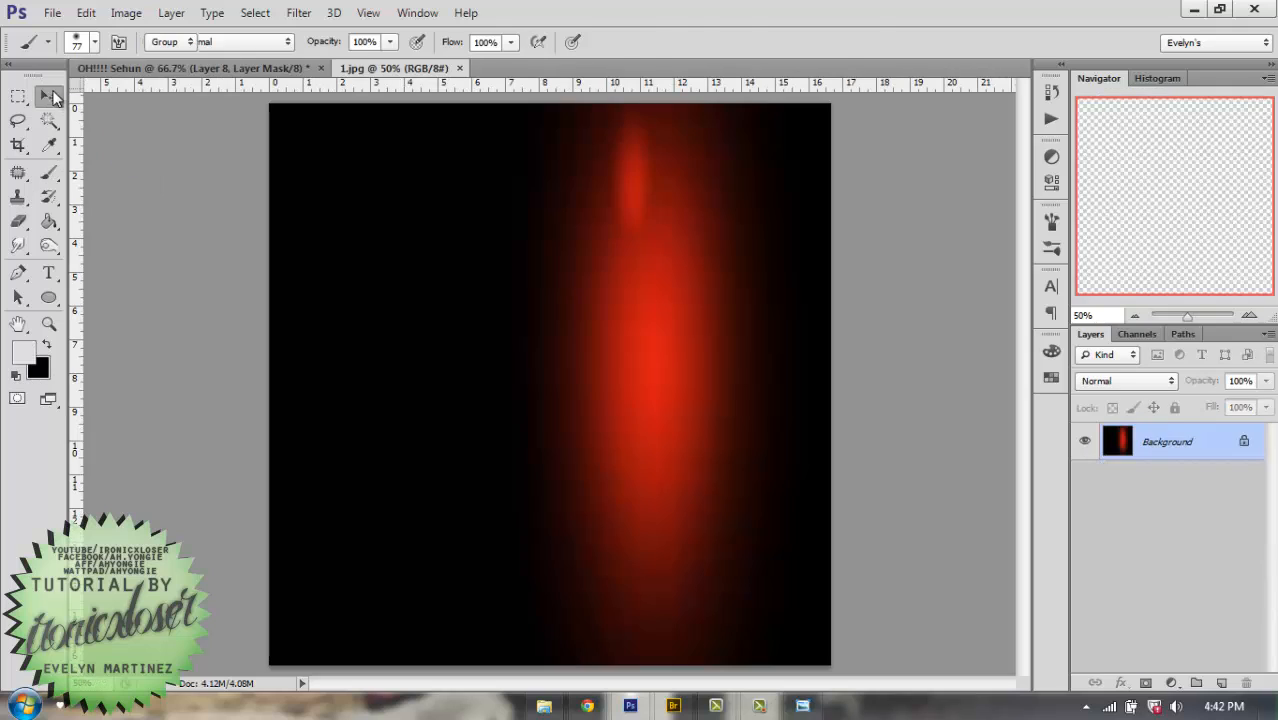
{"action": "left_click", "coordinate": [48, 96]}
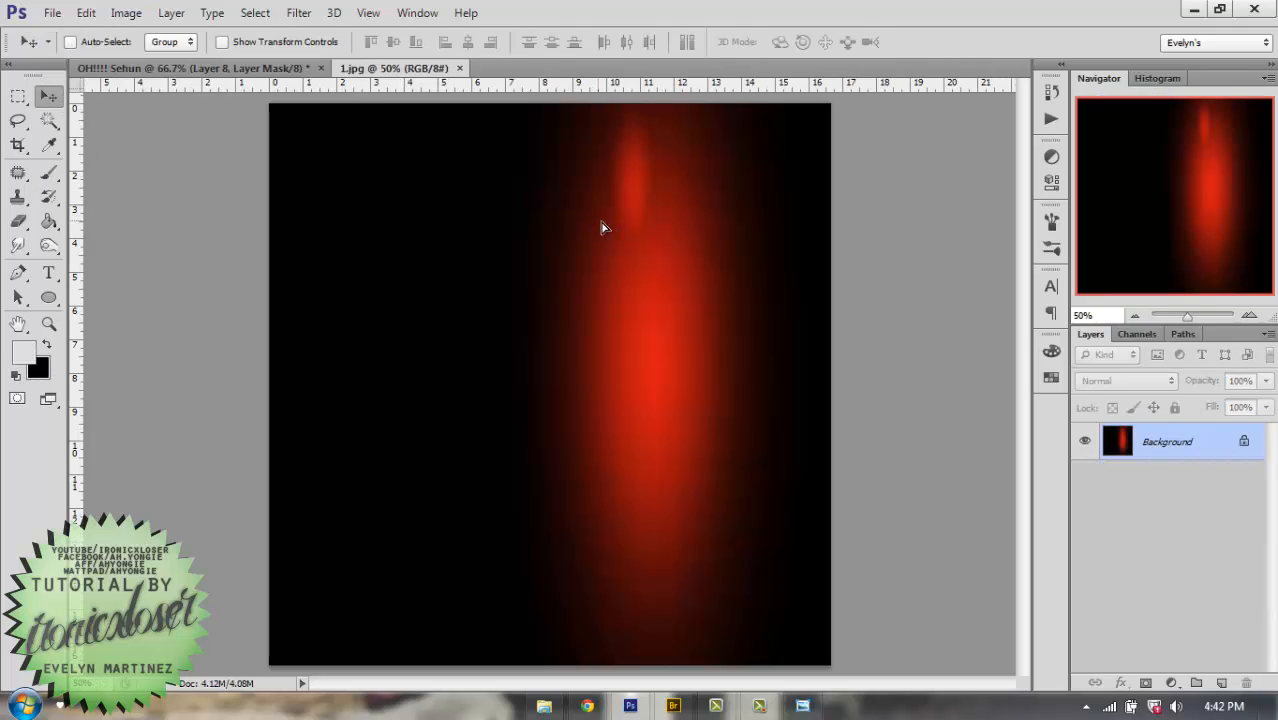
{"action": "mouse_move", "coordinate": [243, 74]}
{"action": "left_mouse_down"}
{"action": "mouse_move", "coordinate": [523, 319]}
{"action": "mouse_move", "coordinate": [665, 411]}
{"action": "mouse_move", "coordinate": [642, 405]}
{"action": "mouse_move", "coordinate": [653, 408]}
{"action": "left_mouse_up"}
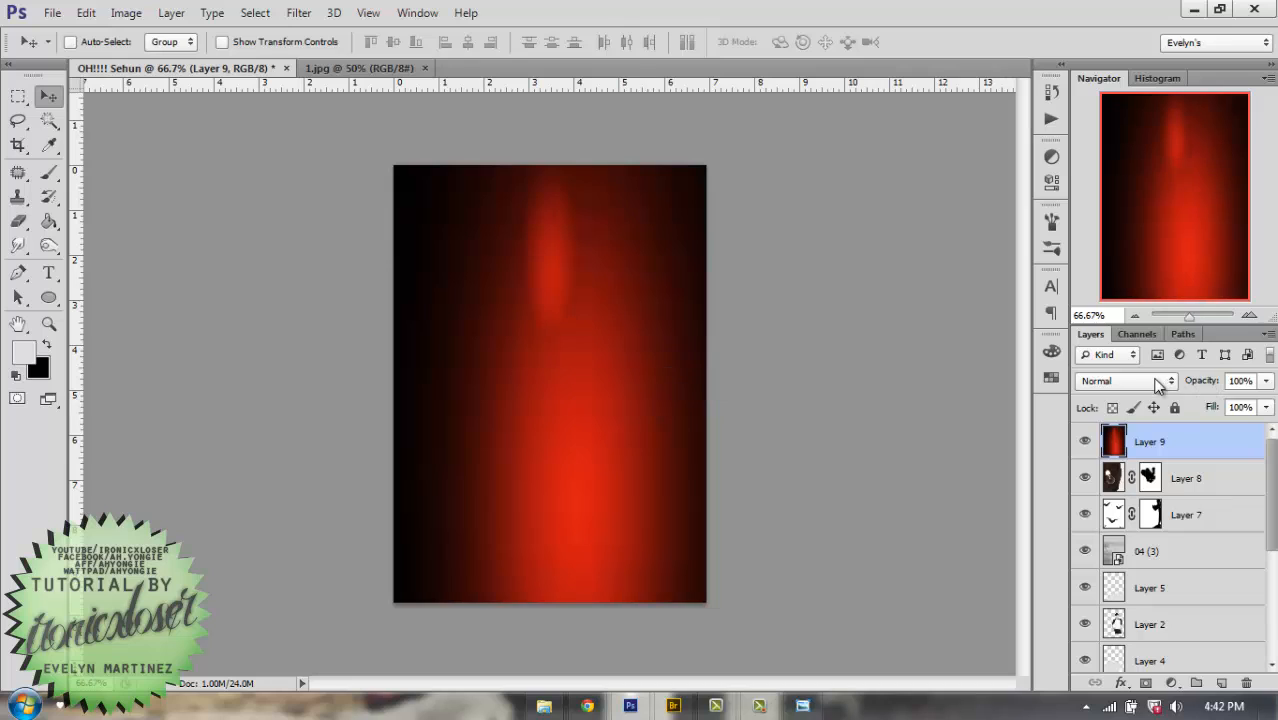
Close 1.jpg and set the red light layer's blend mode to Lighten after trying Screen.
{"action": "left_click", "coordinate": [1127, 381]}
{"action": "left_click", "coordinate": [1103, 156]}
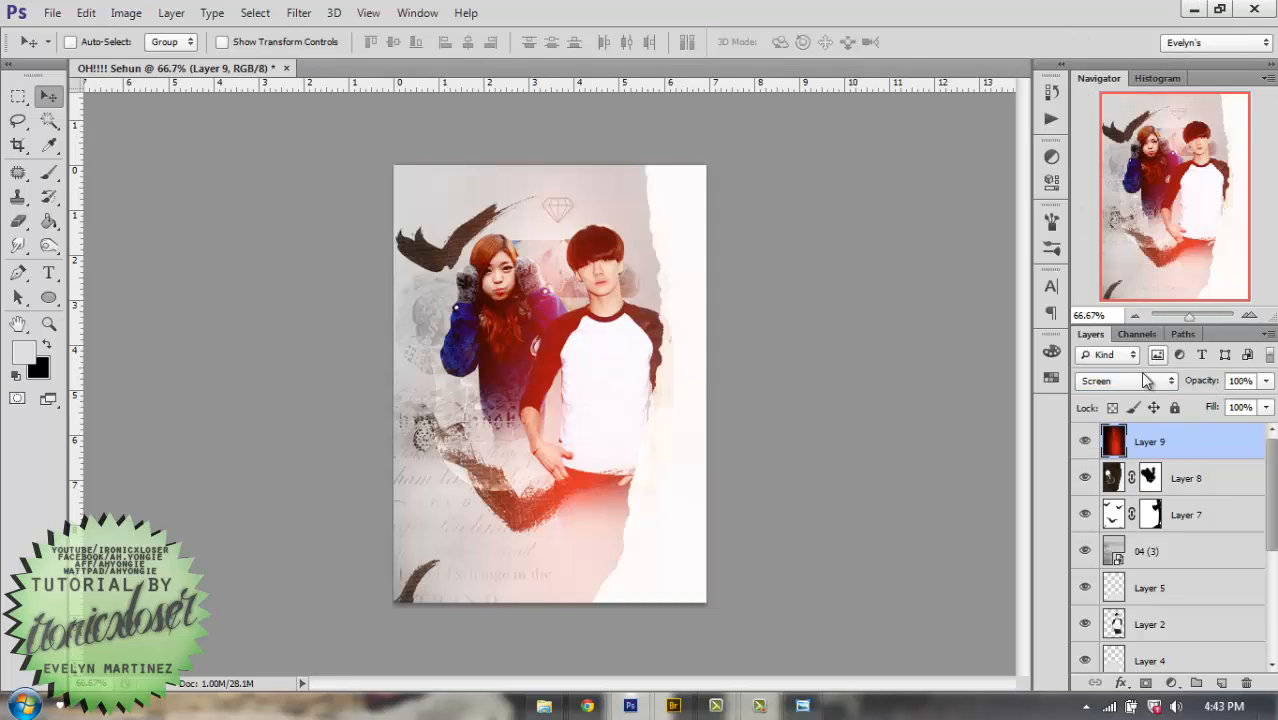
{"action": "left_click", "coordinate": [1146, 380]}
{"action": "left_click", "coordinate": [1092, 146]}
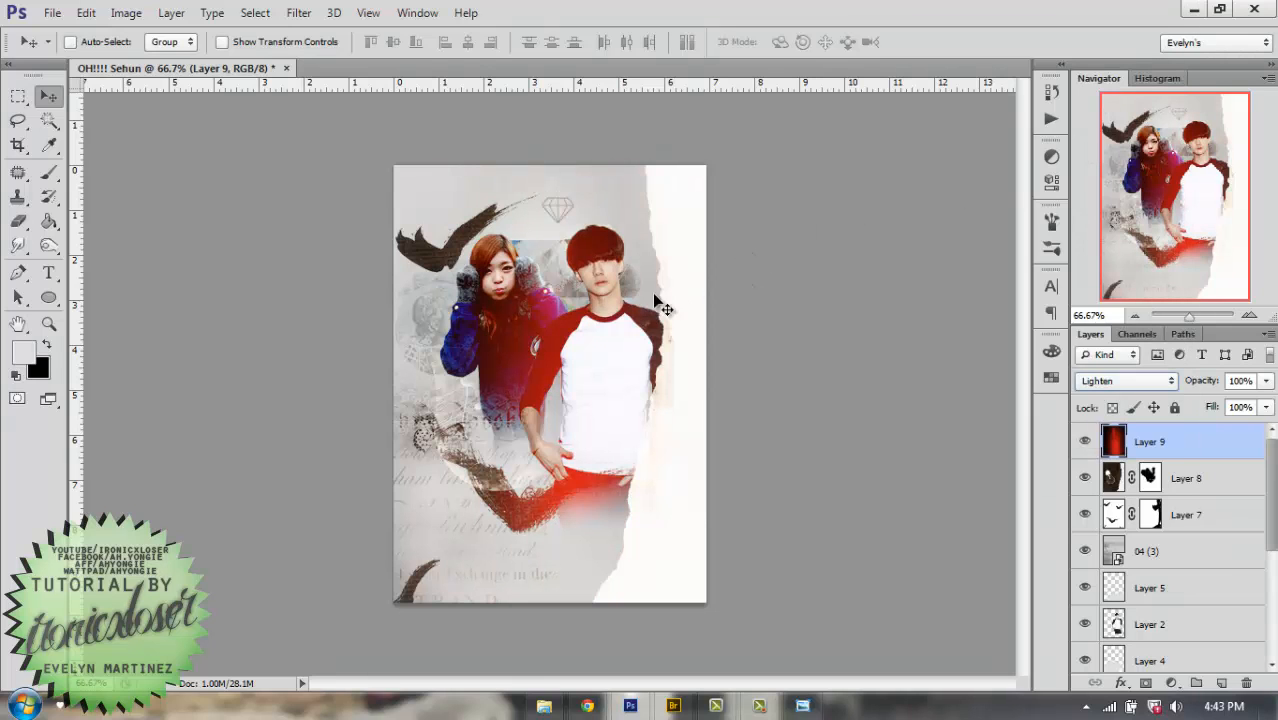
Apply Hue/Saturation to the red light layer with hue -44, saturation -16 and lightness -48.
{"action": "left_click", "coordinate": [126, 13]}
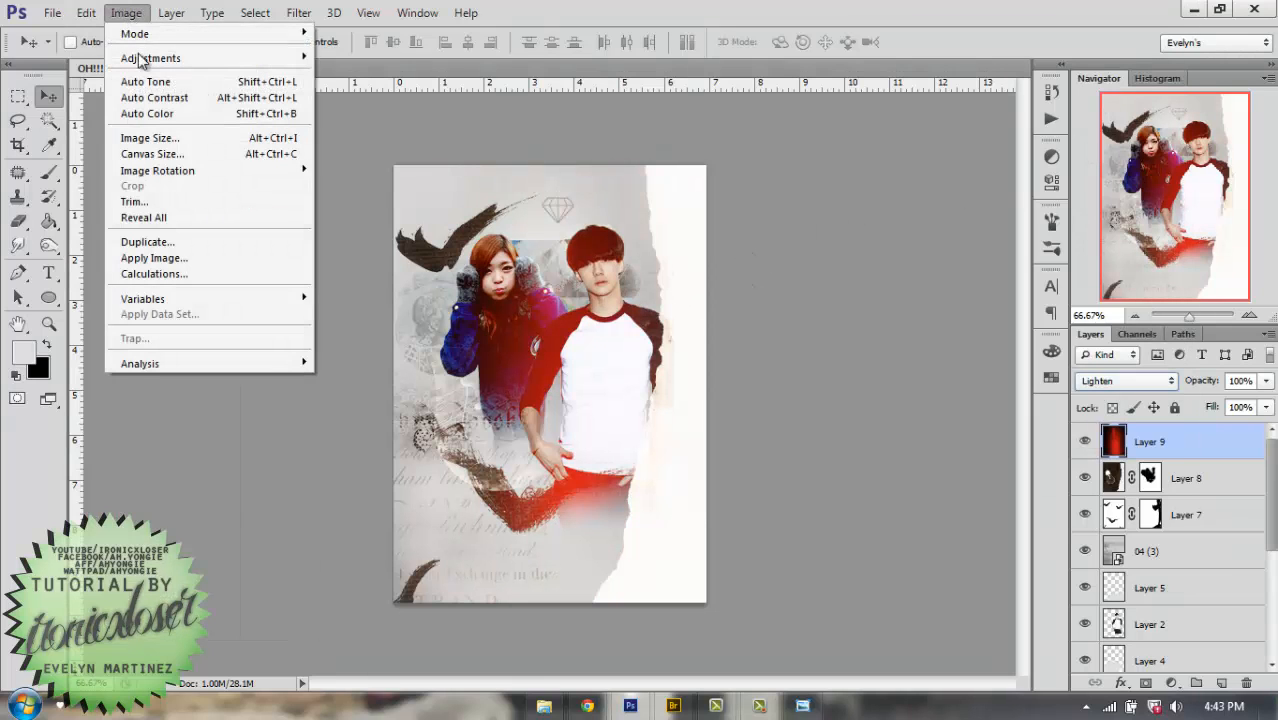
{"action": "mouse_move", "coordinate": [140, 58]}
{"action": "left_click", "coordinate": [377, 139]}
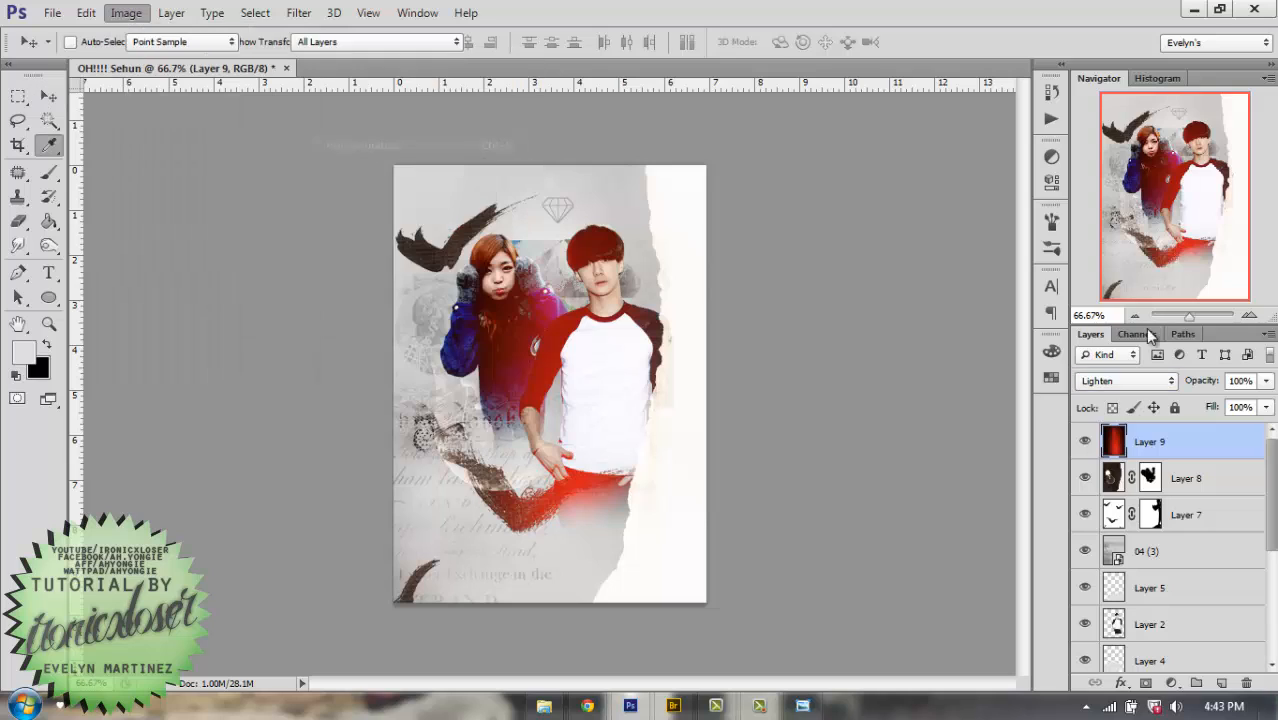
{"action": "left_click_drag", "start_coordinate": [1013, 212], "coordinate": [985, 263]}
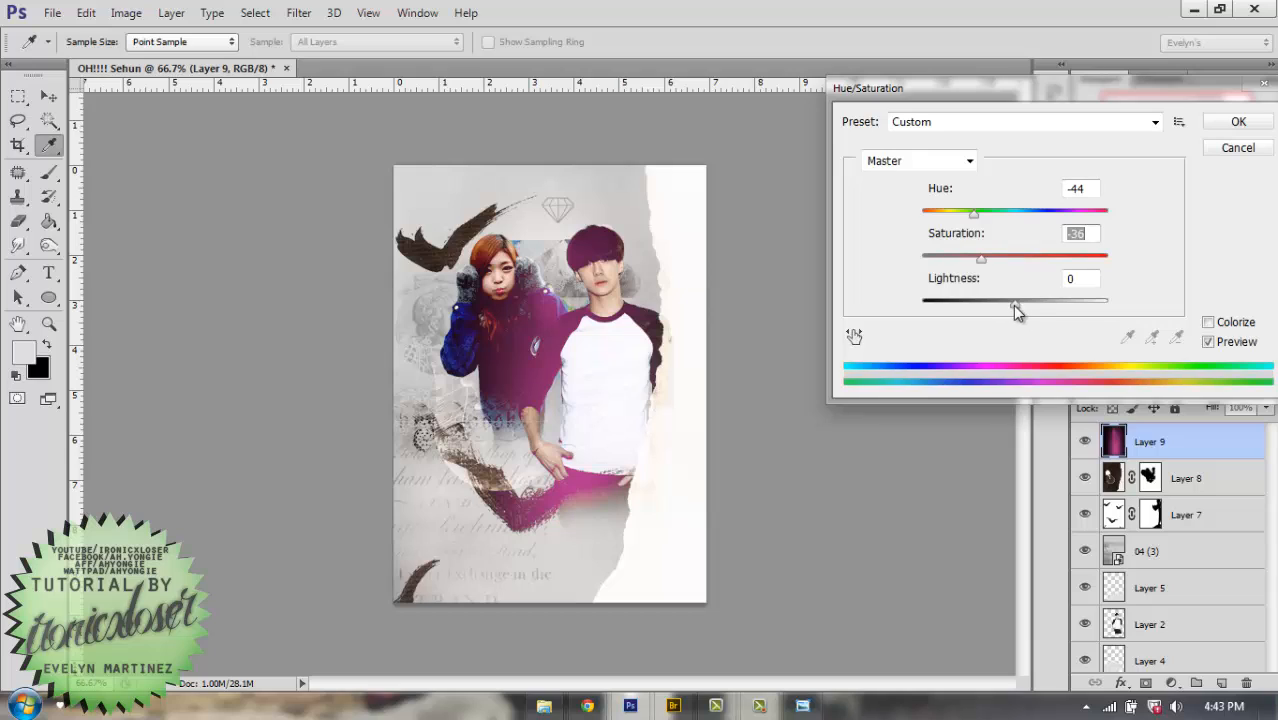
{"action": "left_click_drag", "start_coordinate": [1015, 304], "coordinate": [972, 308]}
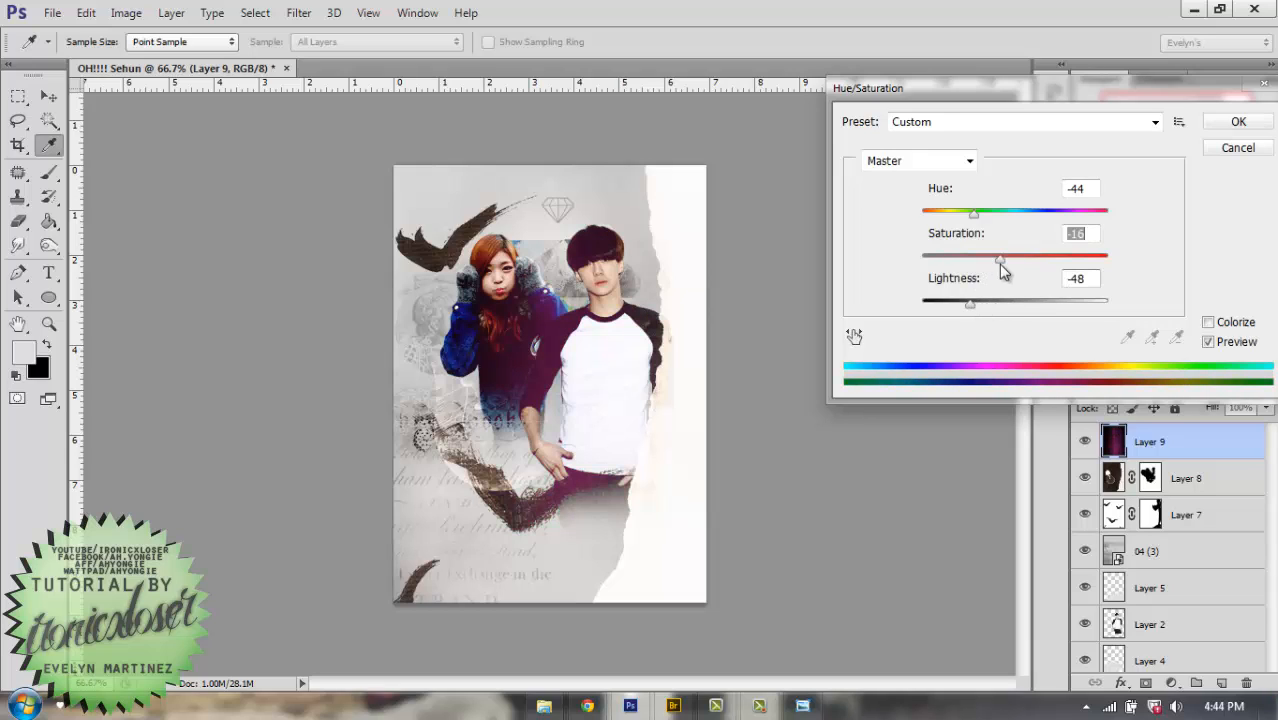
{"action": "left_click", "coordinate": [1222, 124]}
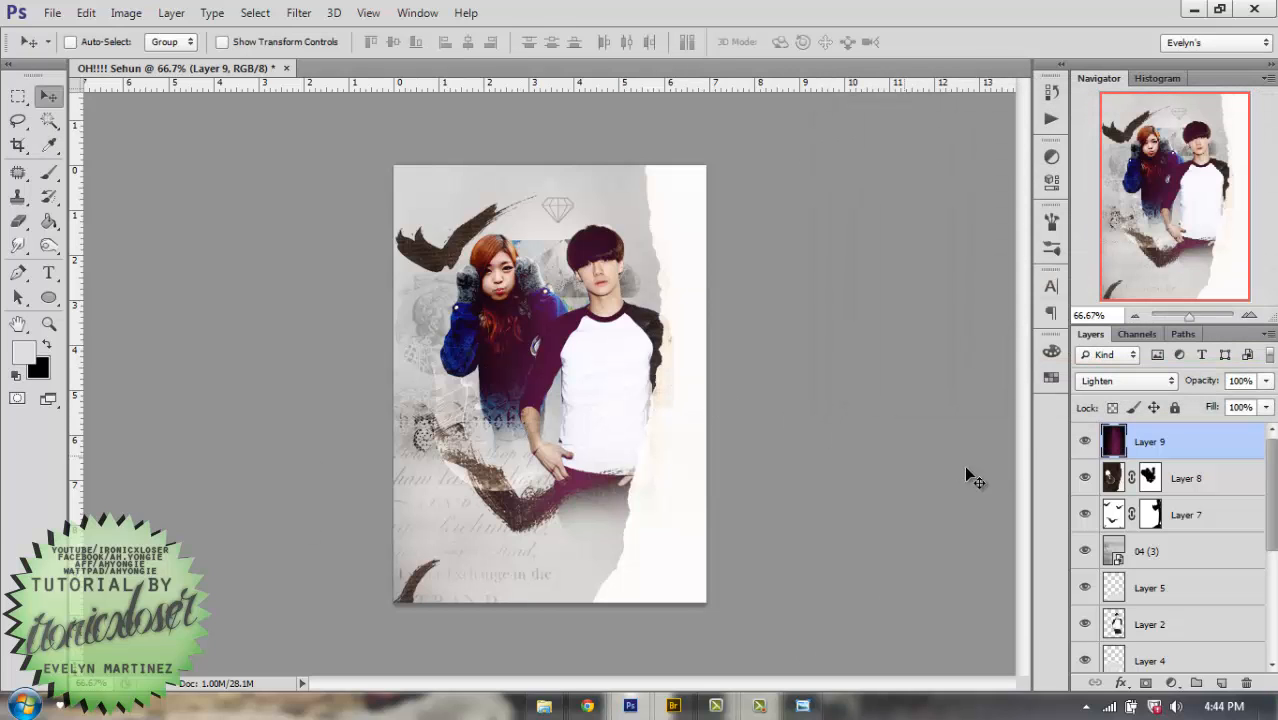
Open the tae_yeon PSD coloring file from the Oh SeHun folder as a separate document.
{"action": "left_click", "coordinate": [544, 706]}
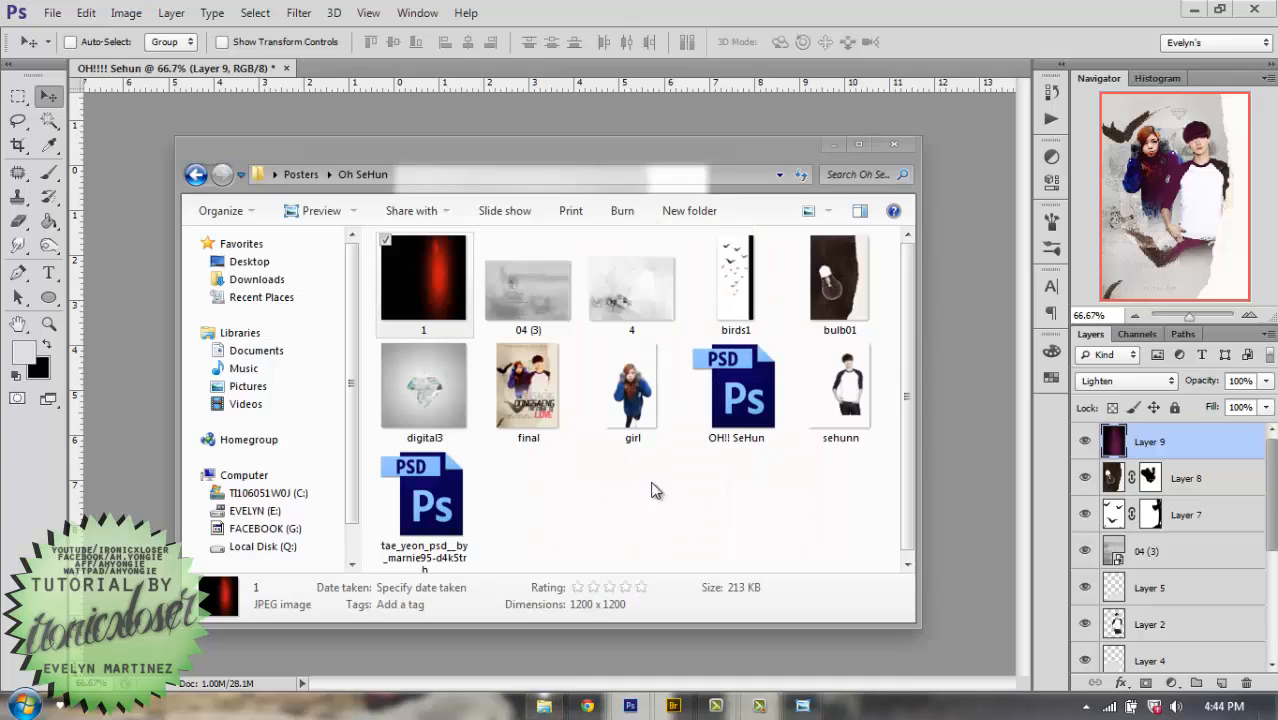
{"action": "left_click", "coordinate": [418, 538]}
{"action": "left_click_drag", "start_coordinate": [418, 538], "coordinate": [485, 61]}
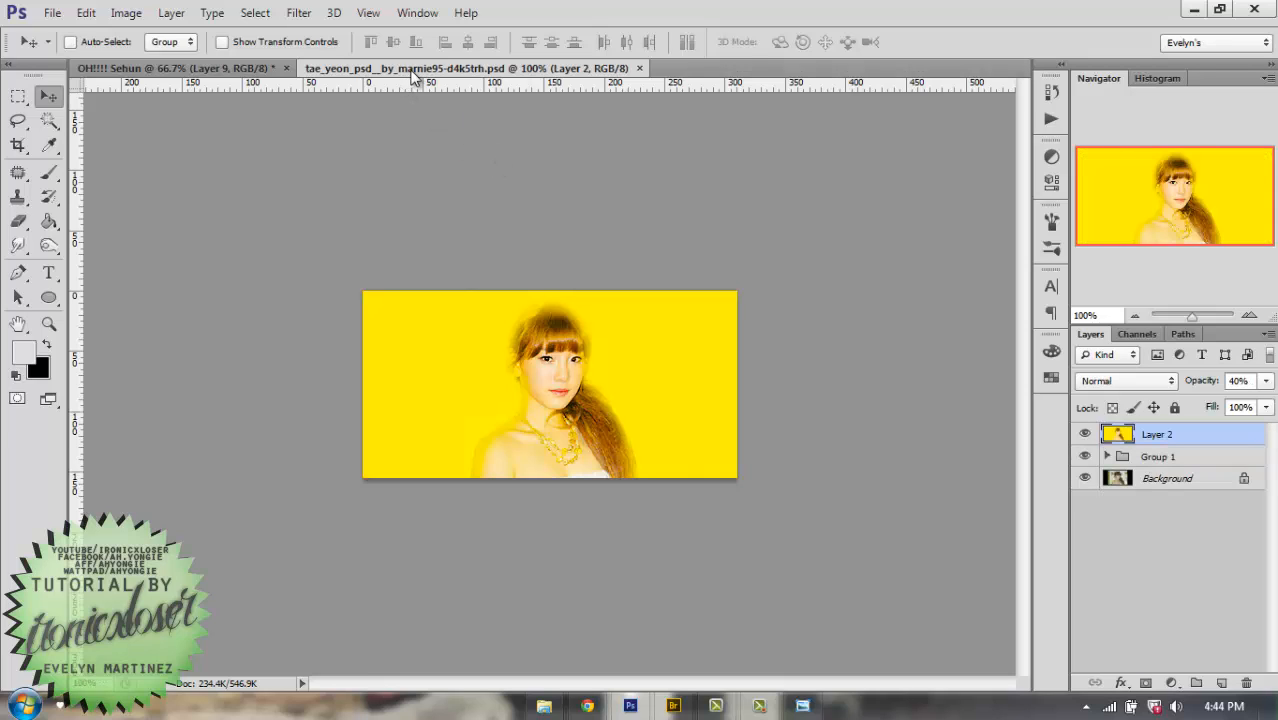
Hide Layer 2 and all adjustment layers inside Group 1, leaving the group's Layer 1 visible and selected.
{"action": "left_click", "coordinate": [1085, 436]}
{"action": "left_click", "coordinate": [1118, 458]}
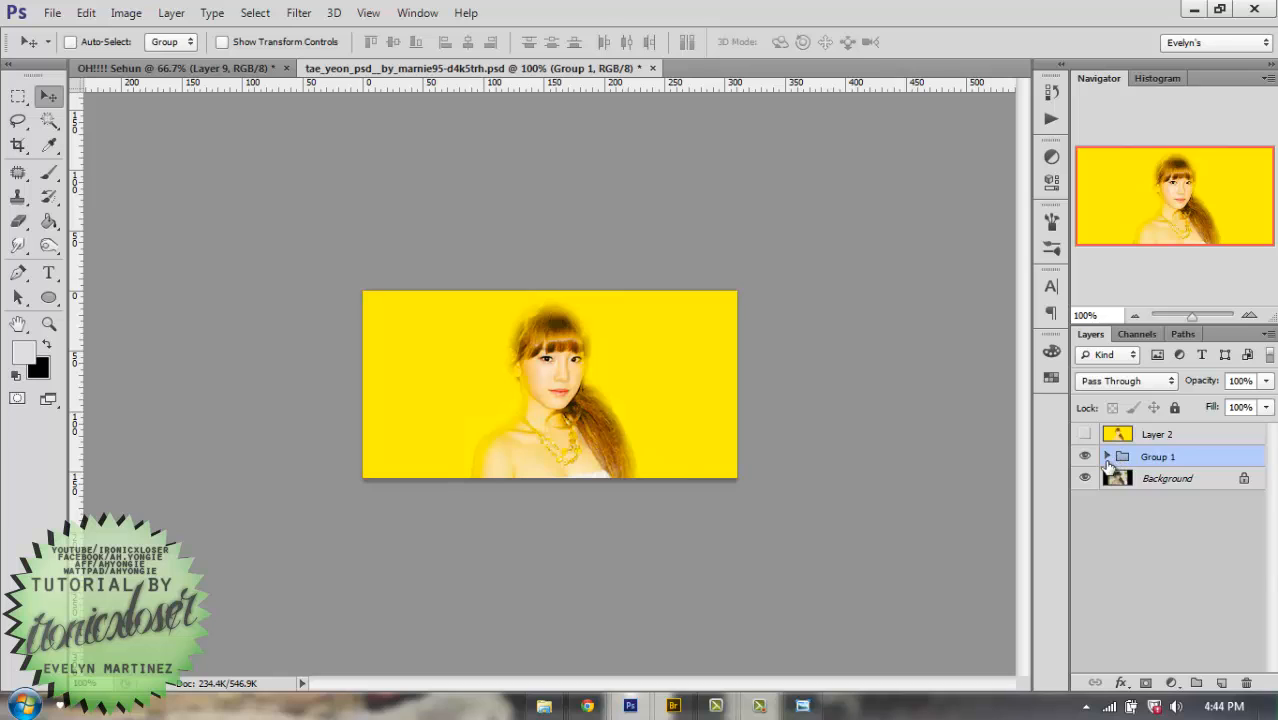
{"action": "left_click", "coordinate": [1106, 456]}
{"action": "scroll", "coordinate": [1132, 560], "scroll_direction": "down", "scroll_amount": 2}
{"action": "left_click", "coordinate": [1132, 641]}
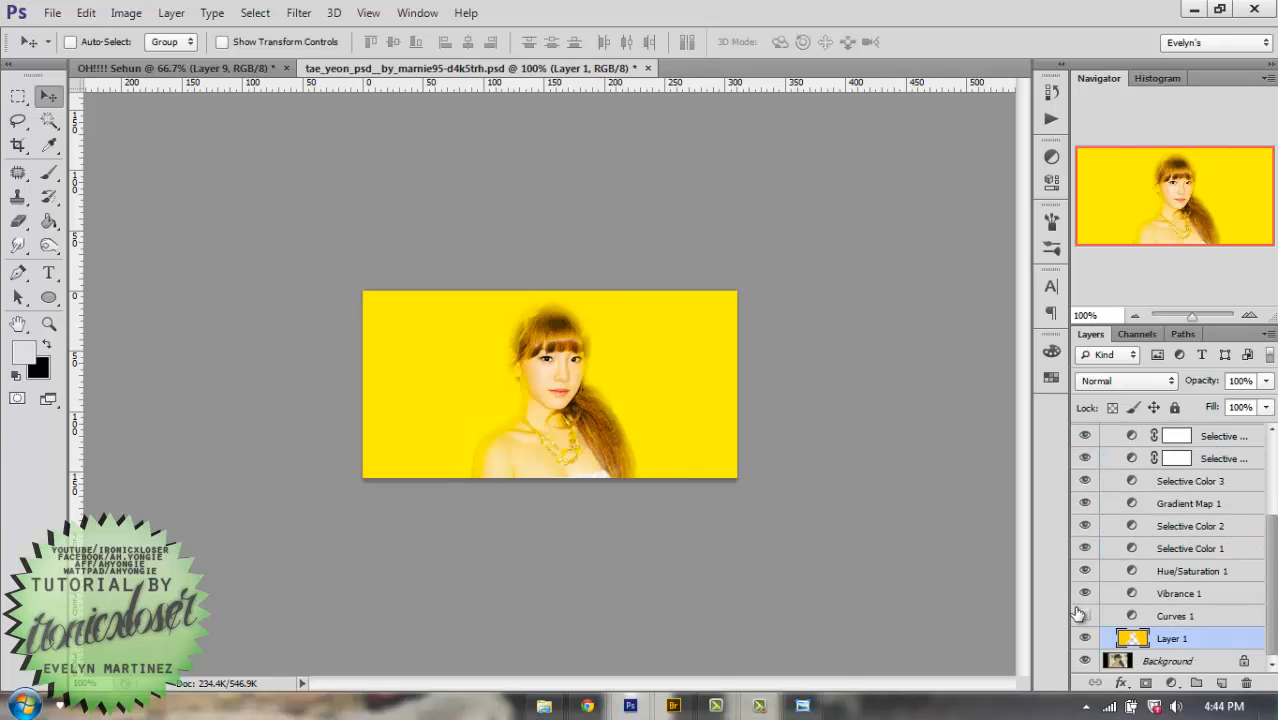
{"action": "left_click_drag", "start_coordinate": [1082, 614], "coordinate": [1091, 430]}
{"action": "scroll", "coordinate": [1094, 540], "scroll_direction": "up", "scroll_amount": 2}
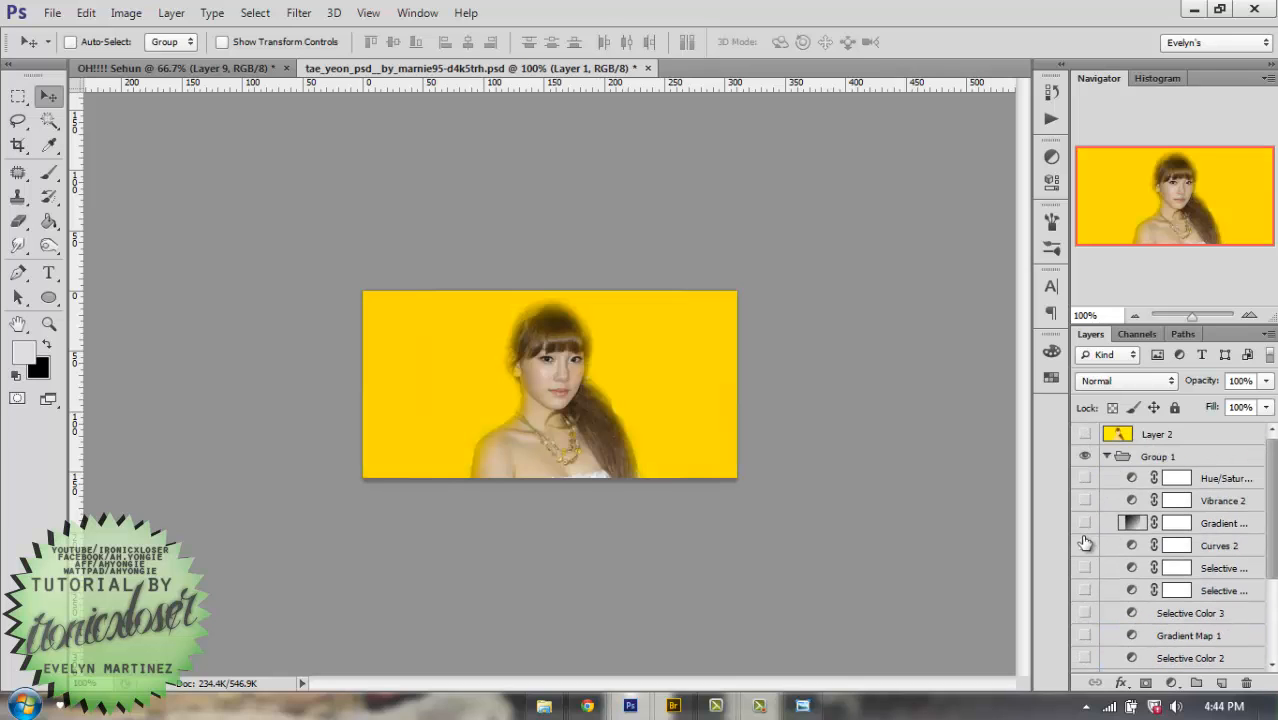
{"action": "scroll", "coordinate": [1105, 600], "scroll_direction": "down", "scroll_amount": 3}
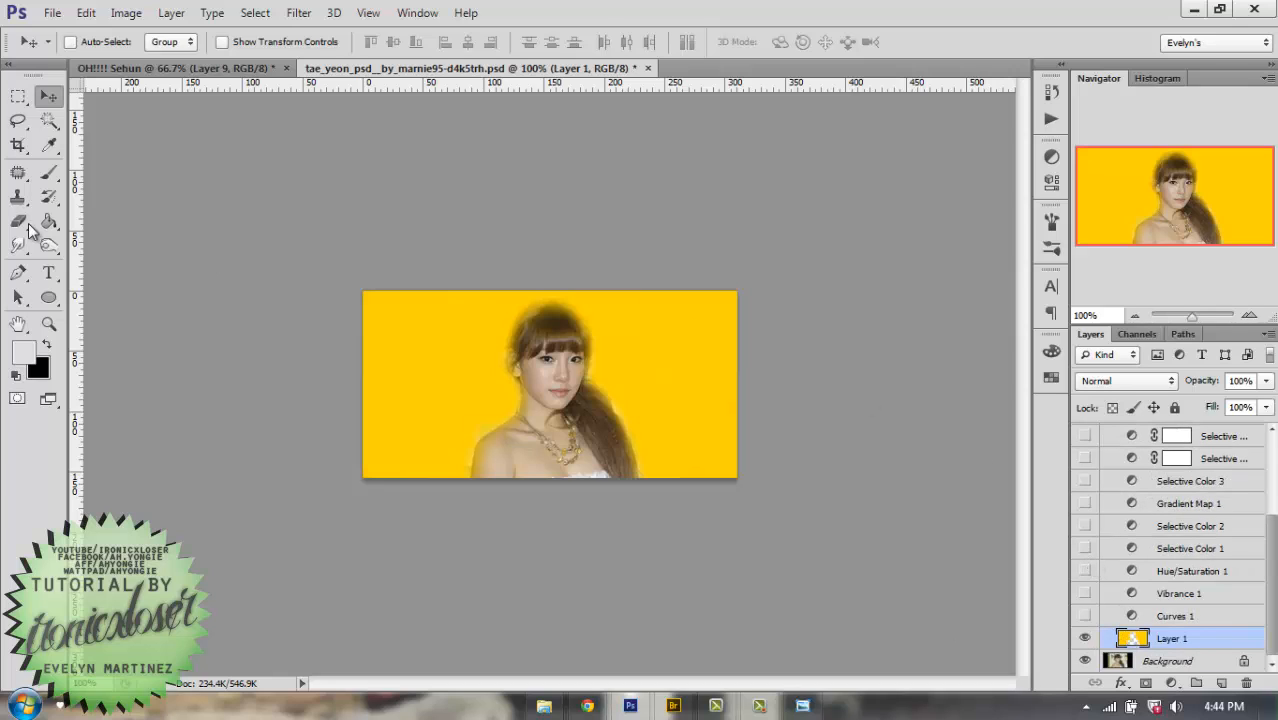
Sample the yellow background color and paint over the woman on Layer 1 with the 77 px brush until she is fully covered.
{"action": "left_click", "coordinate": [49, 146]}
{"action": "left_click", "coordinate": [433, 347]}
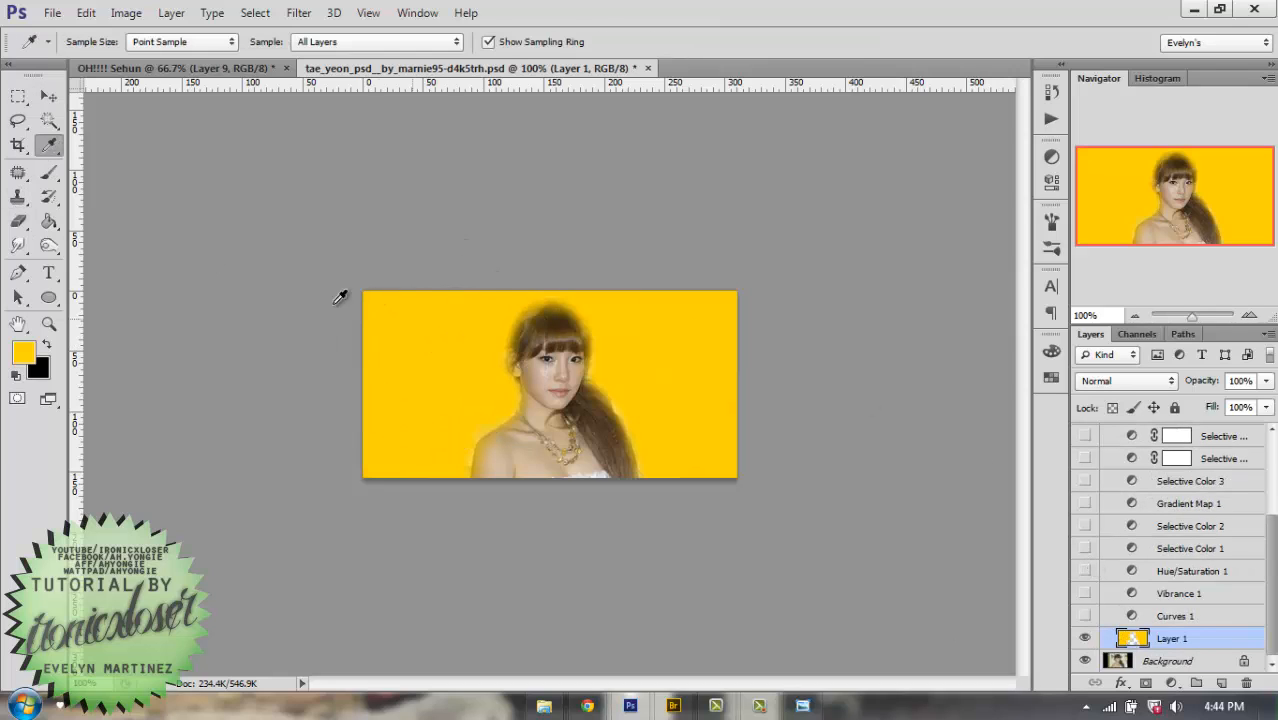
{"action": "left_click", "coordinate": [49, 173]}
{"action": "mouse_move", "coordinate": [659, 339]}
{"action": "left_mouse_down"}
{"action": "mouse_move", "coordinate": [633, 314]}
{"action": "mouse_move", "coordinate": [209, 349]}
{"action": "mouse_move", "coordinate": [391, 451]}
{"action": "mouse_move", "coordinate": [676, 463]}
{"action": "left_mouse_up"}
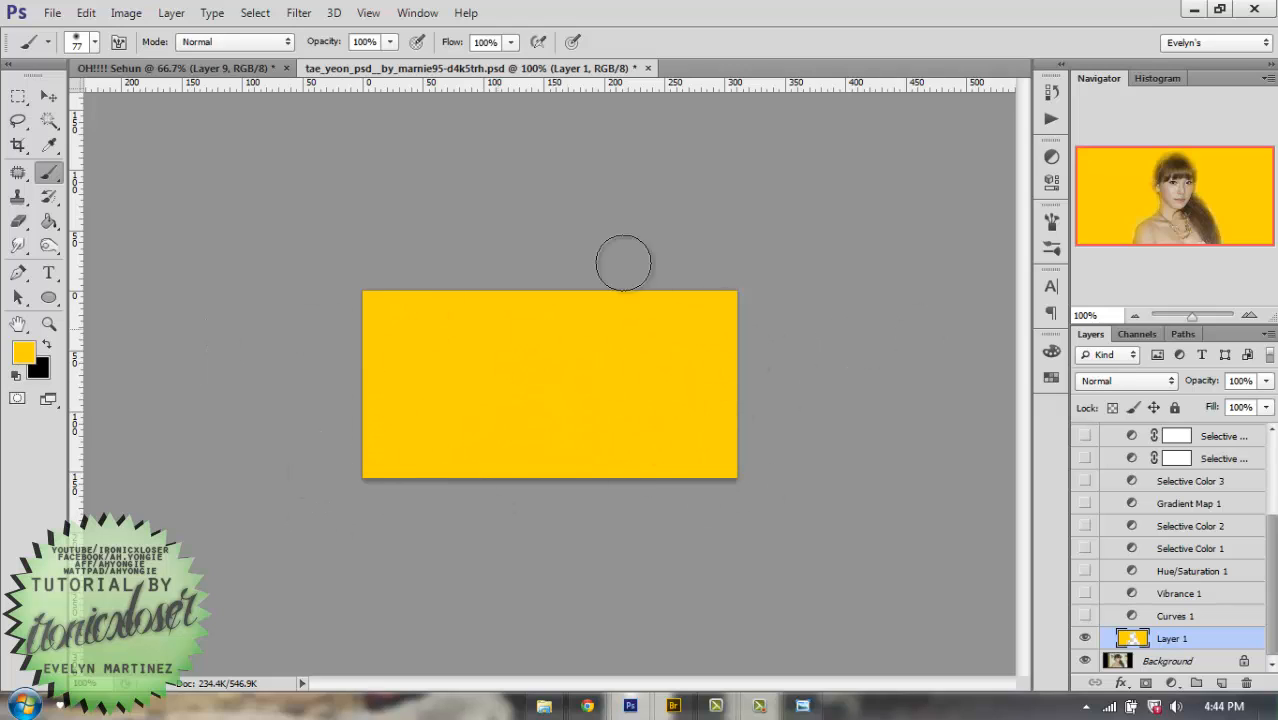
Turn the yellow Layer 1 light gray using Hue/Saturation with saturation -100 and lightness +67.
{"action": "left_click", "coordinate": [122, 12]}
{"action": "mouse_move", "coordinate": [150, 37]}
{"action": "left_click", "coordinate": [366, 145]}
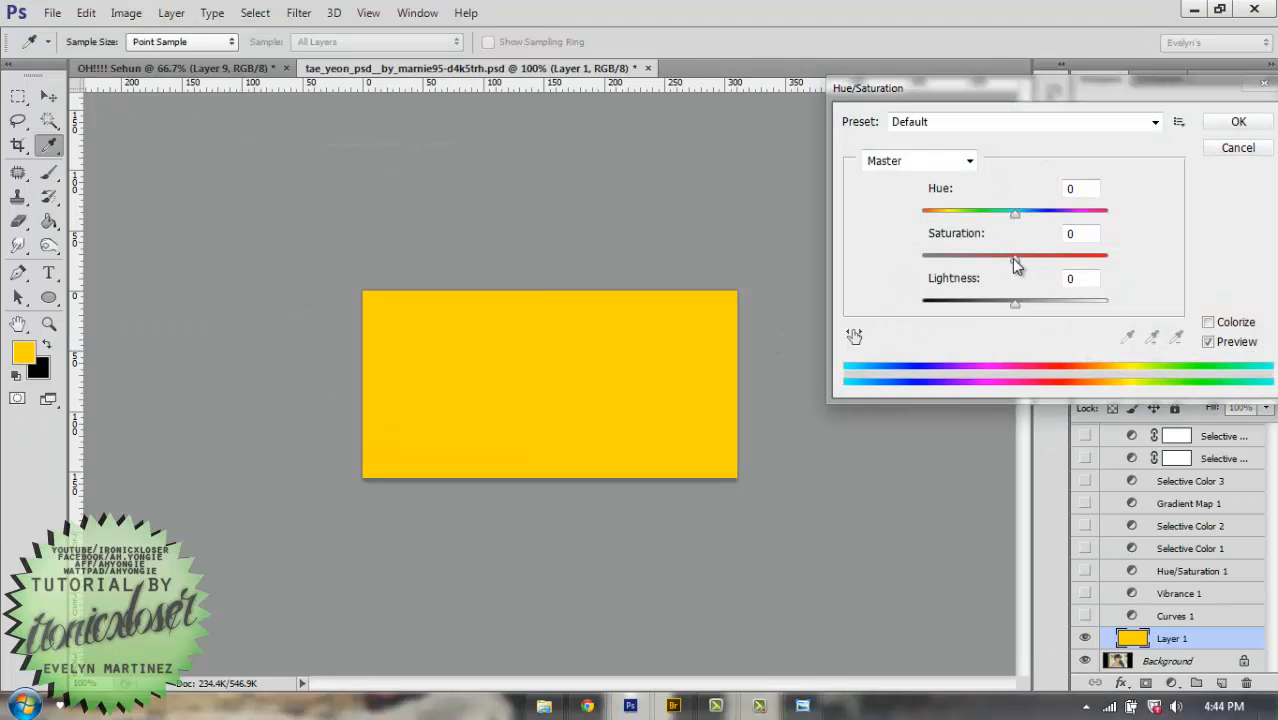
{"action": "left_click_drag", "start_coordinate": [1015, 263], "coordinate": [858, 280]}
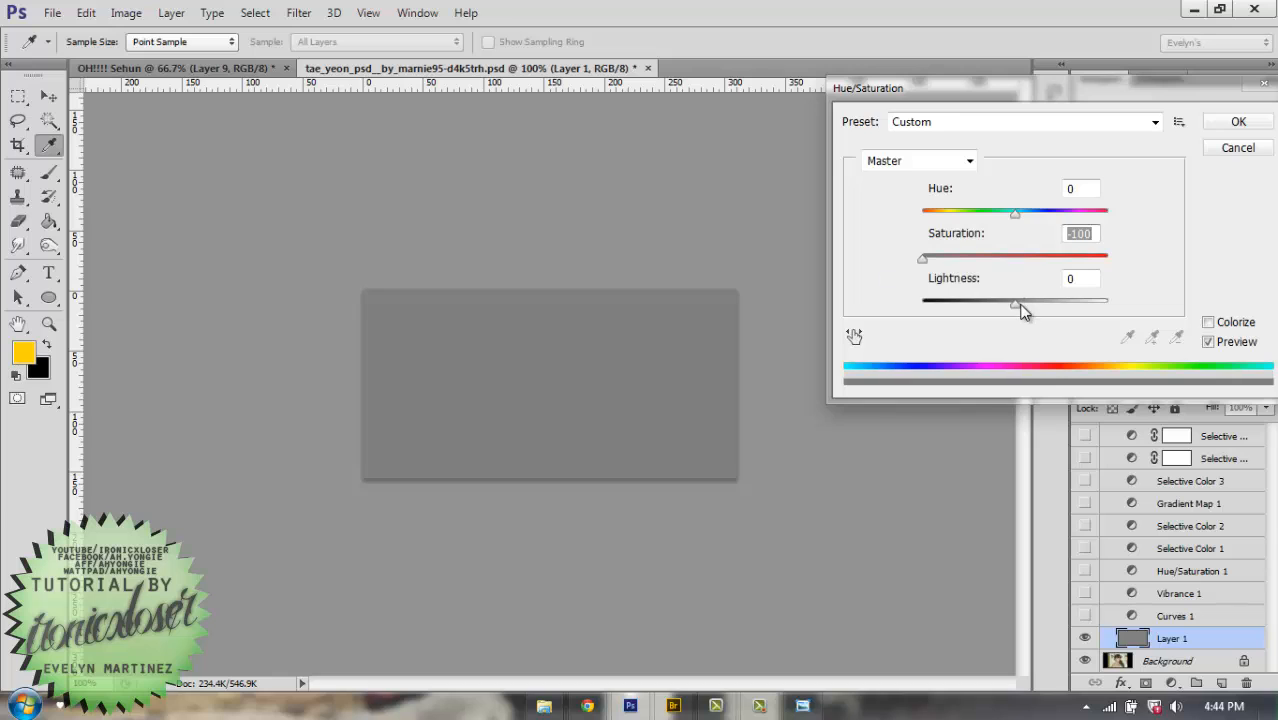
{"action": "left_click_drag", "start_coordinate": [1021, 307], "coordinate": [1078, 308]}
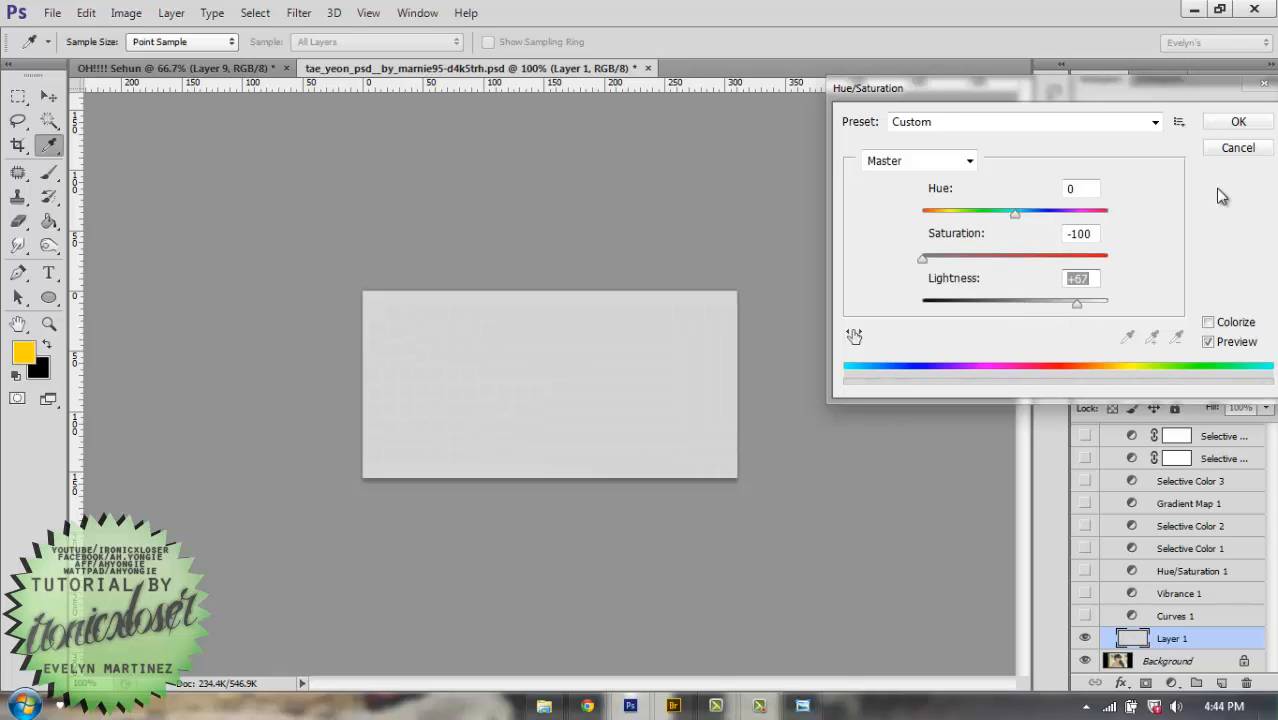
{"action": "left_click", "coordinate": [1238, 121]}
Make all adjustment layers in Group 1 visible again, from Hue/Saturation down to Curves 1.
{"action": "scroll", "coordinate": [1174, 478], "scroll_direction": "up", "scroll_amount": 3}
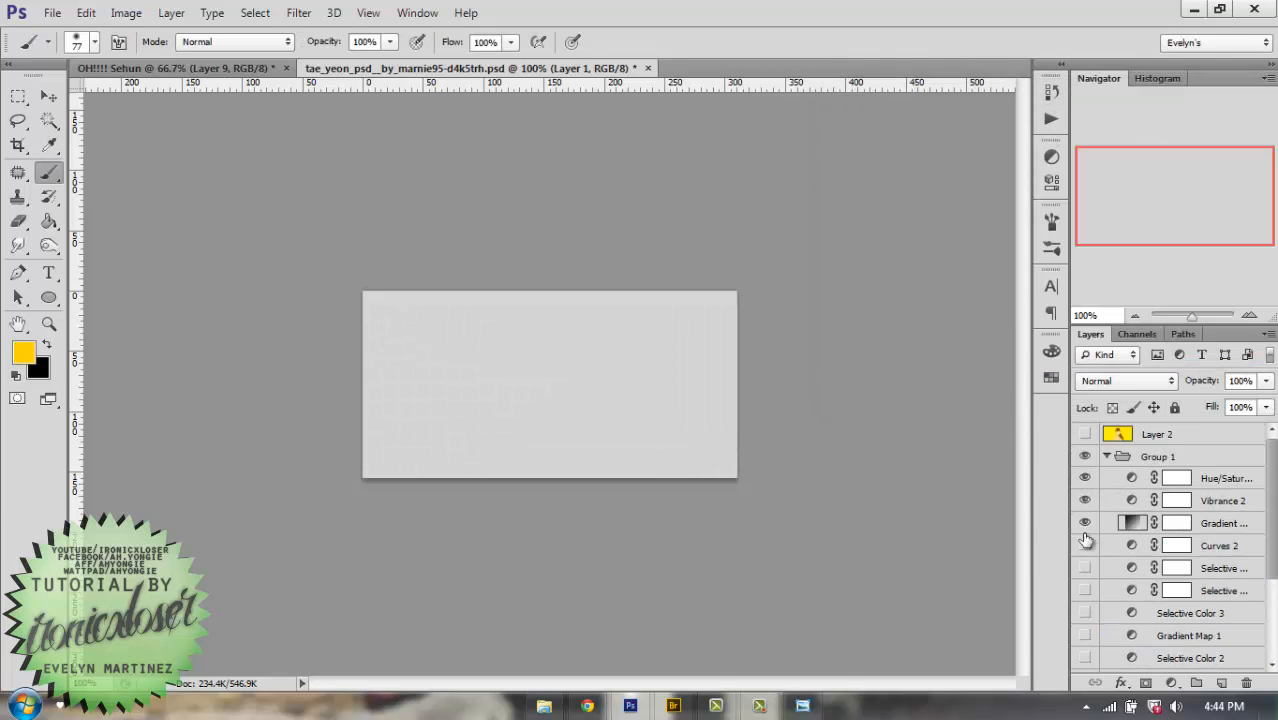
{"action": "scroll", "coordinate": [1100, 668], "scroll_direction": "down", "scroll_amount": 2}
{"action": "scroll", "coordinate": [1106, 605], "scroll_direction": "down", "scroll_amount": 2}
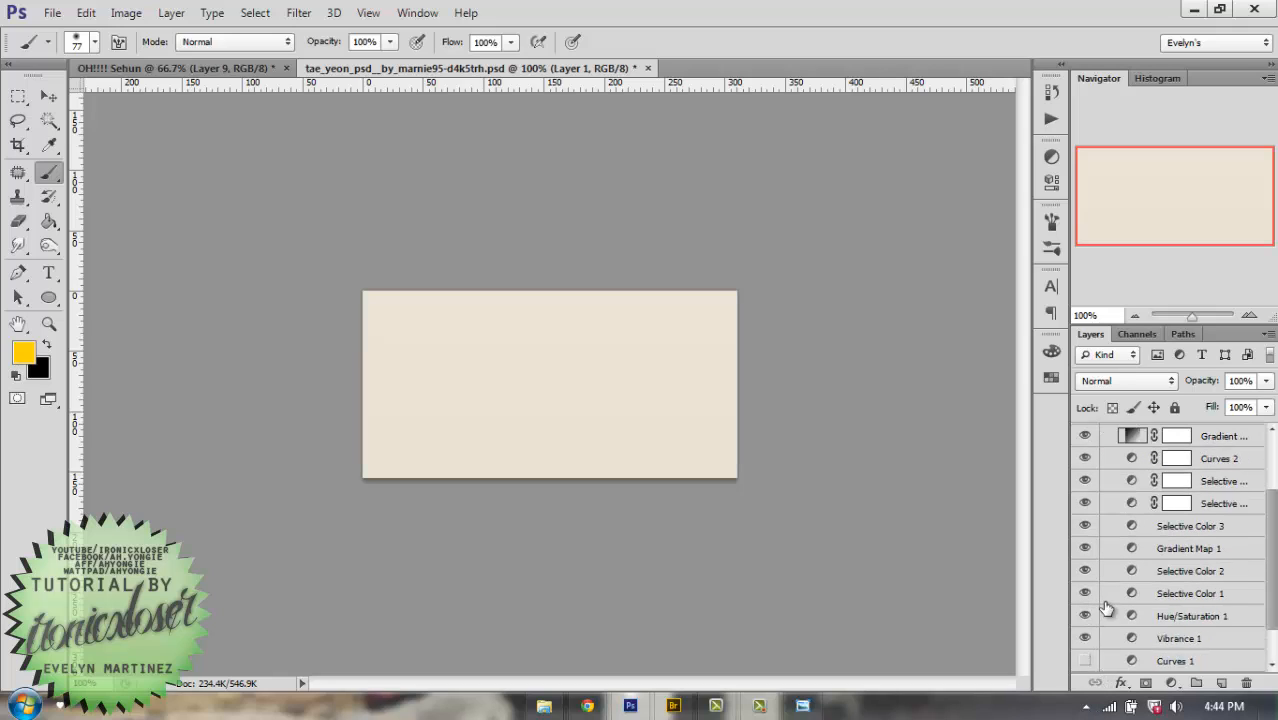
{"action": "left_click", "coordinate": [1088, 615]}
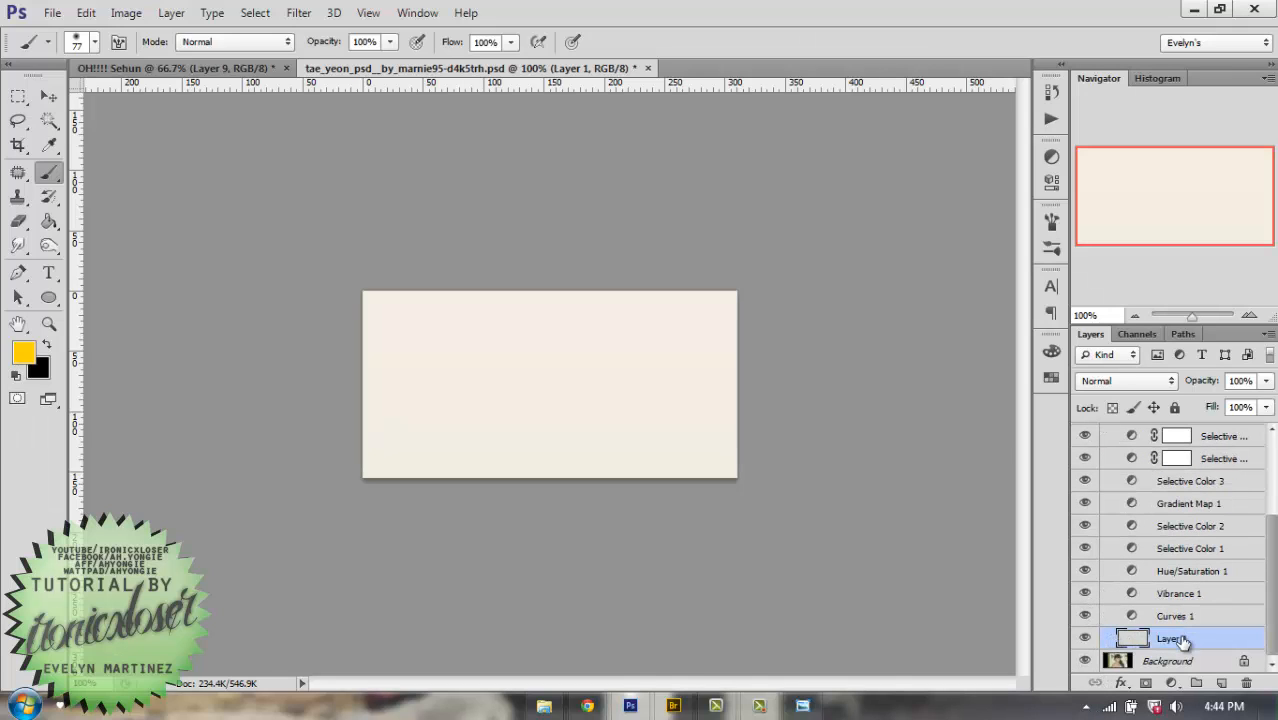
Collapse Group 1, copy it into the poster above the red light layer, and place its rectangle over the characters' upper bodies.
{"action": "scroll", "coordinate": [1146, 475], "scroll_direction": "up", "scroll_amount": 3}
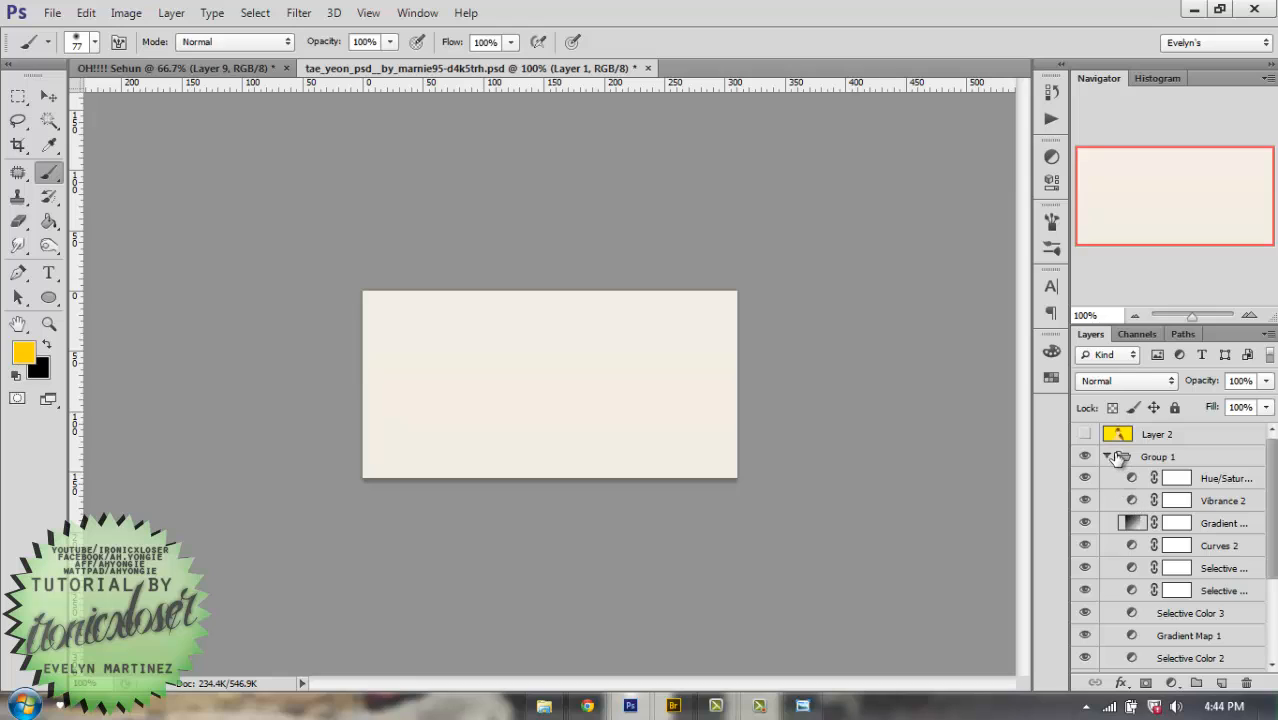
{"action": "left_click", "coordinate": [1136, 460]}
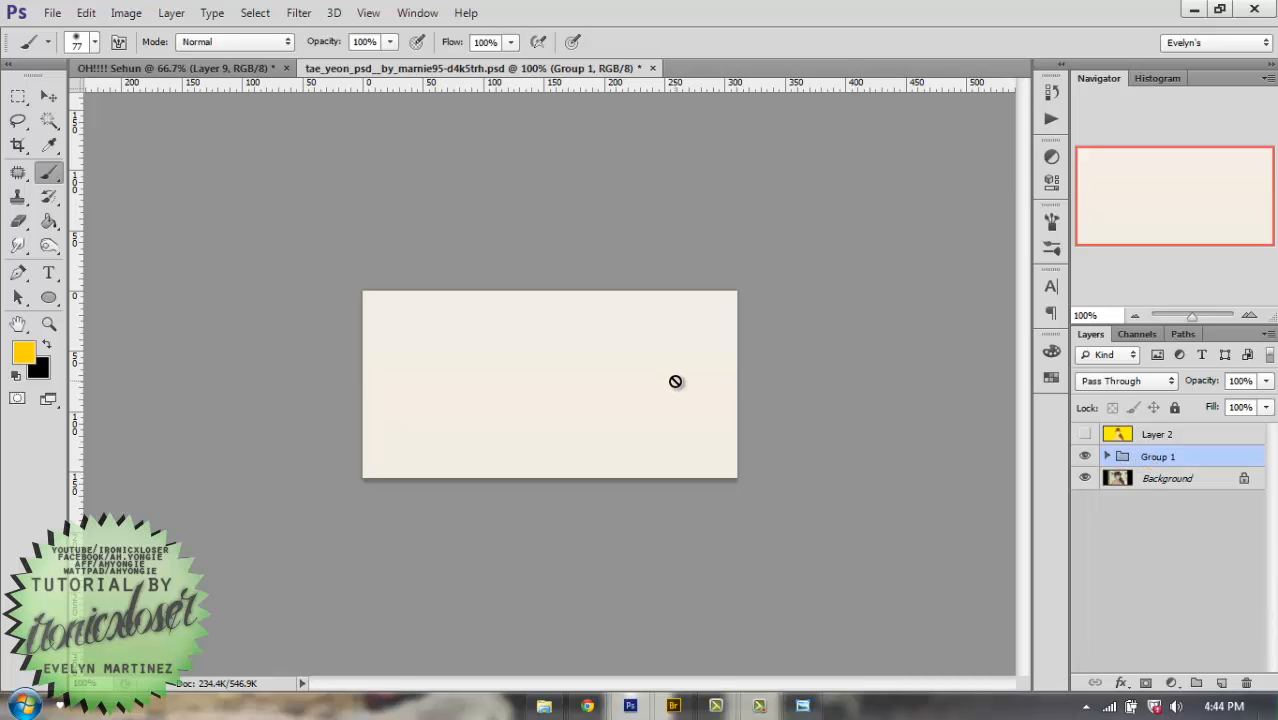
{"action": "key", "text": "v"}
{"action": "left_click_drag", "start_coordinate": [585, 351], "coordinate": [490, 325]}
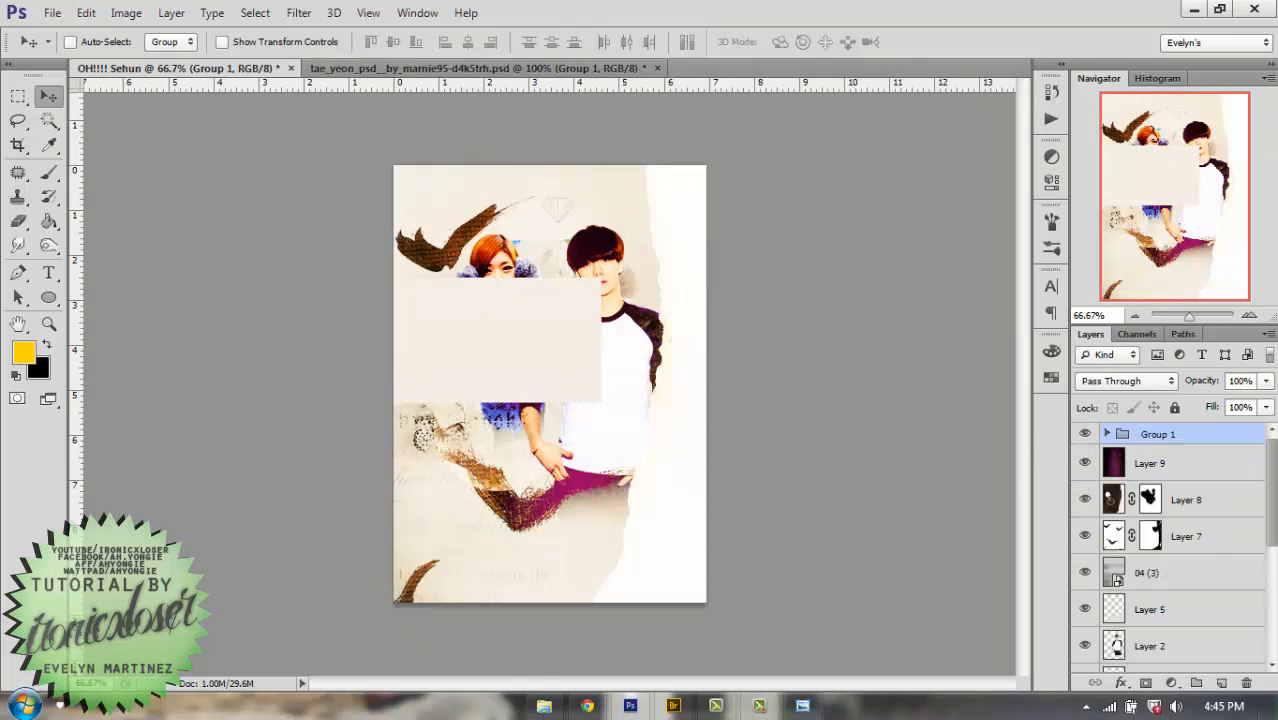
{"action": "left_click_drag", "start_coordinate": [590, 330], "coordinate": [643, 352]}
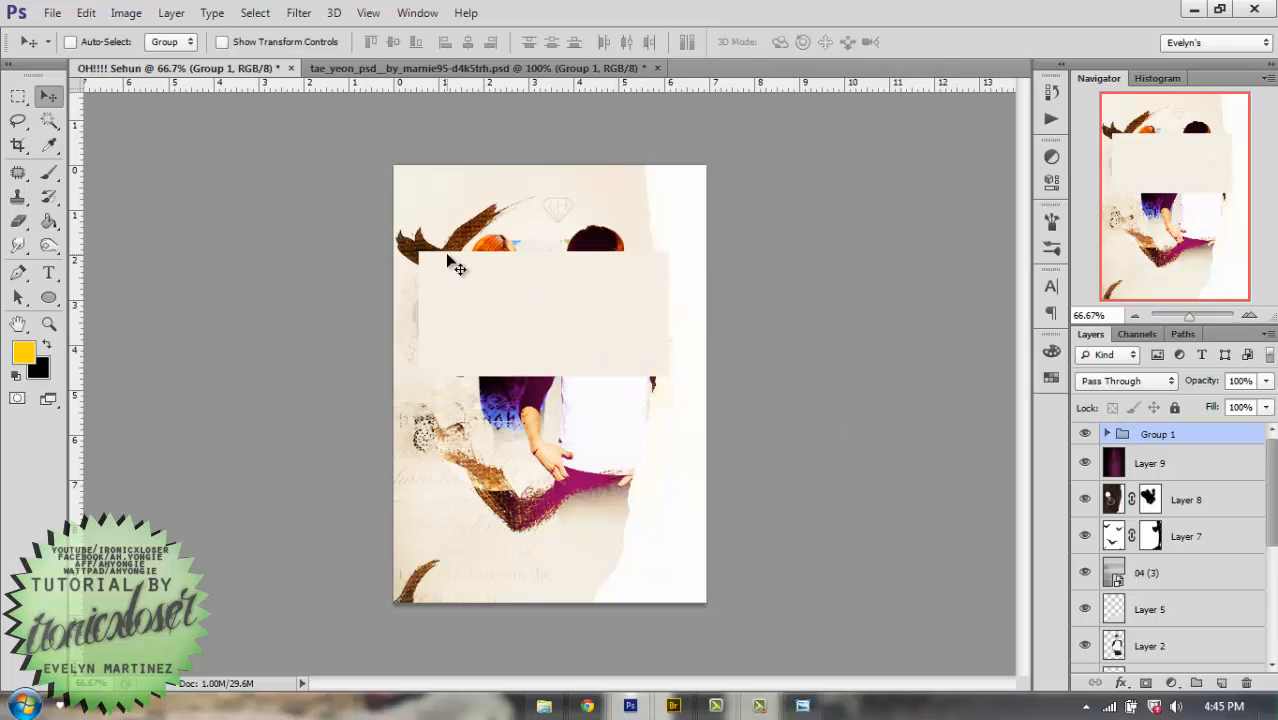
Stretch Group 1 to 142.5% width and 364% height so its rectangle covers the entire poster.
{"action": "key", "text": "ctrl+t"}
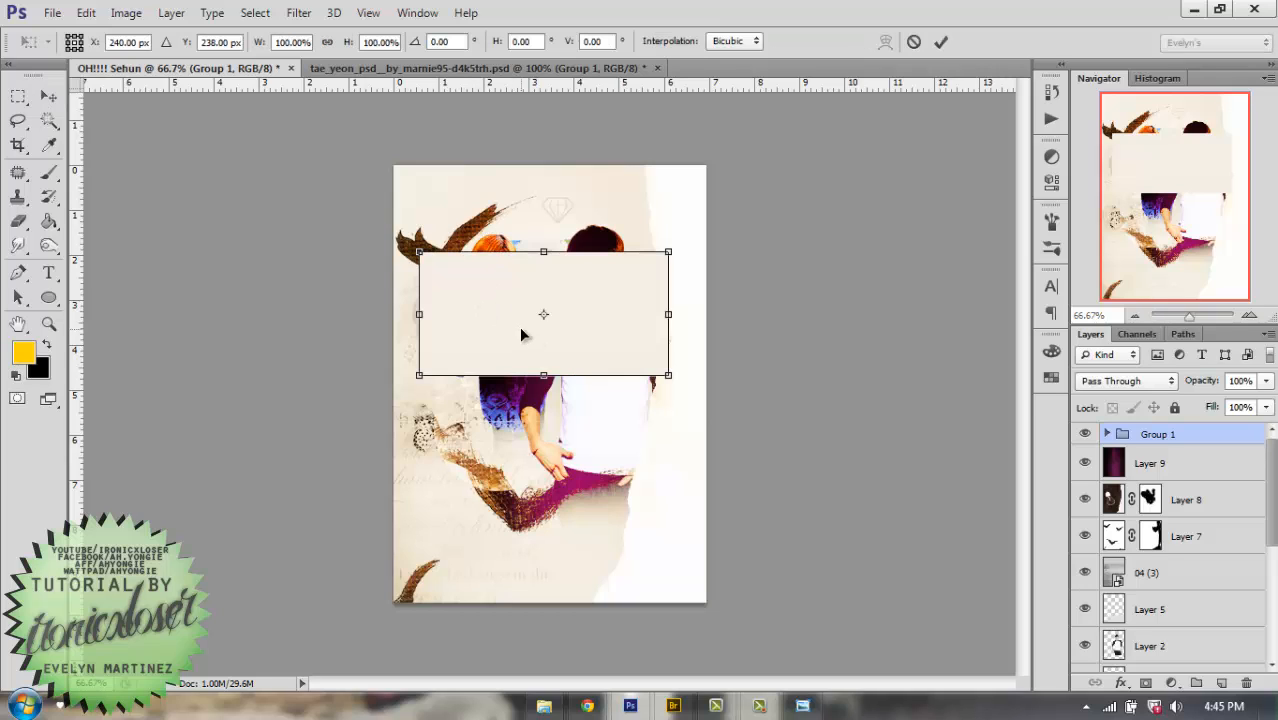
{"action": "left_click_drag", "start_coordinate": [672, 378], "coordinate": [722, 611]}
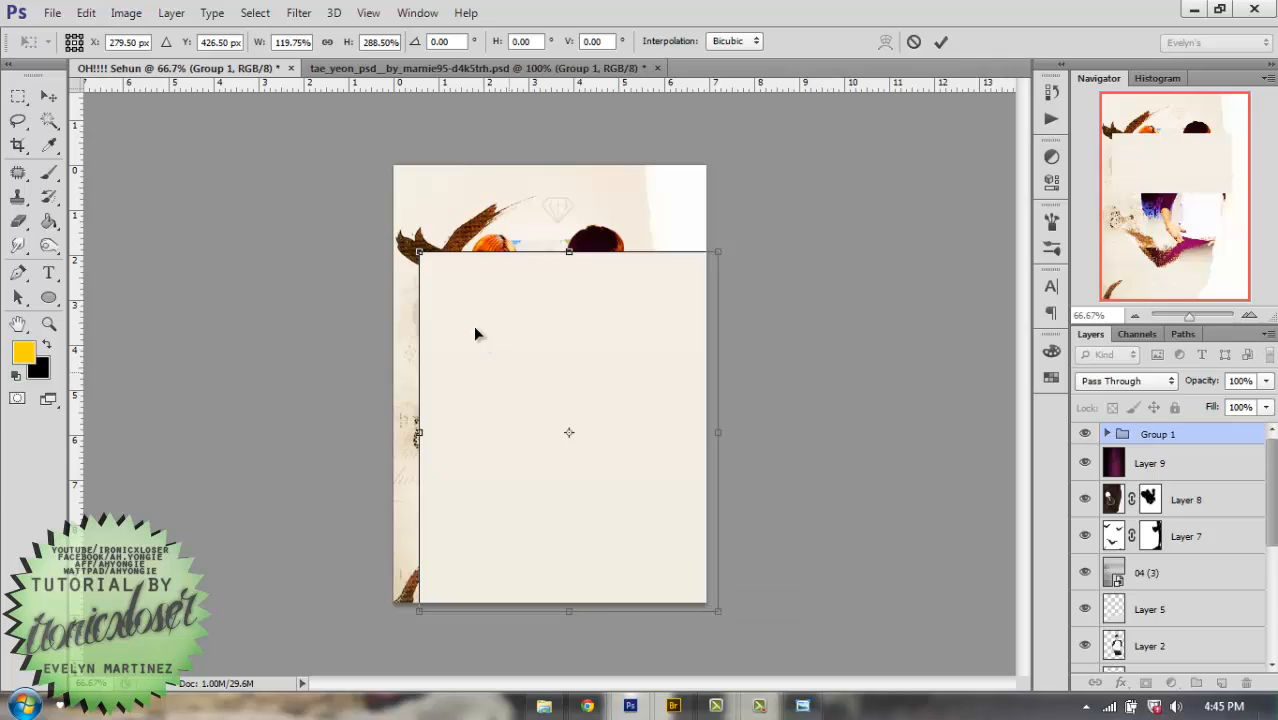
{"action": "left_click_drag", "start_coordinate": [391, 228], "coordinate": [363, 150]}
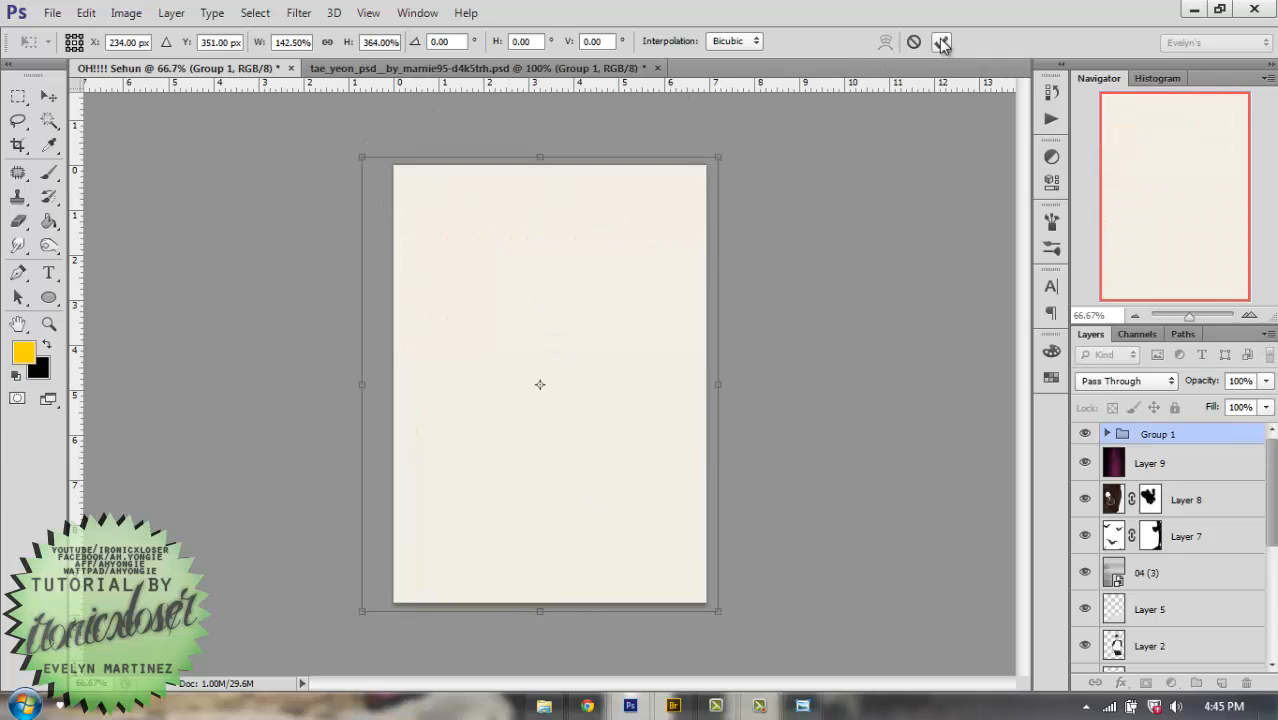
{"action": "left_click", "coordinate": [941, 42]}
Set the blend mode of the gray Layer 1 at the base of Group 1 to Multiply.
{"action": "left_click", "coordinate": [1108, 434]}
{"action": "scroll", "coordinate": [1170, 530], "scroll_direction": "down", "scroll_amount": 8}
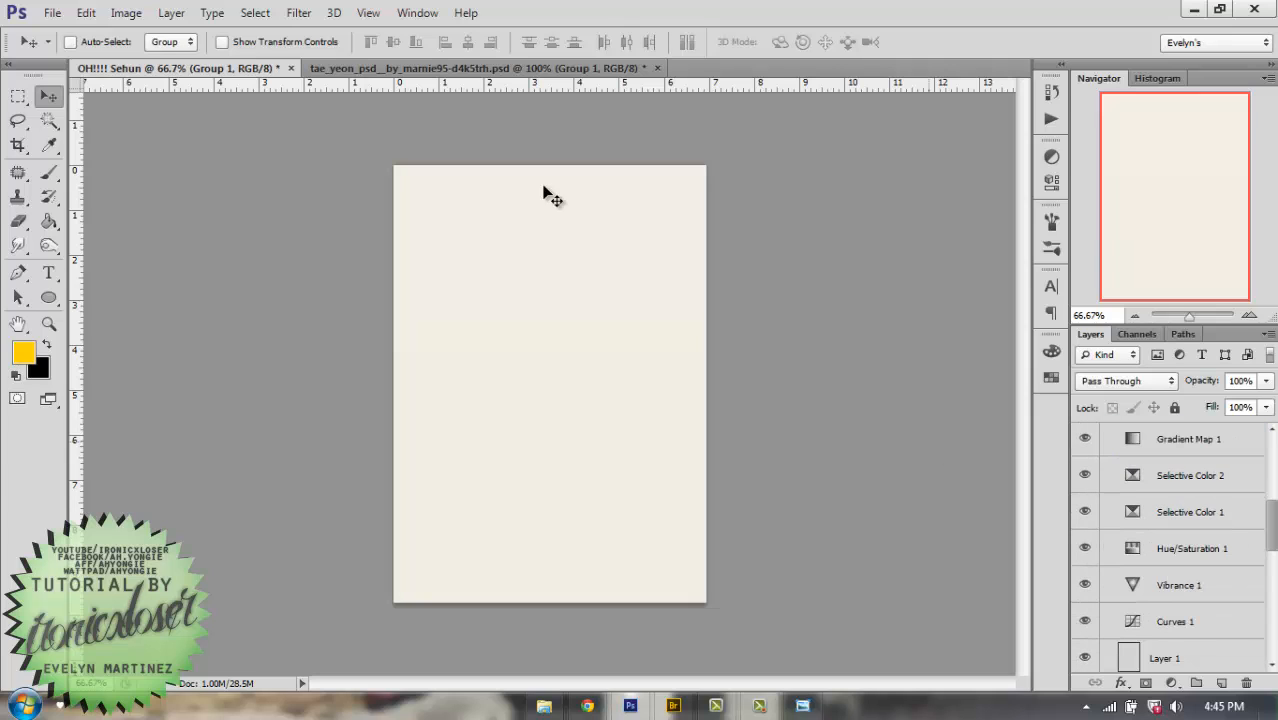
{"action": "scroll", "coordinate": [1157, 540], "scroll_direction": "up", "scroll_amount": 3}
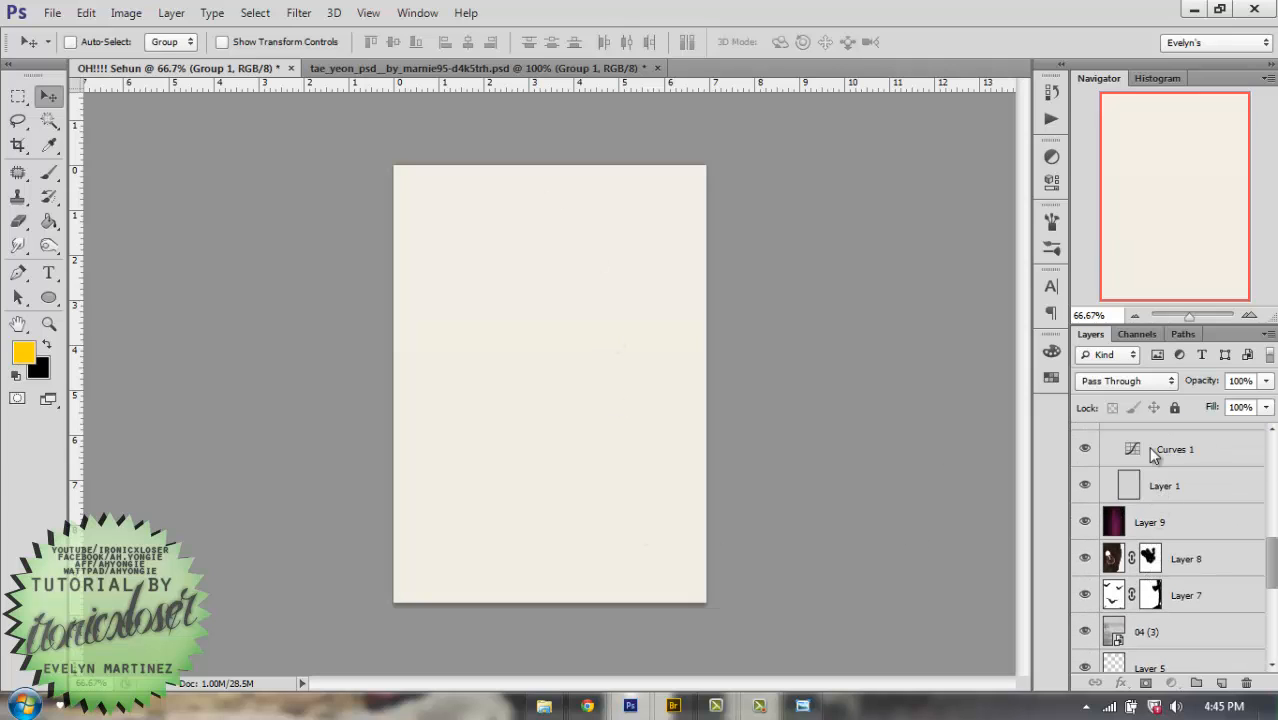
{"action": "left_click", "coordinate": [1153, 482]}
{"action": "left_click", "coordinate": [1132, 360]}
{"action": "left_click", "coordinate": [1172, 382]}
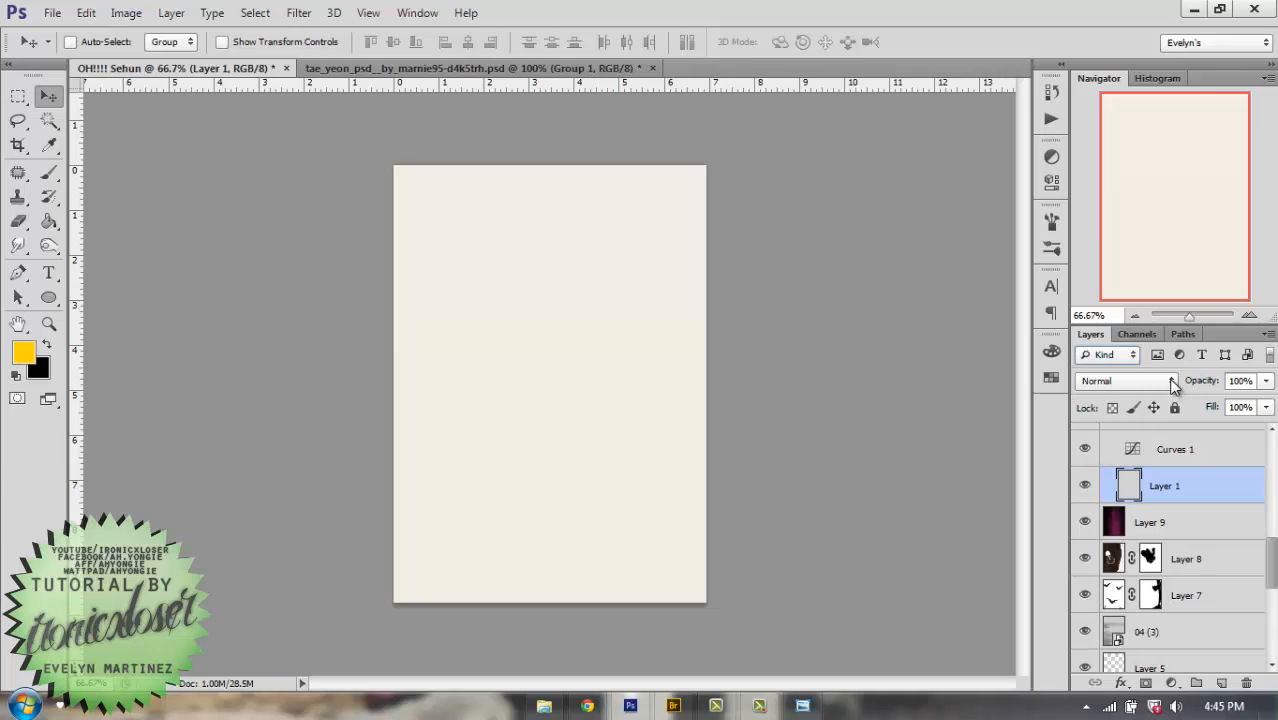
{"action": "left_click", "coordinate": [1172, 382]}
{"action": "left_click", "coordinate": [1097, 70]}
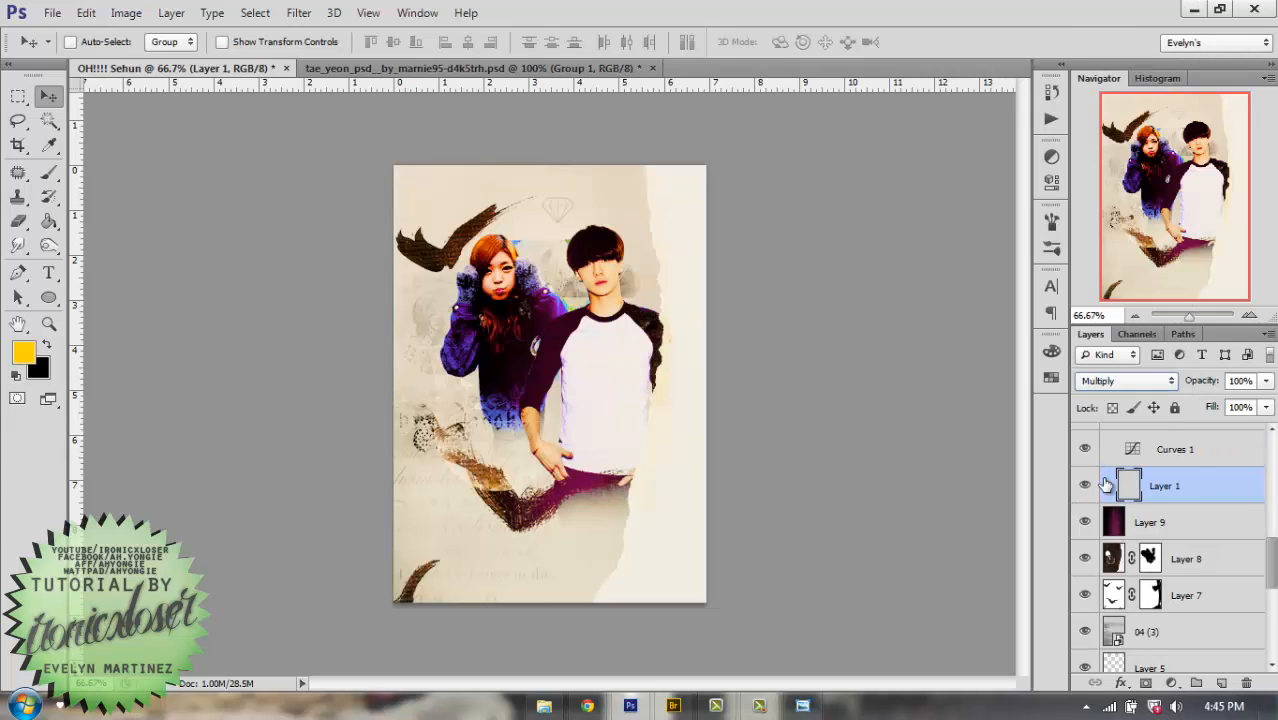
Collapse Group 1 and switch to Windows Photo Viewer to view the finished poster image.
{"action": "scroll", "coordinate": [1106, 485], "scroll_direction": "up", "scroll_amount": 10}
{"action": "left_click", "coordinate": [1107, 435]}
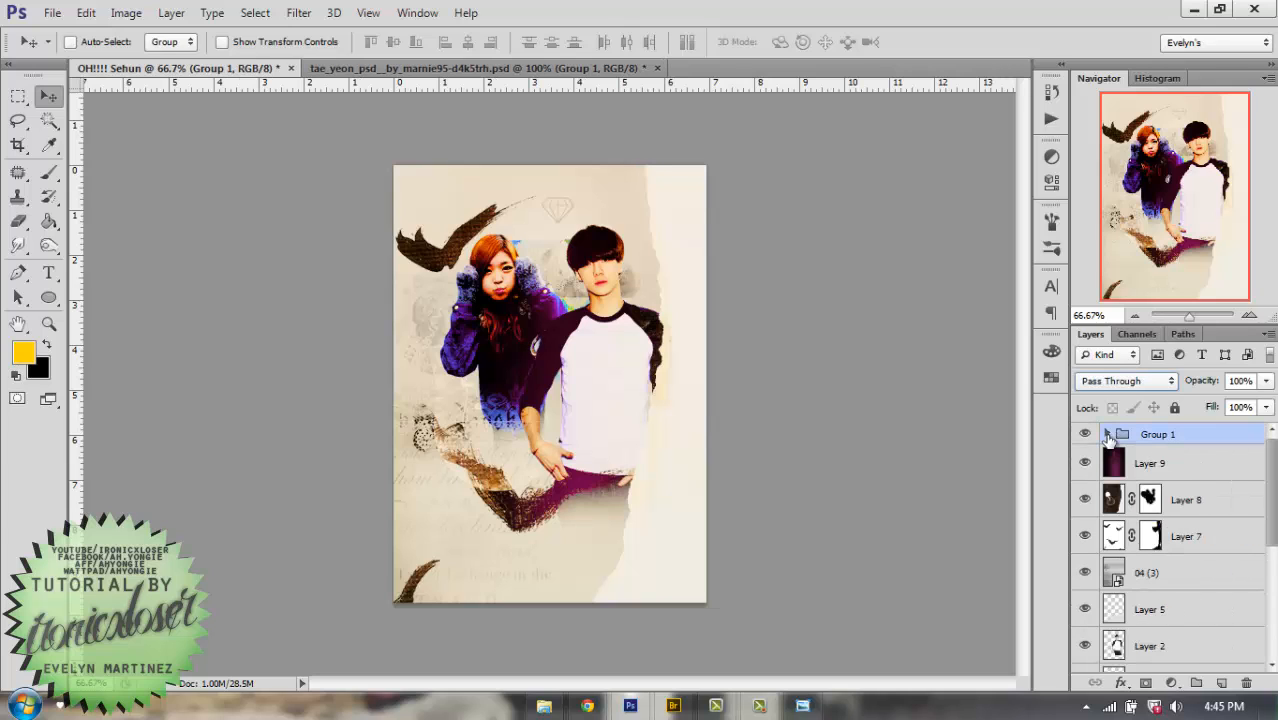
{"action": "left_click", "coordinate": [802, 706]}
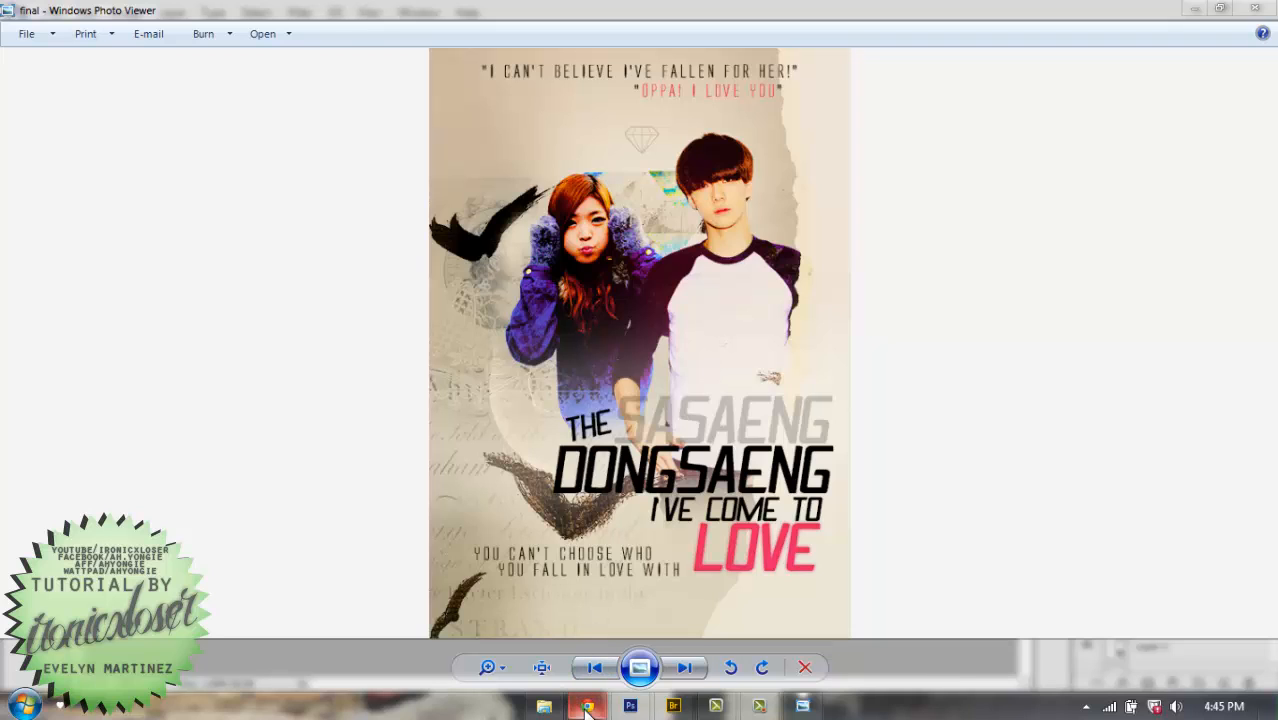
{"action": "left_click_drag", "start_coordinate": [587, 709], "coordinate": [482, 665]}
{"action": "left_click_drag", "start_coordinate": [575, 675], "coordinate": [597, 683]}
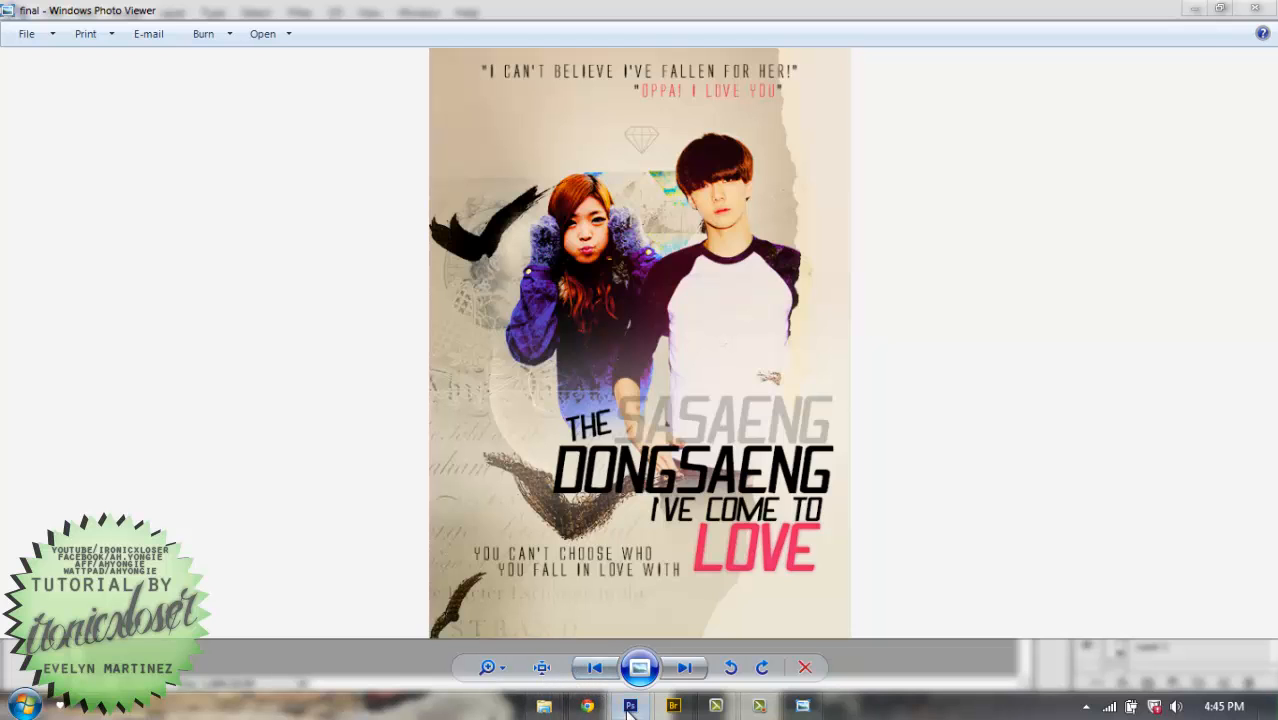
Switch back to Photoshop, open the finished OH!! SeHun.psd, and close the tae_yeon coloring PSD without saving.
{"action": "left_click", "coordinate": [630, 707]}
{"action": "left_click", "coordinate": [51, 12]}
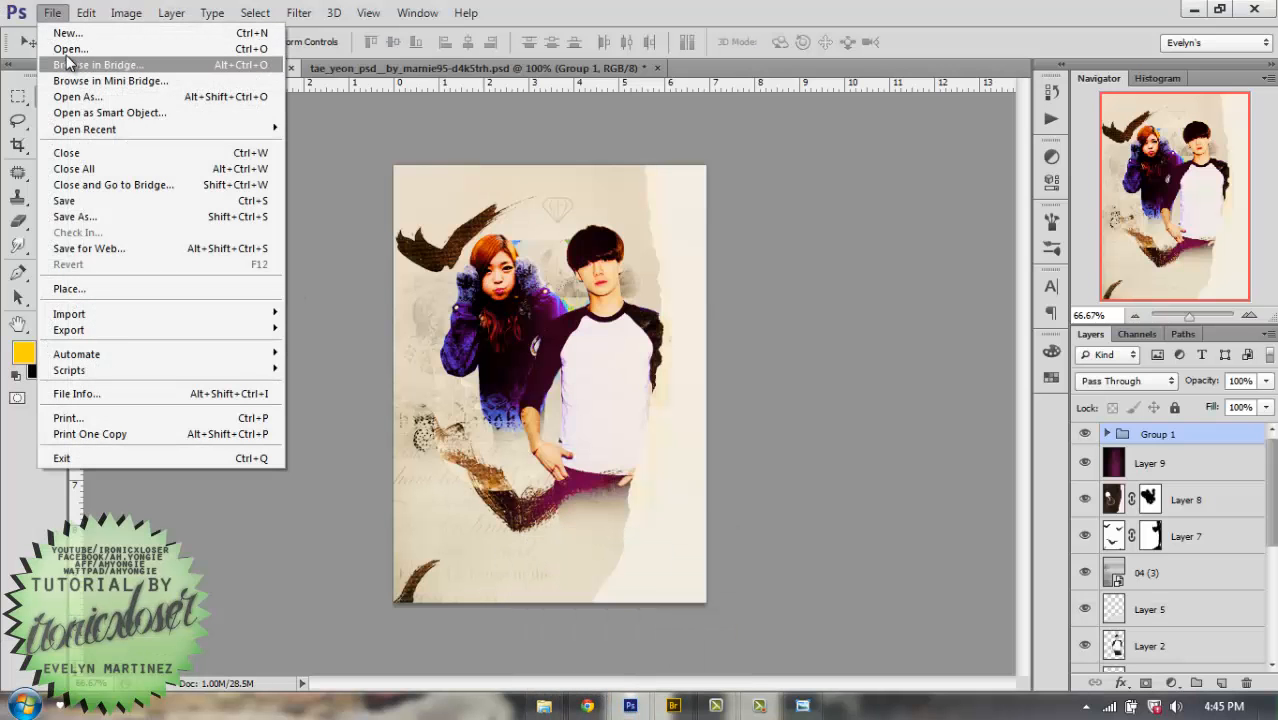
{"action": "left_click", "coordinate": [68, 48]}
{"action": "double_click", "coordinate": [700, 262]}
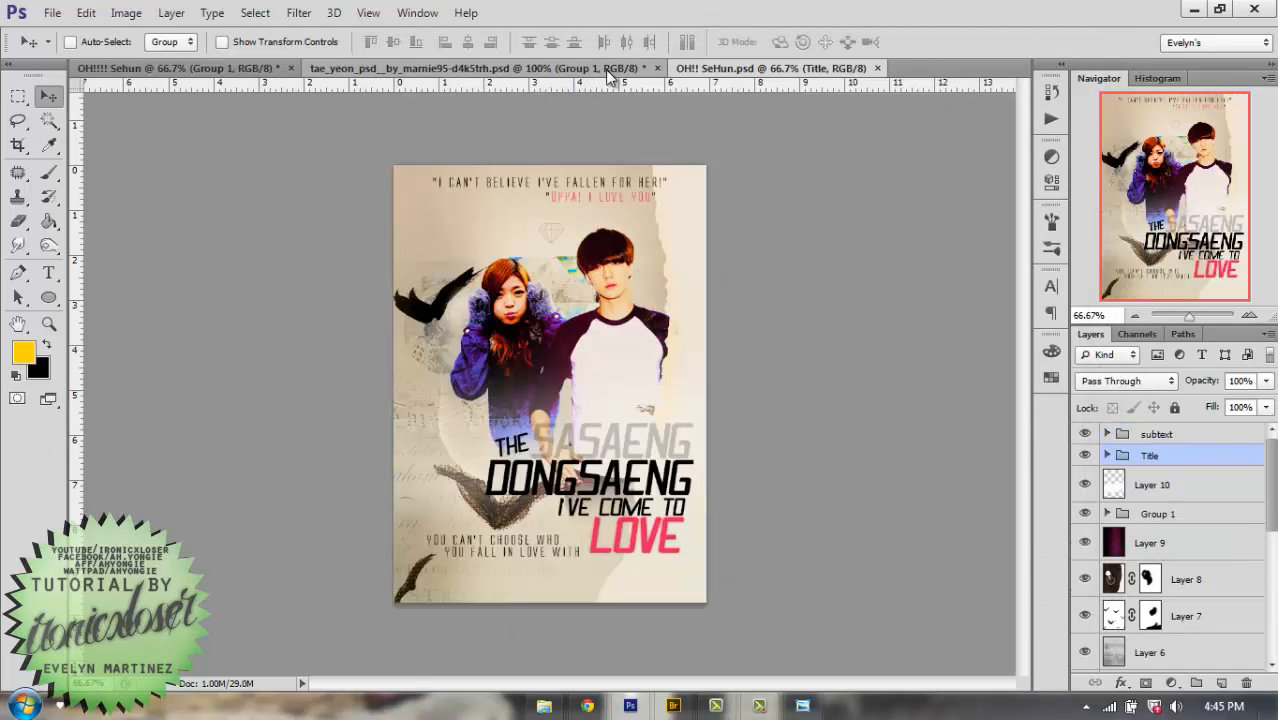
{"action": "left_click", "coordinate": [657, 68]}
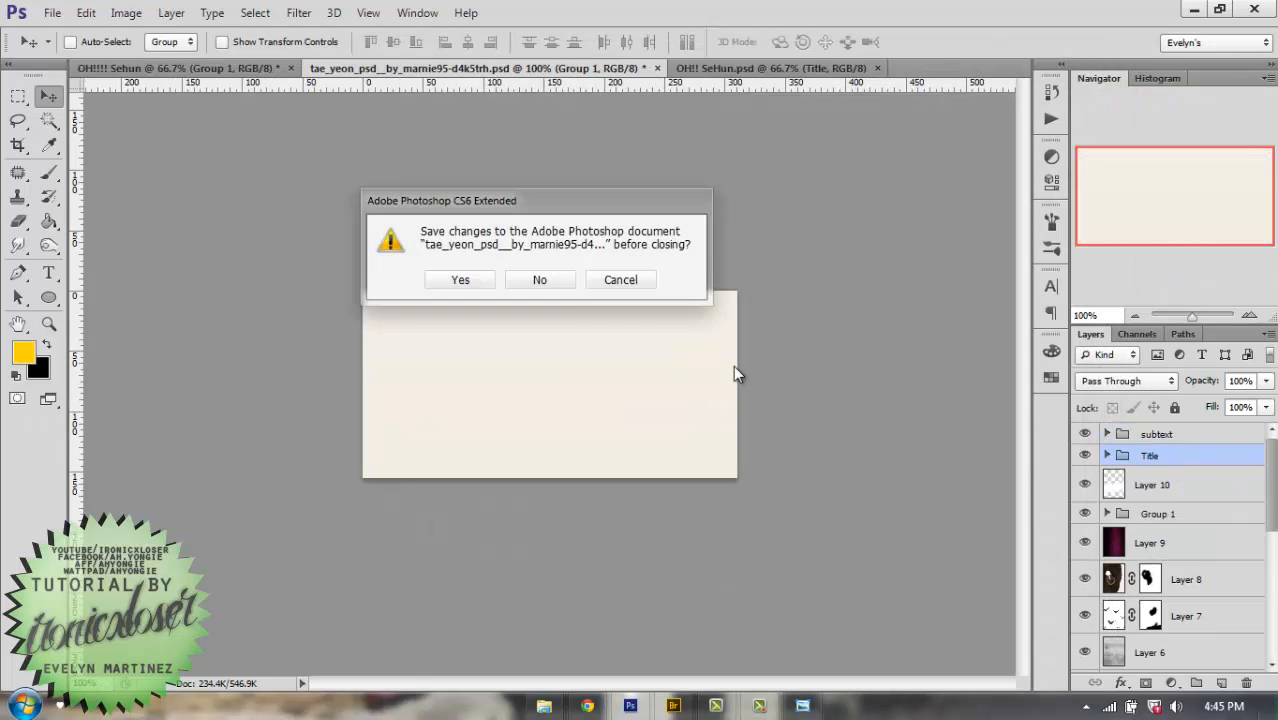
{"action": "left_click", "coordinate": [558, 283]}
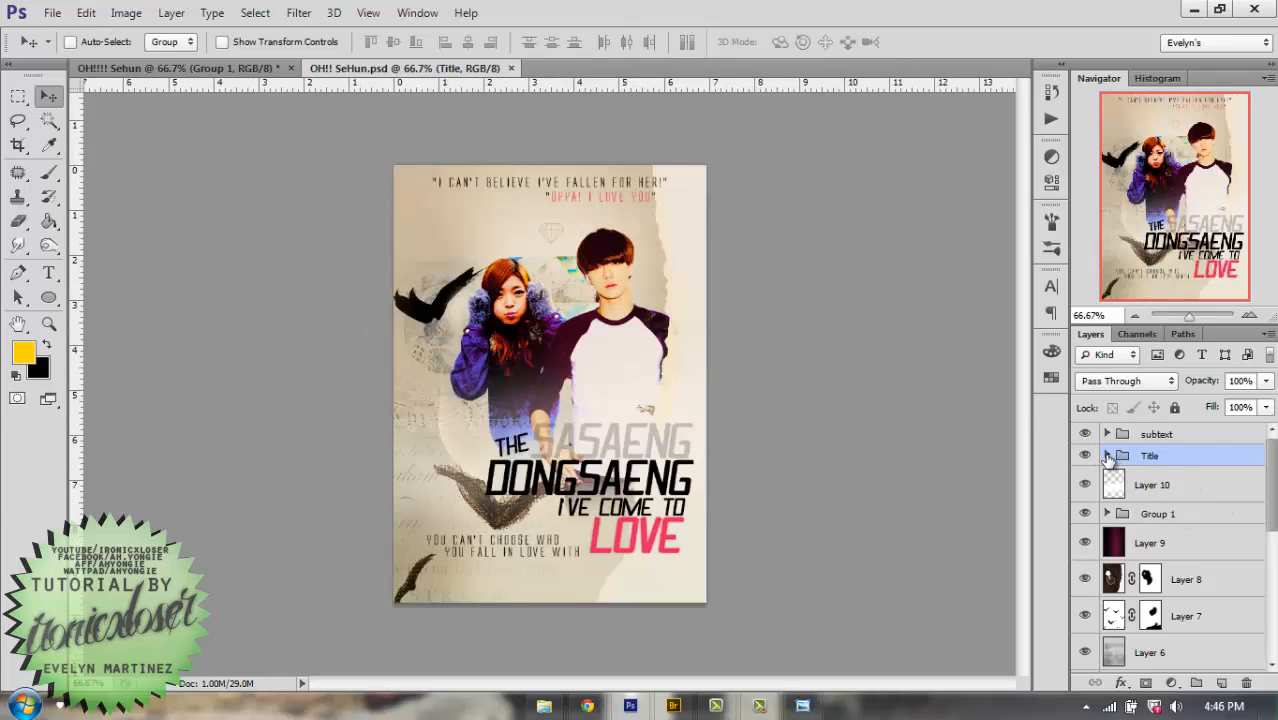
Expand the Title group in OH!! SeHun.psd and check the font settings of its sasaeng and dongsaeng text layers.
{"action": "left_click", "coordinate": [1107, 456]}
{"action": "left_click", "coordinate": [1180, 560]}
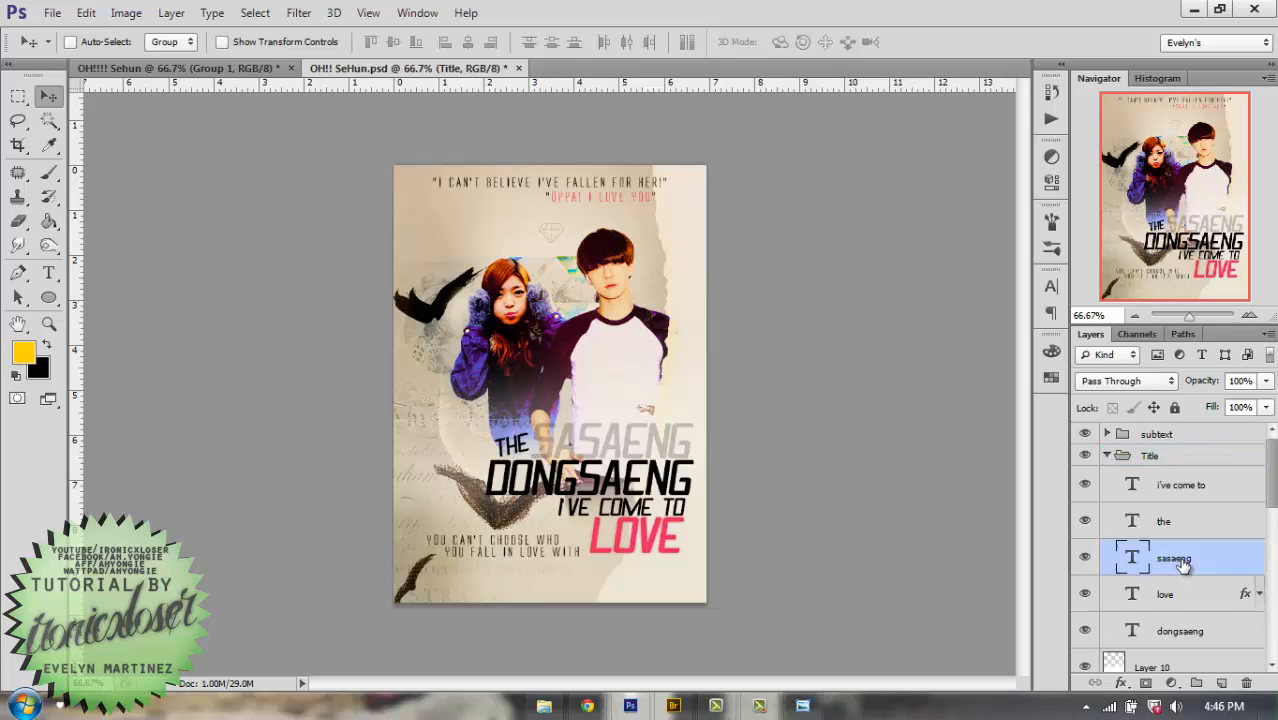
{"action": "left_click", "coordinate": [50, 274]}
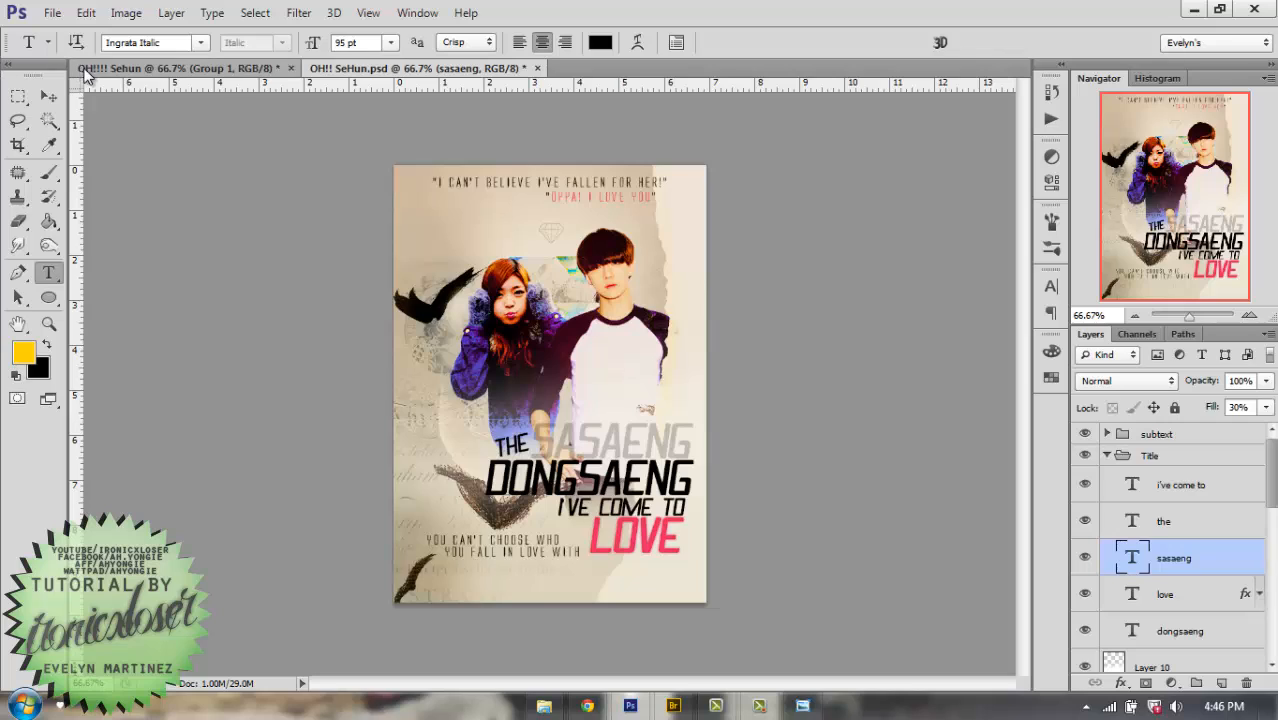
{"action": "left_click", "coordinate": [198, 72]}
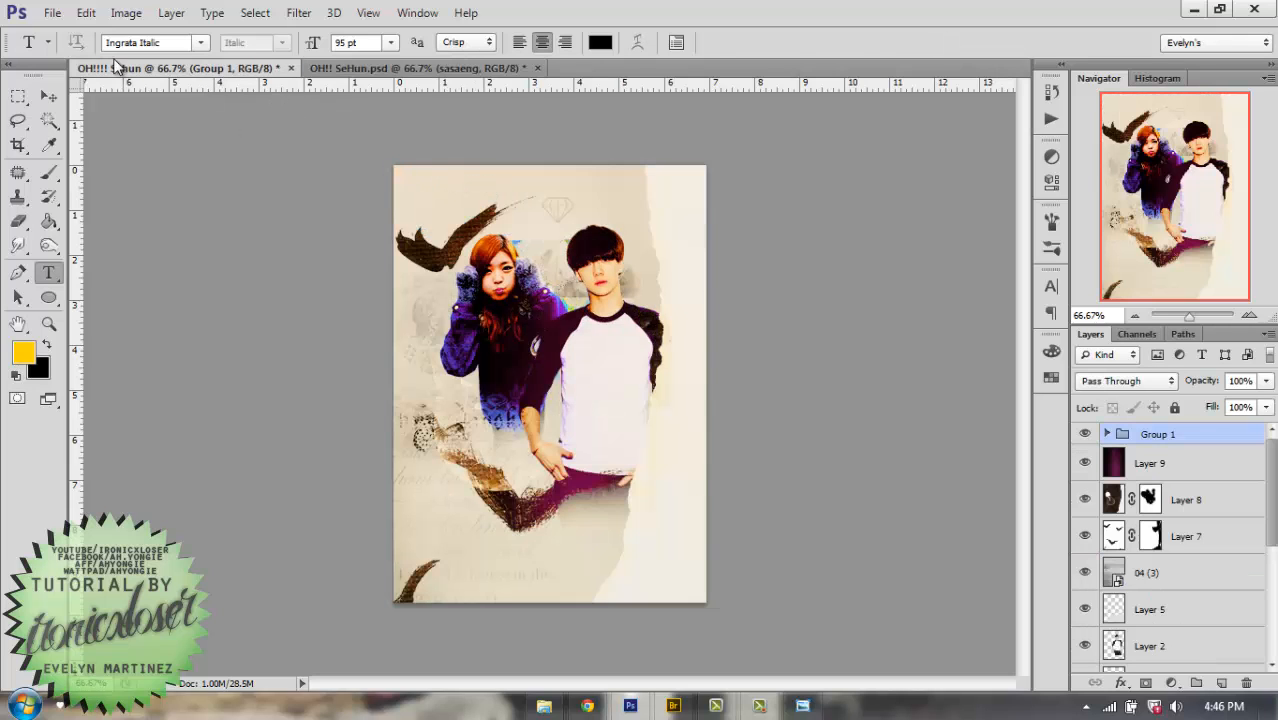
{"action": "left_click", "coordinate": [477, 67]}
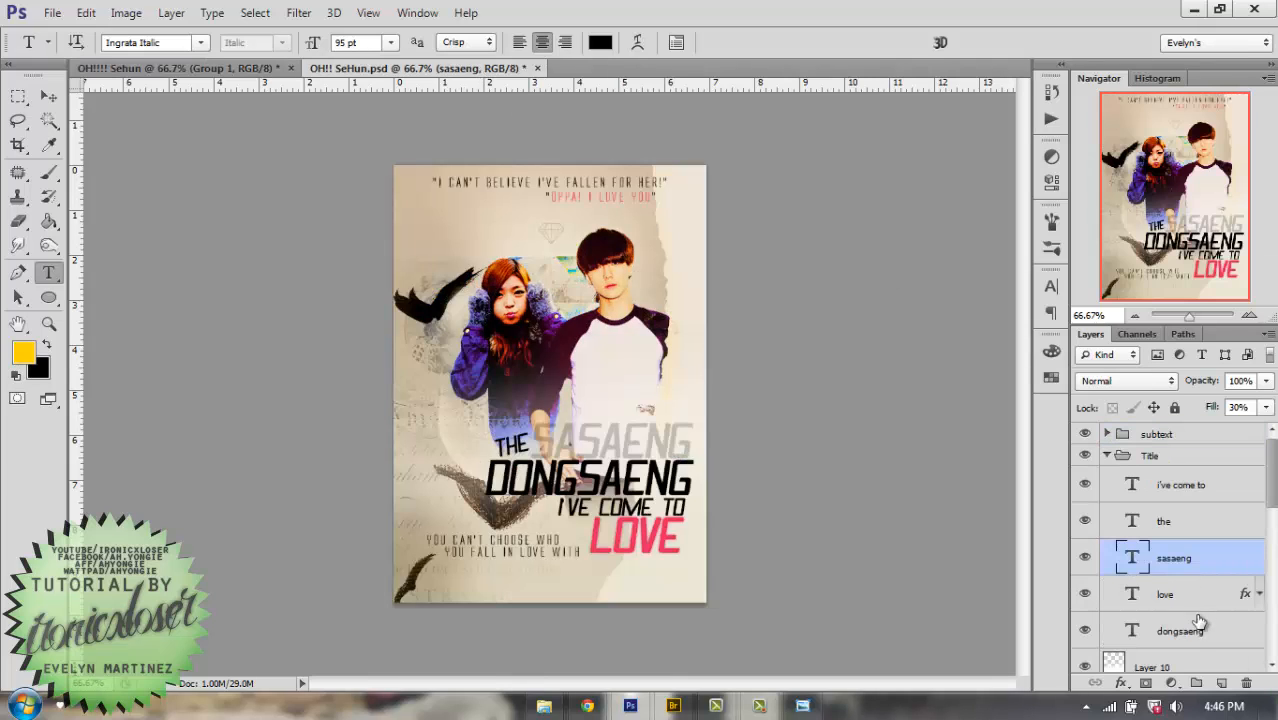
{"action": "left_click", "coordinate": [1180, 631]}
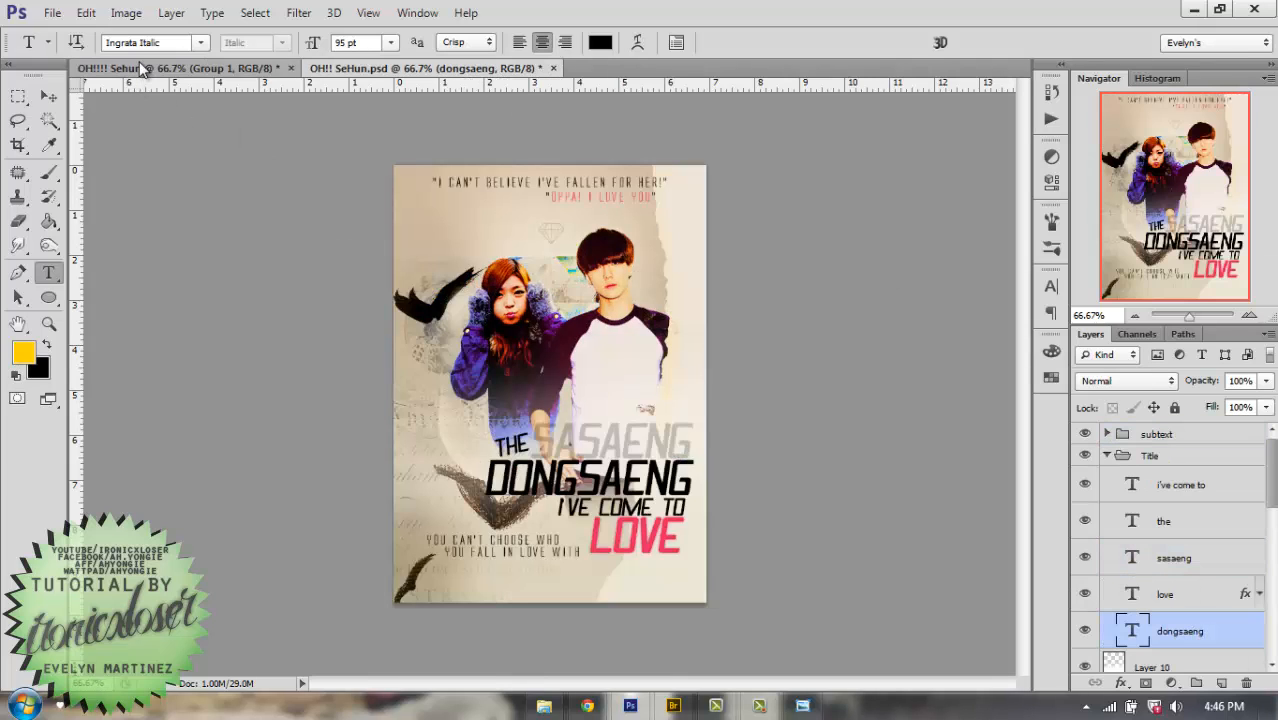
Add the text "DONGSAENG" to the working poster in black 95 pt Ingrata Italic and place it across the boy's hips, near the right edge.
{"action": "left_click", "coordinate": [141, 66]}
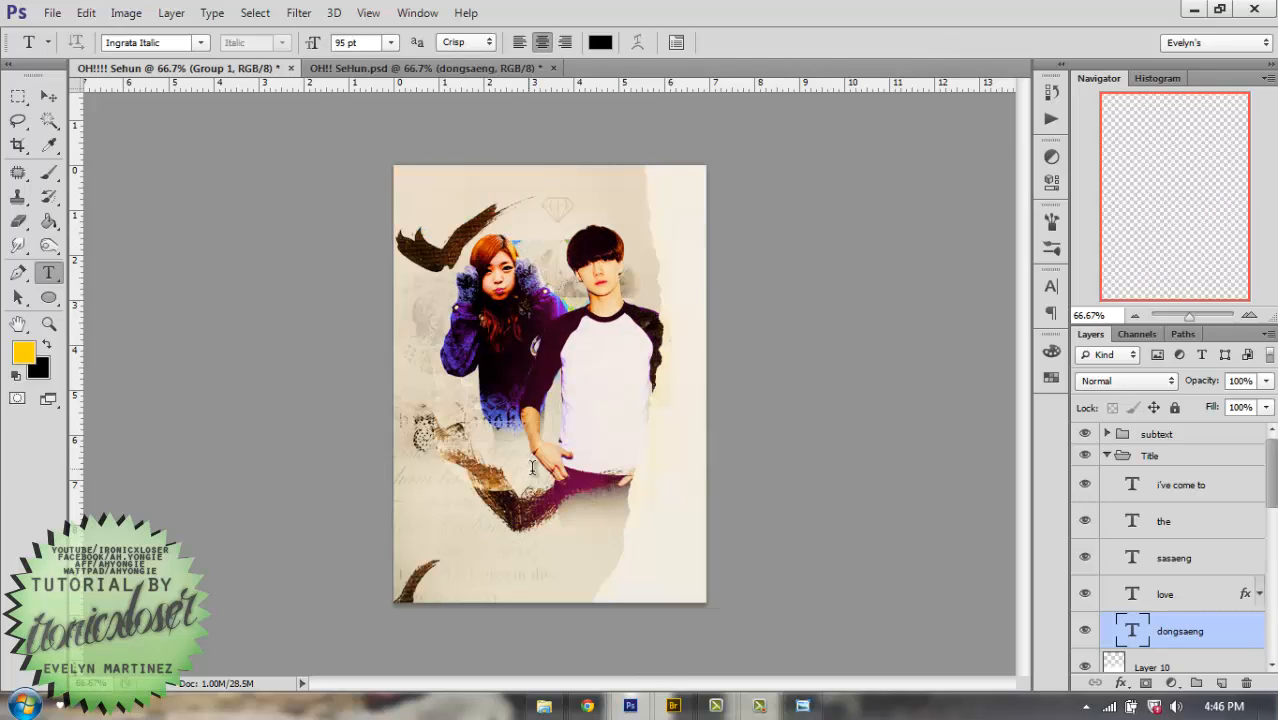
{"action": "left_click", "coordinate": [528, 468]}
{"action": "type", "text": "DONG"}
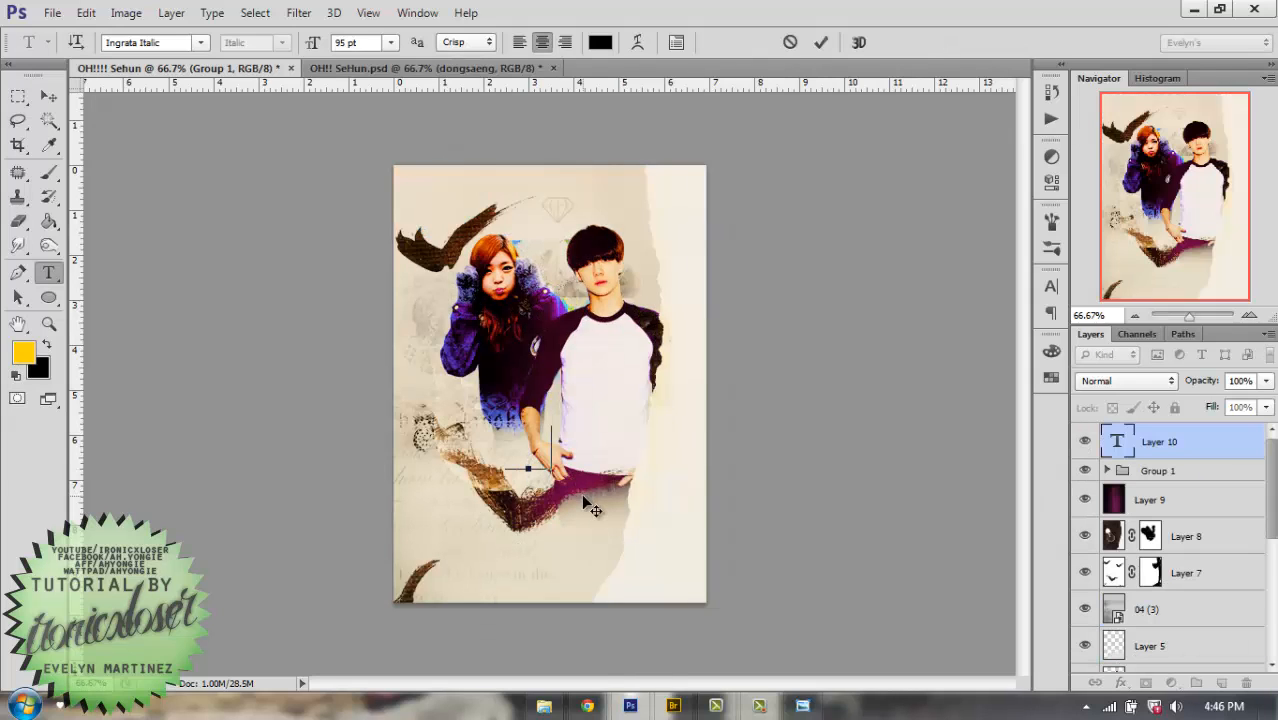
{"action": "type", "text": "SAENG"}
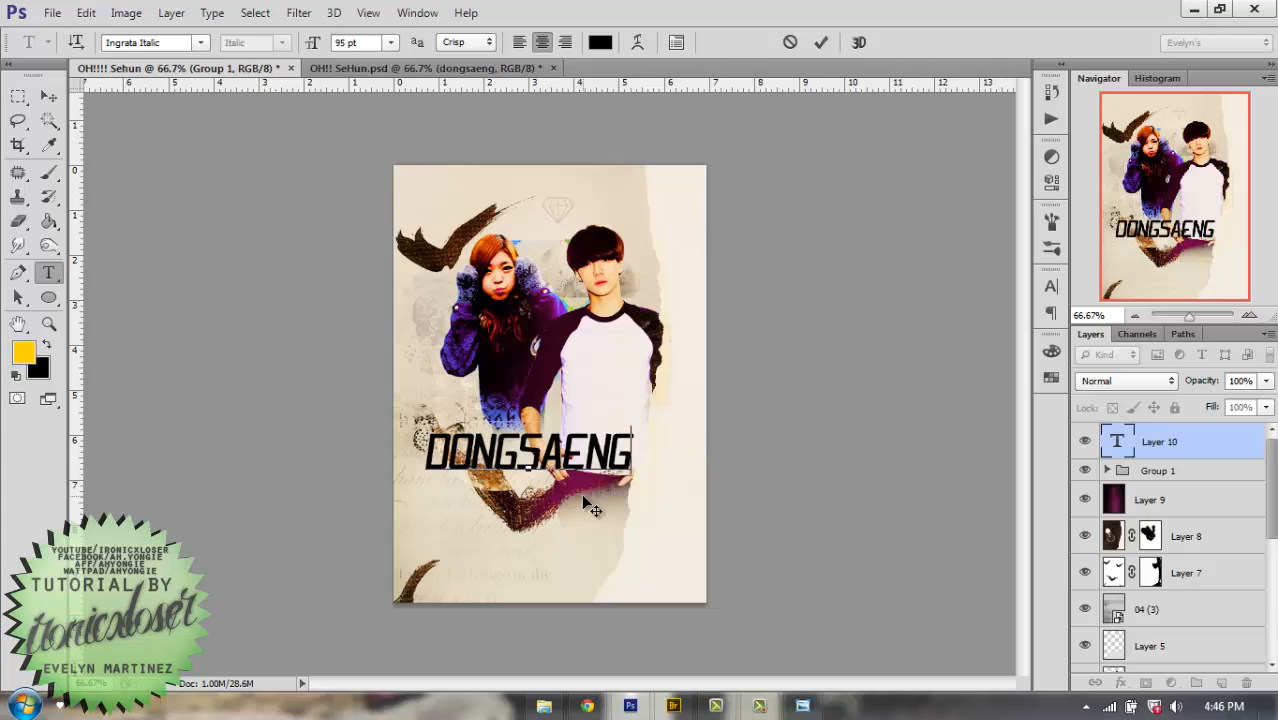
{"action": "left_click_drag", "start_coordinate": [608, 350], "coordinate": [624, 325]}
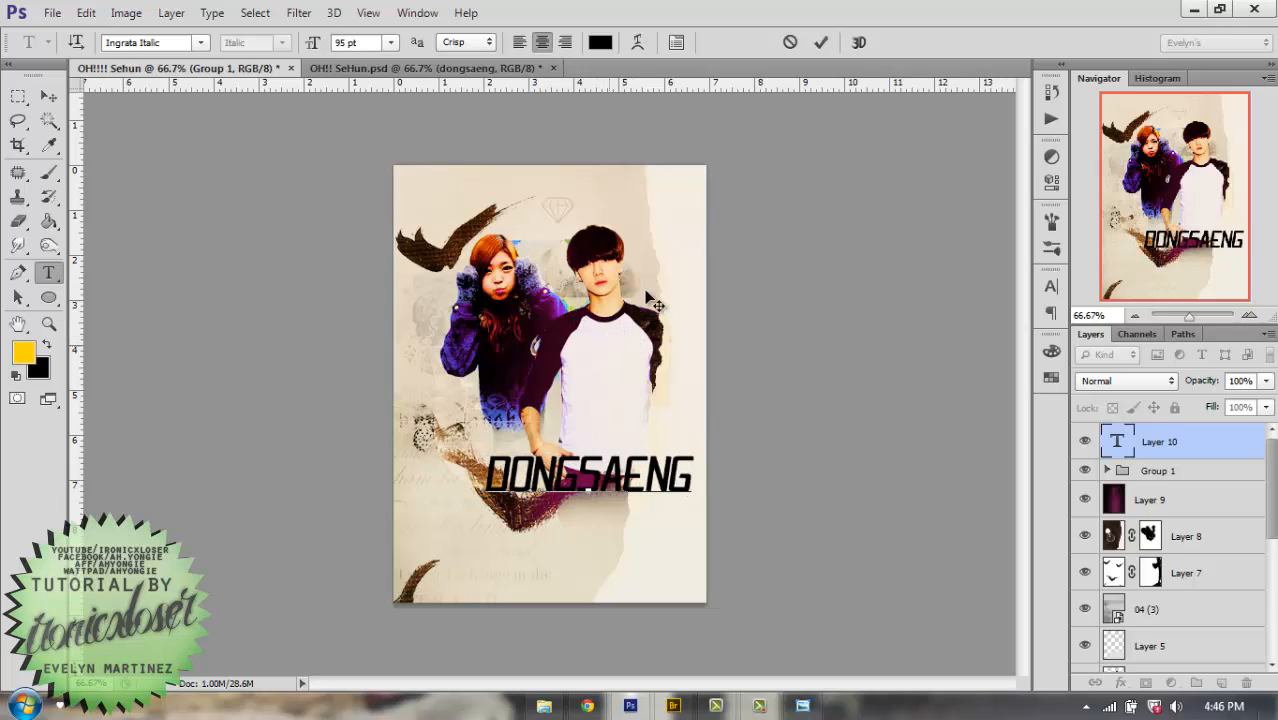
{"action": "left_click", "coordinate": [820, 43]}
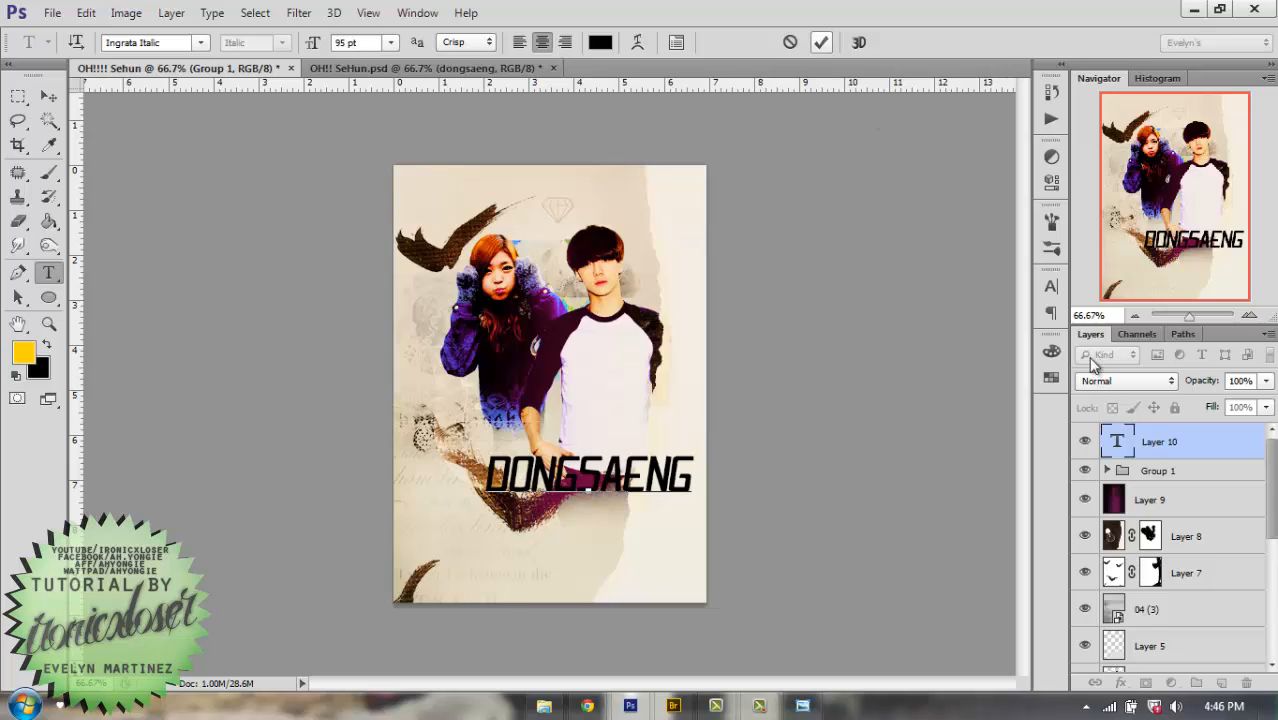
Create a new layer between Group 1 and the dongsaeng text, and sample the poster's cream paper color as the brush color.
{"action": "left_click", "coordinate": [1165, 471]}
{"action": "left_click", "coordinate": [1221, 683]}
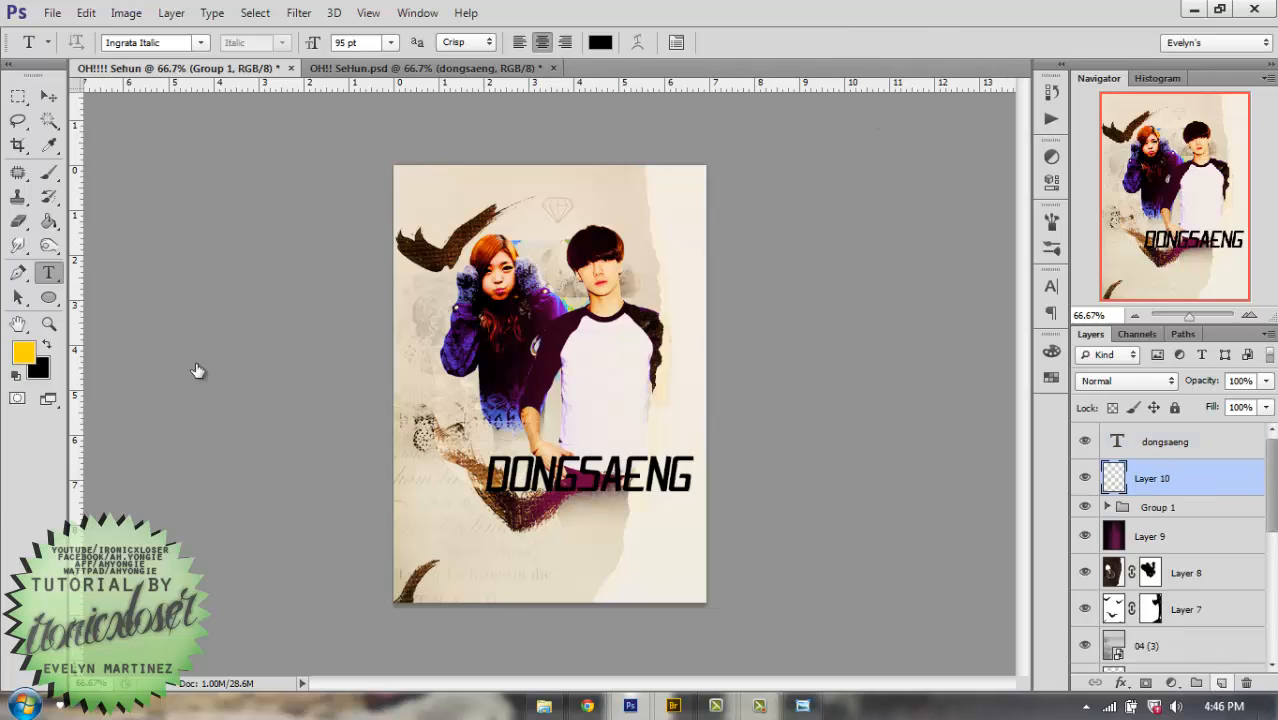
{"action": "left_click", "coordinate": [48, 172]}
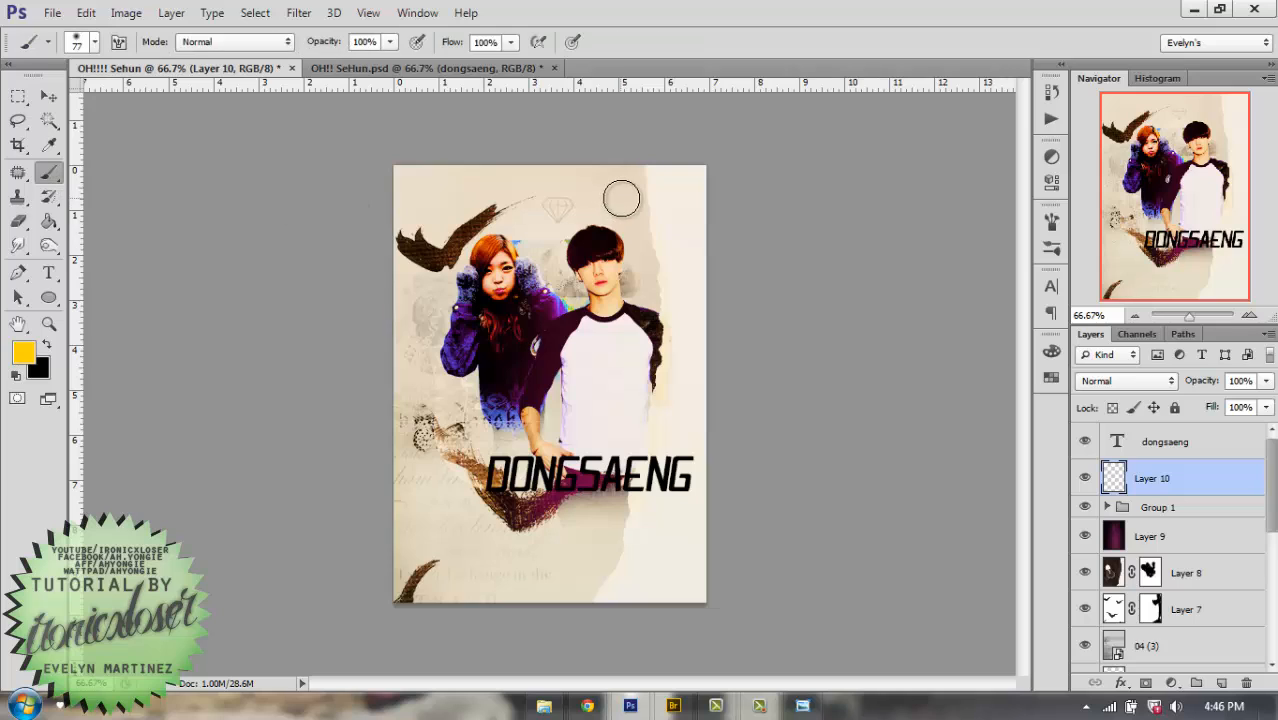
{"action": "left_click", "coordinate": [48, 145]}
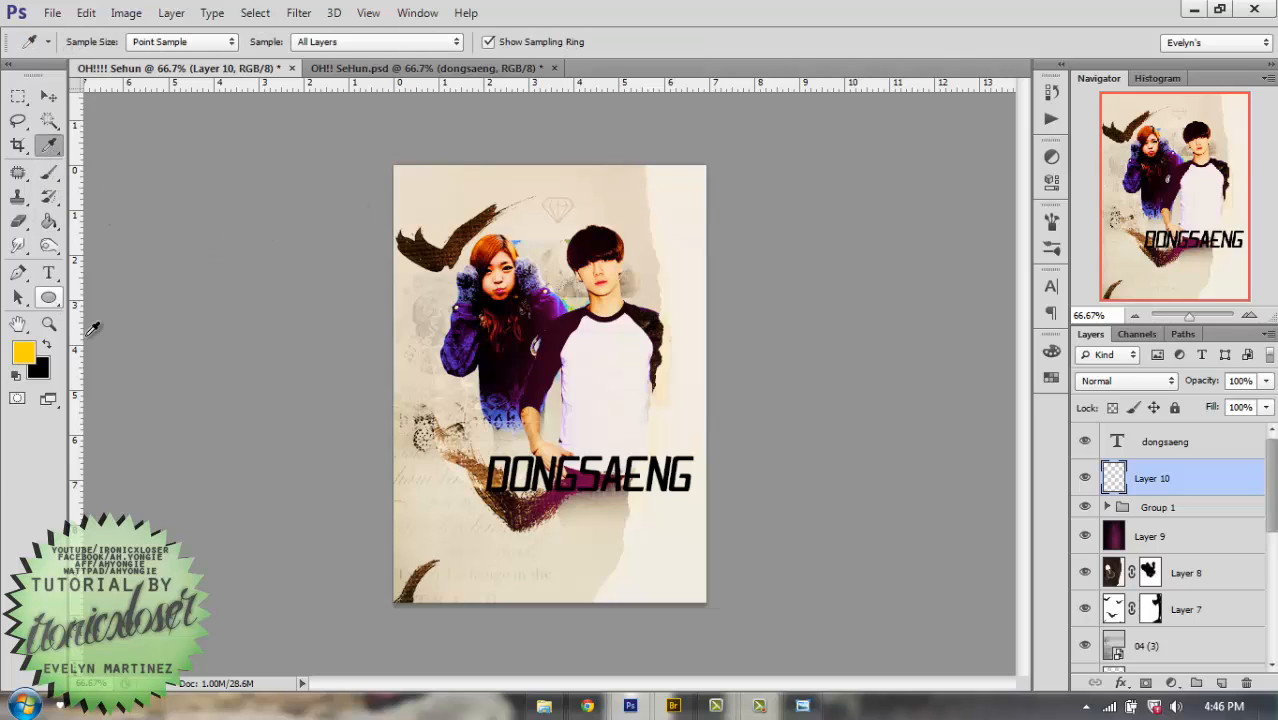
{"action": "left_click", "coordinate": [655, 215]}
{"action": "left_click", "coordinate": [48, 172]}
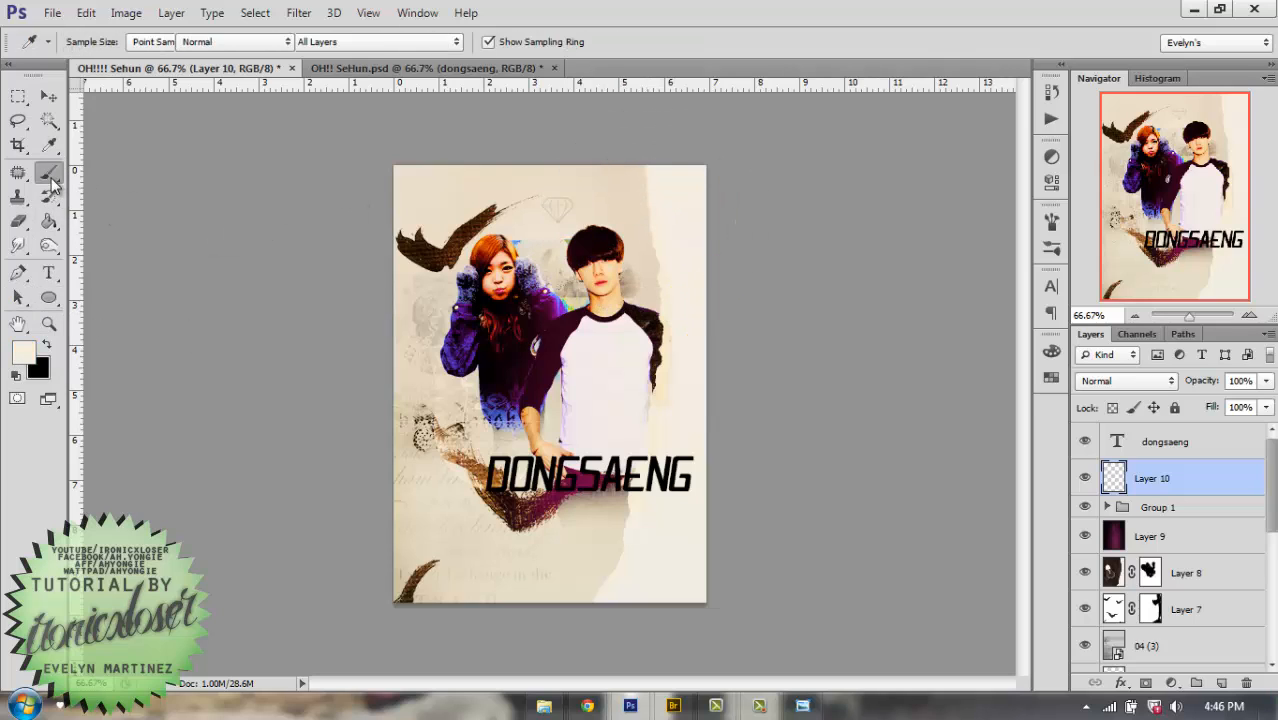
Paint a soft cream band behind DONGSAENG with a 246 px, 0% hardness brush, and lower the layer's opacity to 37%.
{"action": "left_click", "coordinate": [86, 44]}
{"action": "left_click", "coordinate": [175, 100]}
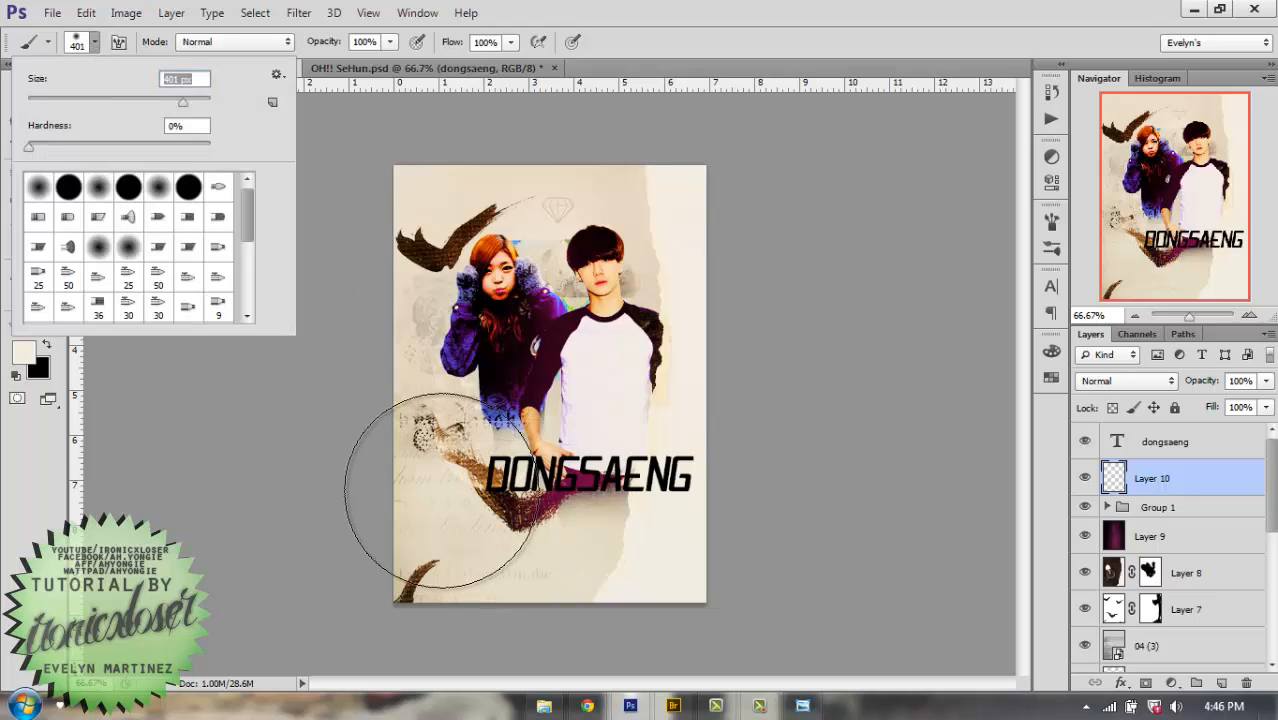
{"action": "left_click", "coordinate": [170, 100]}
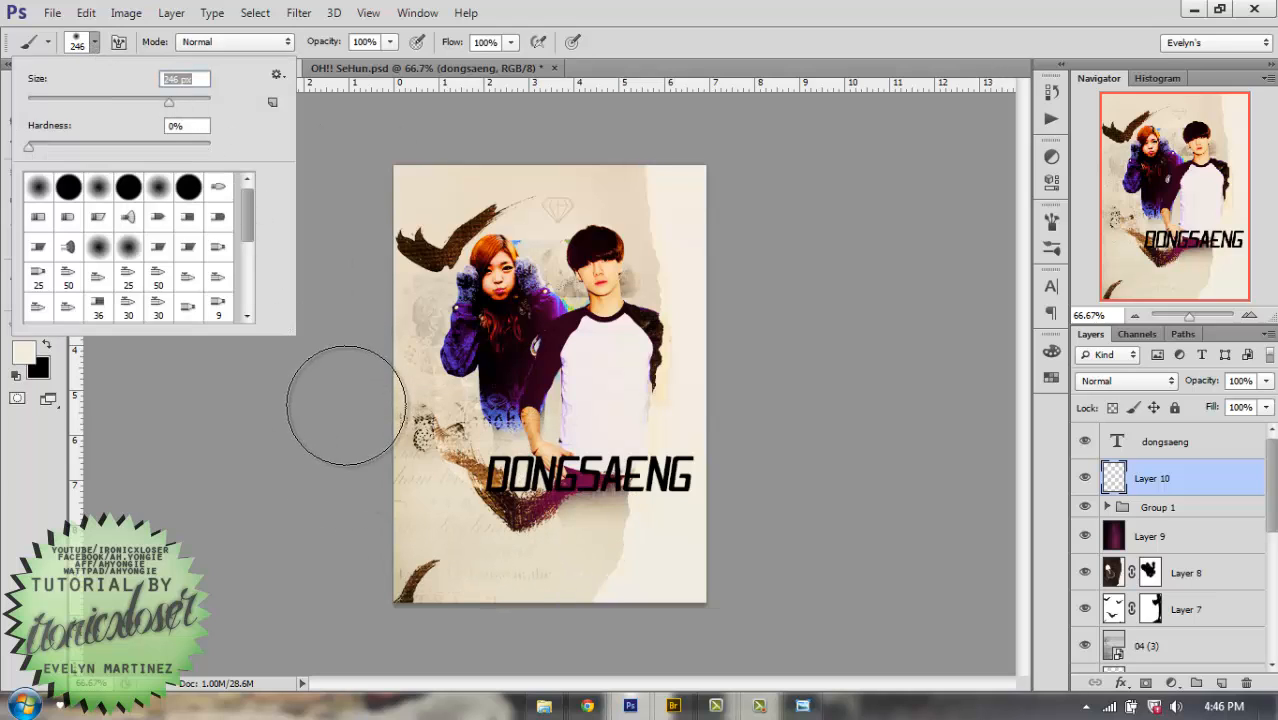
{"action": "left_click_drag", "start_coordinate": [356, 484], "coordinate": [710, 440]}
{"action": "left_click", "coordinate": [555, 466]}
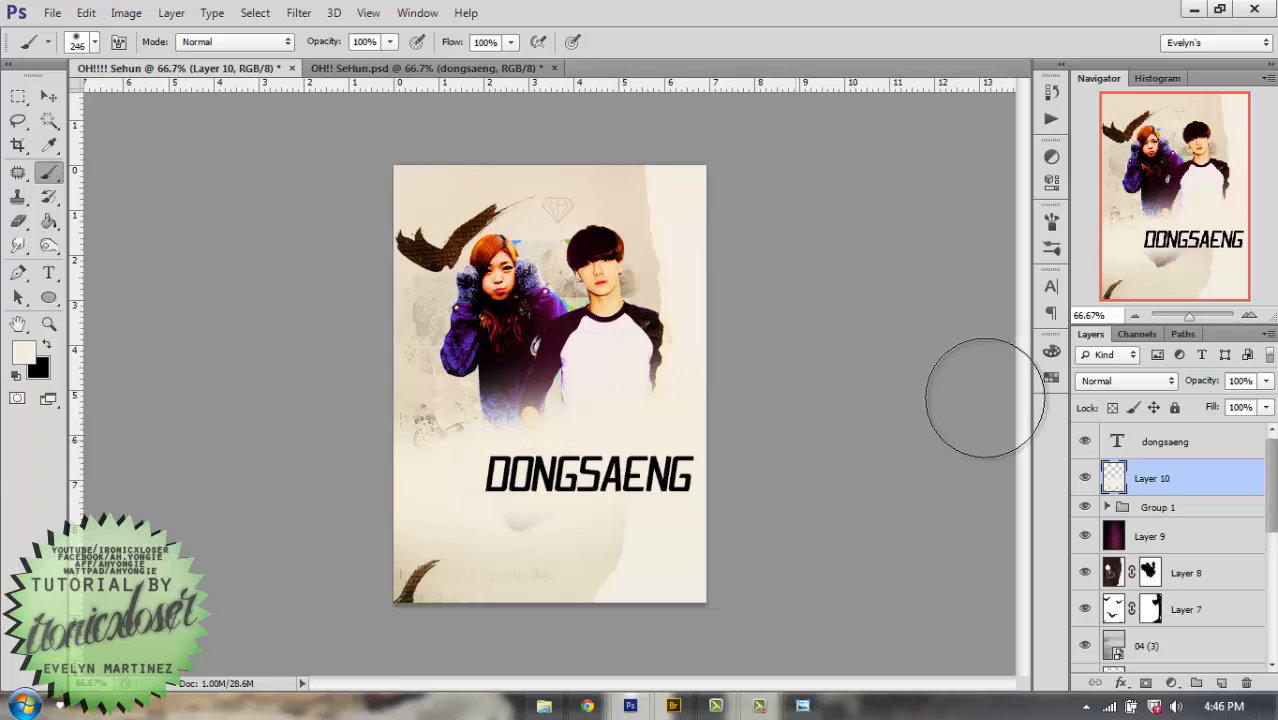
{"action": "left_click", "coordinate": [1266, 381]}
{"action": "left_click_drag", "start_coordinate": [1261, 402], "coordinate": [1208, 411]}
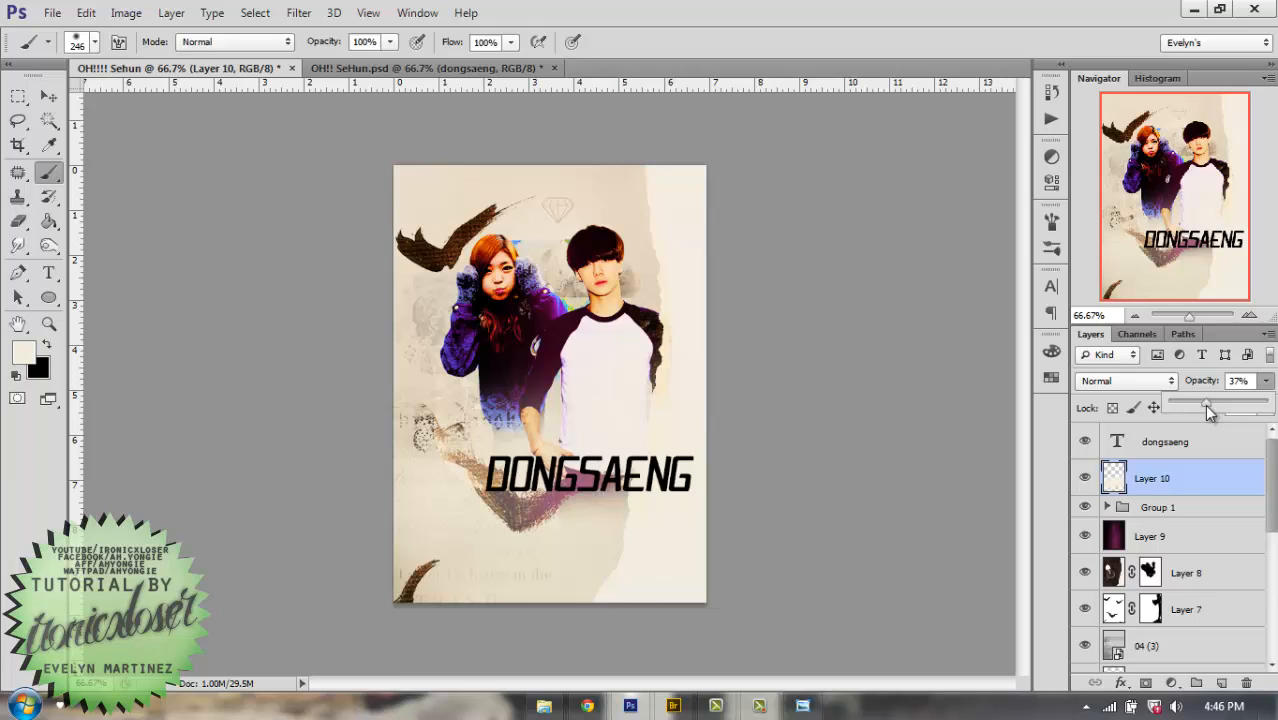
Add the text "SASAENG" in 95 pt Ingrata Italic above the dongsaeng layer and position it over the end of DONGSAENG.
{"action": "left_click", "coordinate": [1229, 446]}
{"action": "left_click", "coordinate": [1232, 450]}
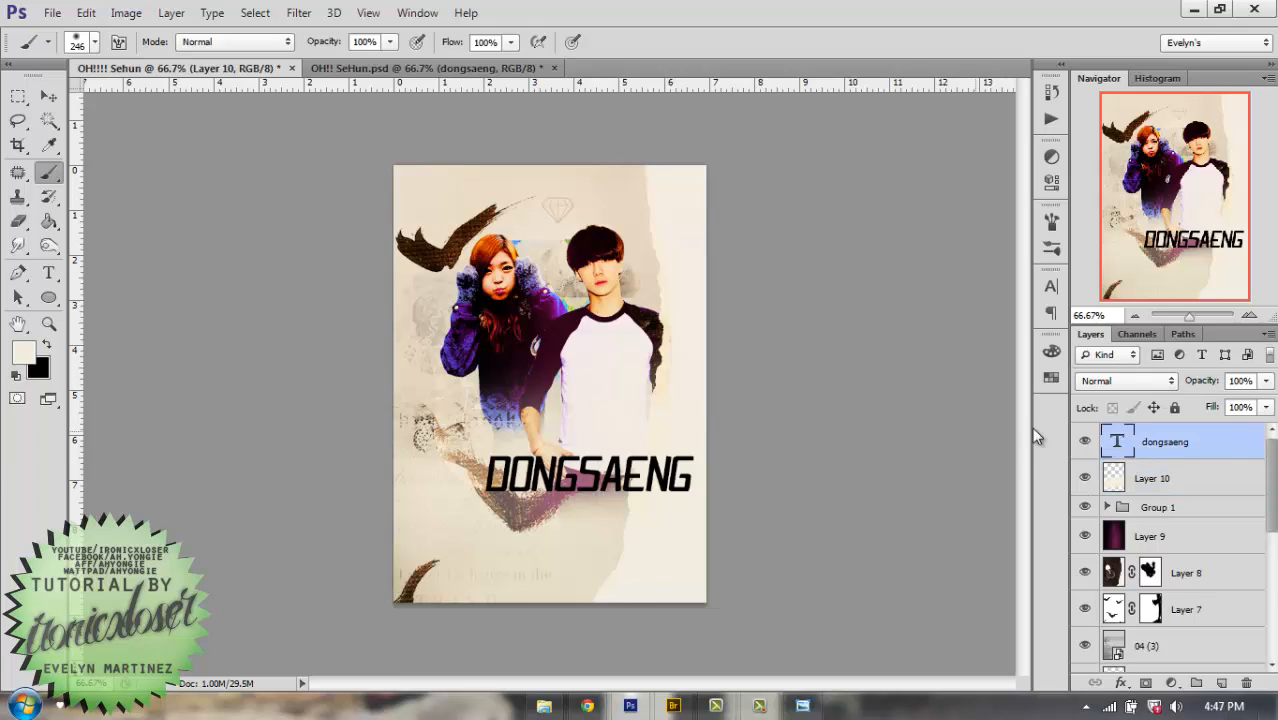
{"action": "key", "text": "t"}
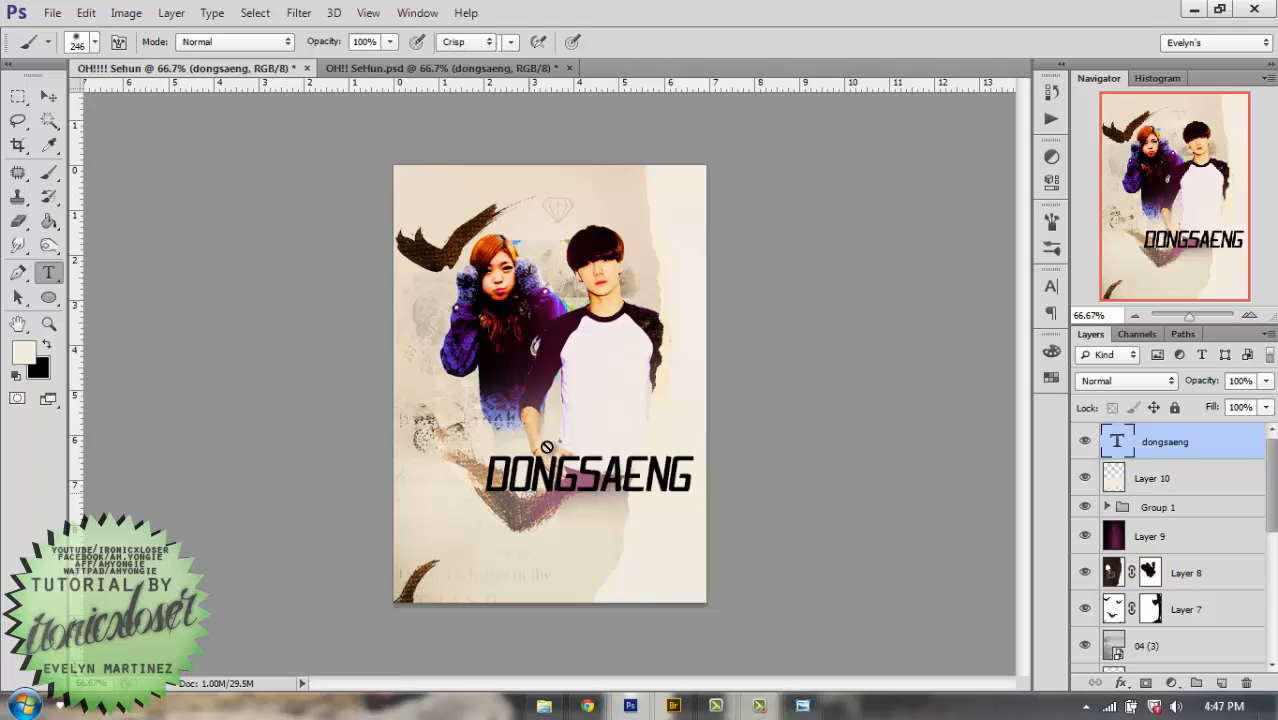
{"action": "left_click", "coordinate": [668, 455]}
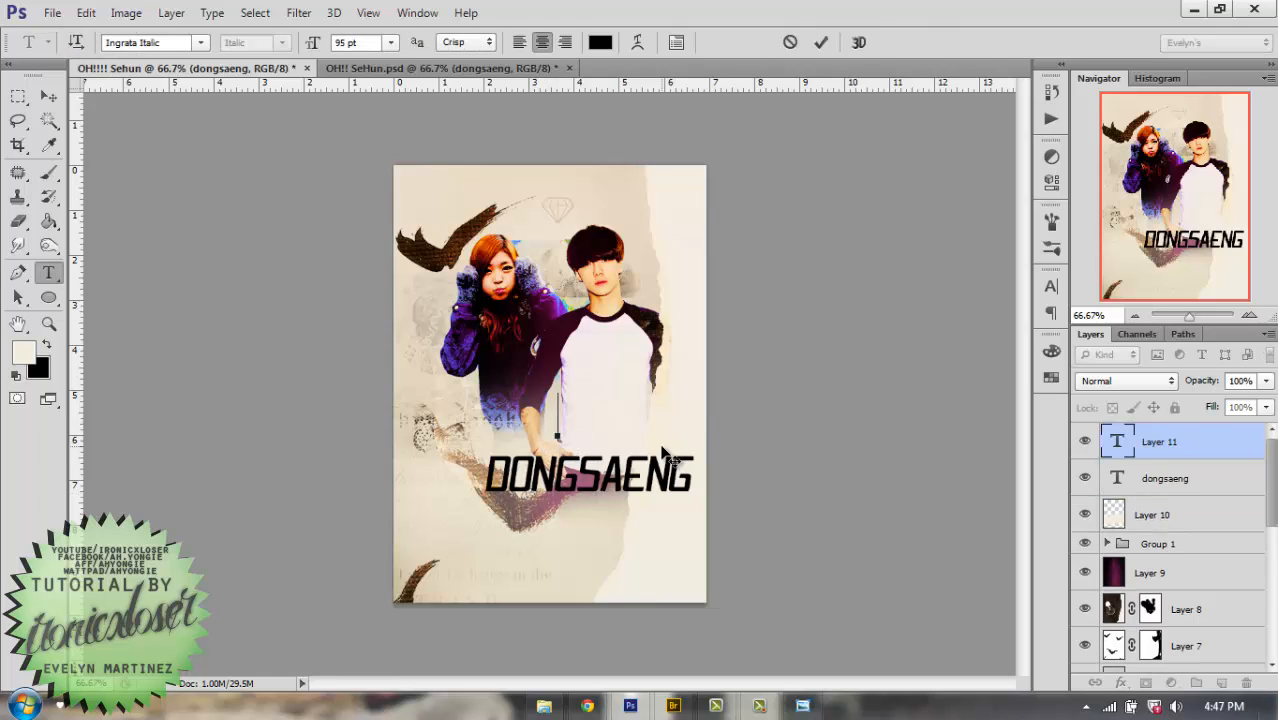
{"action": "type", "text": "SASAENG"}
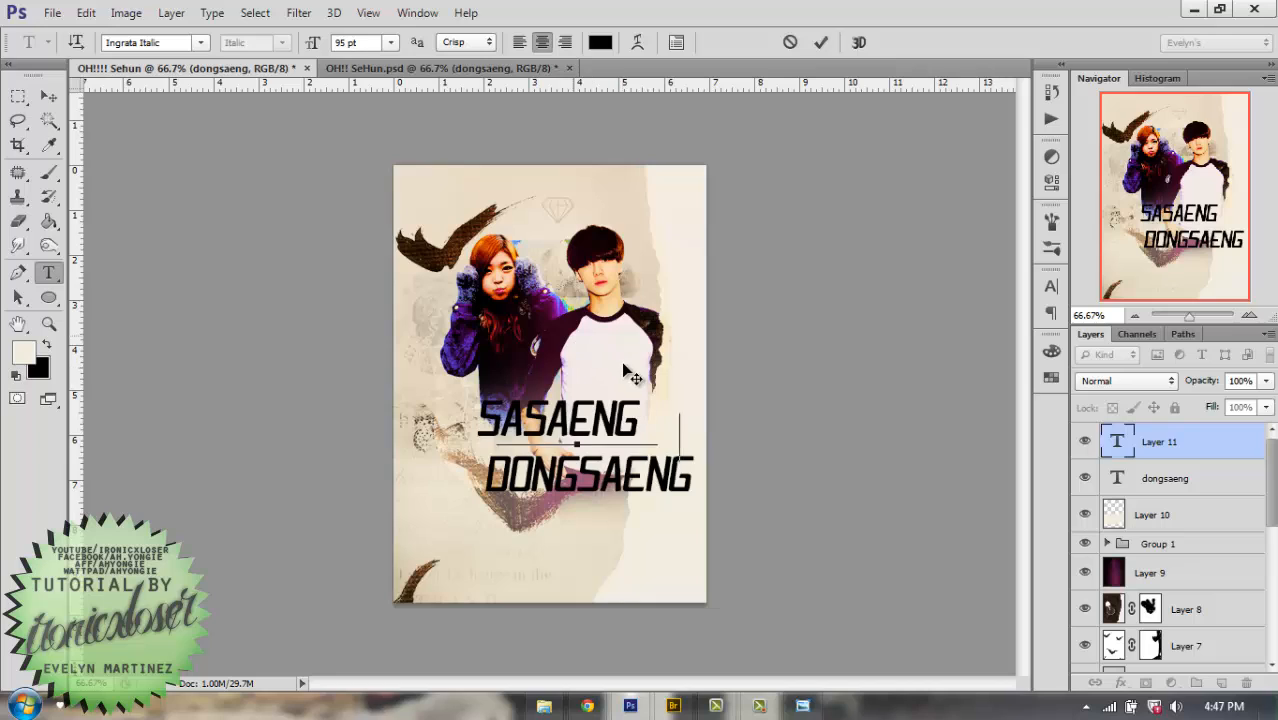
{"action": "left_click_drag", "start_coordinate": [624, 364], "coordinate": [633, 400]}
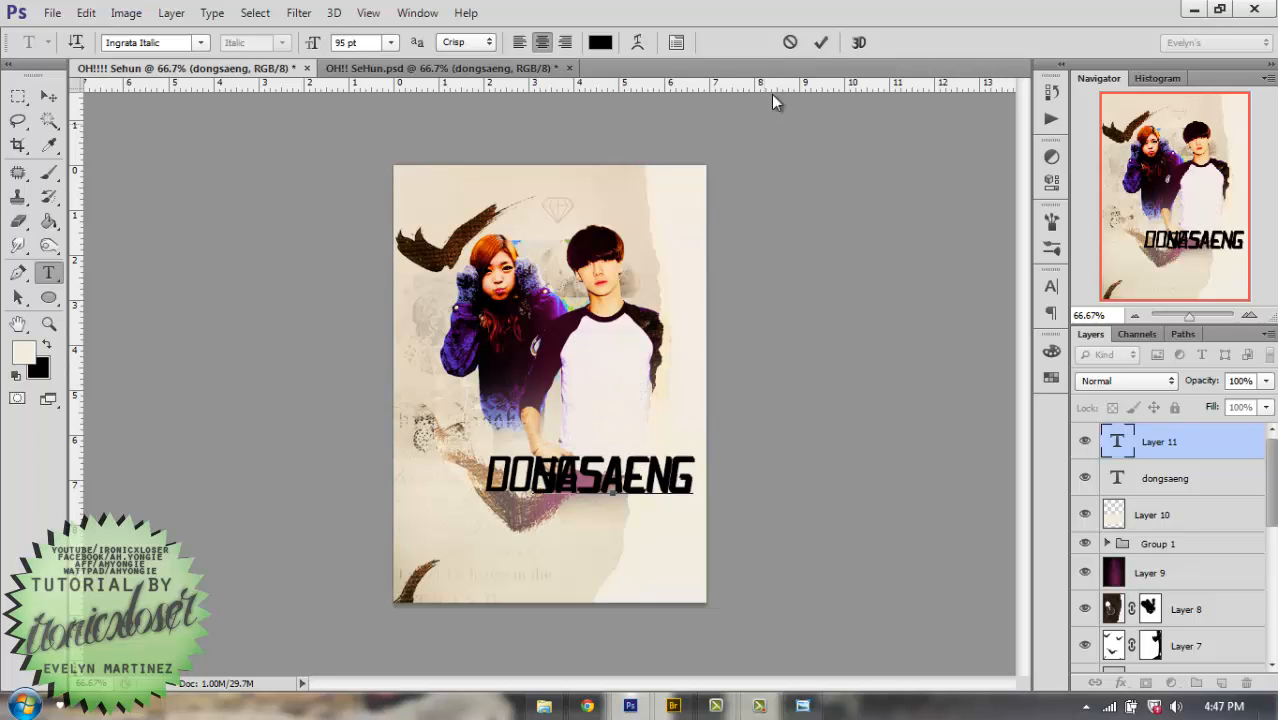
{"action": "left_click", "coordinate": [822, 46]}
Nudge SASAENG to line up with the ending letters of DONGSAENG and raise it directly above that word.
{"action": "key", "text": "v"}
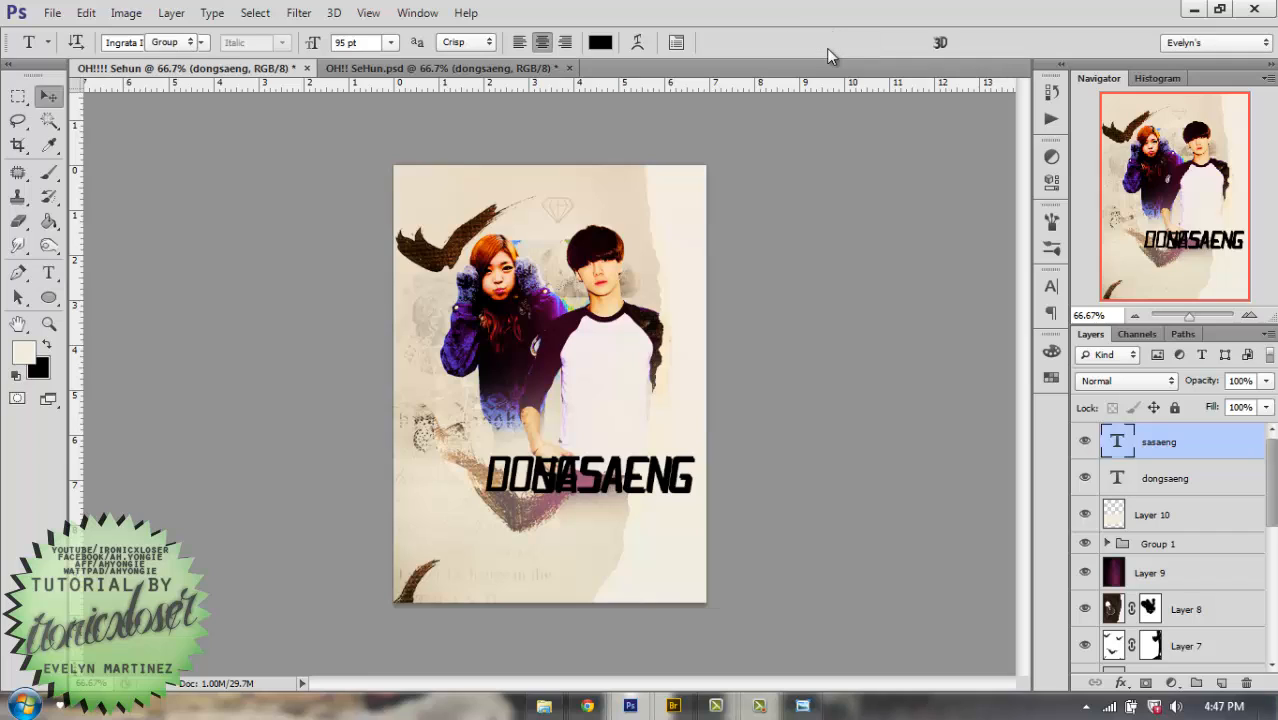
{"action": "key", "text": "Up"}
{"action": "key", "text": "Left"}
{"action": "key", "text": "Left"}
{"action": "key", "text": "Left"}
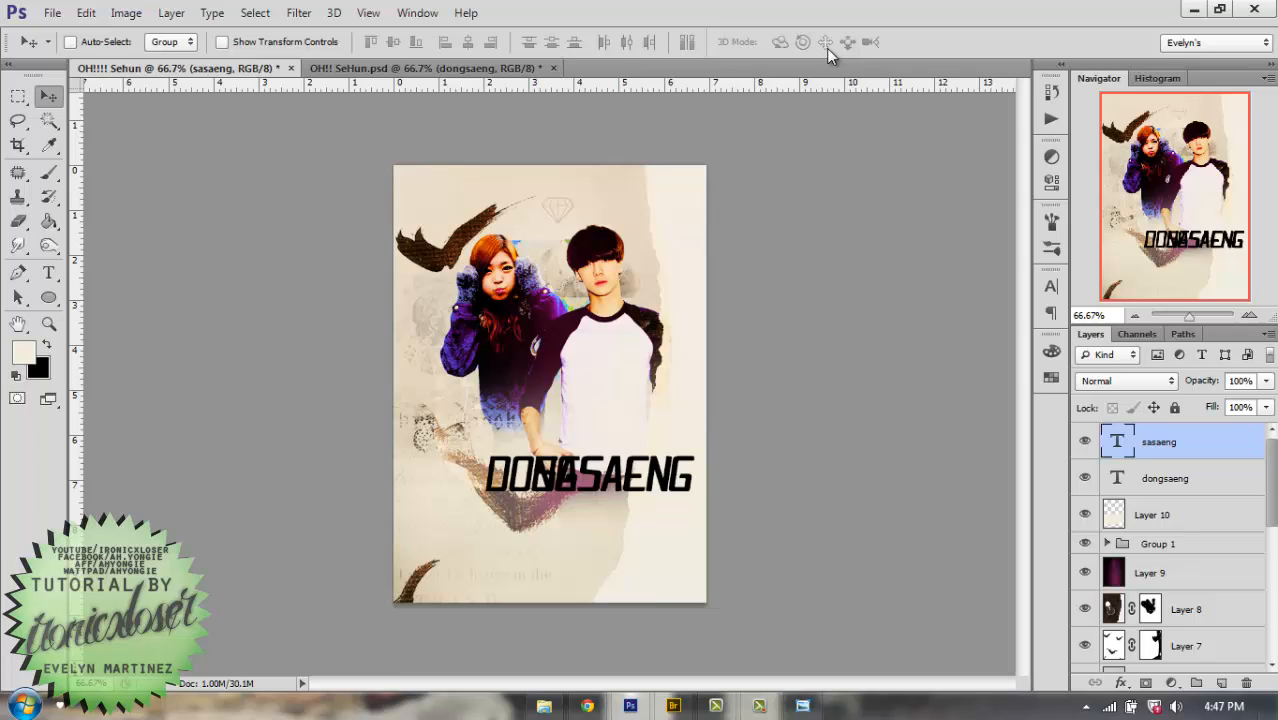
{"action": "key", "text": "shift+Up"}
{"action": "key", "text": "shift+Up"}
{"action": "key", "text": "shift+Up"}
{"action": "key", "text": "shift+Up"}
{"action": "key", "text": "shift+Up"}
{"action": "key", "text": "shift+Up"}
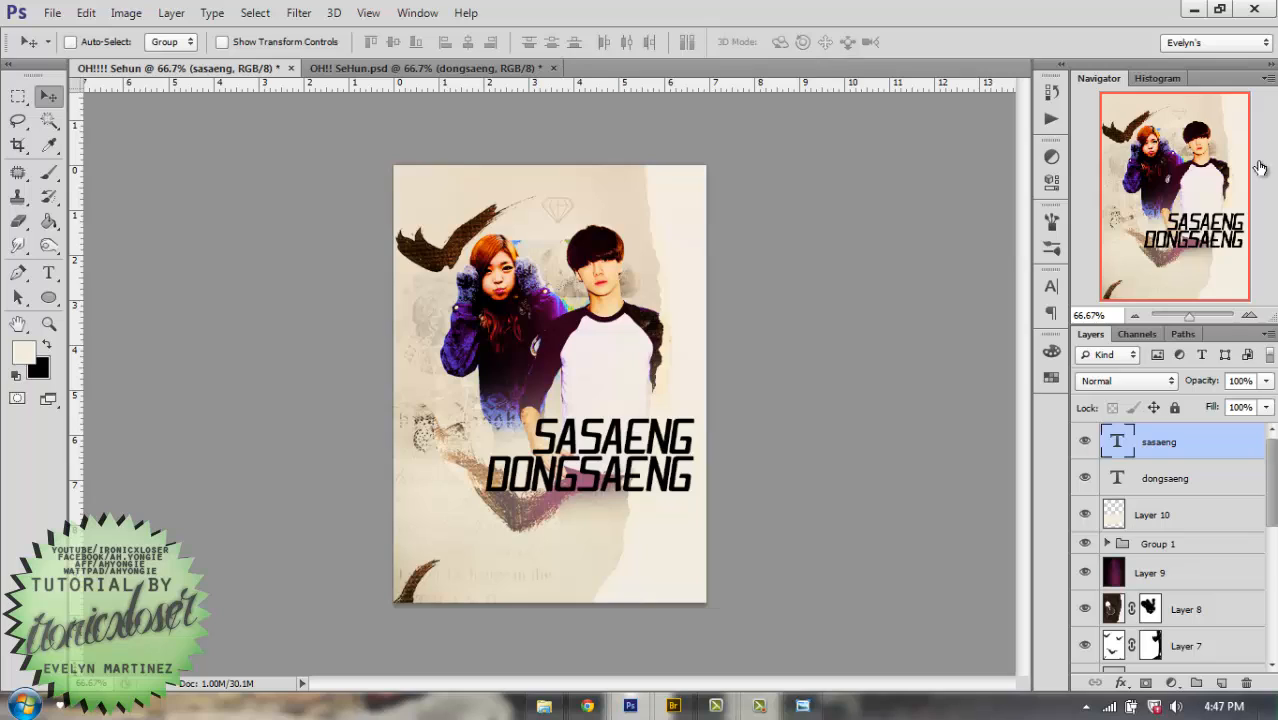
Lower the Fill of the sasaeng text layer to 38%.
{"action": "left_click", "coordinate": [1266, 408]}
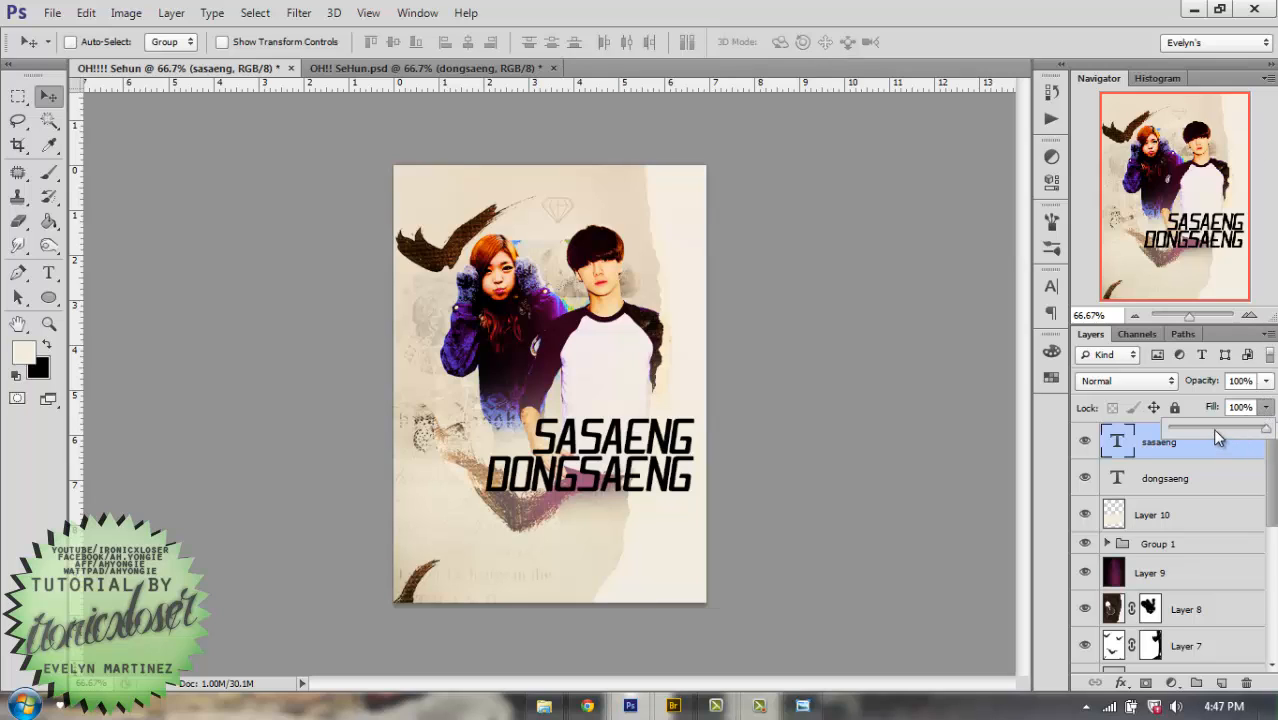
{"action": "left_click_drag", "start_coordinate": [1215, 429], "coordinate": [1217, 428]}
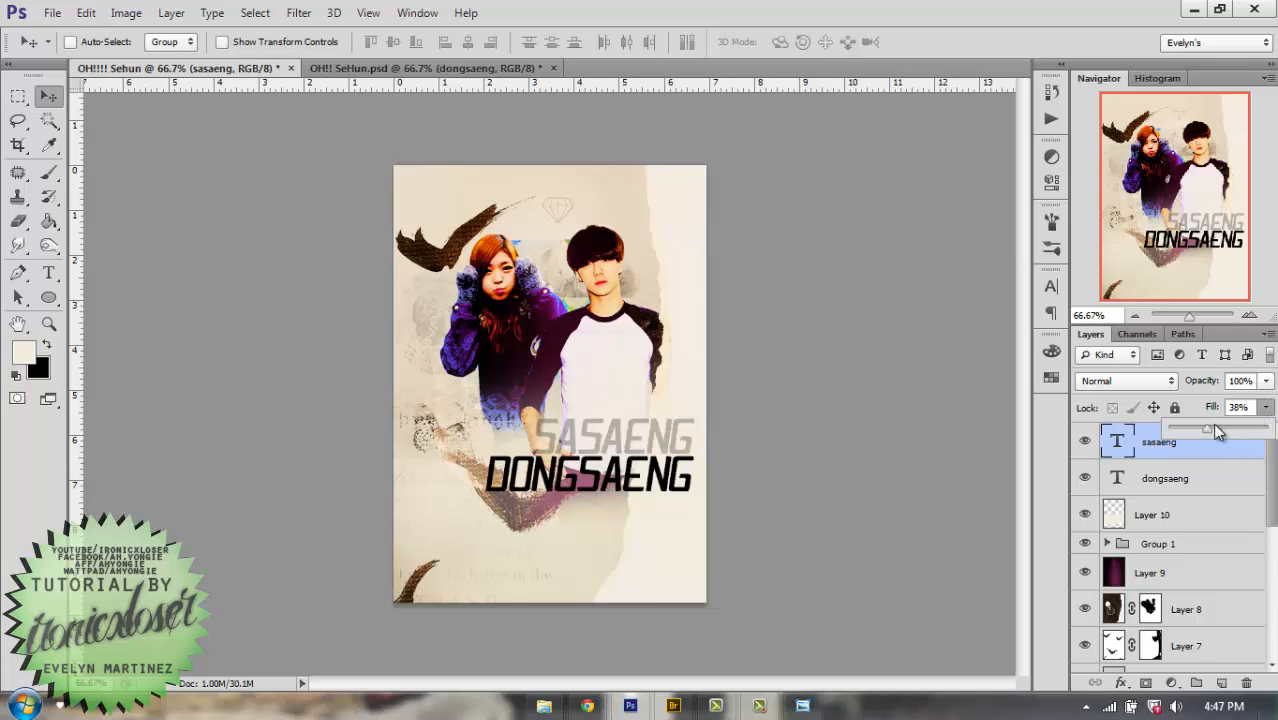
Set the Fill of the sasaeng text layer to 30%.
{"action": "left_click", "coordinate": [1243, 408]}
{"action": "type", "text": "30"}
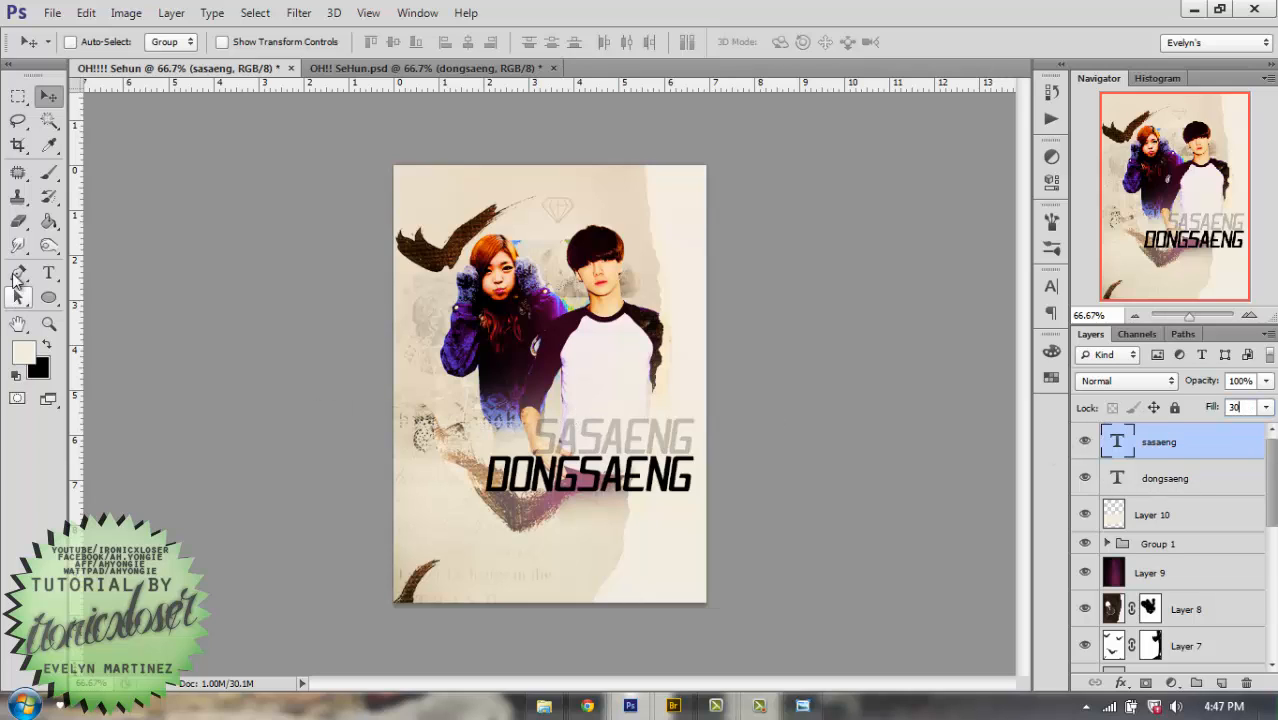
Add the text "THE" in Ingrata Italic as a new text layer beside the start of SASAENG.
{"action": "left_click", "coordinate": [48, 272]}
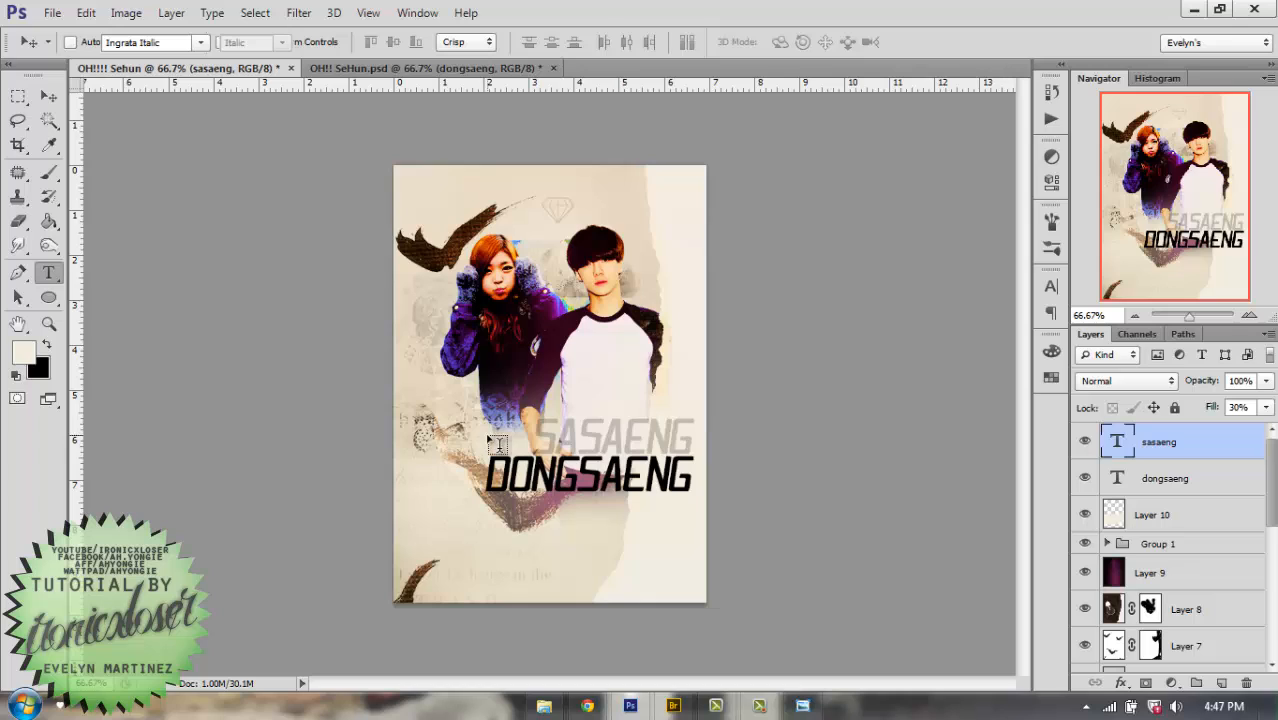
{"action": "left_click", "coordinate": [486, 434]}
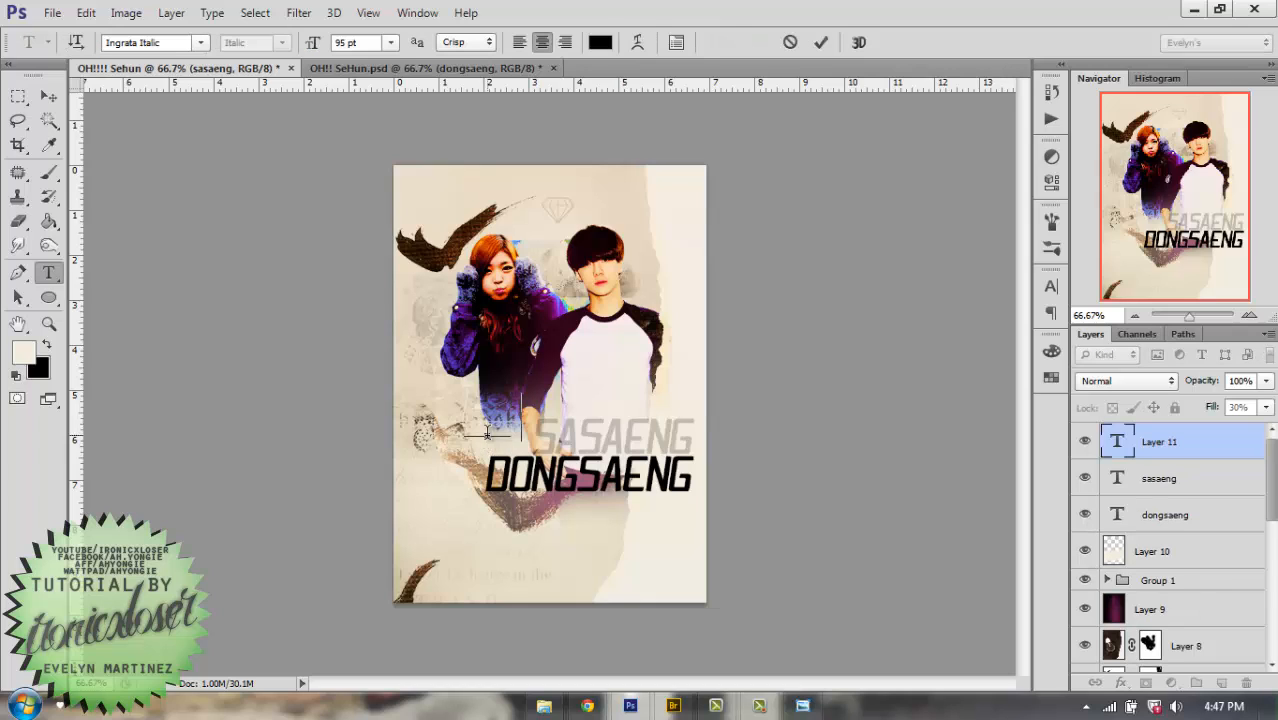
{"action": "type", "text": "THE"}
{"action": "key", "text": "ctrl+a"}
Resize THE to 48 pt and position it directly above the first letters of DONGSAENG.
{"action": "left_click", "coordinate": [393, 42]}
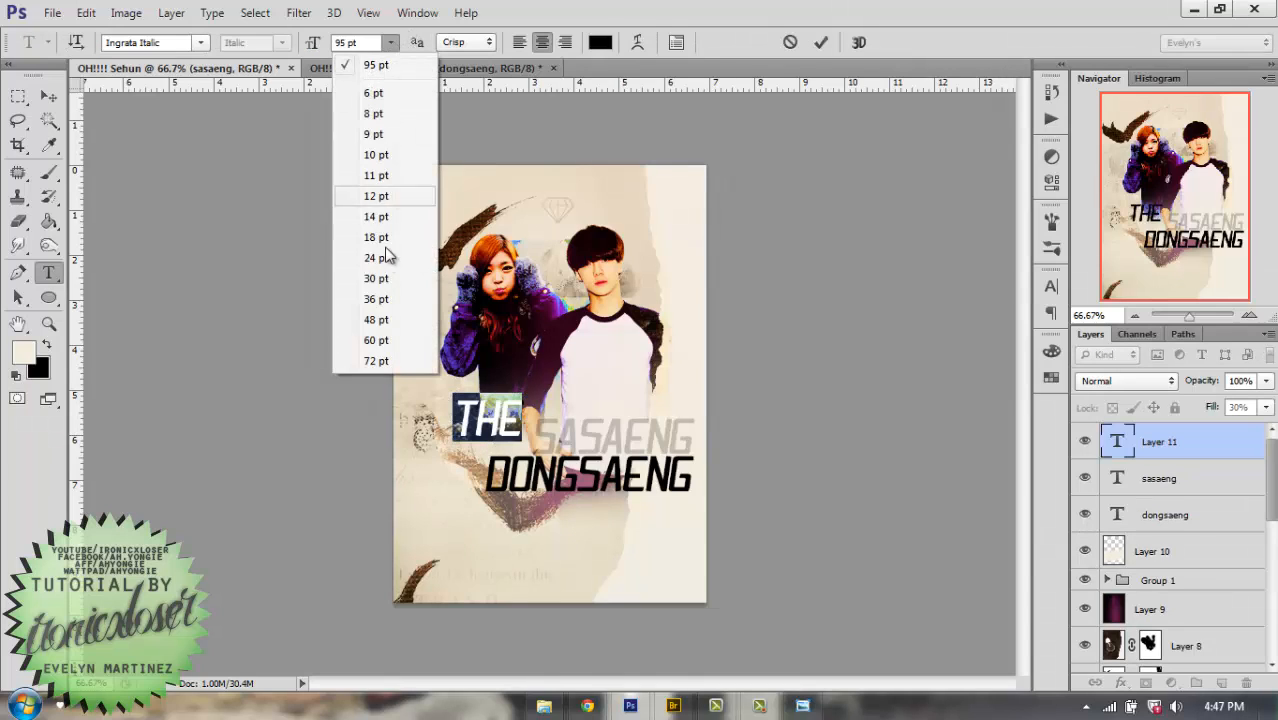
{"action": "left_click", "coordinate": [428, 279]}
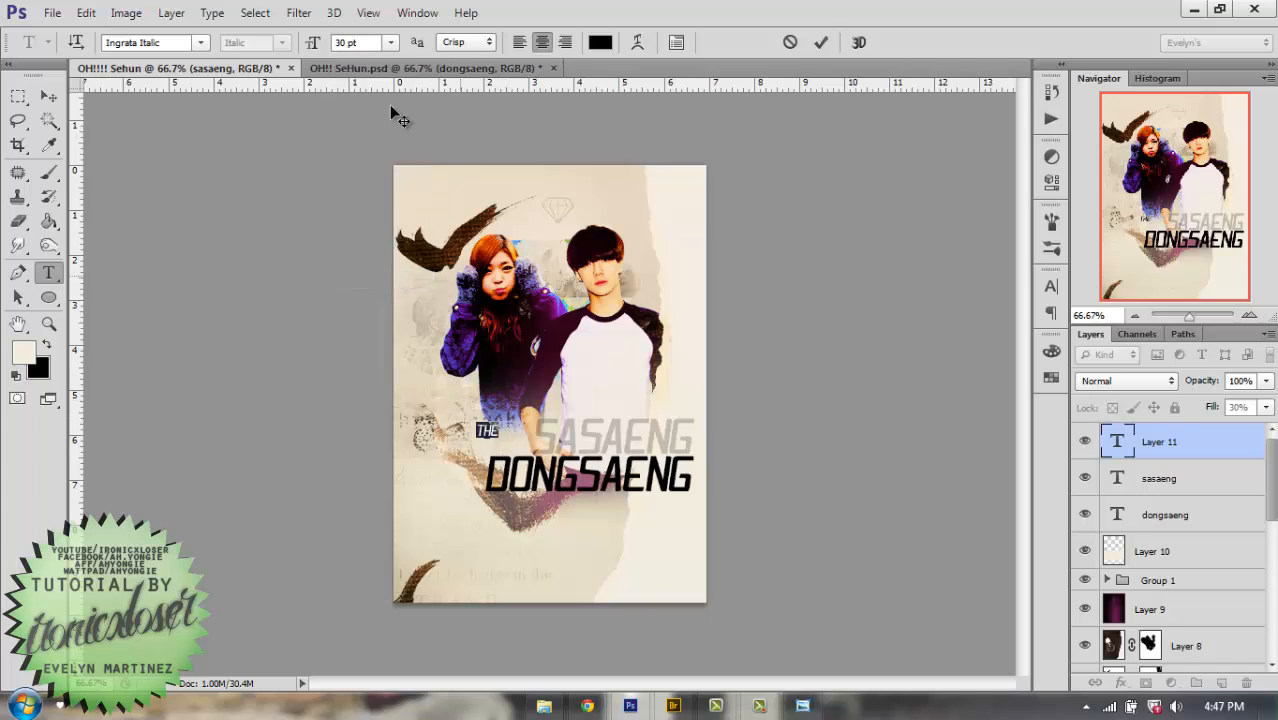
{"action": "left_click", "coordinate": [391, 42]}
{"action": "left_click", "coordinate": [376, 299]}
{"action": "left_click", "coordinate": [391, 42]}
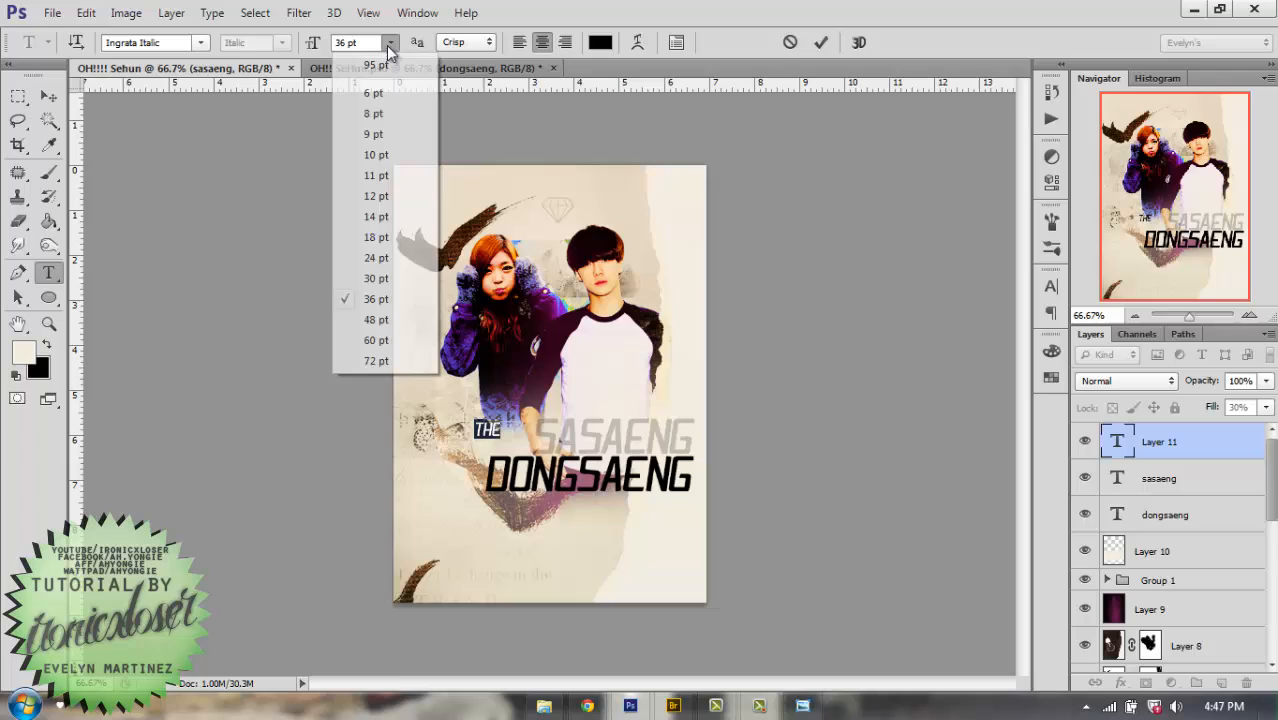
{"action": "left_click", "coordinate": [385, 320]}
{"action": "left_click_drag", "start_coordinate": [492, 372], "coordinate": [503, 380]}
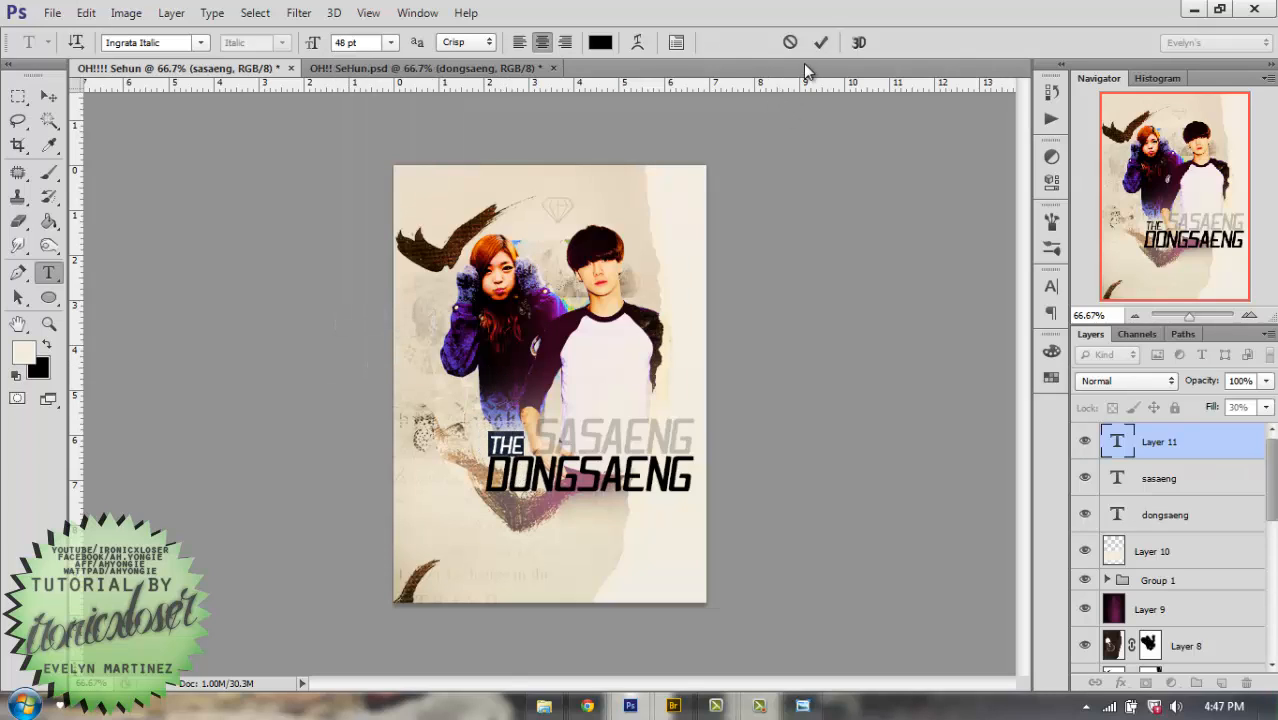
{"action": "key", "text": "ctrl+Return"}
Check the text settings of the "the" layer in OH!! SeHun.psd and return to the OH!!!! Sehun document.
{"action": "left_click", "coordinate": [503, 75]}
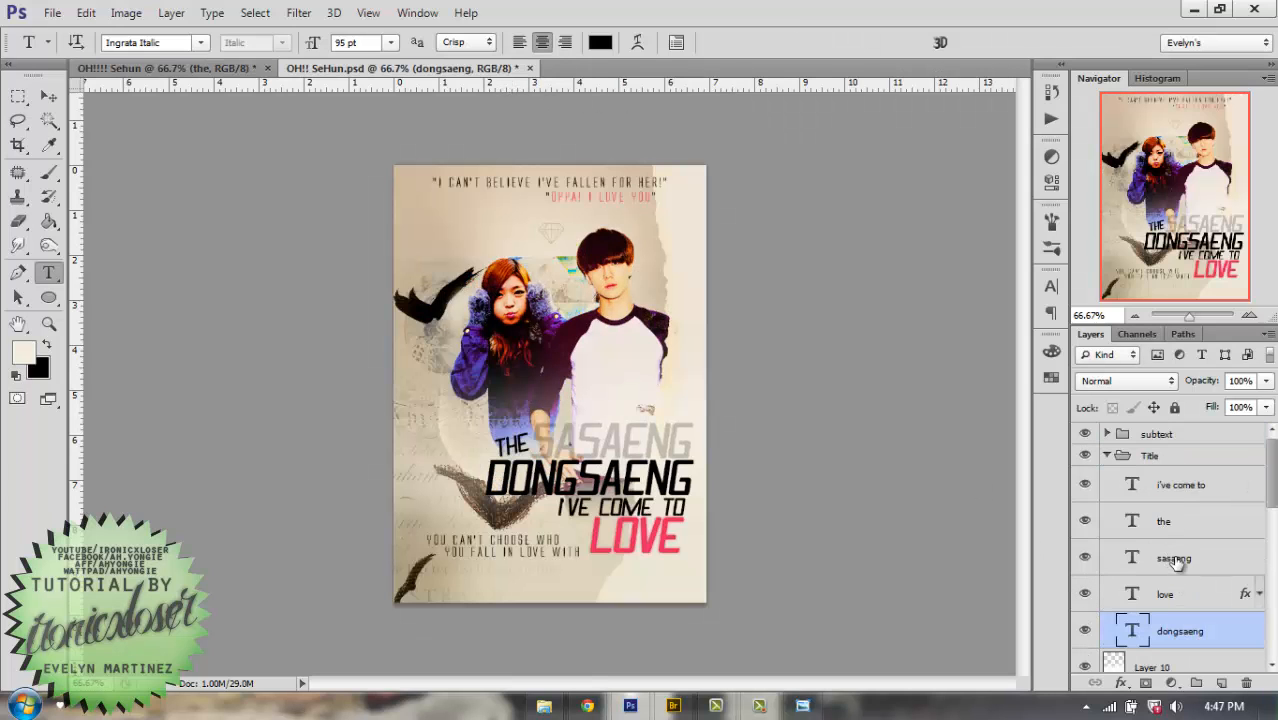
{"action": "left_click", "coordinate": [1168, 521]}
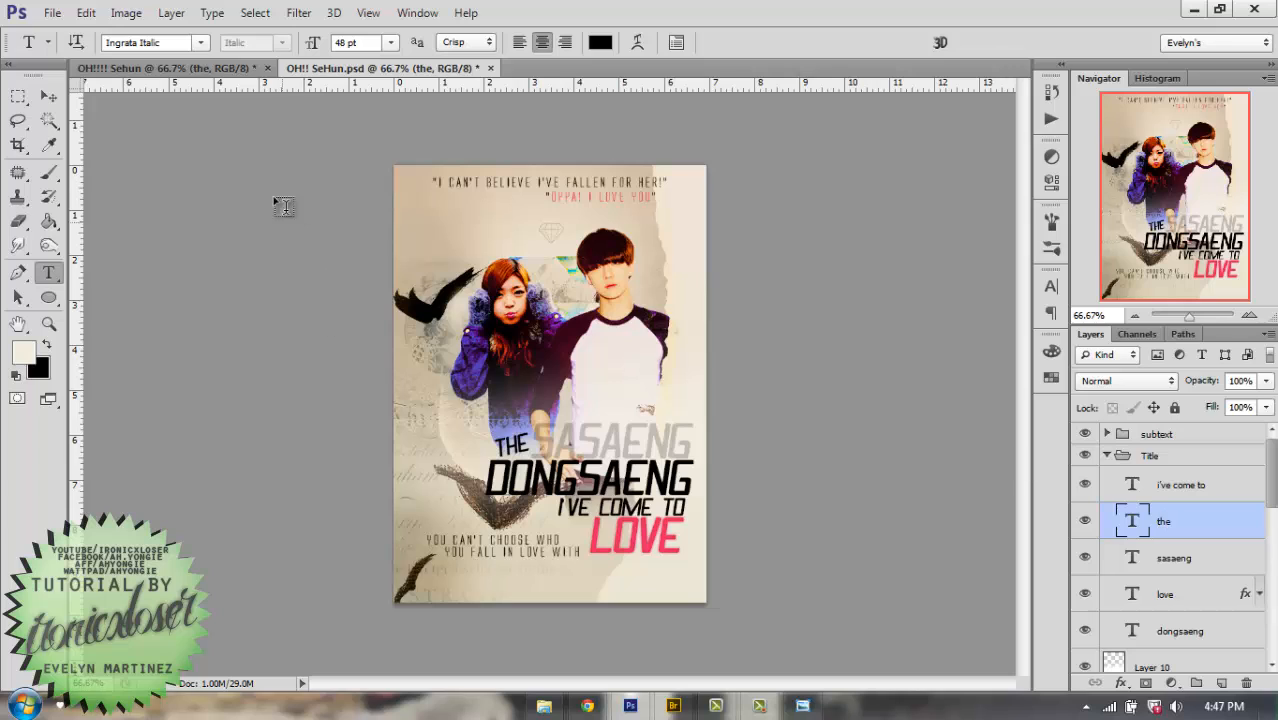
{"action": "left_click", "coordinate": [229, 69]}
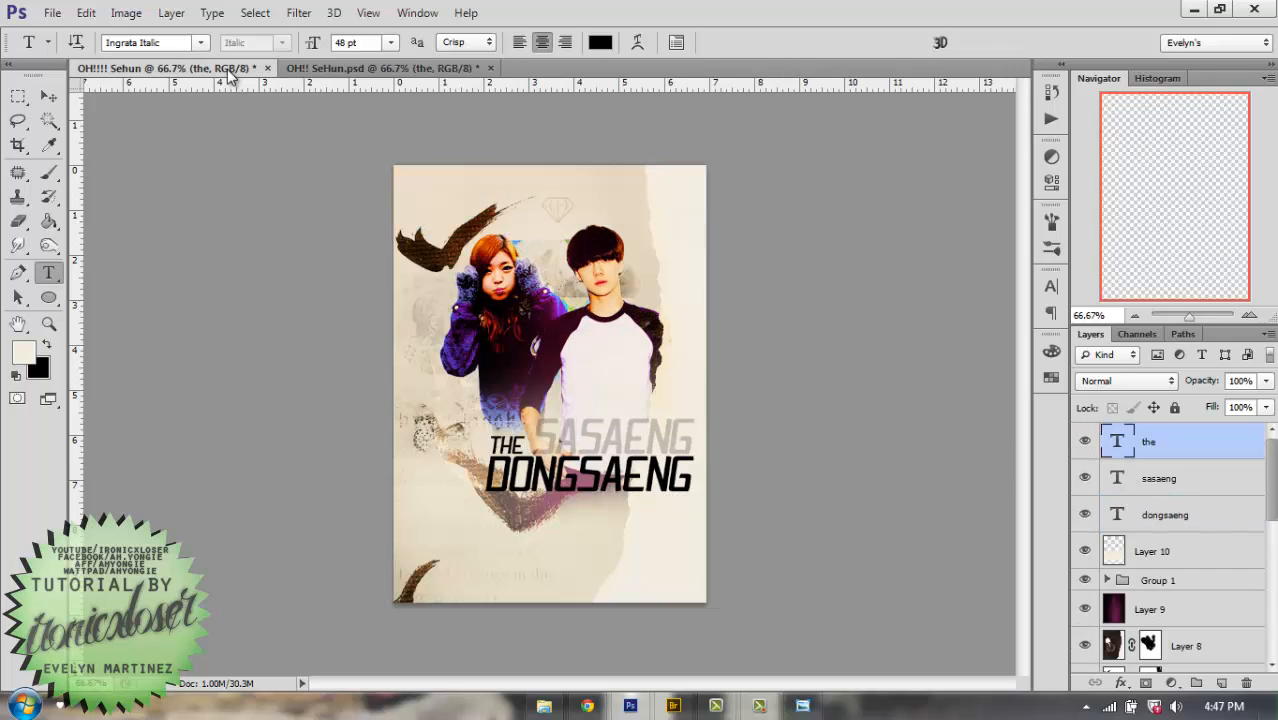
Add the text "I'VE COME TO" in 48 pt Ingrata Italic and position it beneath the end of DONGSAENG.
{"action": "left_click", "coordinate": [560, 505]}
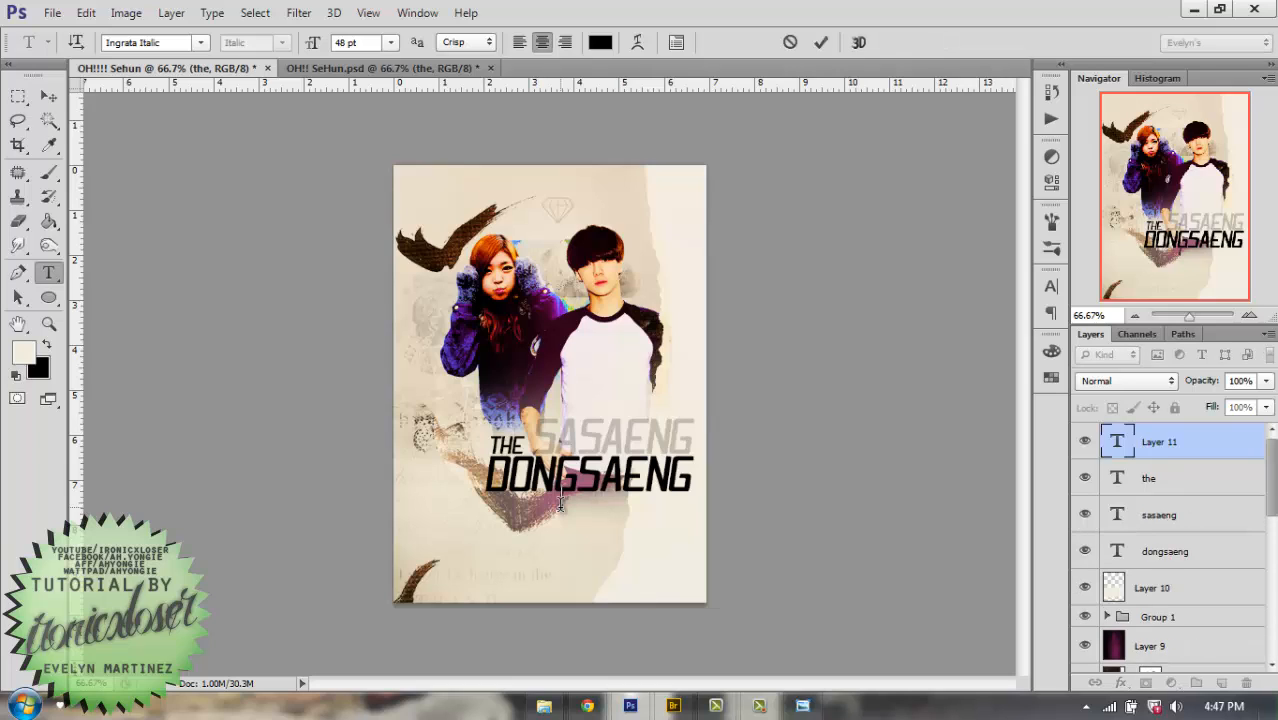
{"action": "type", "text": "I'VE LO"}
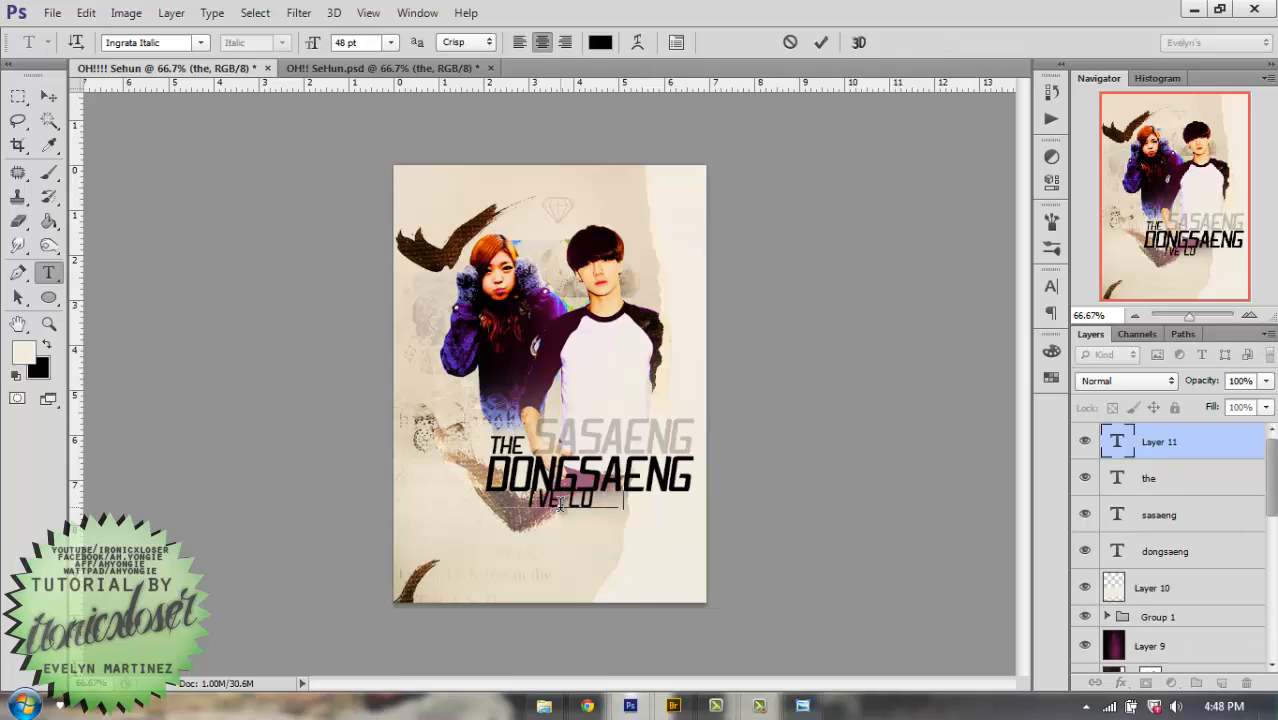
{"action": "type", "text": "ME TO LOV"}
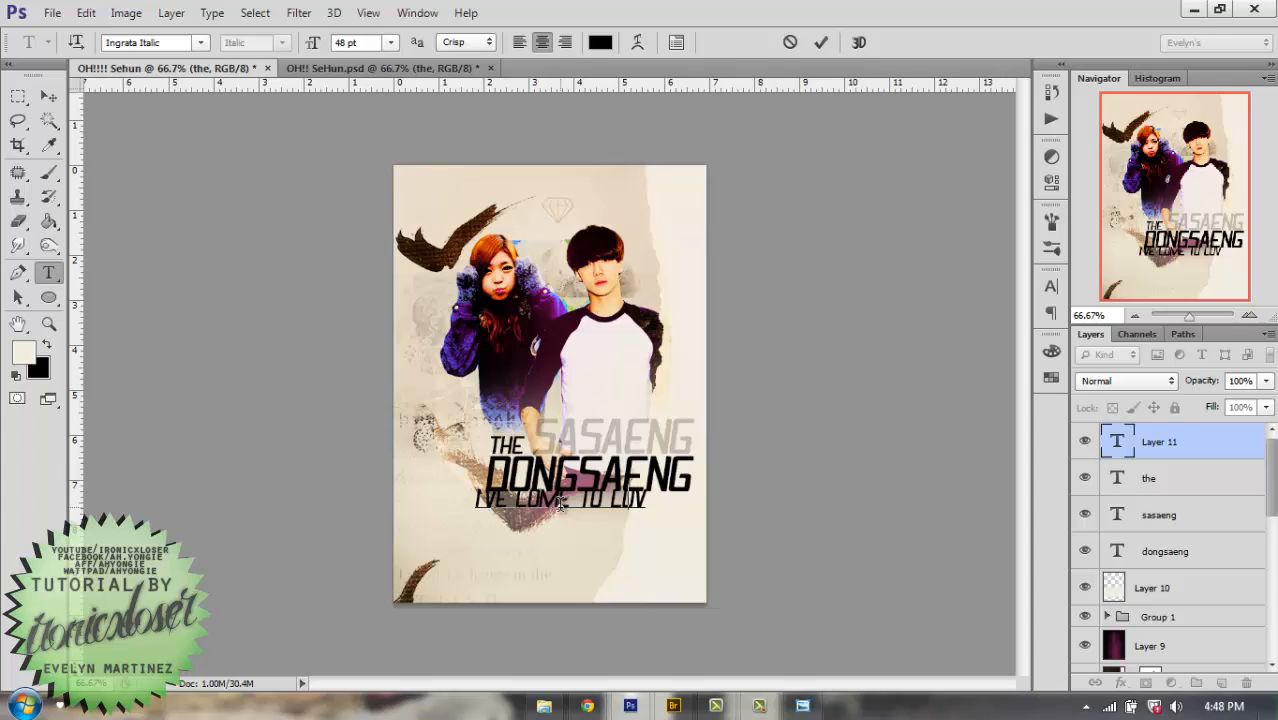
{"action": "key", "text": "BackSpace"}
{"action": "key", "text": "BackSpace"}
{"action": "key", "text": "BackSpace"}
{"action": "left_click_drag", "start_coordinate": [561, 426], "coordinate": [654, 433]}
{"action": "left_click", "coordinate": [820, 42]}
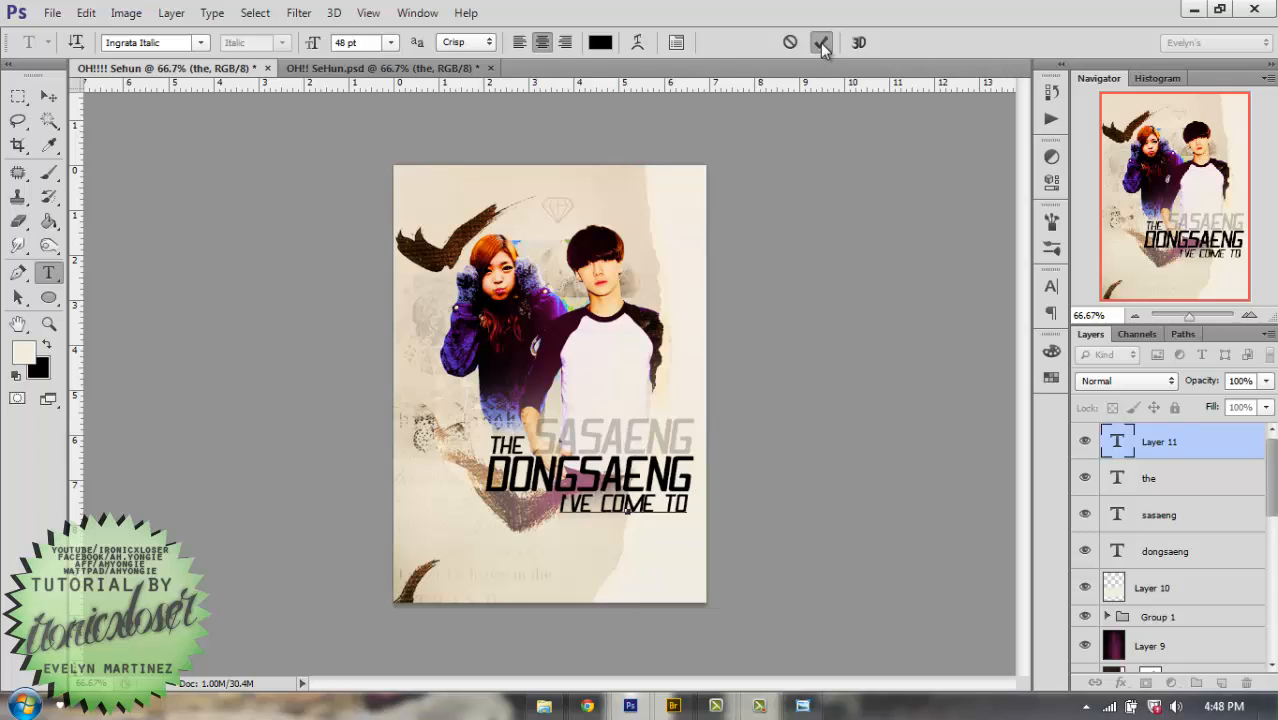
Add the text "LOVE" in 95 pt Ingrata Italic above the dongsaeng layer and position it under the end of I'VE COME TO.
{"action": "left_click", "coordinate": [1190, 556]}
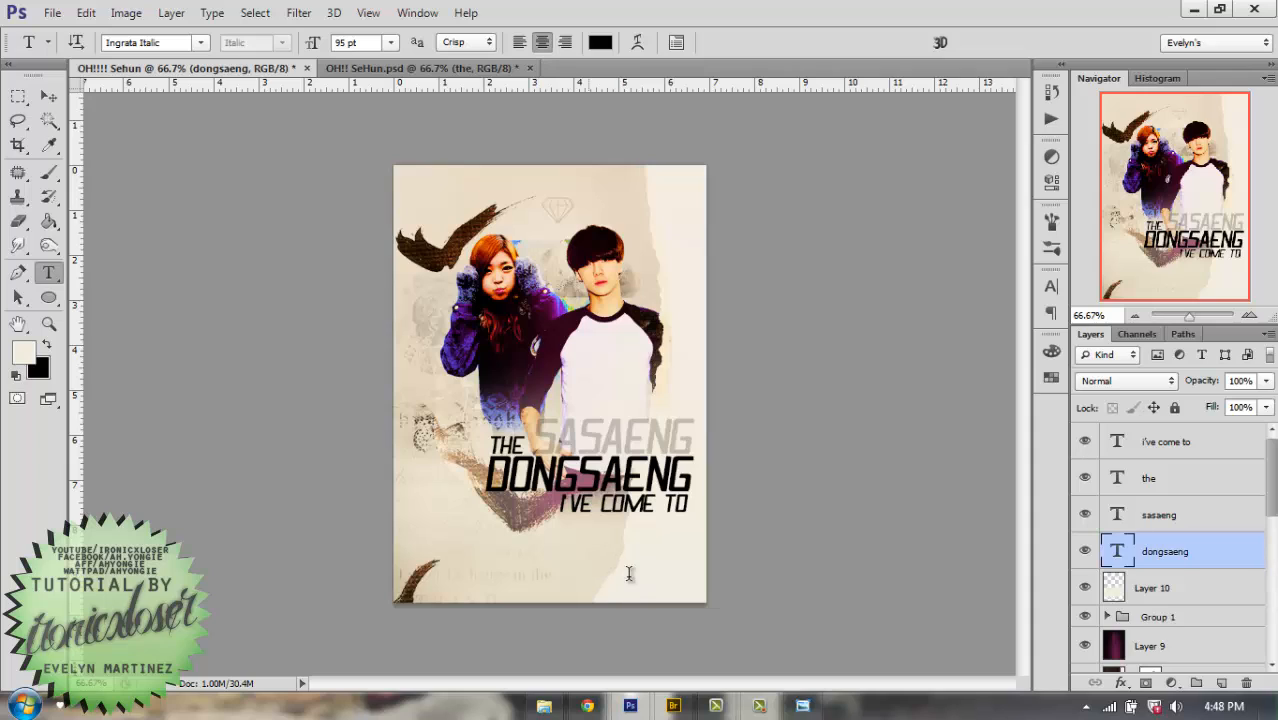
{"action": "left_click", "coordinate": [588, 550]}
{"action": "type", "text": "love"}
{"action": "key", "text": "ctrl+a"}
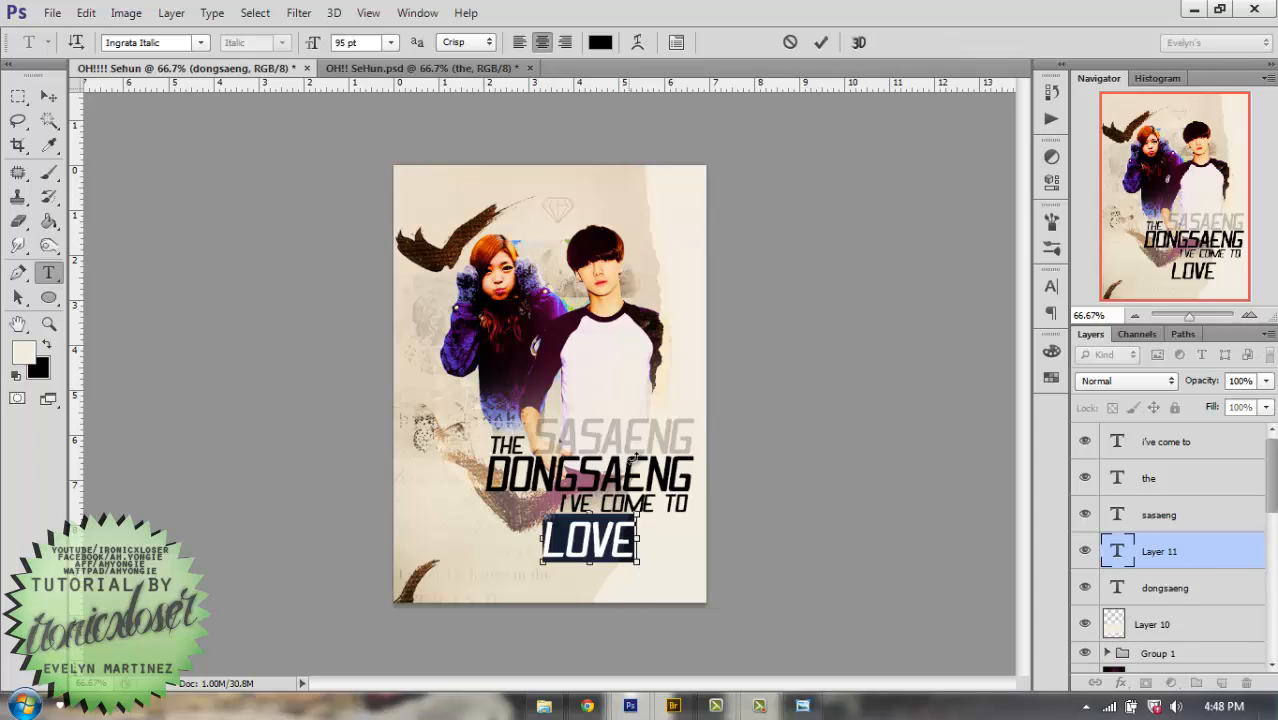
{"action": "left_click_drag", "start_coordinate": [643, 348], "coordinate": [693, 340]}
{"action": "left_click", "coordinate": [823, 44]}
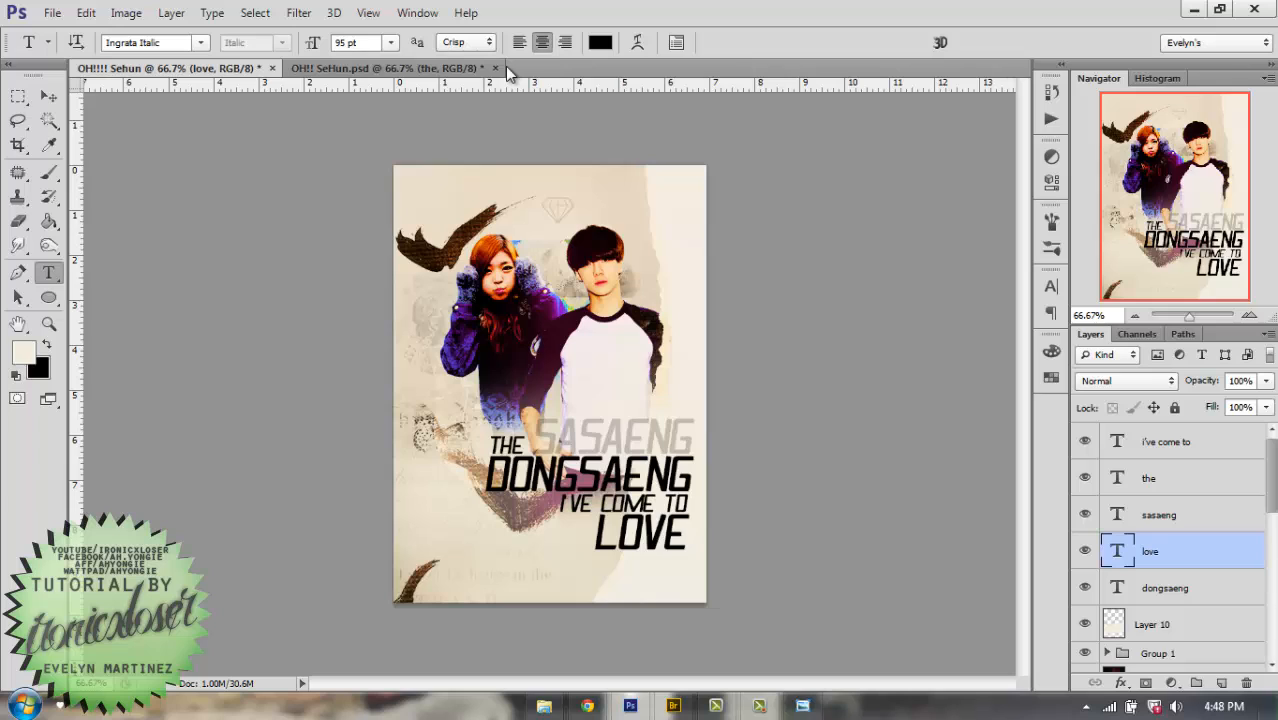
Recolor the LOVE text to d82847, sampled from the girl's lips.
{"action": "left_click", "coordinate": [599, 43]}
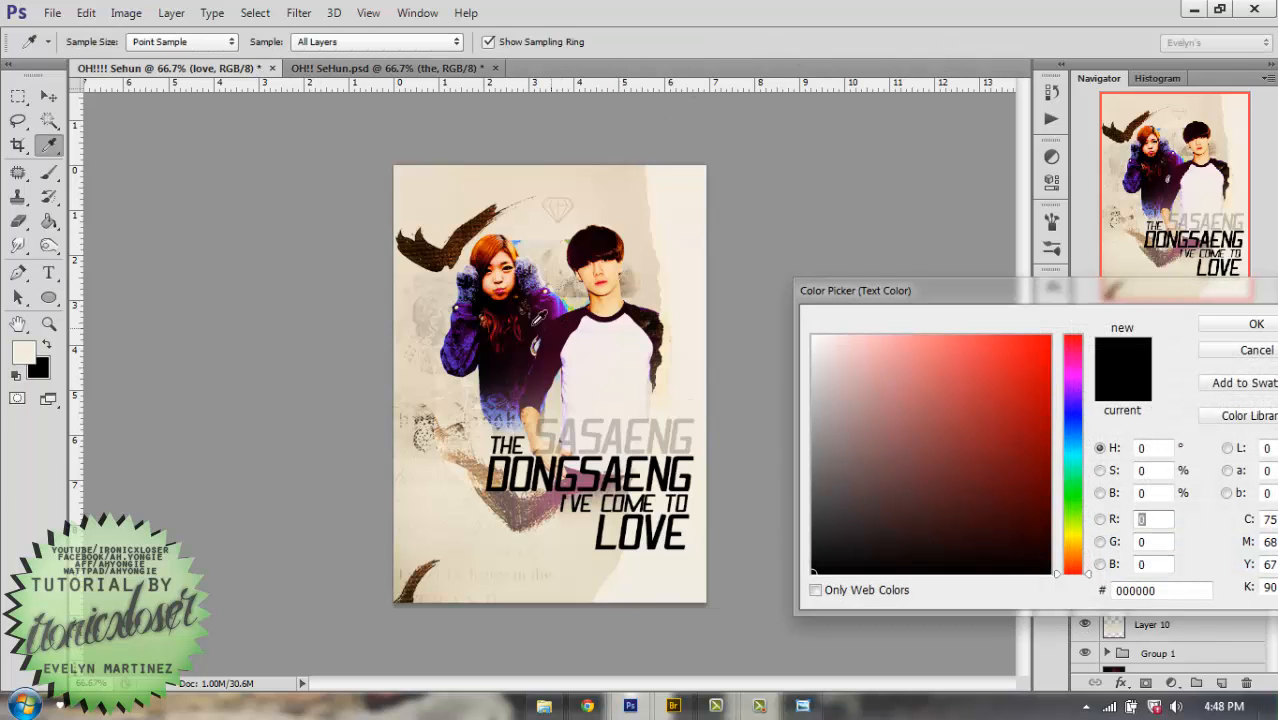
{"action": "left_click", "coordinate": [503, 287]}
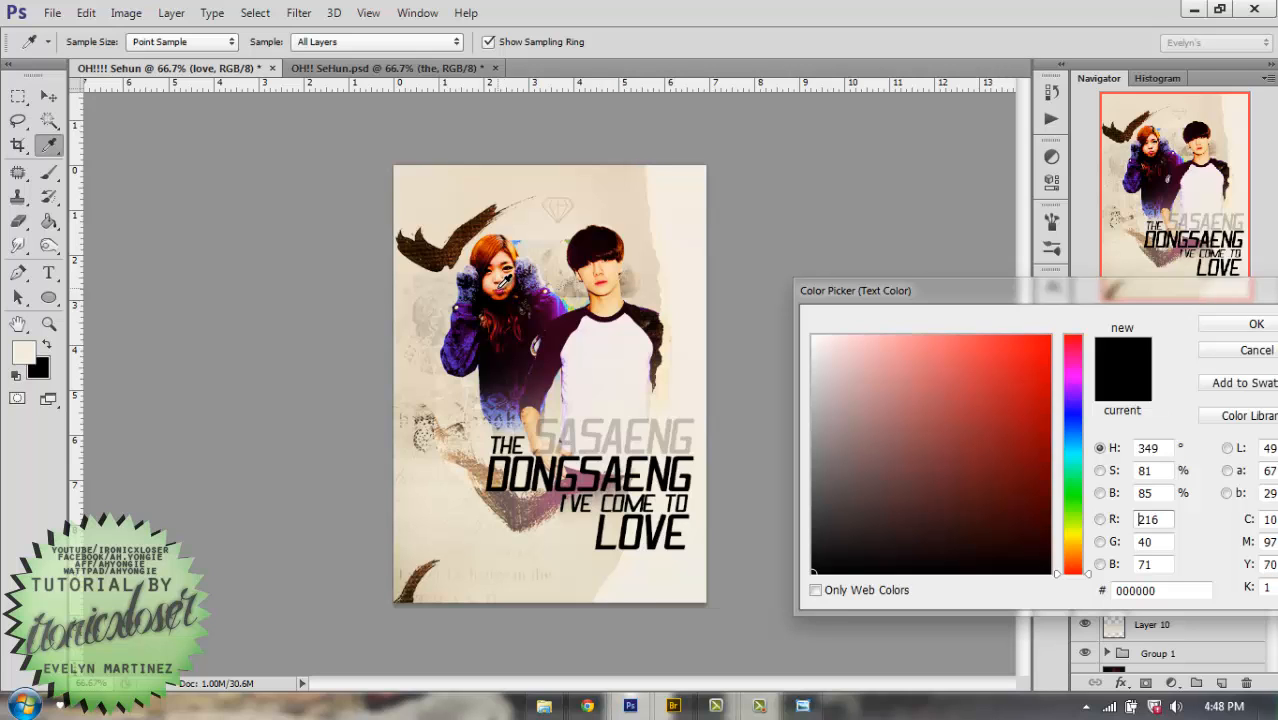
{"action": "left_click", "coordinate": [1252, 326]}
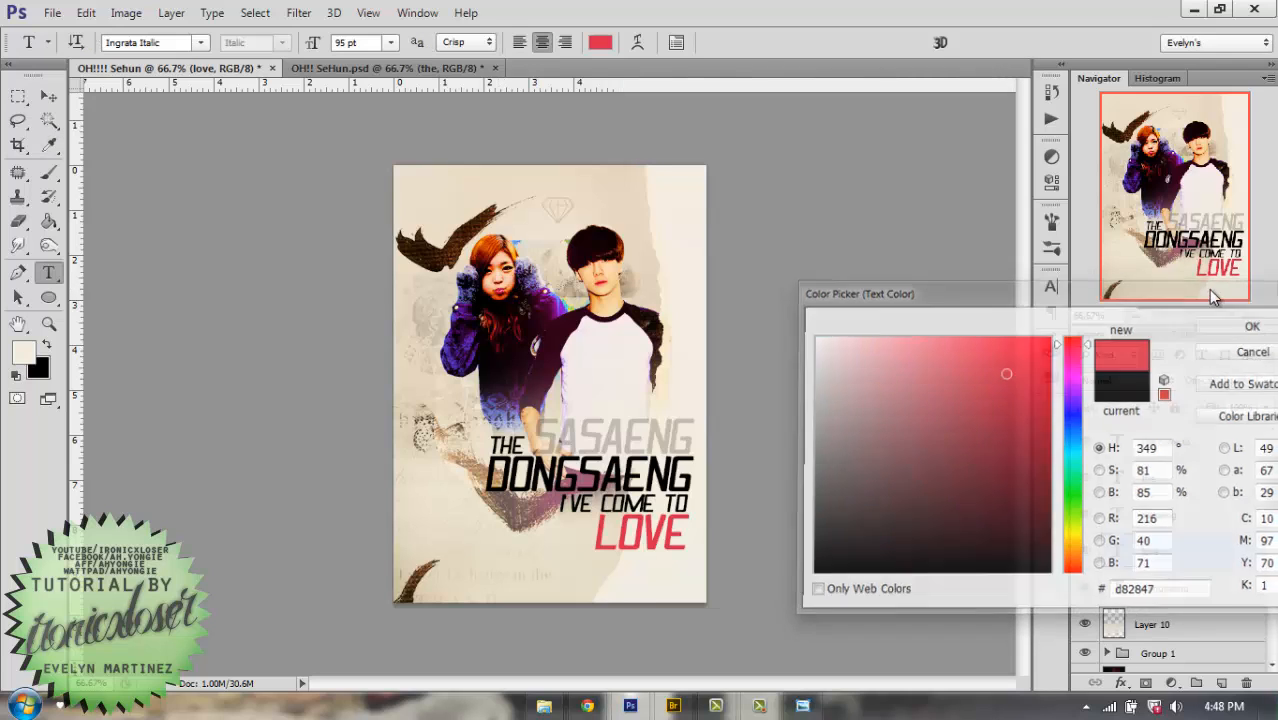
Add an Inner Shadow to the love layer with Soft Light blending, distance 0 px and size 15 px.
{"action": "left_click", "coordinate": [1250, 316]}
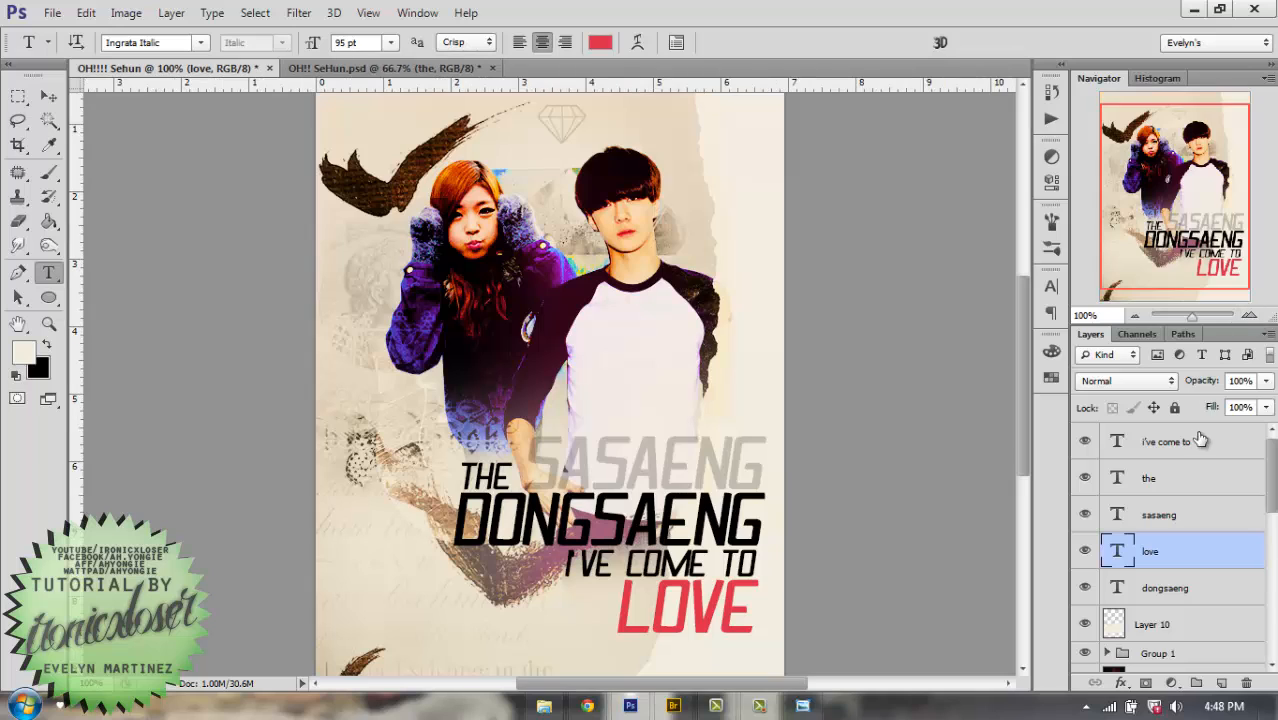
{"action": "double_click", "coordinate": [1213, 549]}
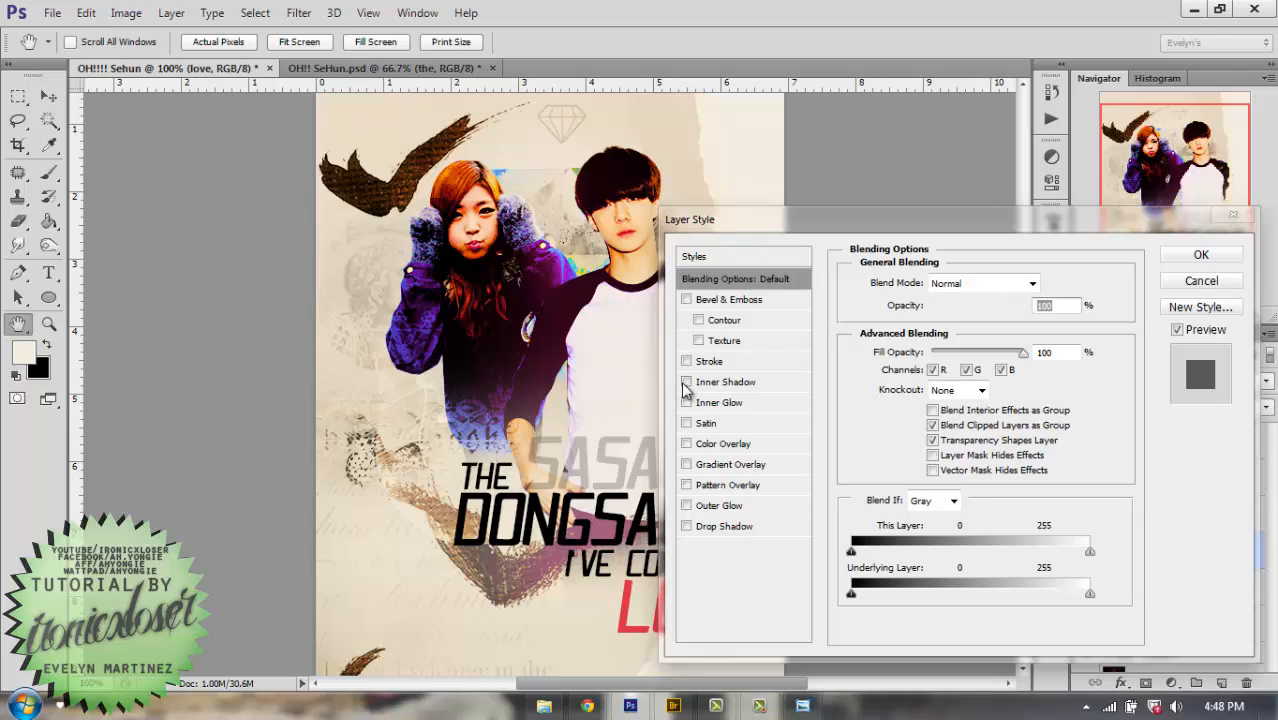
{"action": "left_click", "coordinate": [766, 386]}
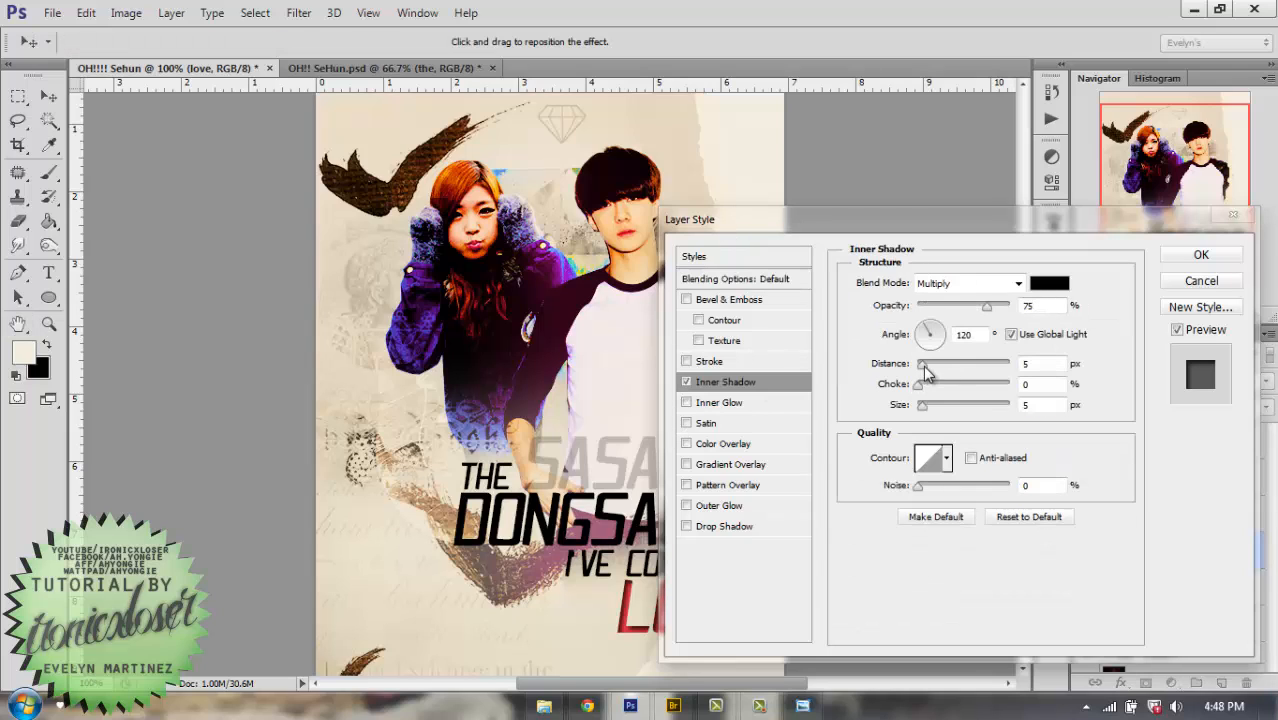
{"action": "left_click_drag", "start_coordinate": [924, 366], "coordinate": [930, 413]}
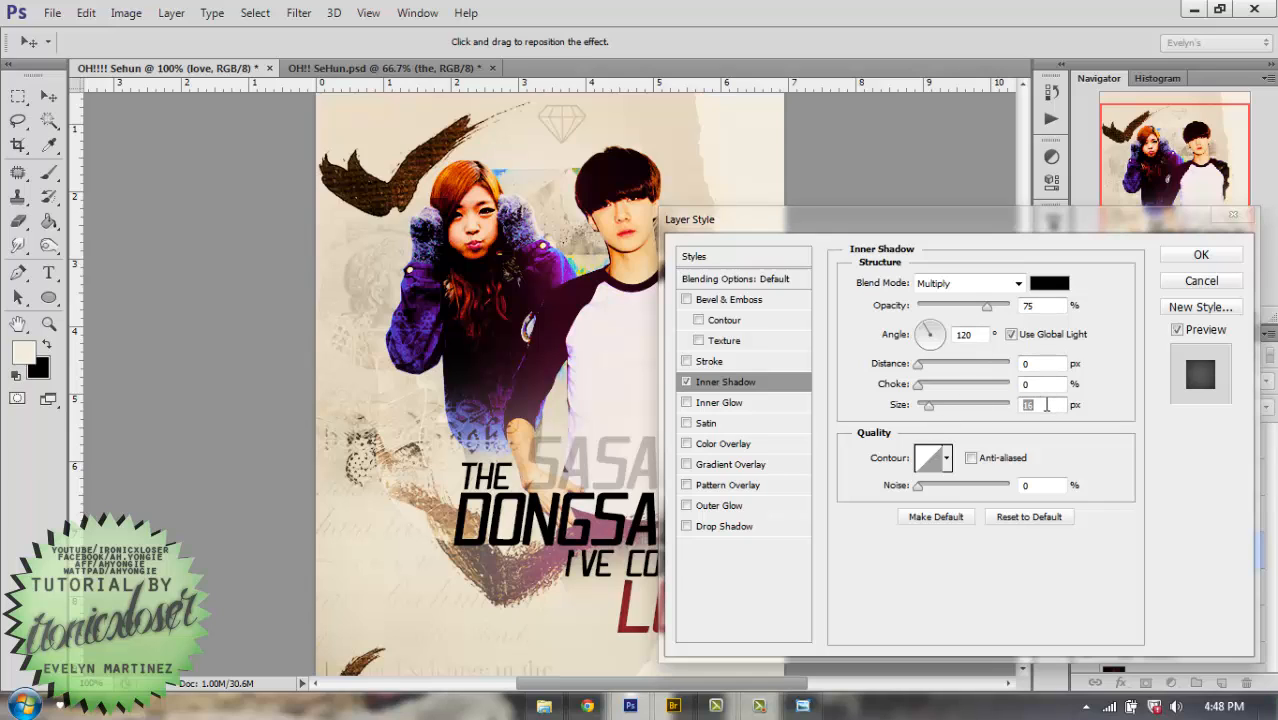
{"action": "left_click", "coordinate": [1008, 284]}
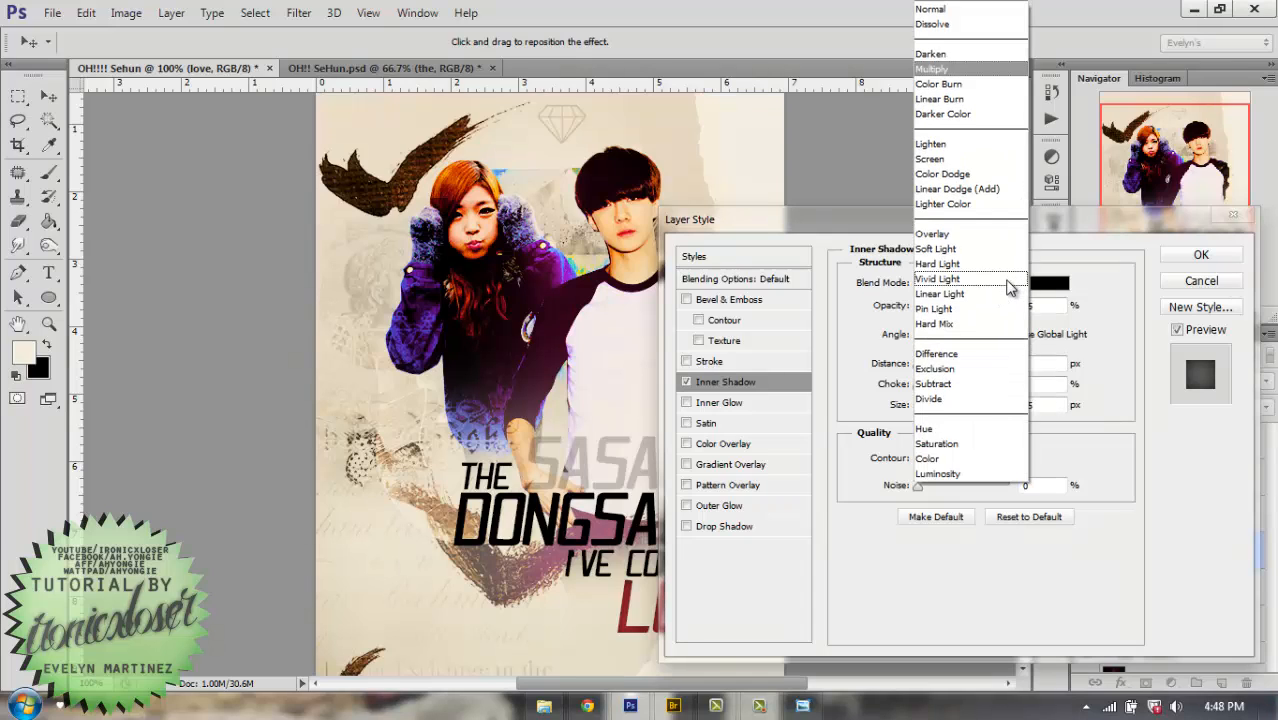
{"action": "left_click", "coordinate": [965, 249]}
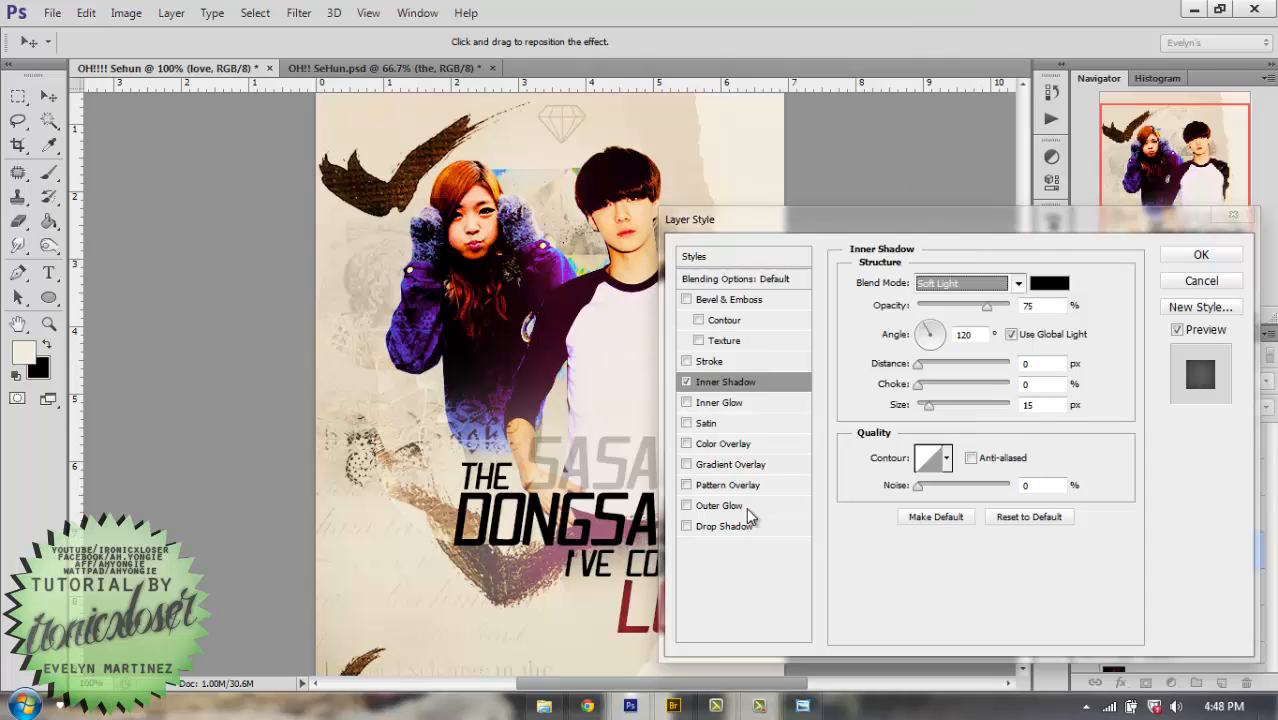
Add a Drop Shadow to LOVE in pink f42c60 with a distance of 0 px, starting from the girl's lip color.
{"action": "left_click", "coordinate": [716, 527]}
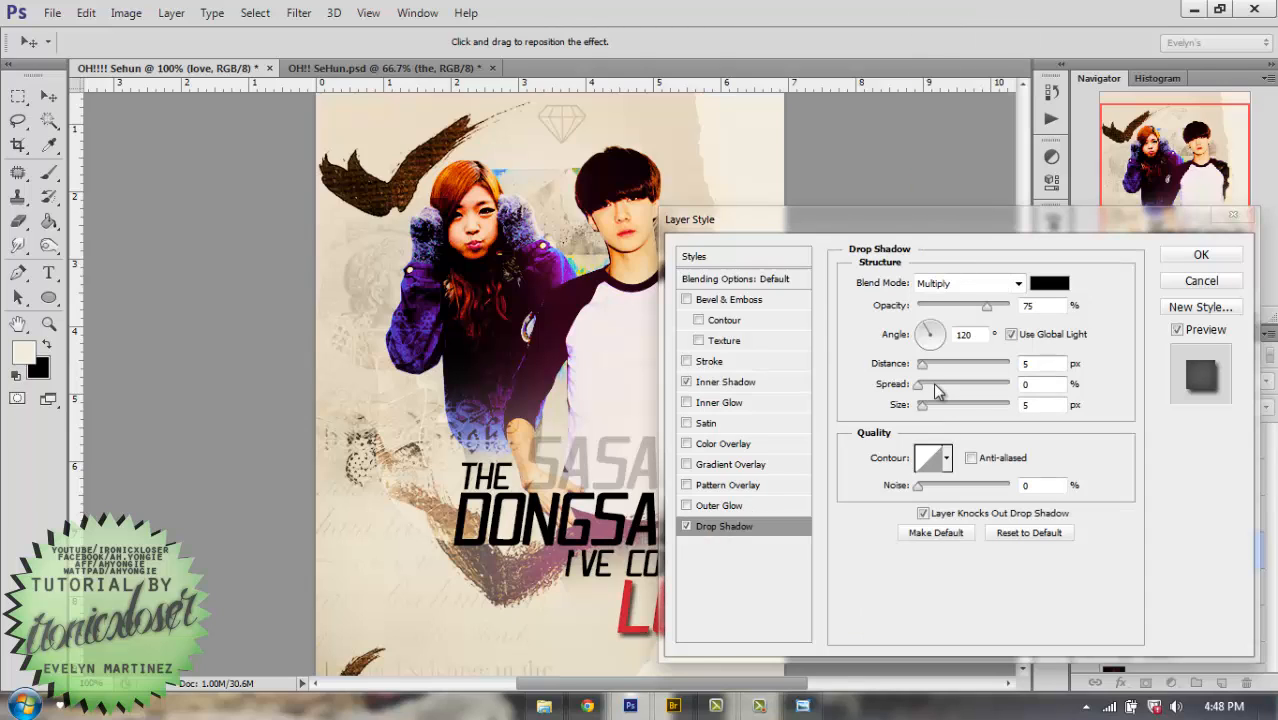
{"action": "left_click", "coordinate": [1049, 283]}
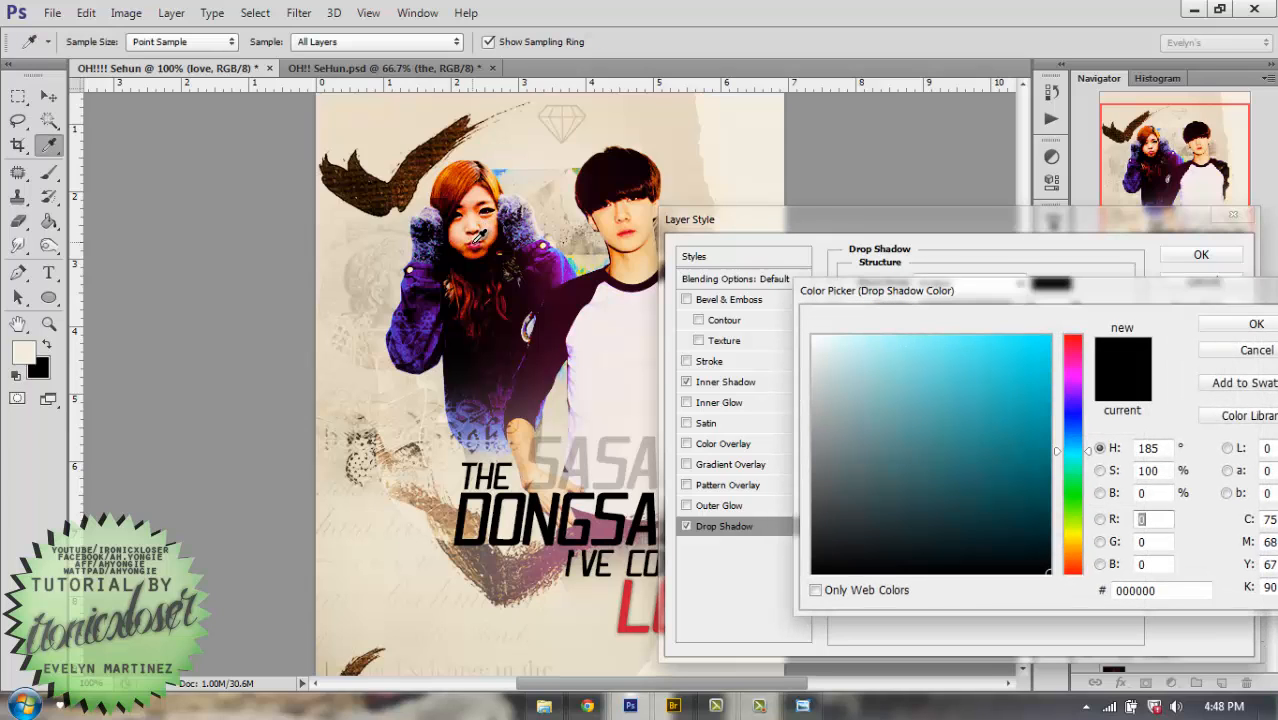
{"action": "left_click", "coordinate": [475, 250]}
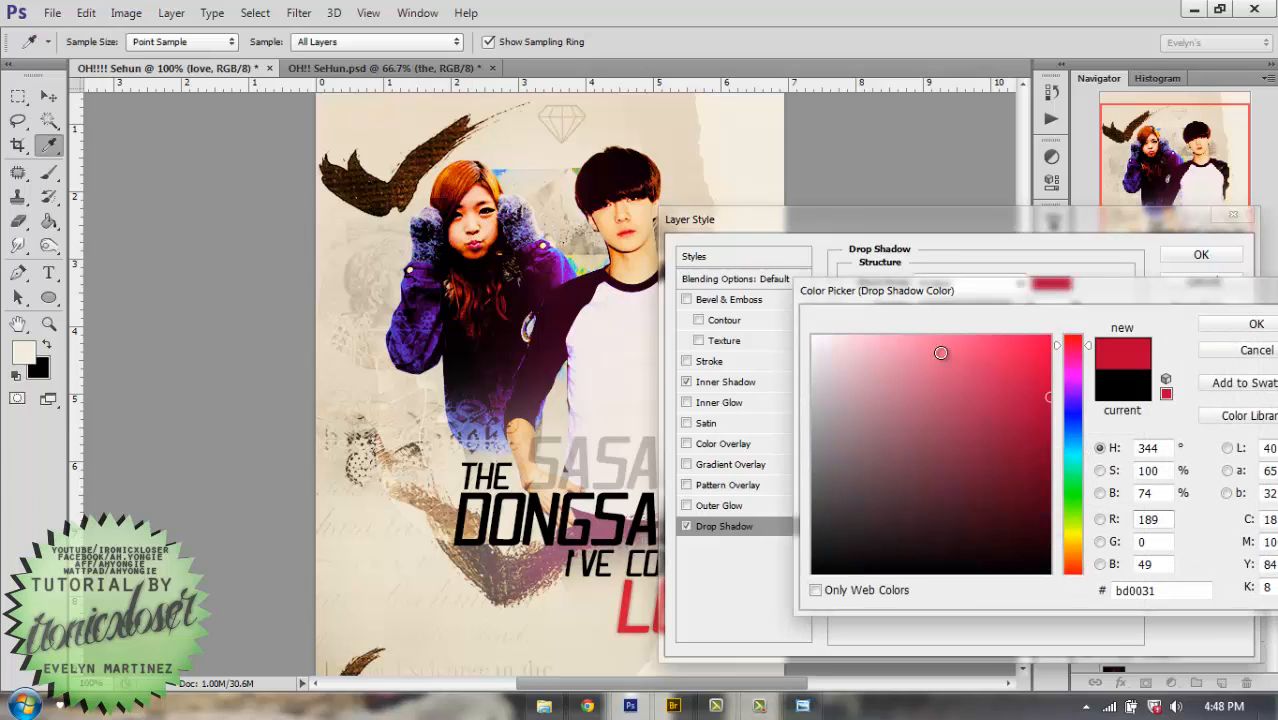
{"action": "left_click", "coordinate": [1007, 345]}
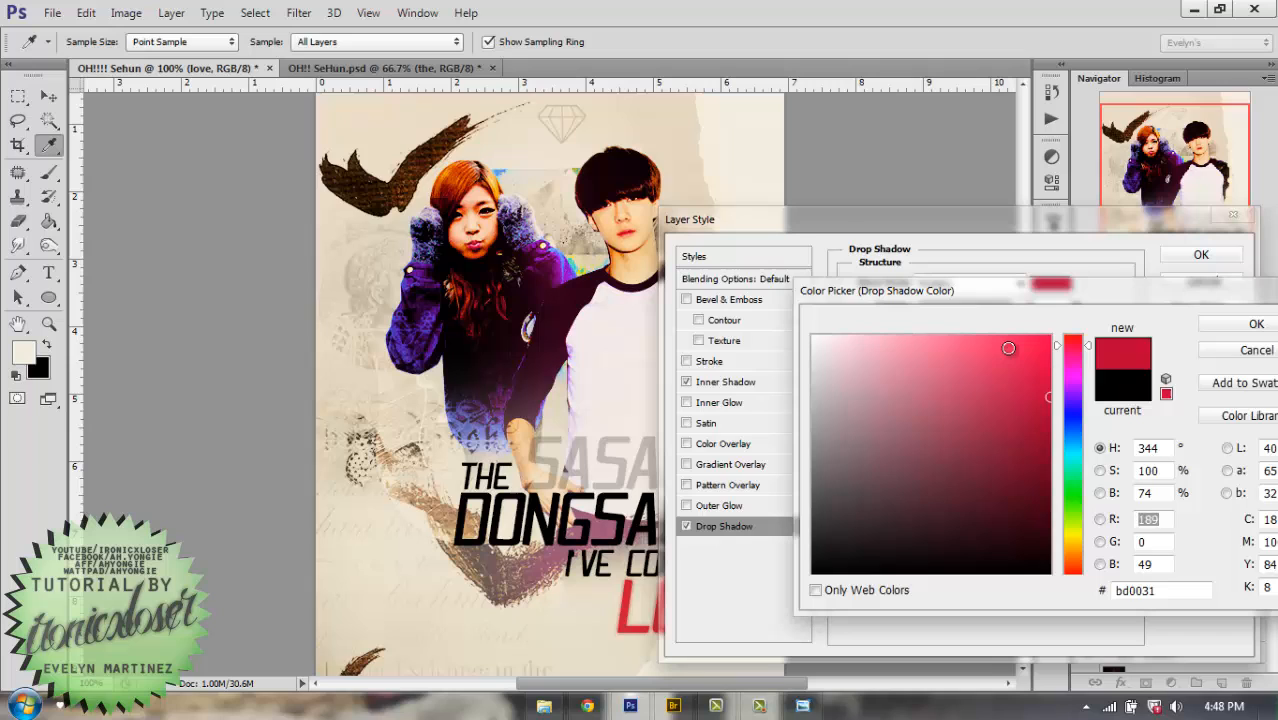
{"action": "left_click", "coordinate": [1258, 325]}
Copy the drop shadow's color code f42c60 and apply the layer style to LOVE.
{"action": "left_click", "coordinate": [1049, 283]}
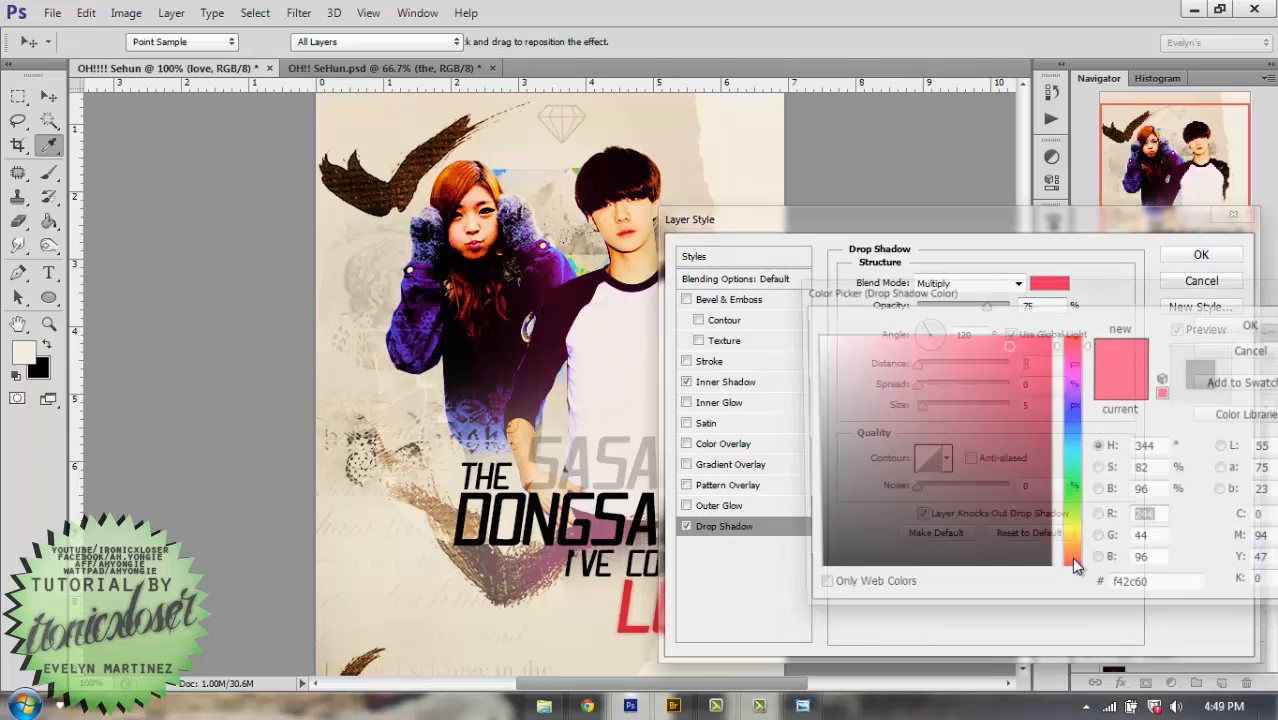
{"action": "left_click", "coordinate": [1155, 589]}
{"action": "right_click", "coordinate": [1138, 591]}
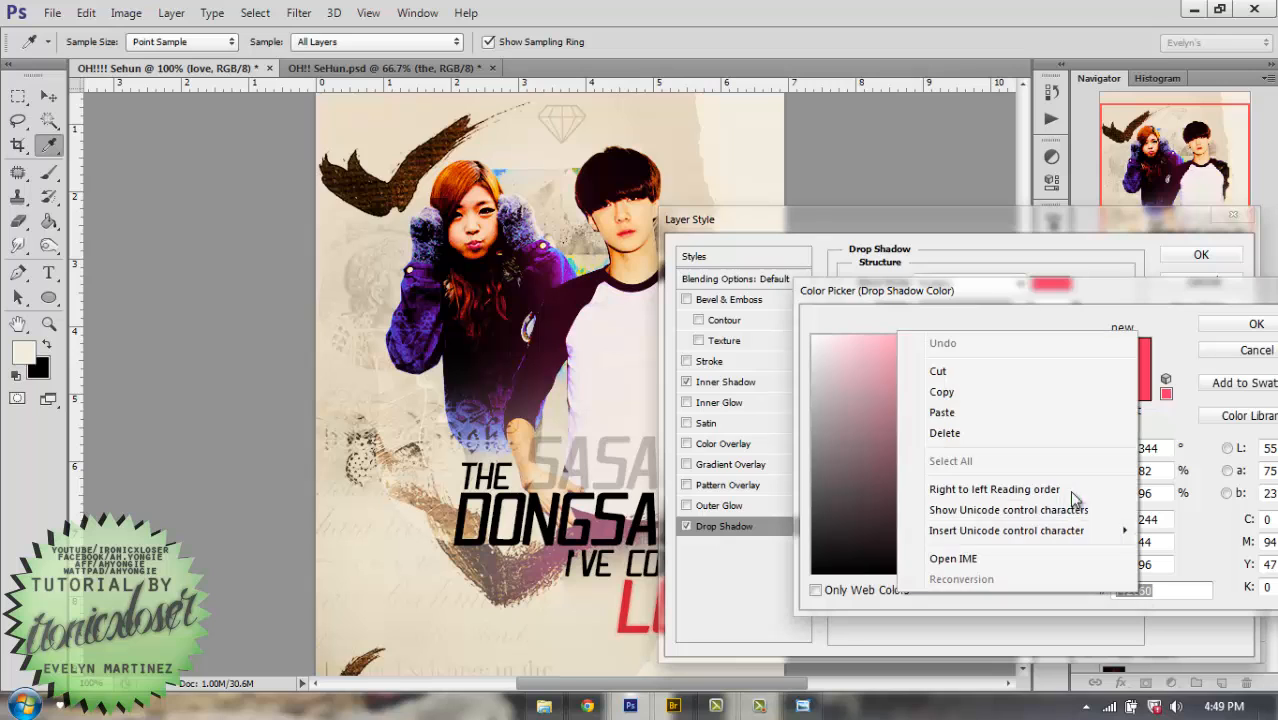
{"action": "left_click", "coordinate": [945, 392]}
{"action": "left_click", "coordinate": [1215, 324]}
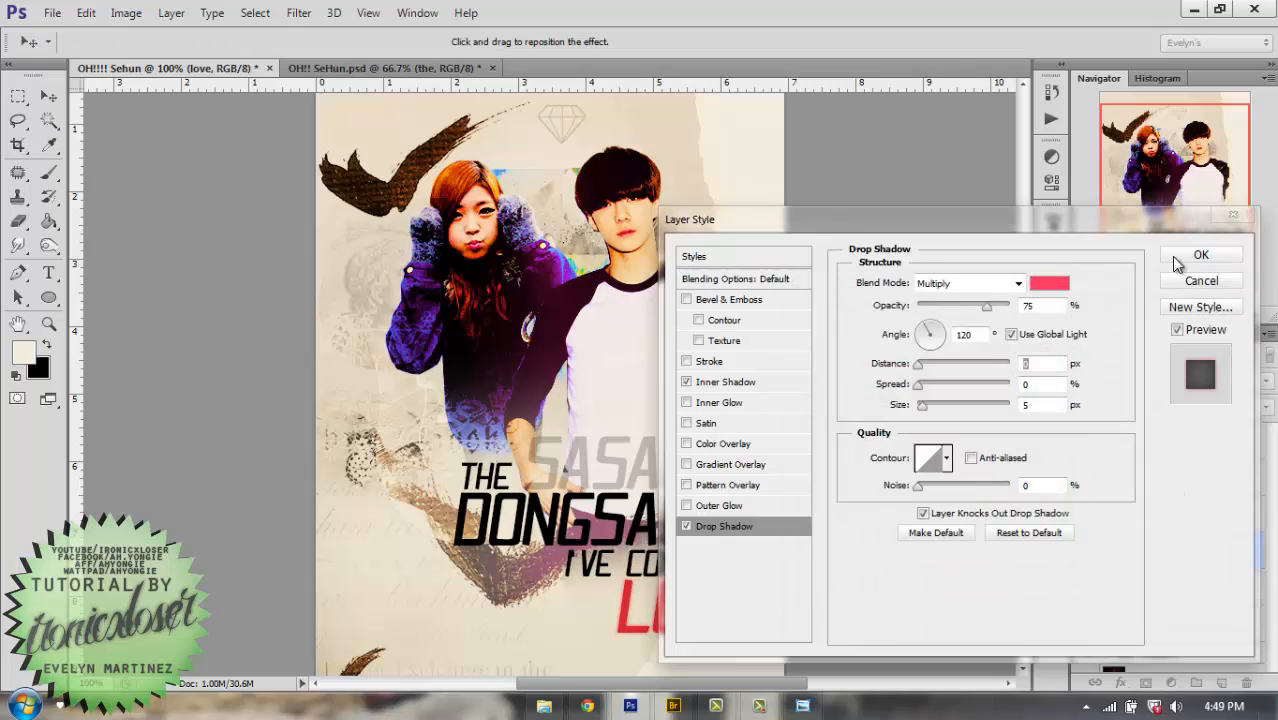
{"action": "left_click", "coordinate": [1180, 257]}
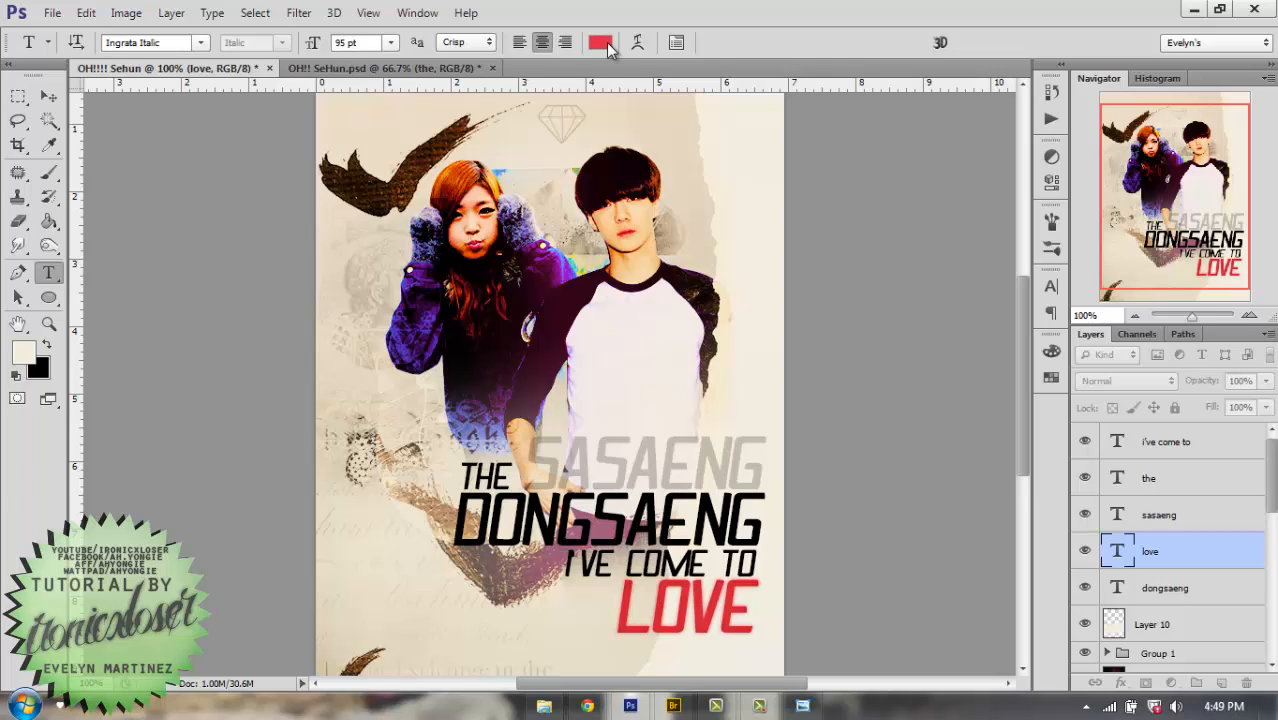
Recolor the LOVE text with the pink color code copied from its drop shadow.
{"action": "left_click", "coordinate": [603, 44]}
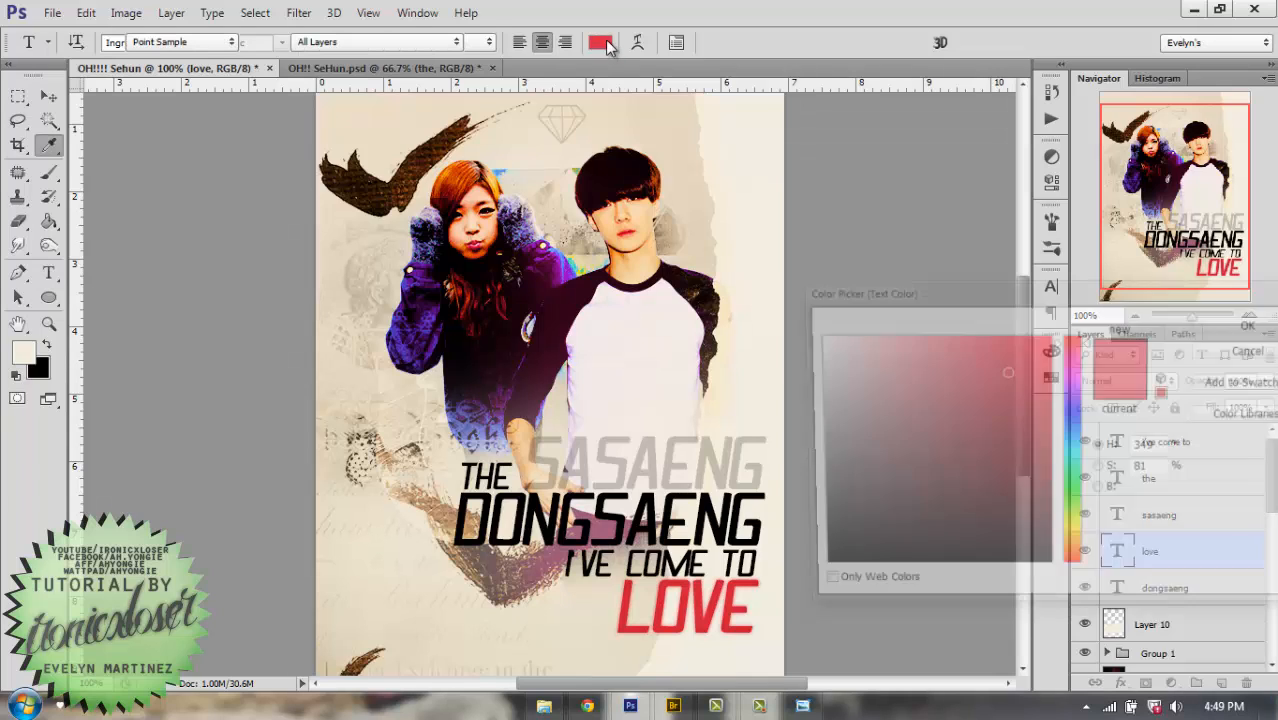
{"action": "left_click_drag", "start_coordinate": [1175, 586], "coordinate": [1086, 586]}
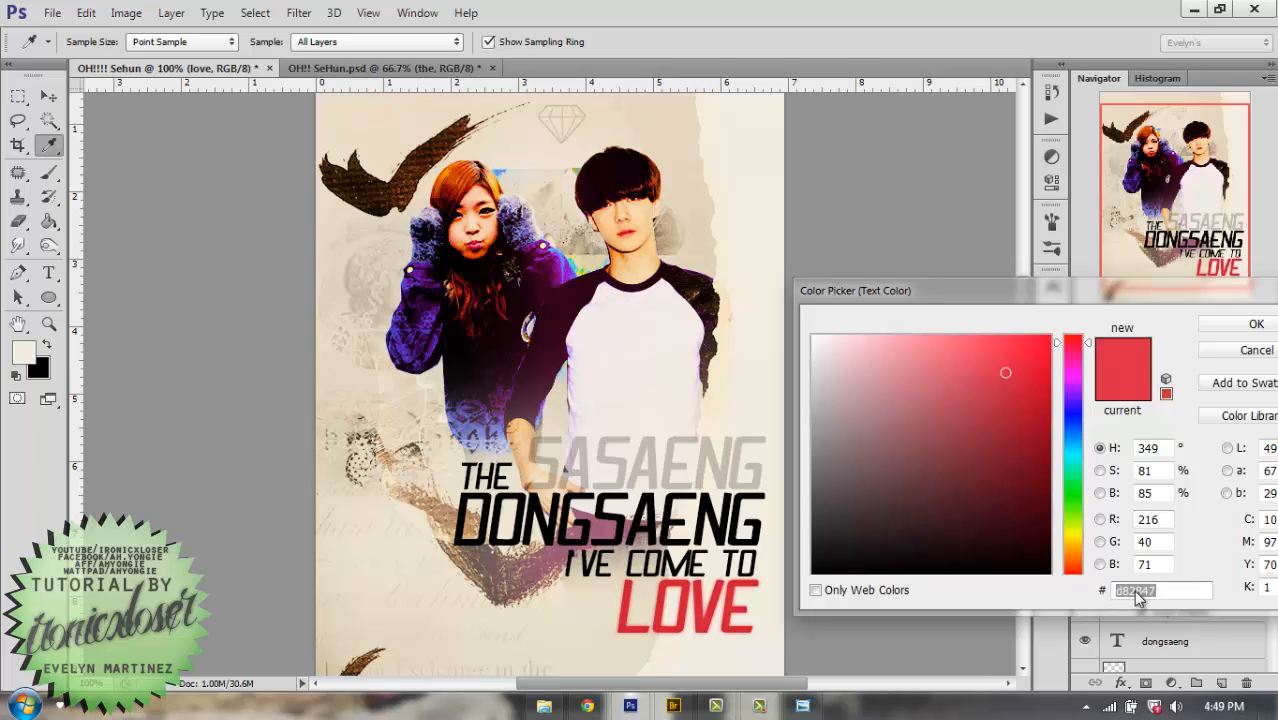
{"action": "right_click", "coordinate": [1135, 589]}
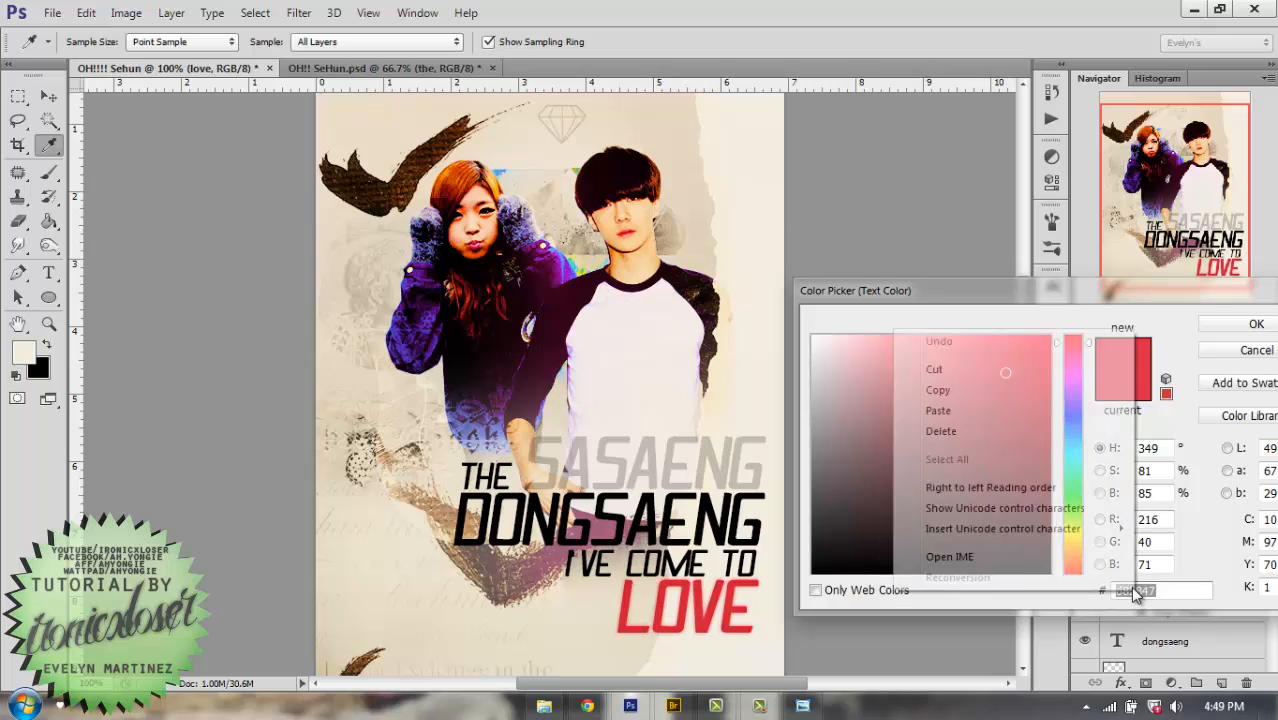
{"action": "left_click", "coordinate": [977, 411]}
{"action": "left_click", "coordinate": [1250, 330]}
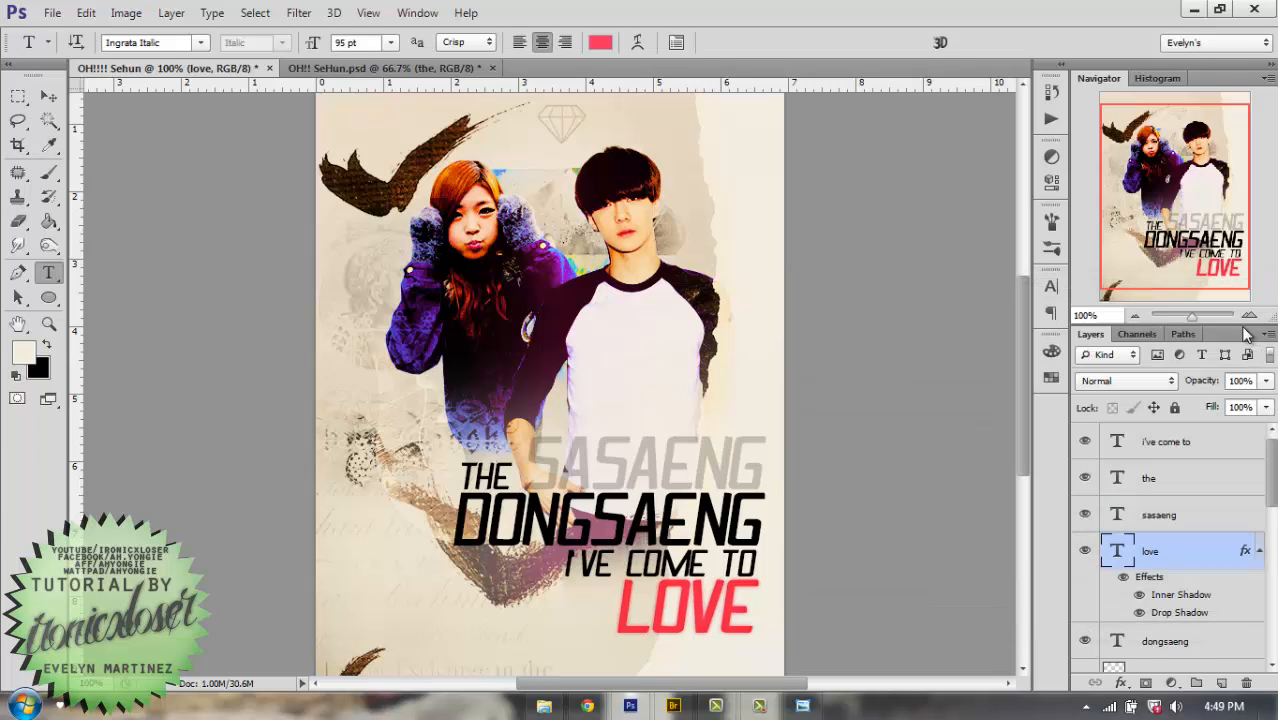
Inspect the subtext group's "you can't choose who you fall in love with" layer in OH!! SeHun.psd and return to the working poster.
{"action": "left_click", "coordinate": [455, 68]}
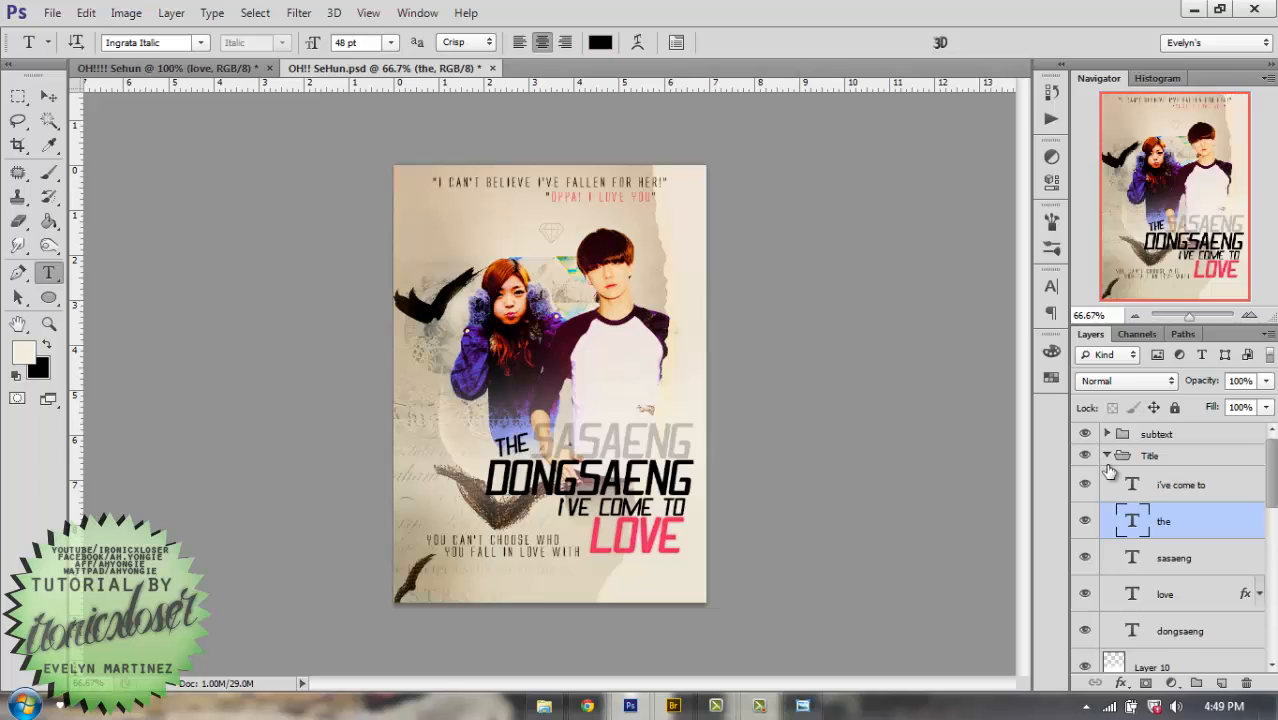
{"action": "left_click", "coordinate": [1106, 455]}
{"action": "left_click", "coordinate": [1106, 434]}
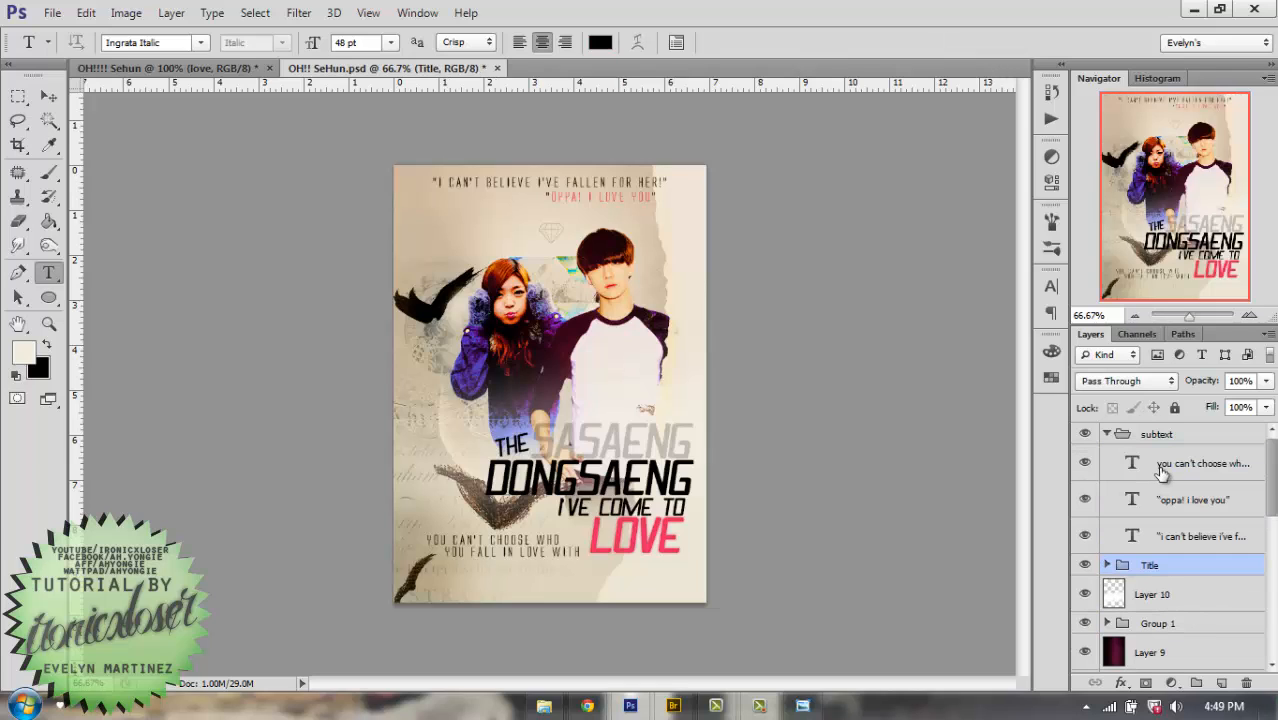
{"action": "left_click", "coordinate": [1162, 472]}
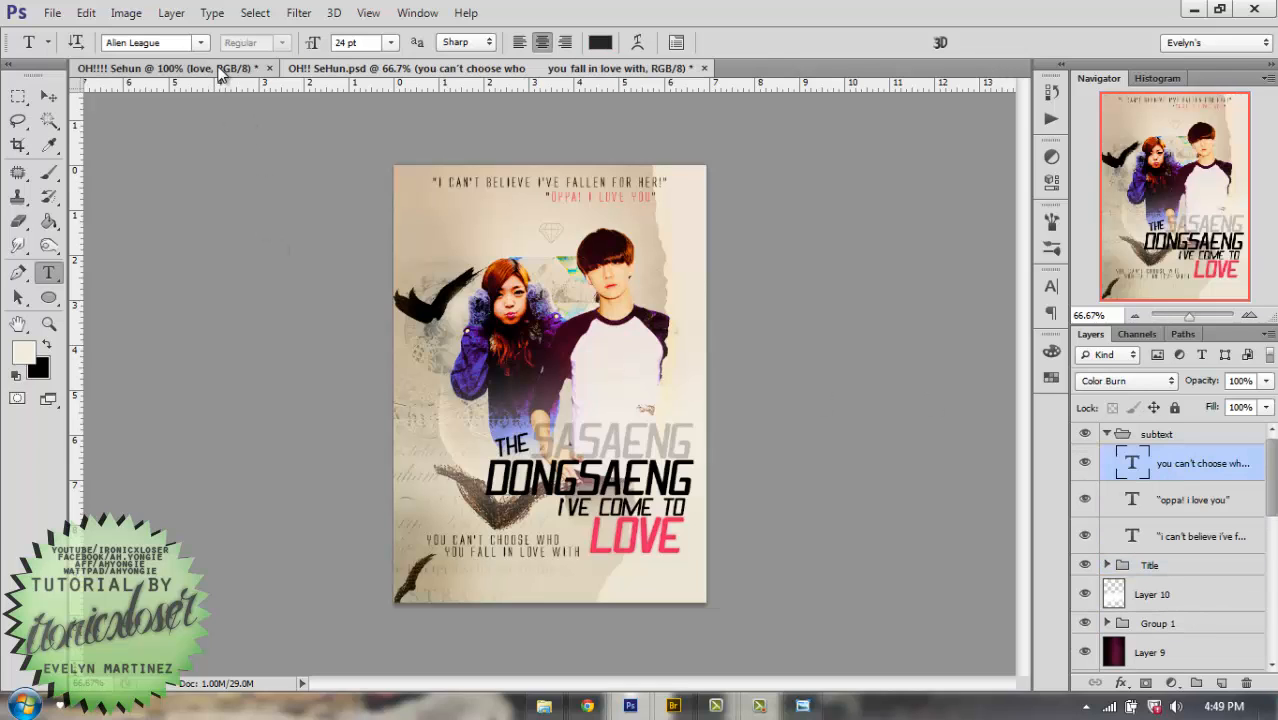
{"action": "key", "text": "ctrl+1"}
{"action": "key", "text": "ctrl+Tab"}
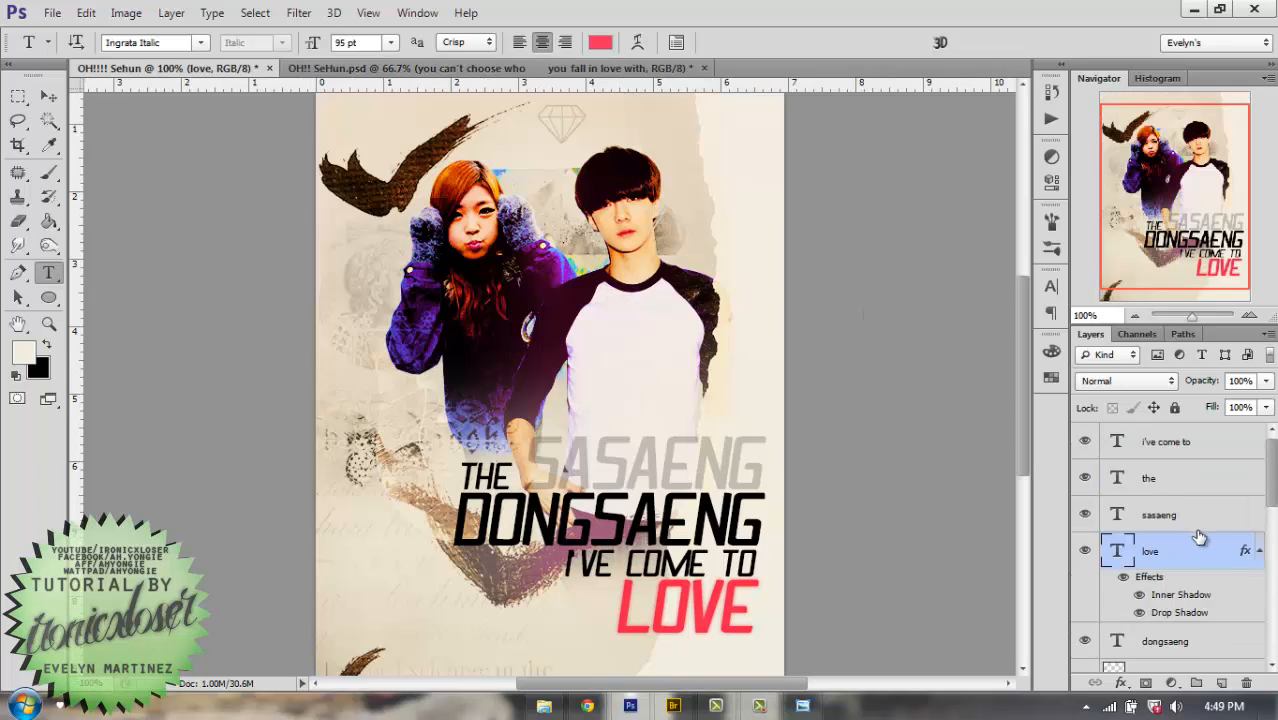
Group the five title text layers, from dongsaeng to i've come to, and name the group "title".
{"action": "left_click", "coordinate": [1250, 551]}
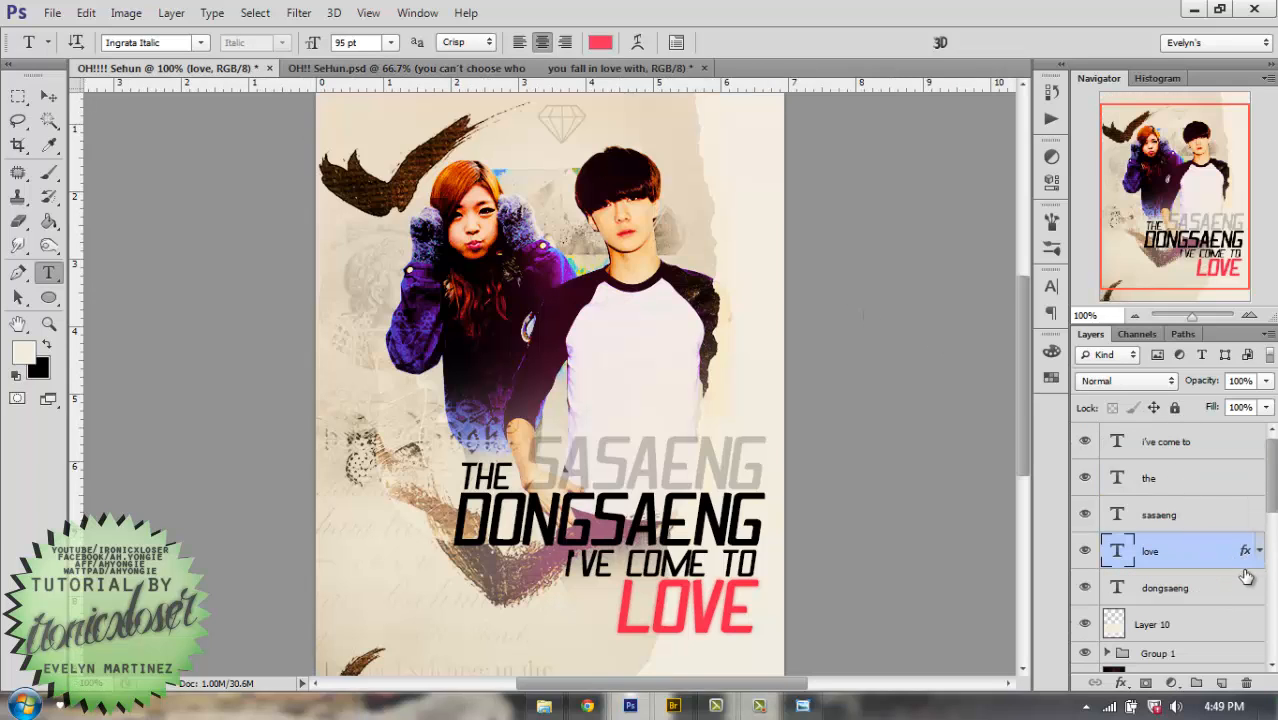
{"action": "left_click", "coordinate": [1233, 583]}
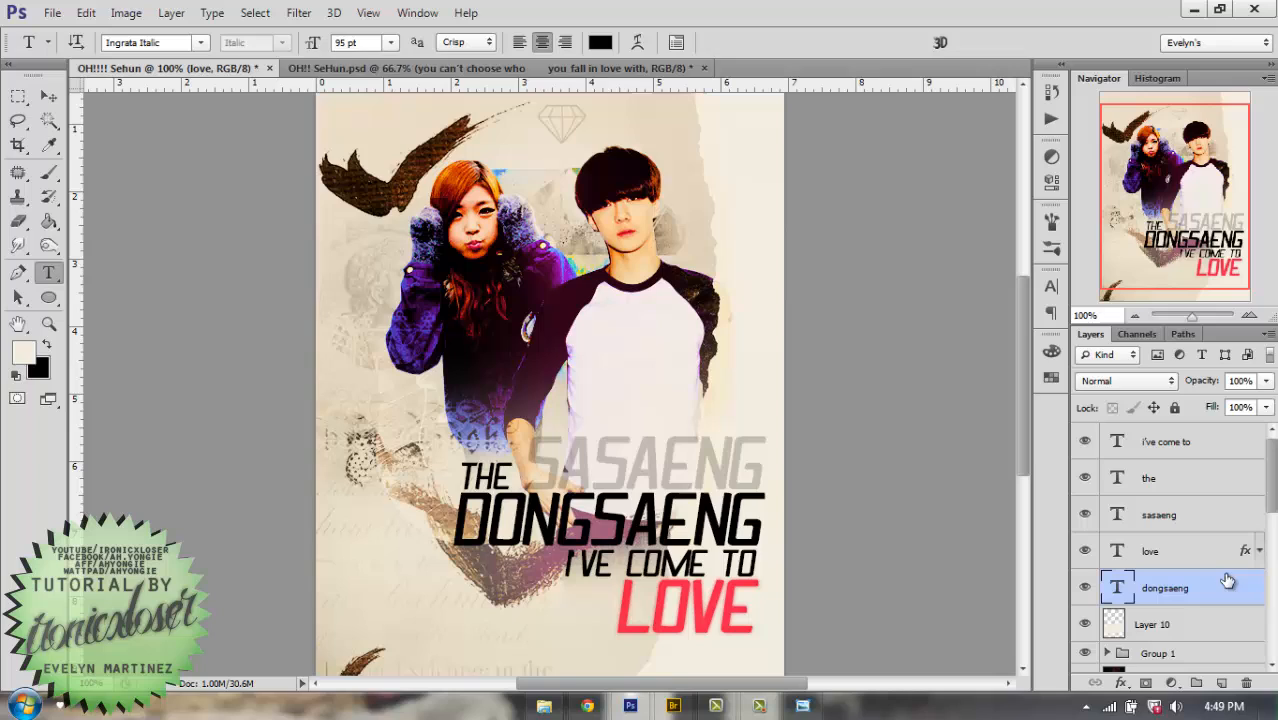
{"action": "left_click", "coordinate": [1203, 443], "text": "shift"}
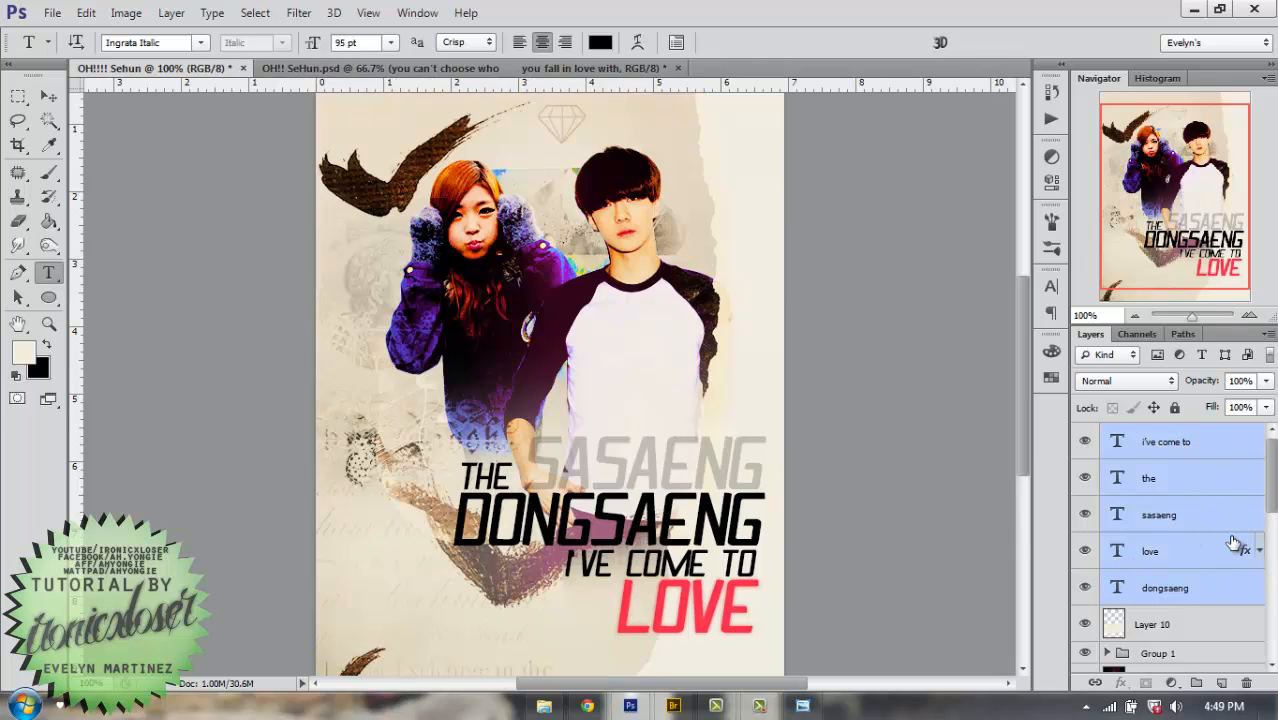
{"action": "key", "text": "ctrl+g"}
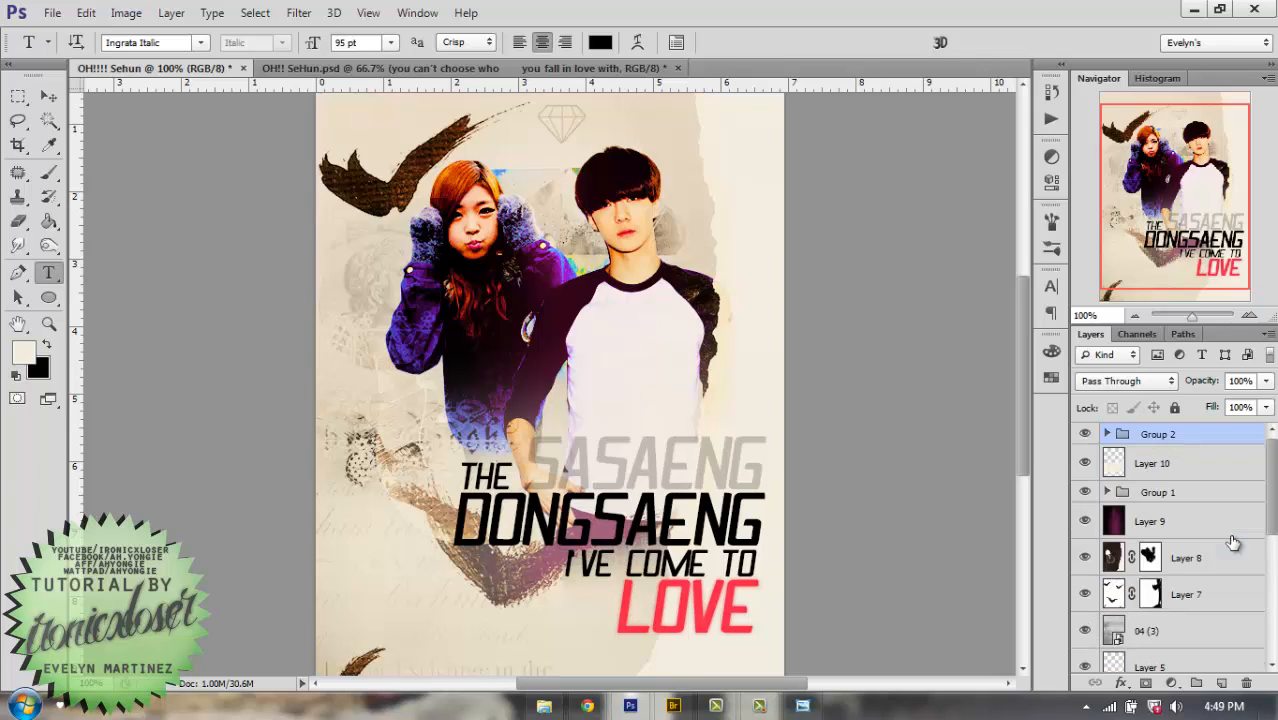
{"action": "double_click", "coordinate": [1158, 436]}
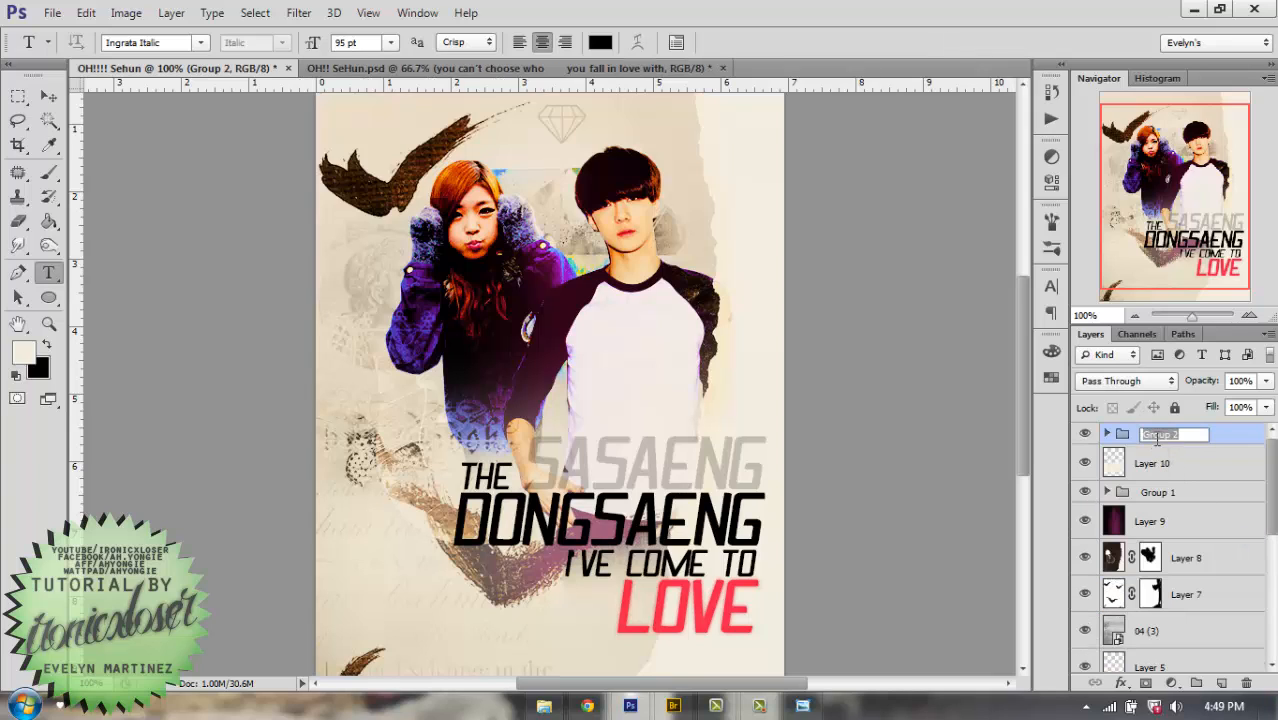
{"action": "type", "text": "title"}
{"action": "key", "text": "Return"}
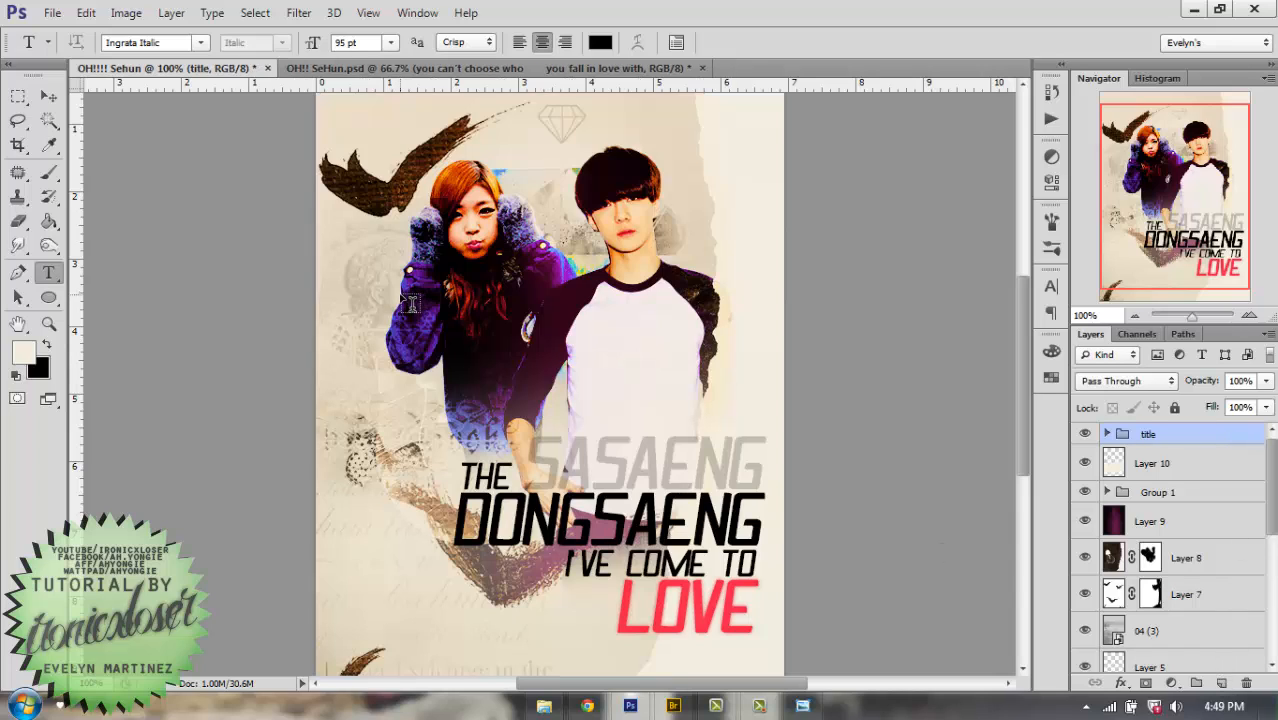
{"action": "left_click", "coordinate": [398, 278]}
{"action": "left_click", "coordinate": [167, 42]}
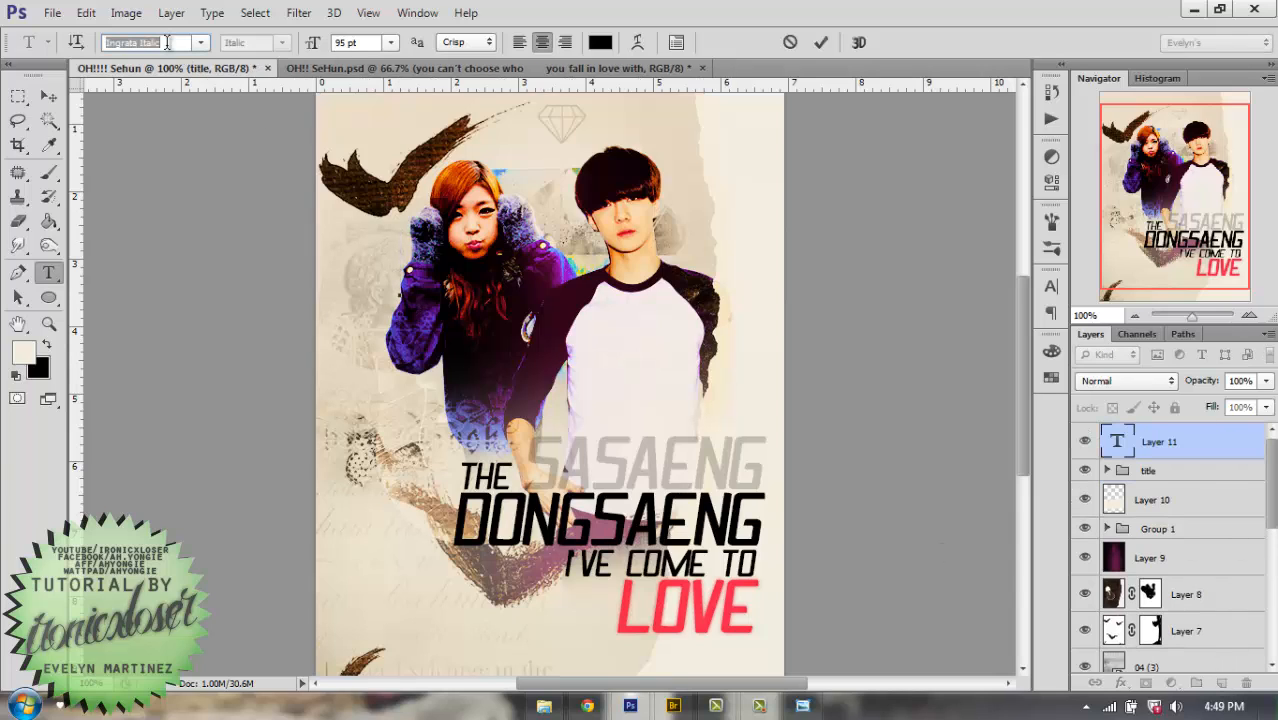
{"action": "type", "text": "A Gentle Touch"}
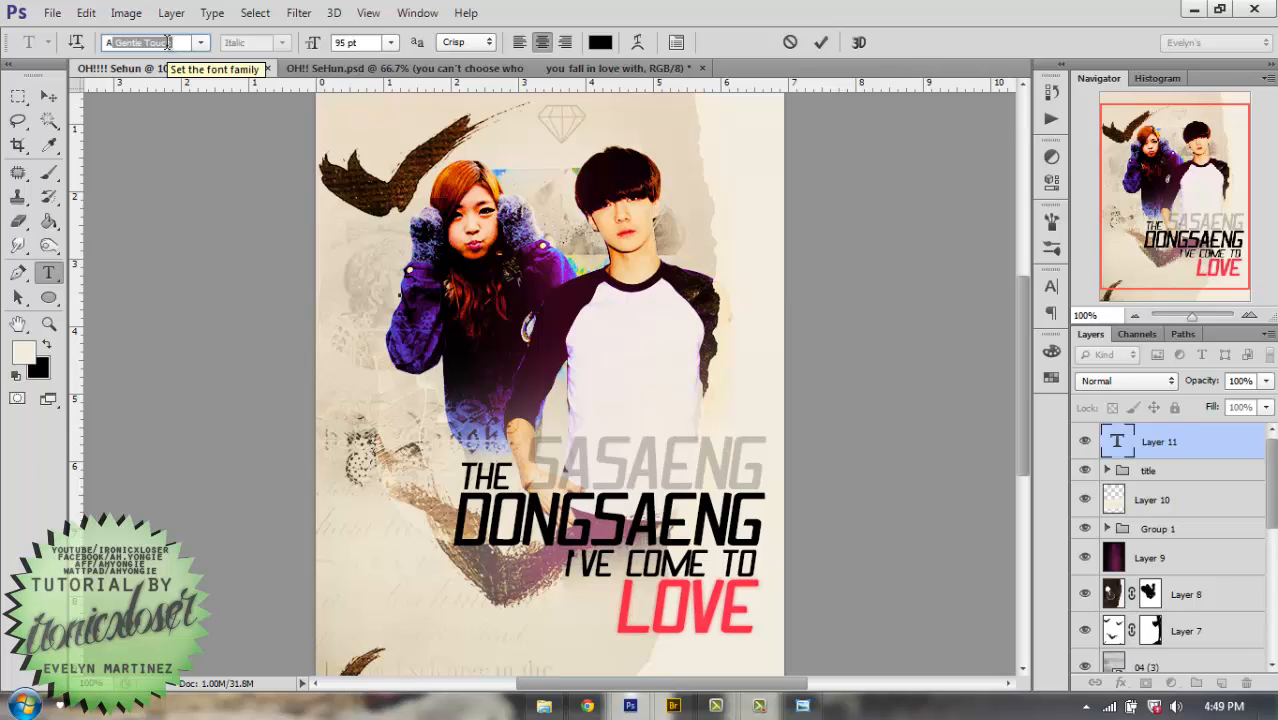
{"action": "key", "text": "Down"}
{"action": "key", "text": "Down"}
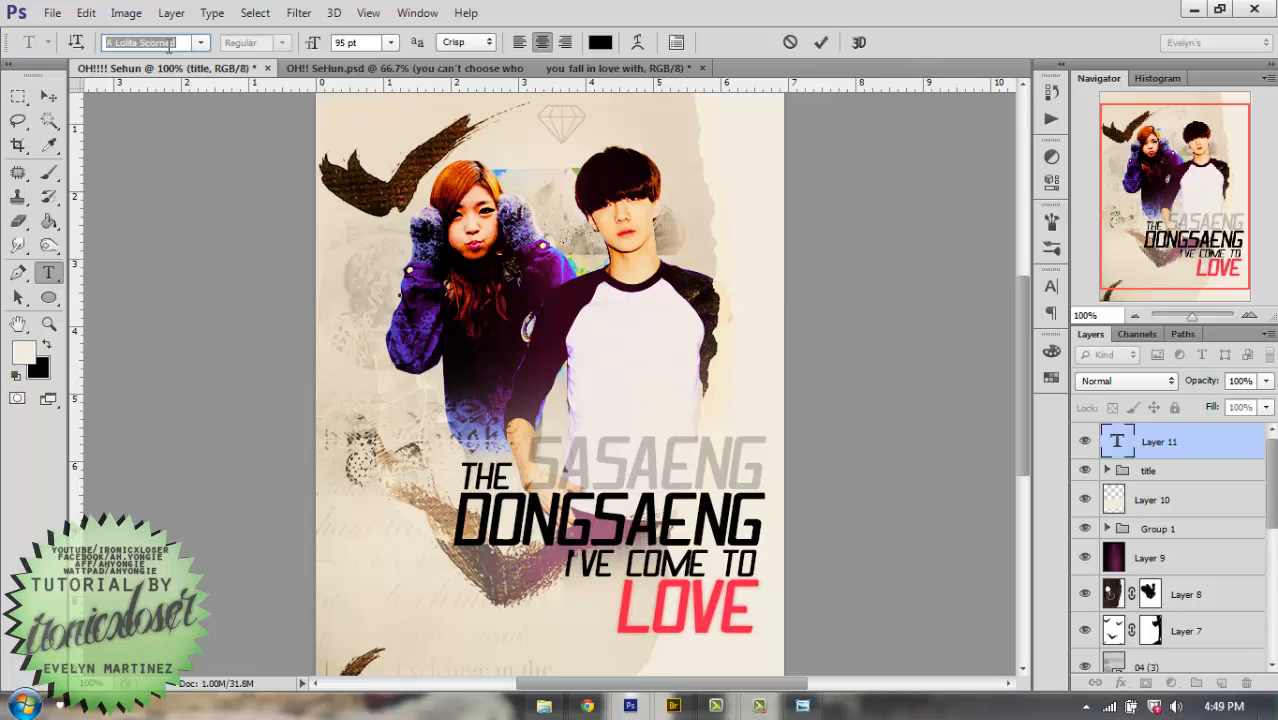
{"action": "left_click", "coordinate": [789, 42]}
Pick up the Alien League 24 pt type settings from the "oppa! i love you" layer in OH!! SeHun.psd for use in the working poster.
{"action": "left_click", "coordinate": [630, 68]}
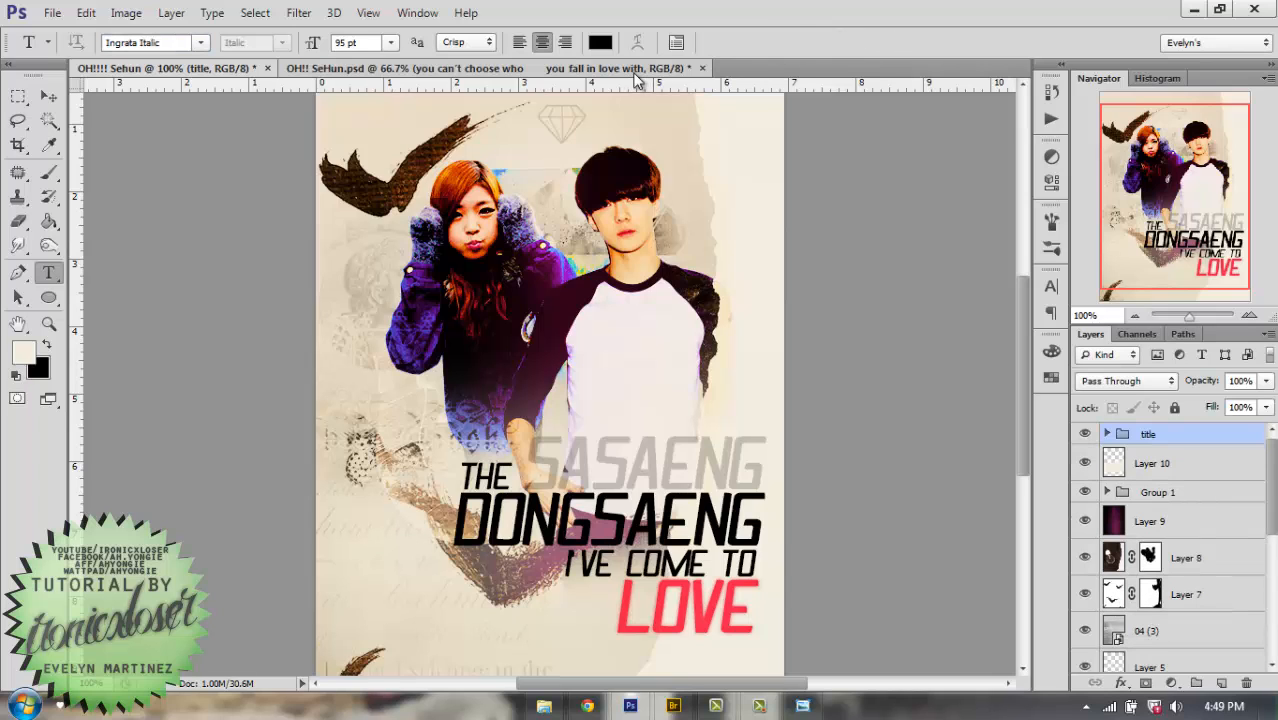
{"action": "left_click", "coordinate": [1180, 455]}
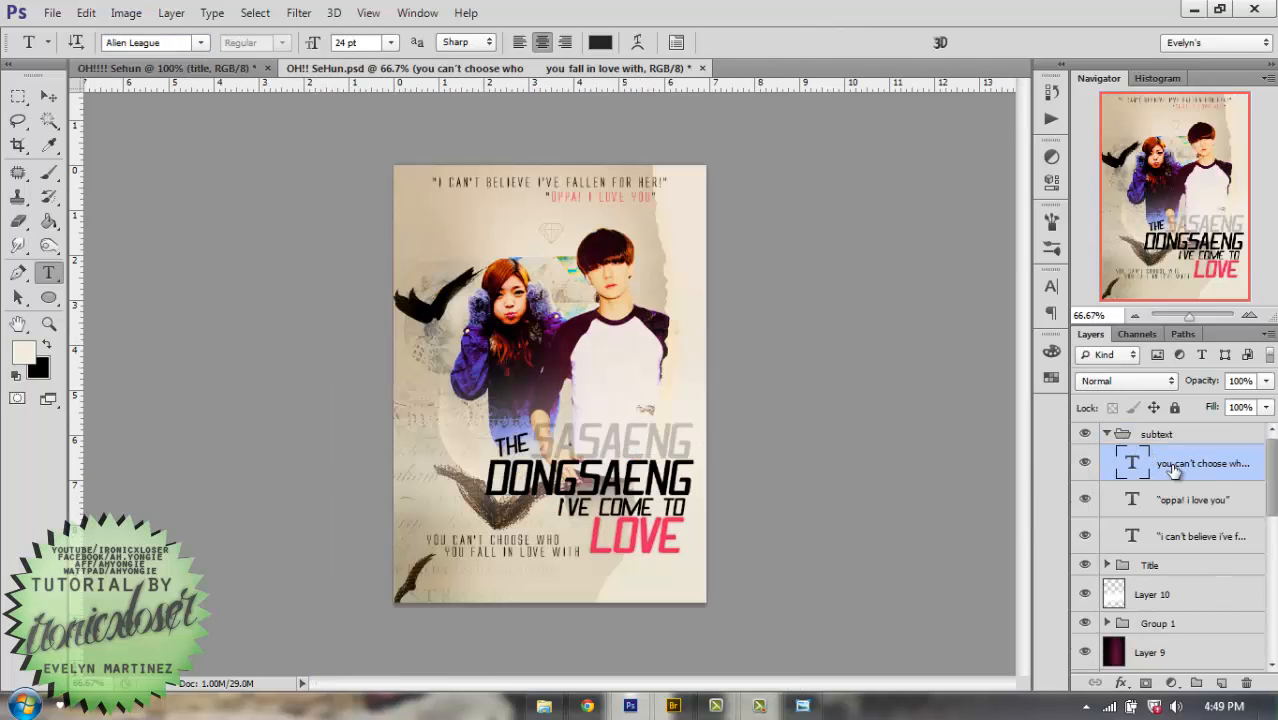
{"action": "left_click", "coordinate": [1165, 495]}
{"action": "left_click", "coordinate": [150, 42]}
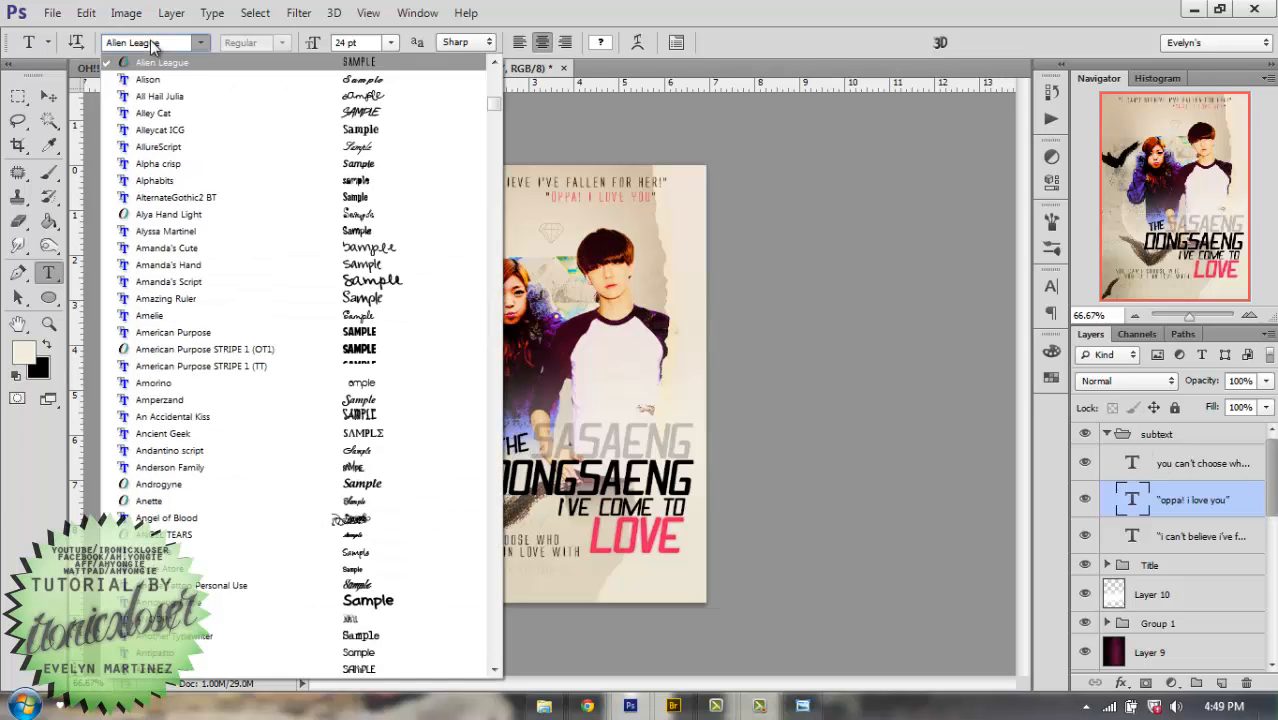
{"action": "left_click", "coordinate": [152, 40]}
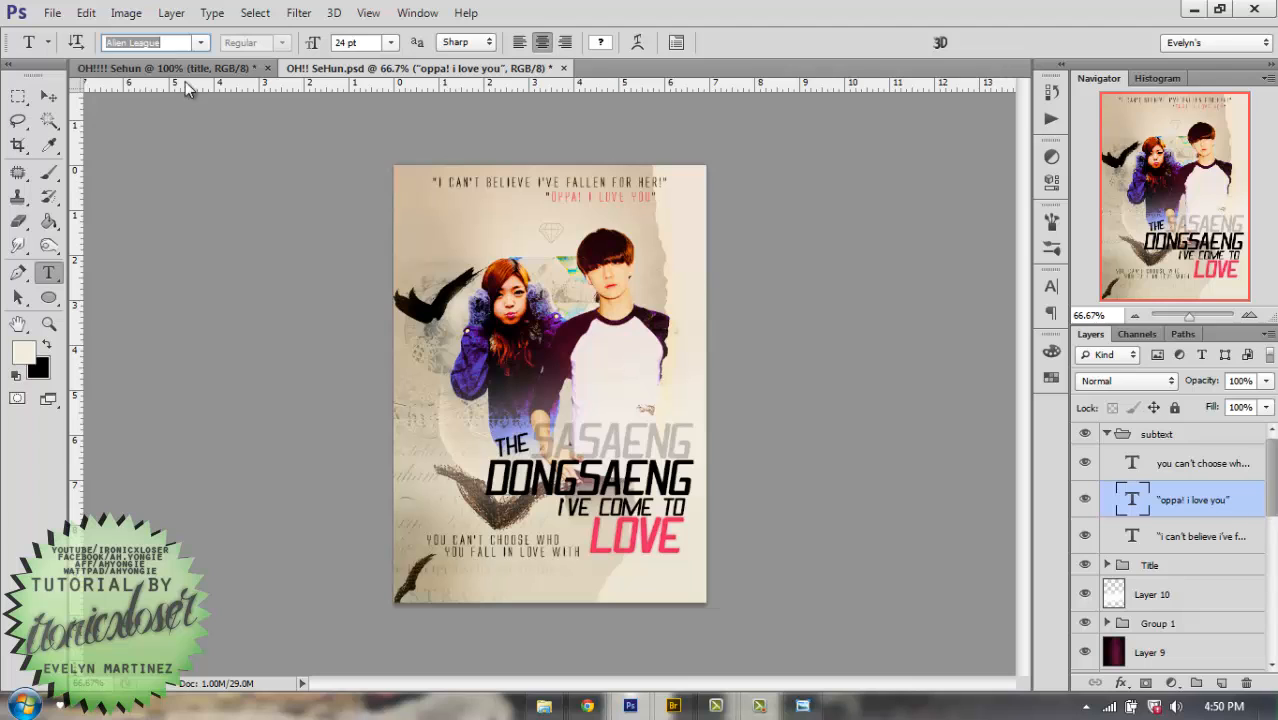
{"action": "left_click", "coordinate": [175, 68]}
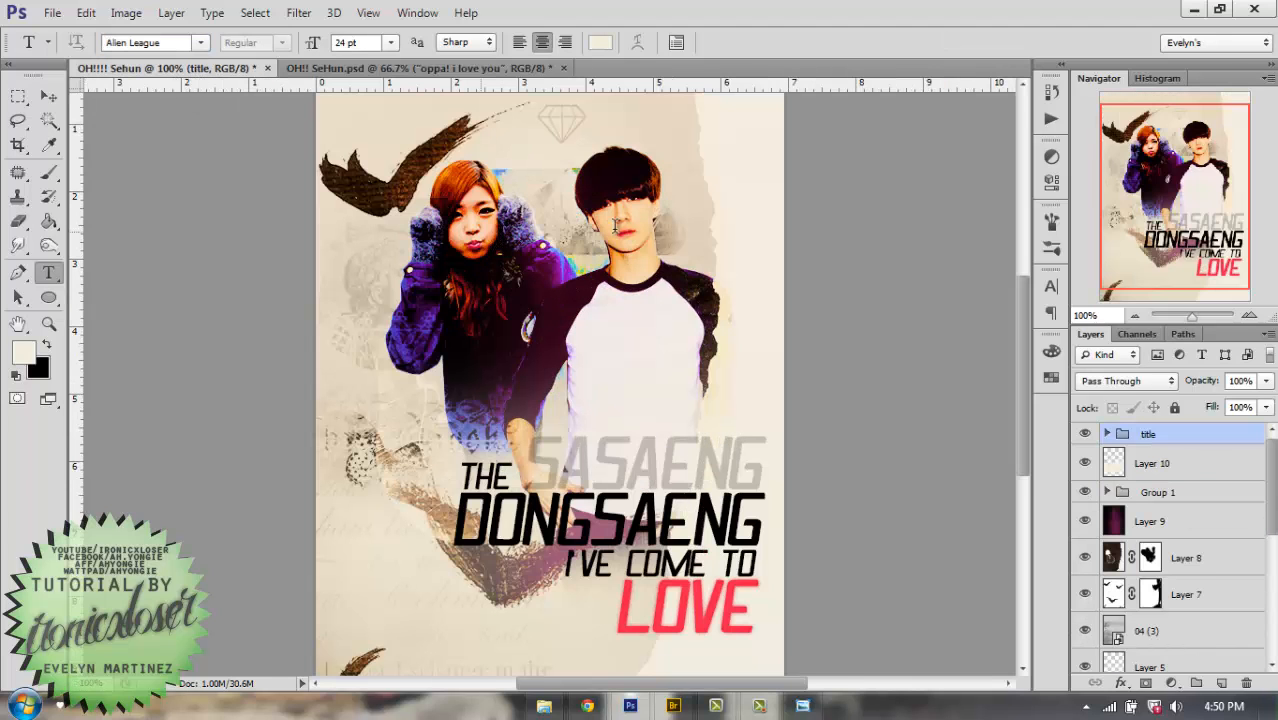
Add the quote "I CAN'T BELIEVE I'VE FALLEN FO HER!" as a new text line and position it above the diamond at the poster's upper edge.
{"action": "left_click", "coordinate": [615, 230]}
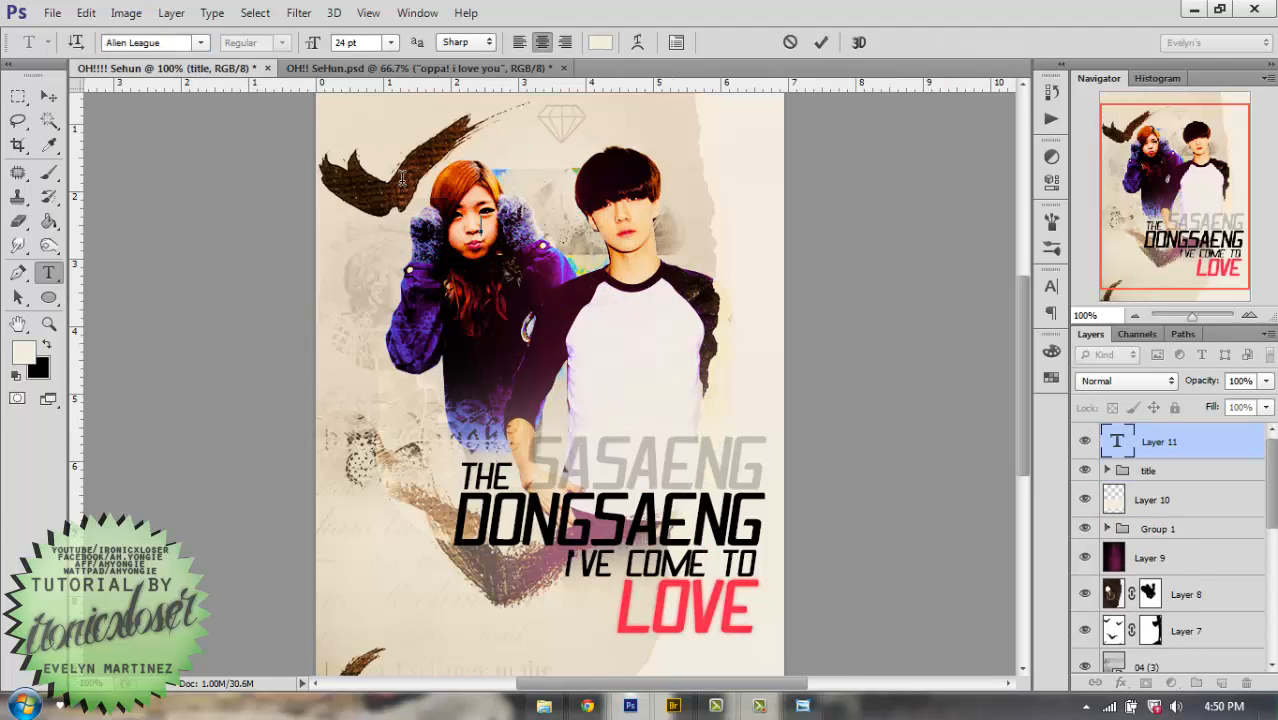
{"action": "scroll", "coordinate": [534, 258], "scroll_direction": "up", "scroll_amount": 4}
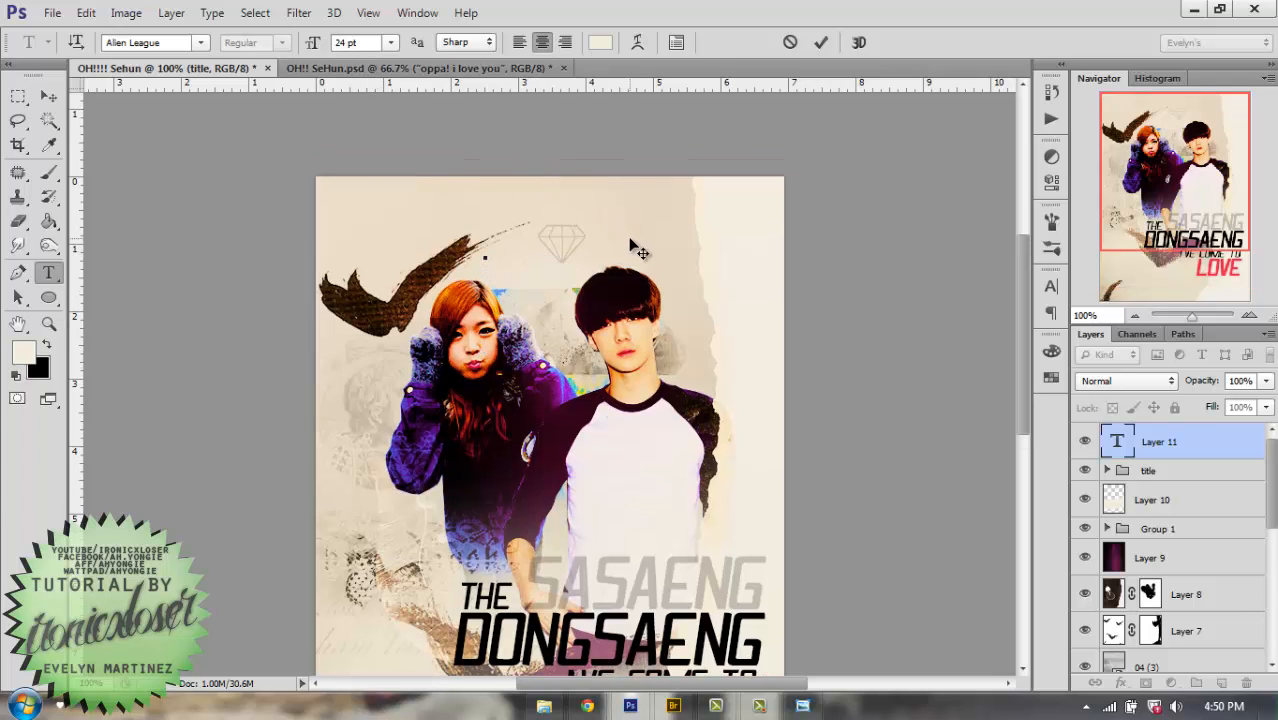
{"action": "left_click", "coordinate": [802, 706]}
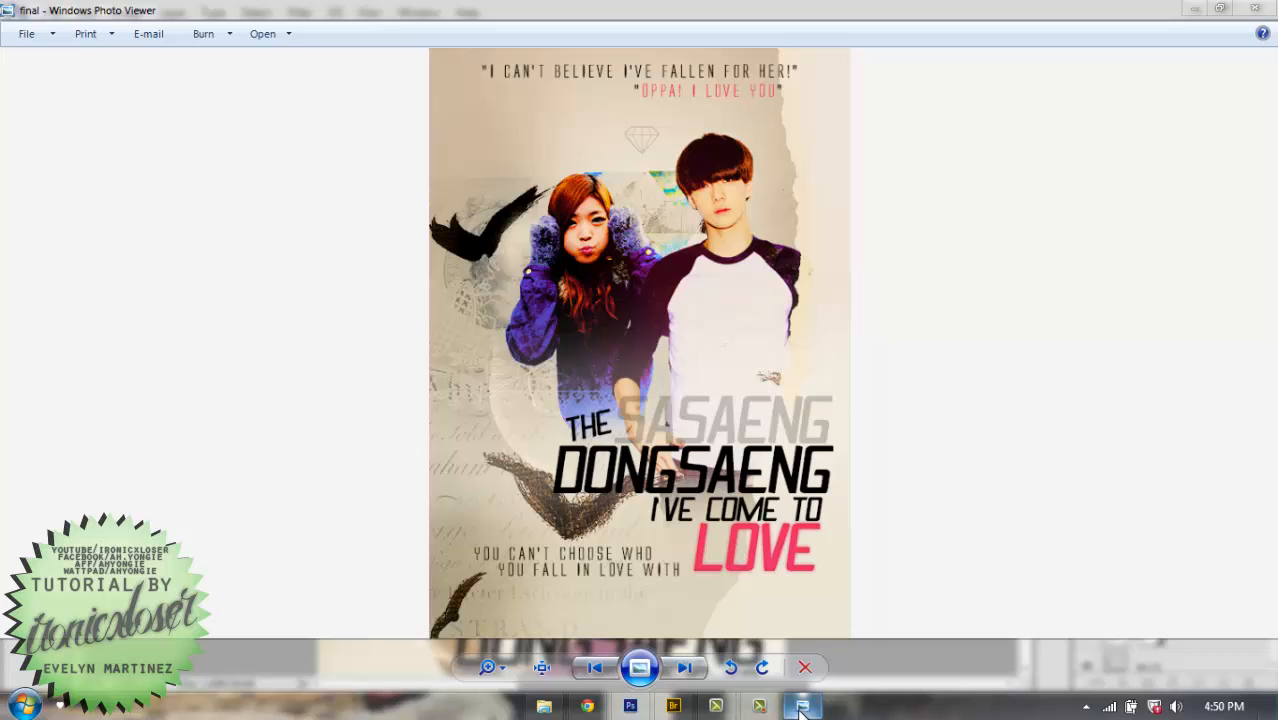
{"action": "left_click", "coordinate": [802, 706]}
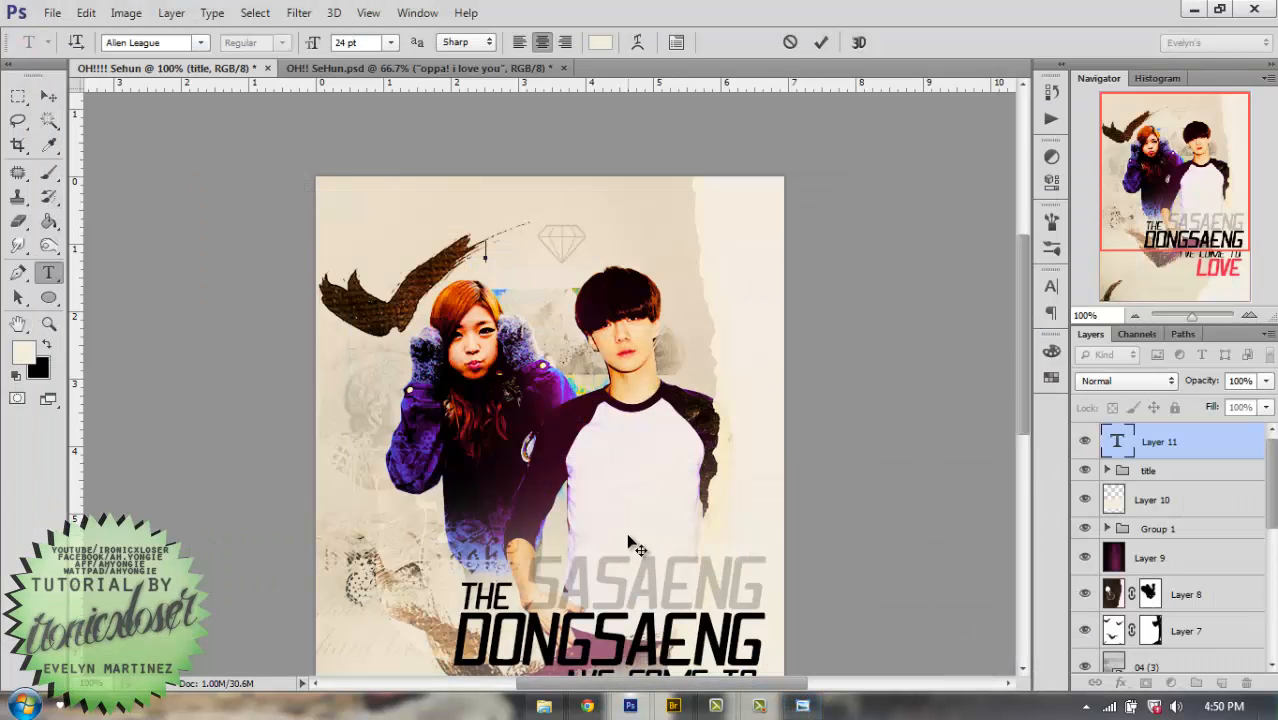
{"action": "type", "text": "\"I CAN'T STAY AWAYFALLEN FOR A"}
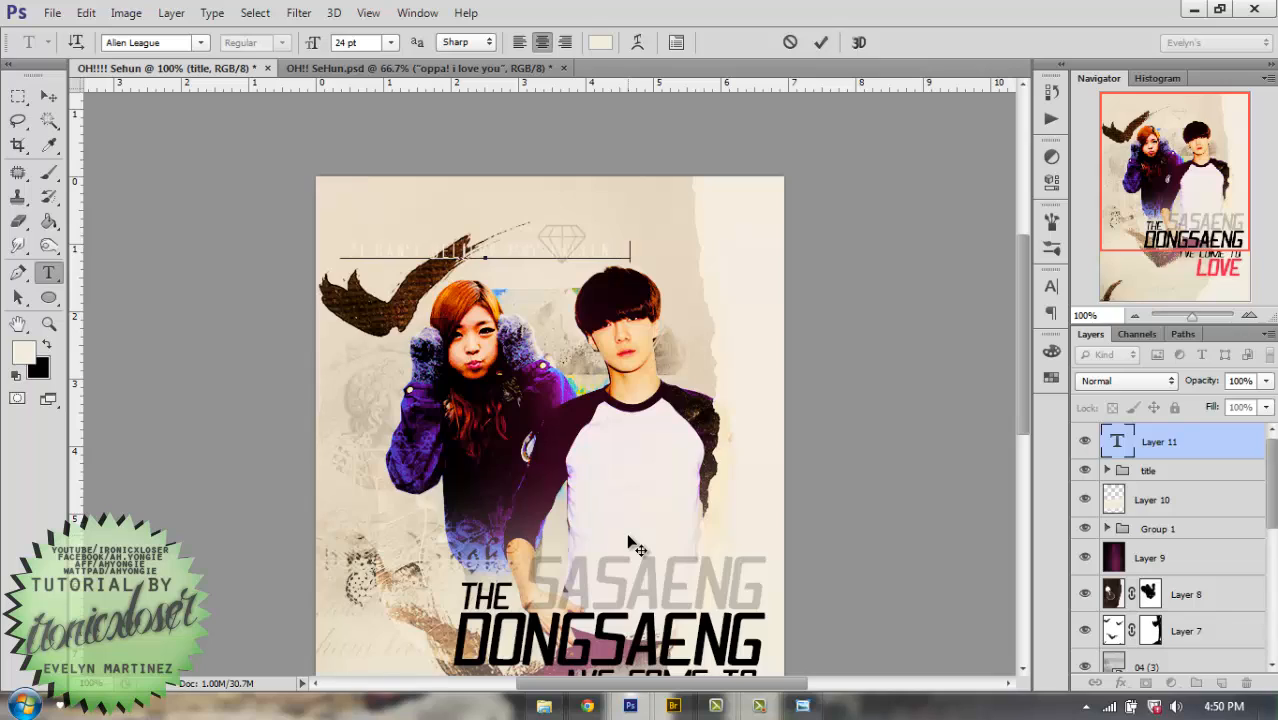
{"action": "type", "text": "!\""}
{"action": "left_click_drag", "start_coordinate": [521, 186], "coordinate": [590, 137]}
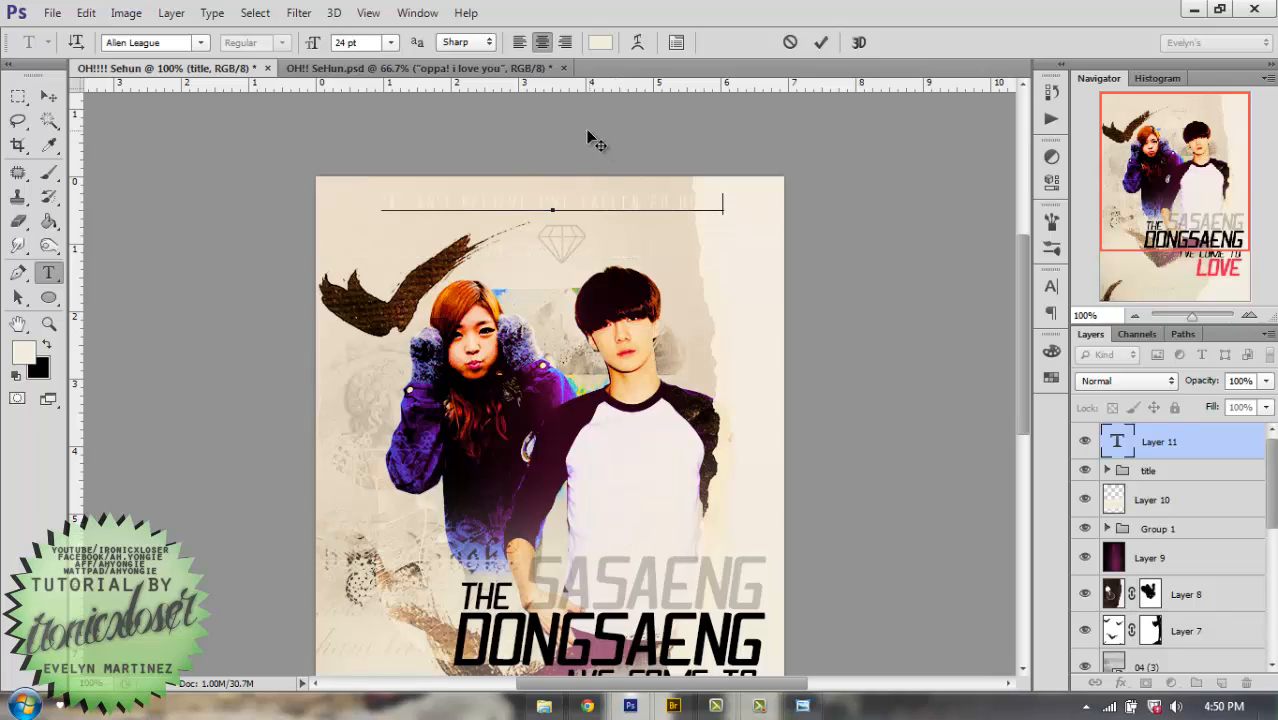
Recolor the whole quote line to near-black 181815, starting from a color sampled from the poster's dark texture.
{"action": "left_click", "coordinate": [600, 43]}
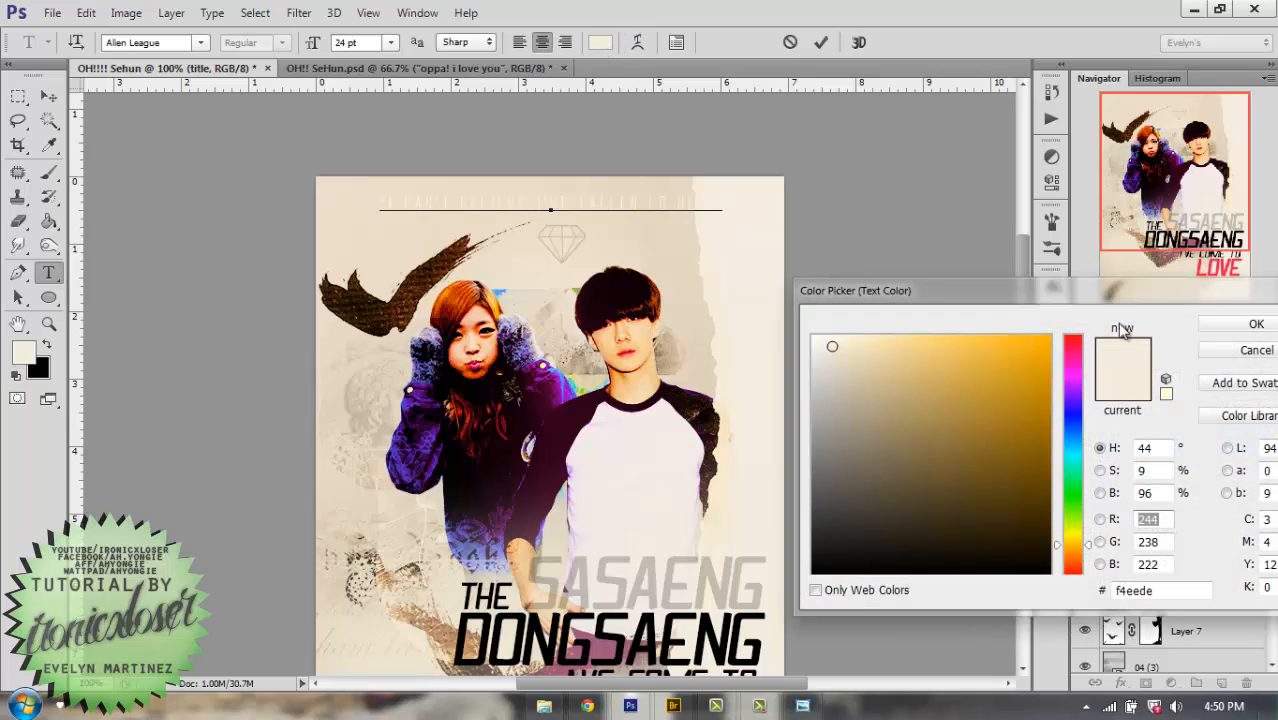
{"action": "left_click", "coordinate": [1219, 355]}
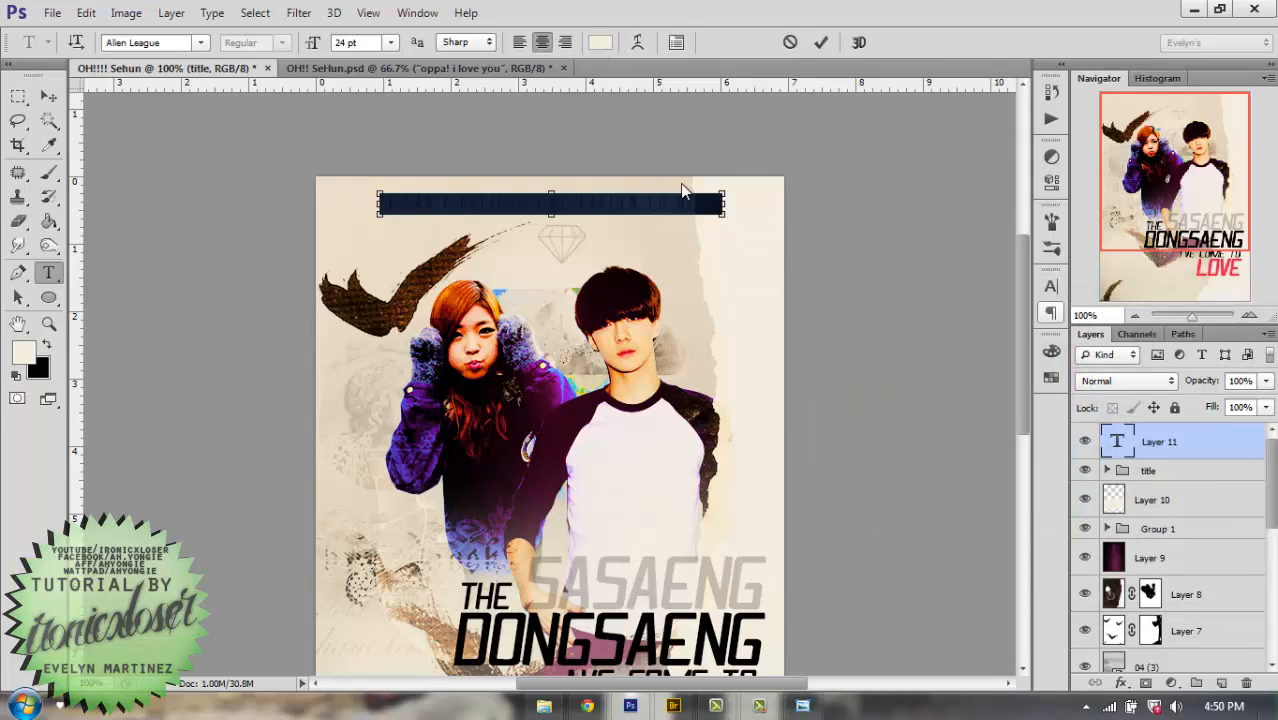
{"action": "left_click", "coordinate": [600, 43]}
{"action": "left_click", "coordinate": [370, 284]}
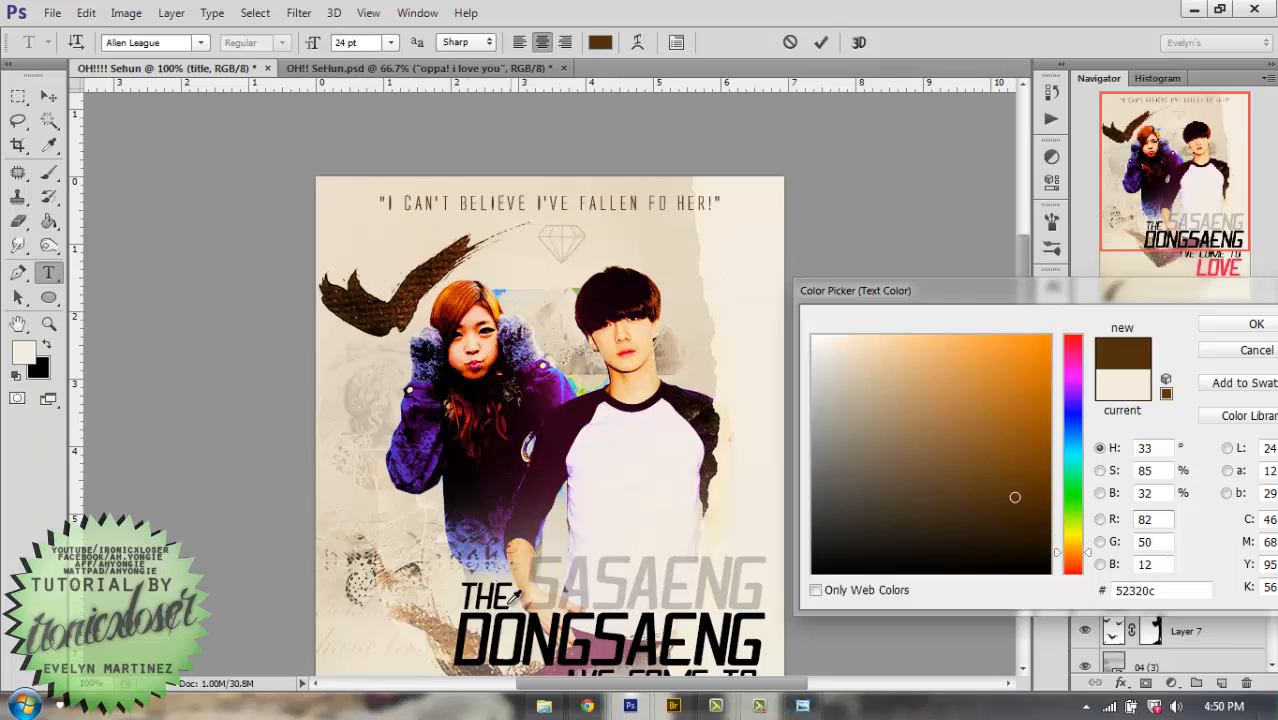
{"action": "left_click", "coordinate": [374, 560]}
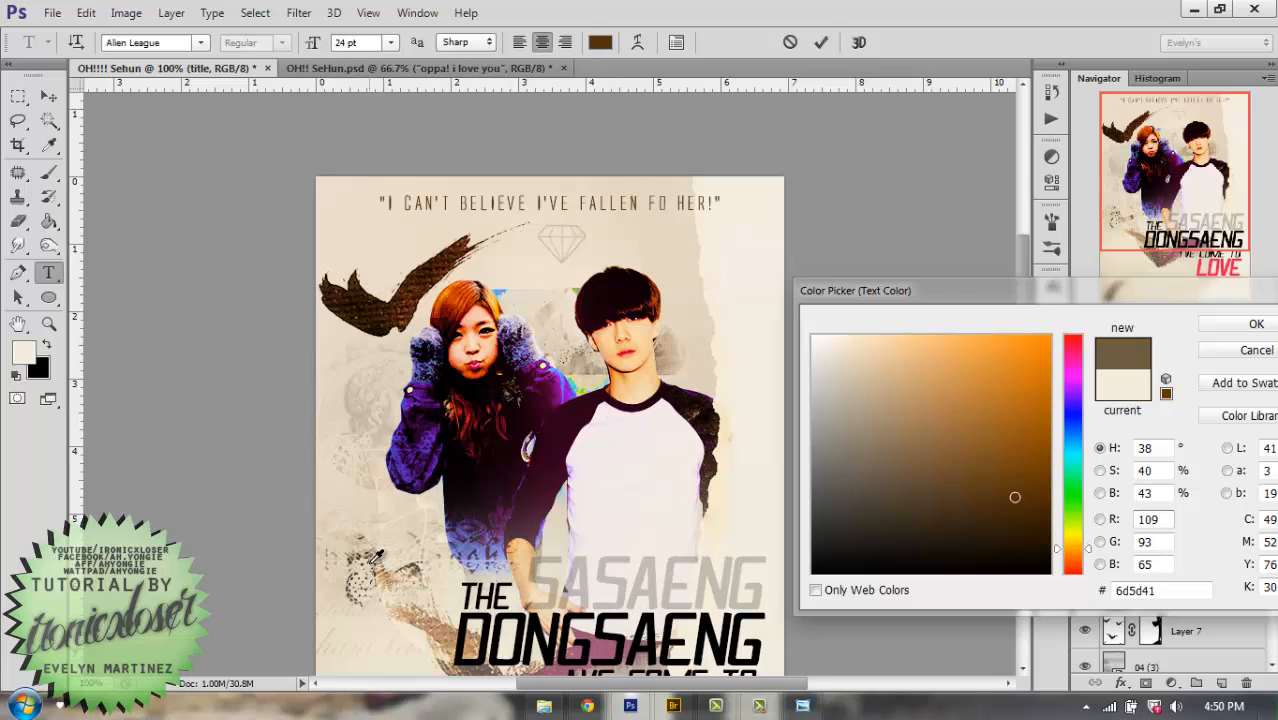
{"action": "left_click", "coordinate": [376, 570]}
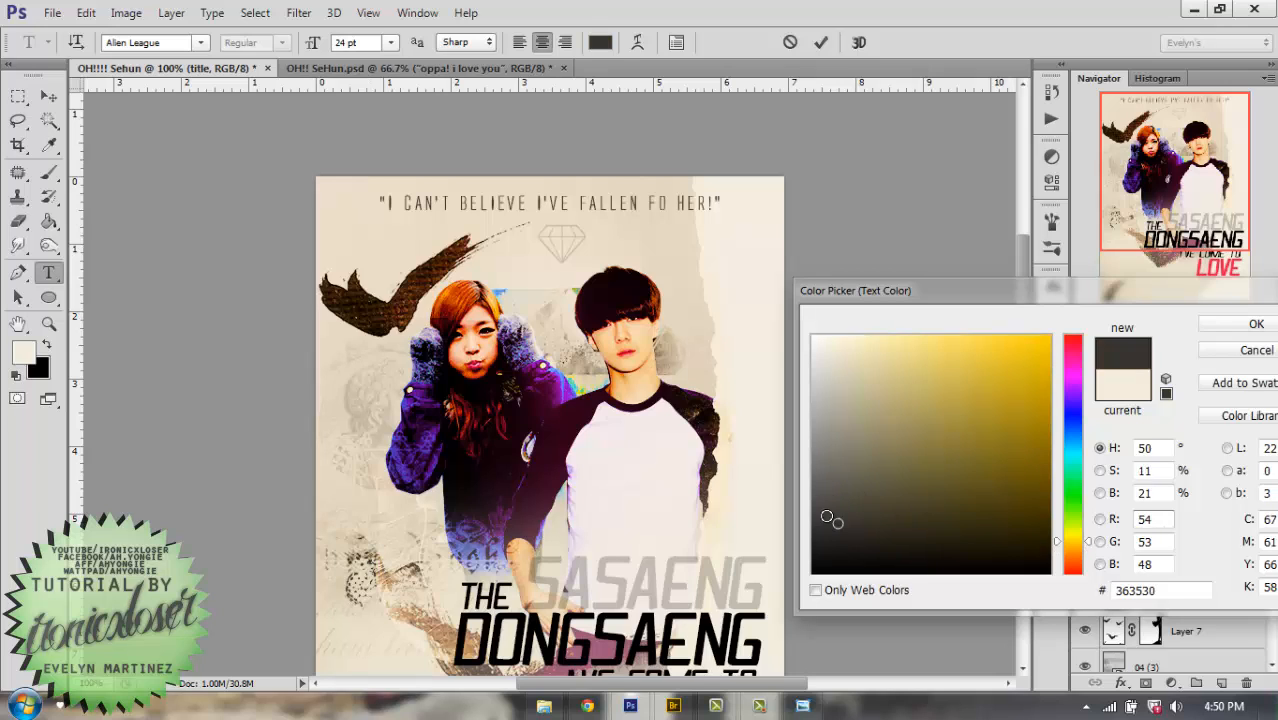
{"action": "left_click_drag", "start_coordinate": [827, 516], "coordinate": [838, 551]}
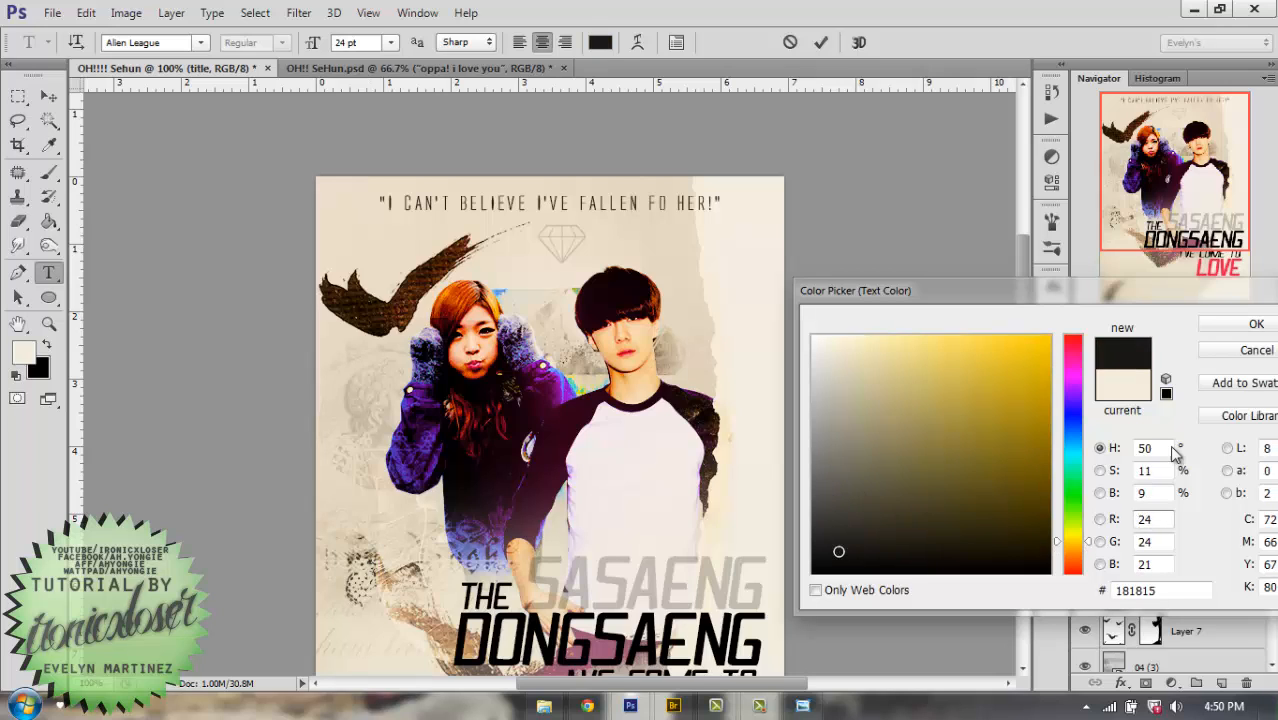
{"action": "left_click", "coordinate": [1224, 324]}
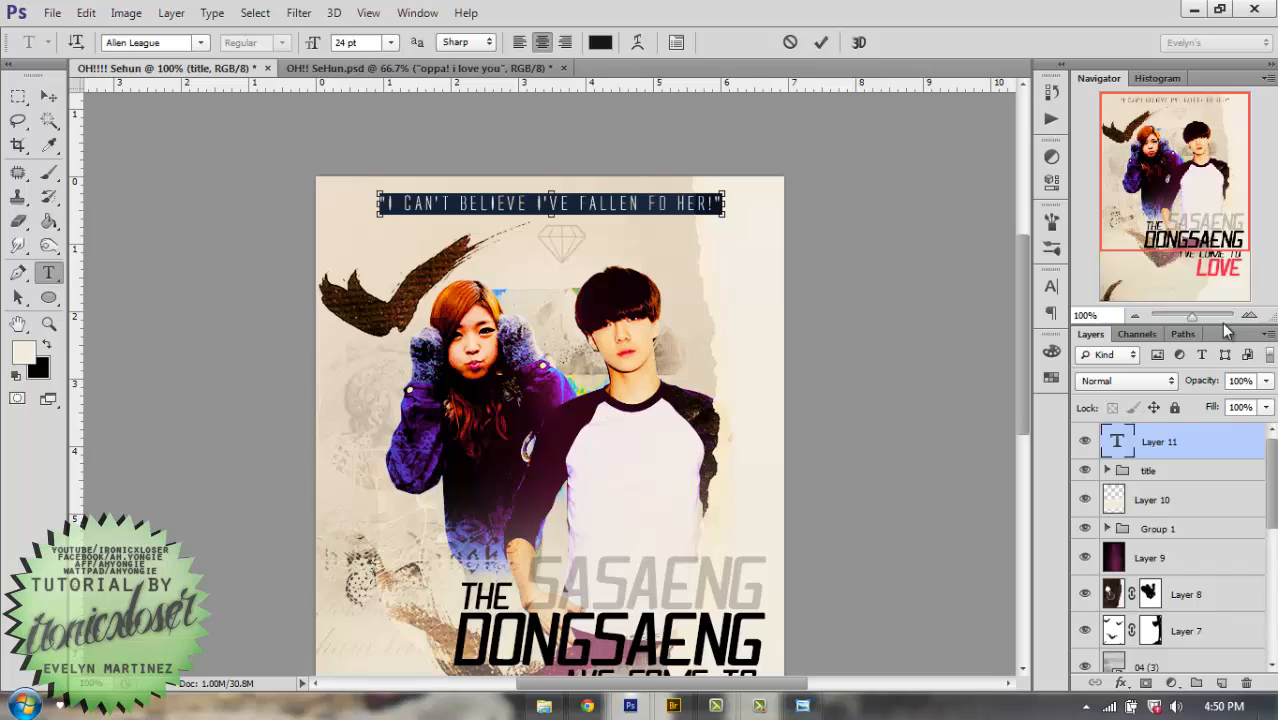
Commit the recolored quote line and center it horizontally on the poster canvas.
{"action": "left_click", "coordinate": [822, 42]}
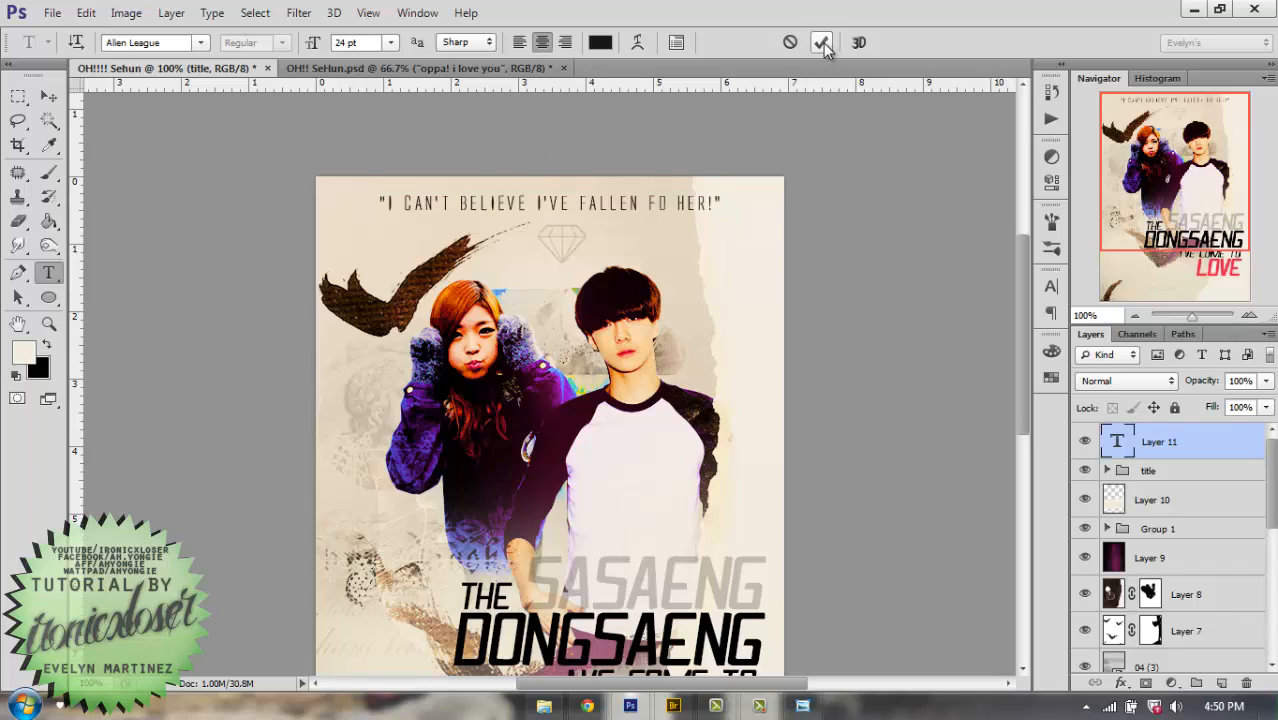
{"action": "key", "text": "ctrl+a"}
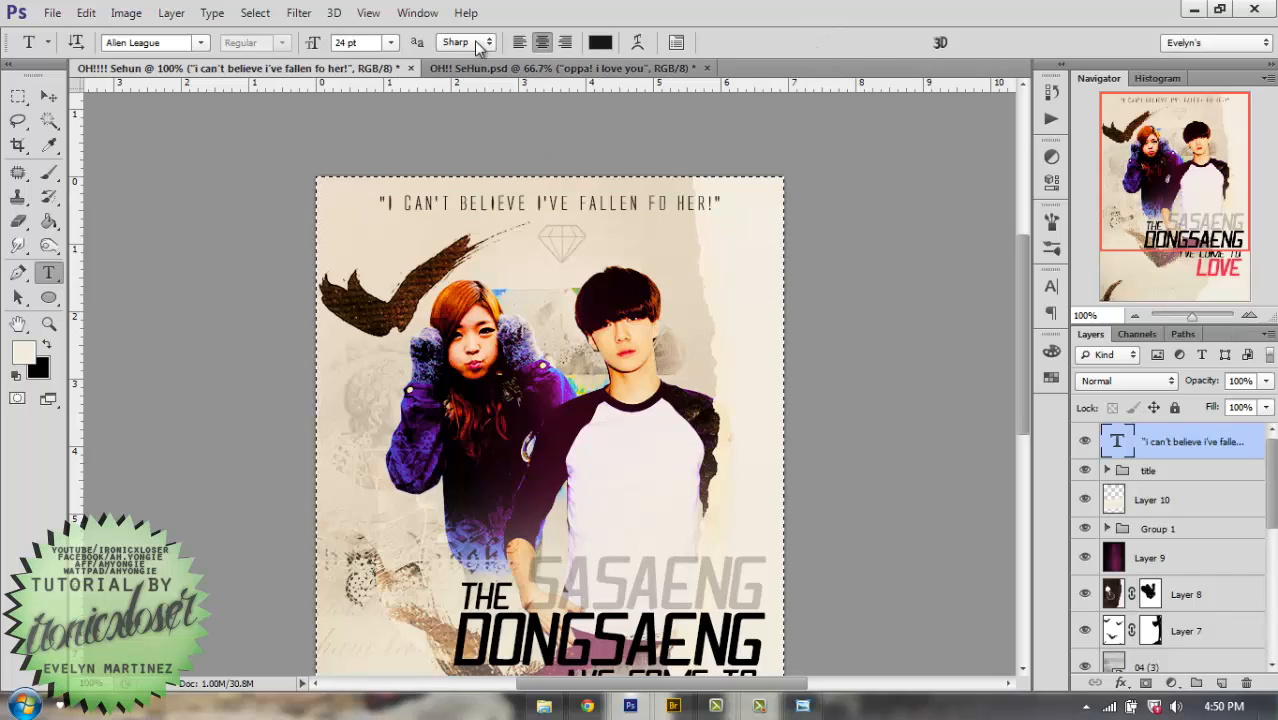
{"action": "key", "text": "v"}
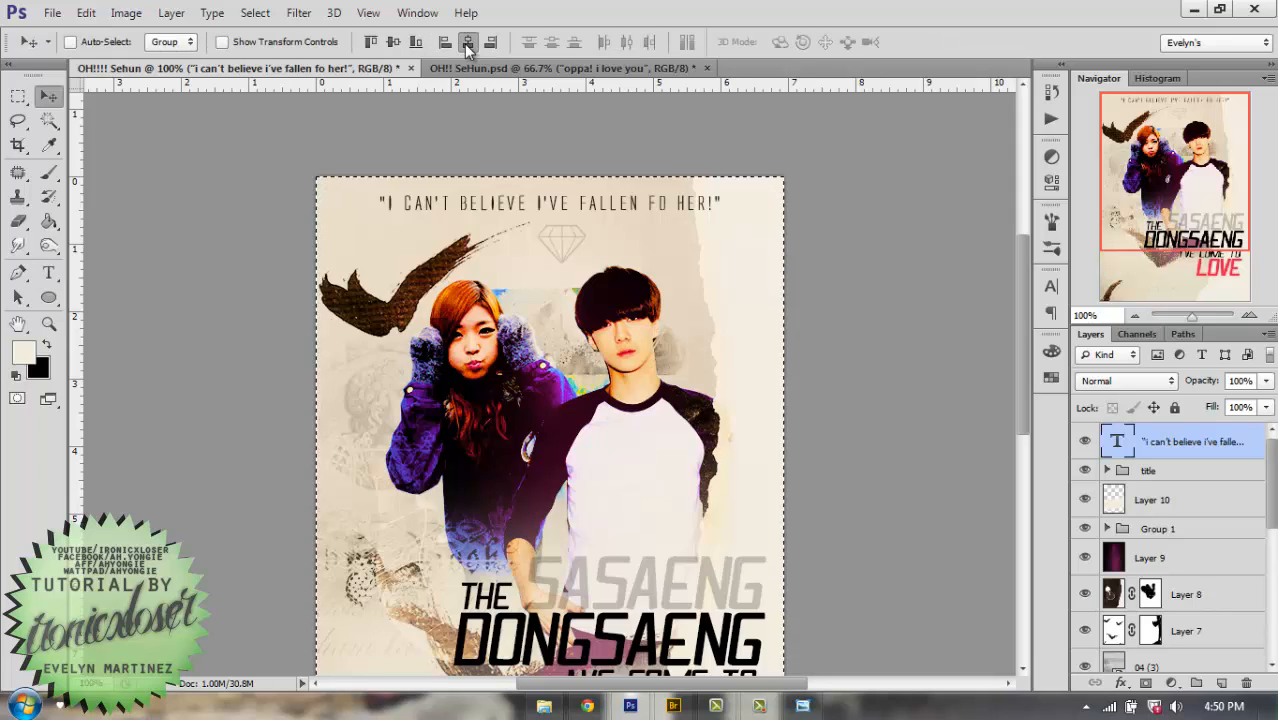
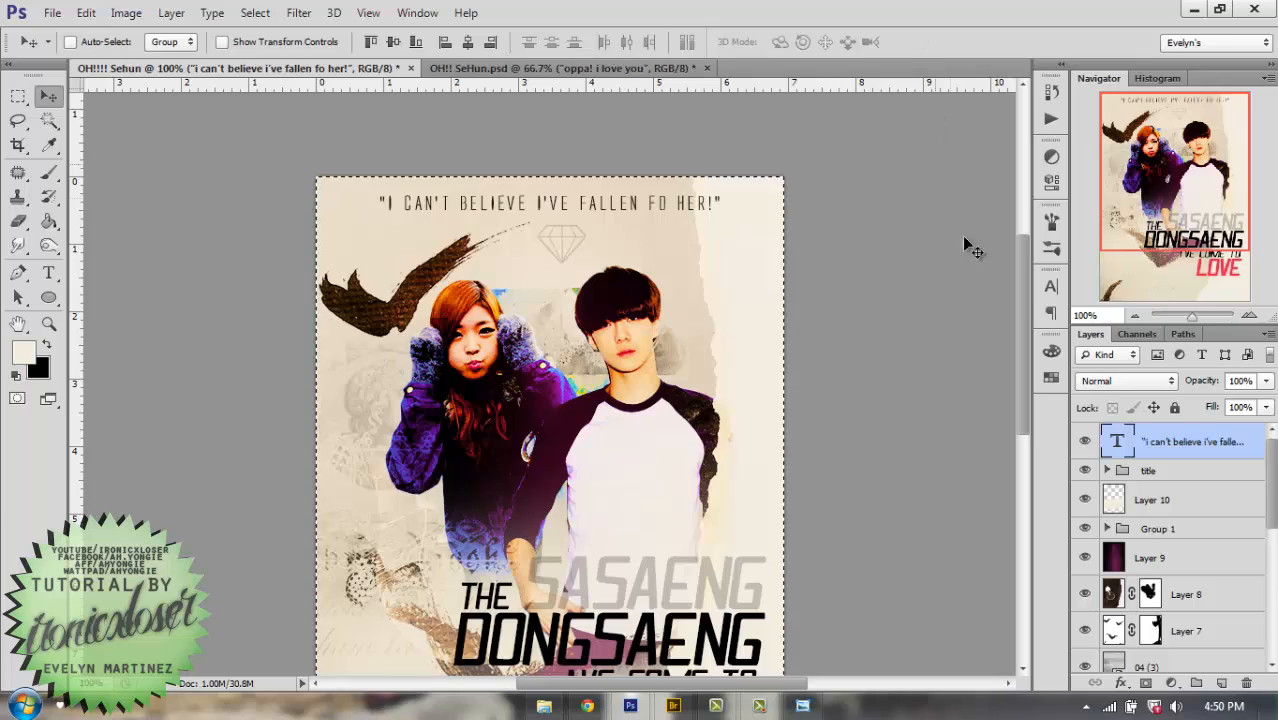
{"action": "key", "text": "ctrl+d"}
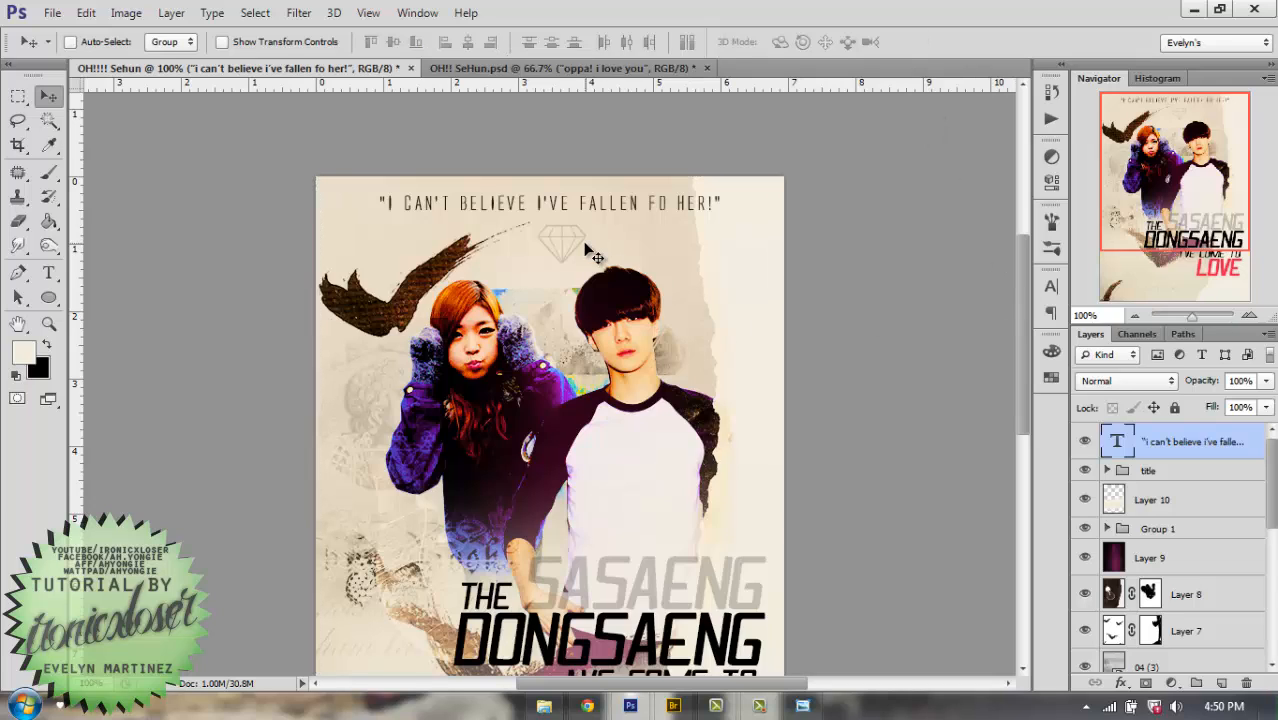
Add the text line "Oppa! I love you" in quotation marks and place it just under the right half of the first quote.
{"action": "key", "text": "t"}
{"action": "left_click", "coordinate": [594, 257]}
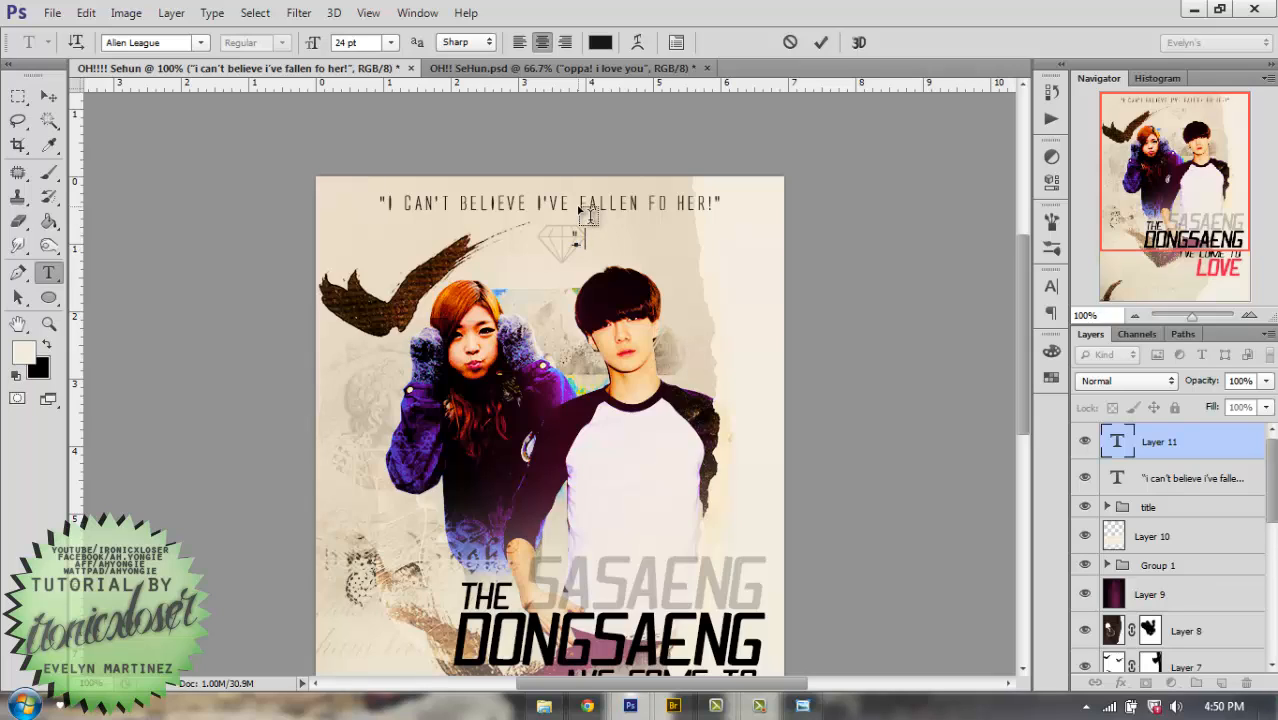
{"action": "type", "text": "\"oppa! "}
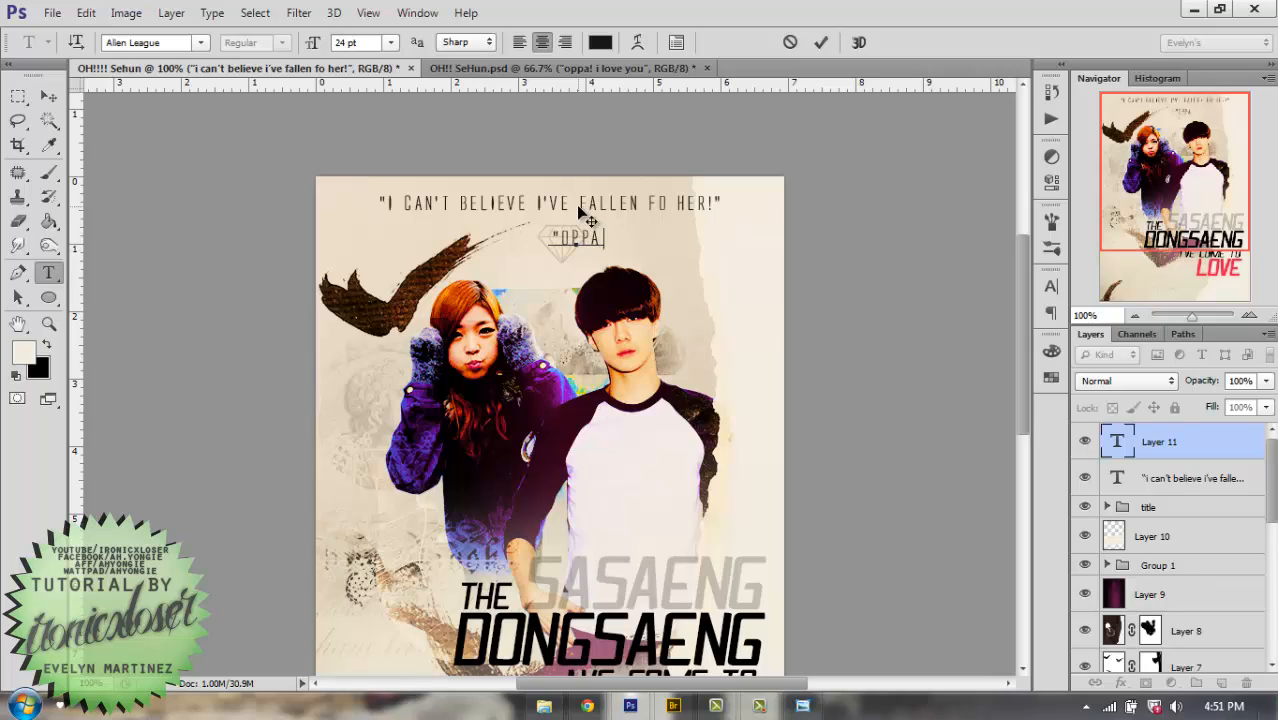
{"action": "type", "text": "i love"}
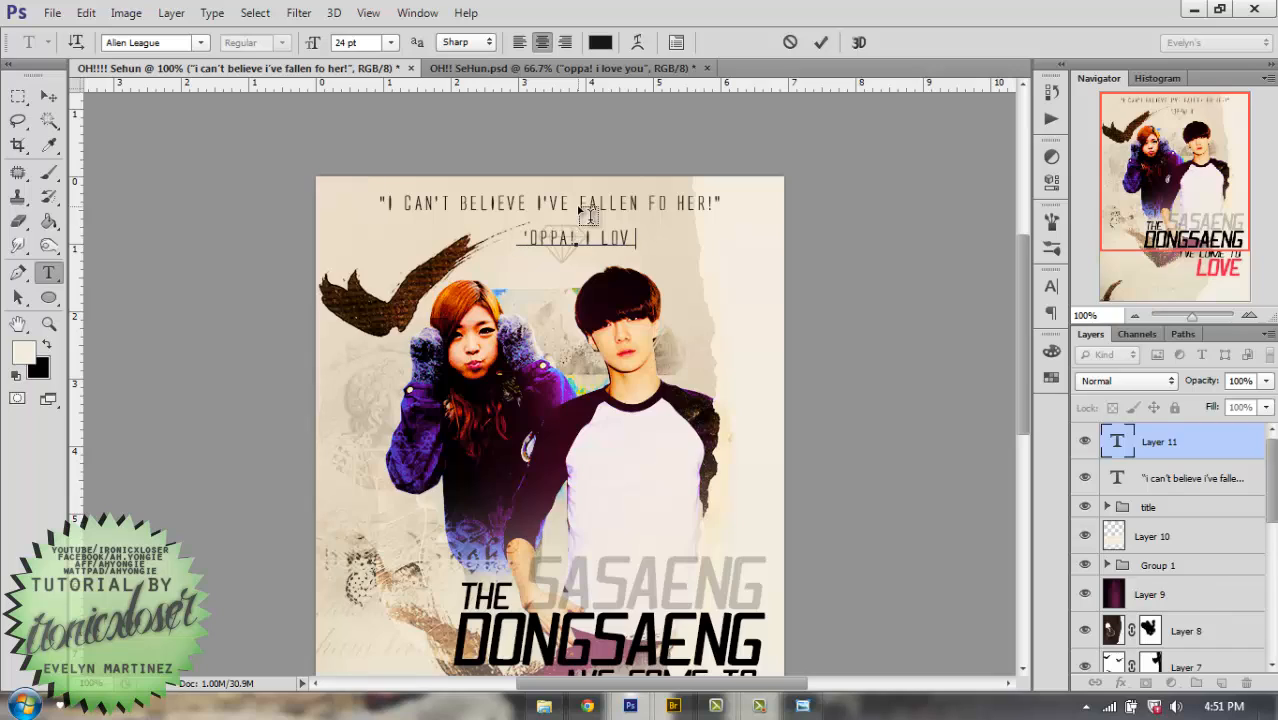
{"action": "type", "text": " you\""}
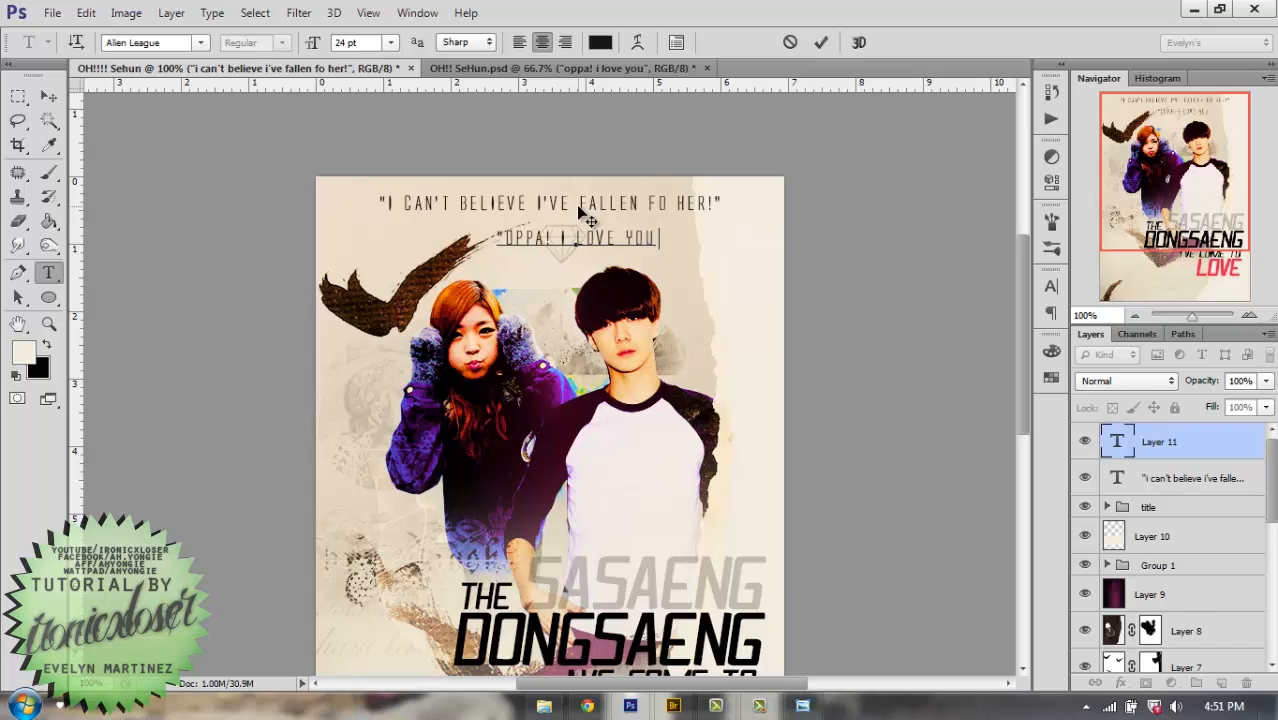
{"action": "left_click_drag", "start_coordinate": [664, 169], "coordinate": [662, 156]}
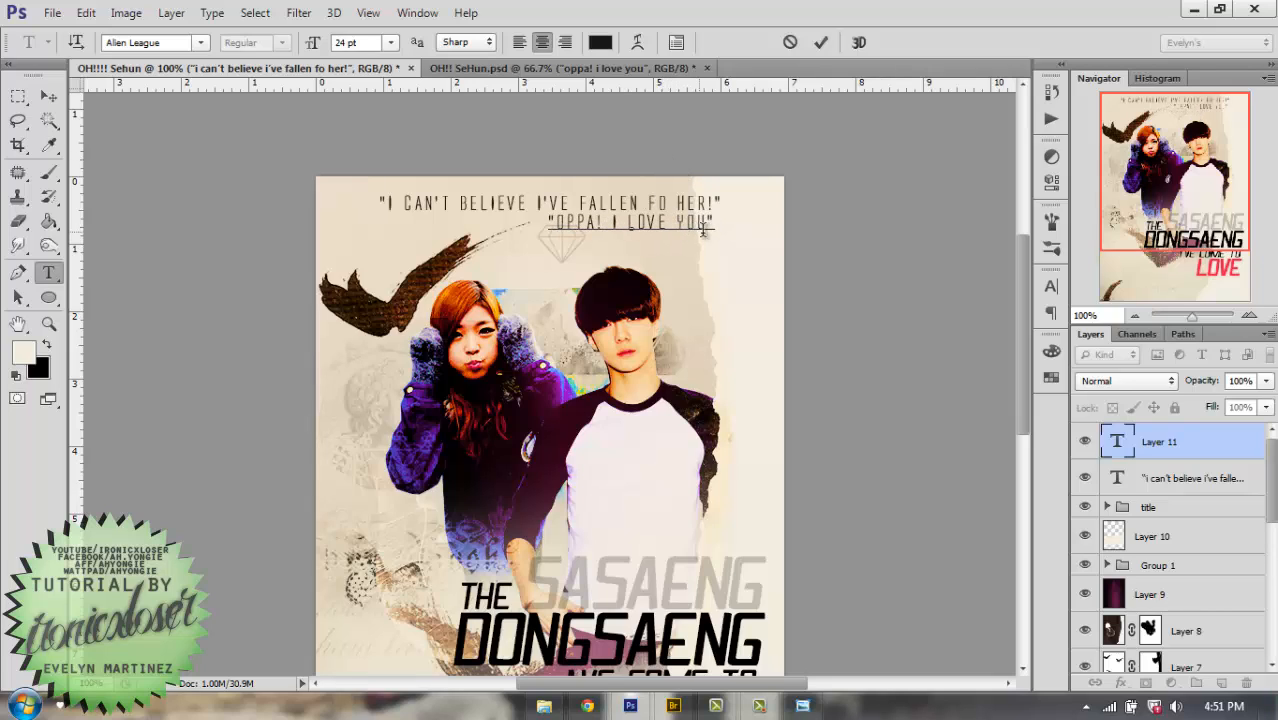
Recolor the whole "Oppa! I love you" line to the red f01e49 sampled from the word LOVE in the title.
{"action": "left_click_drag", "start_coordinate": [716, 221], "coordinate": [396, 222]}
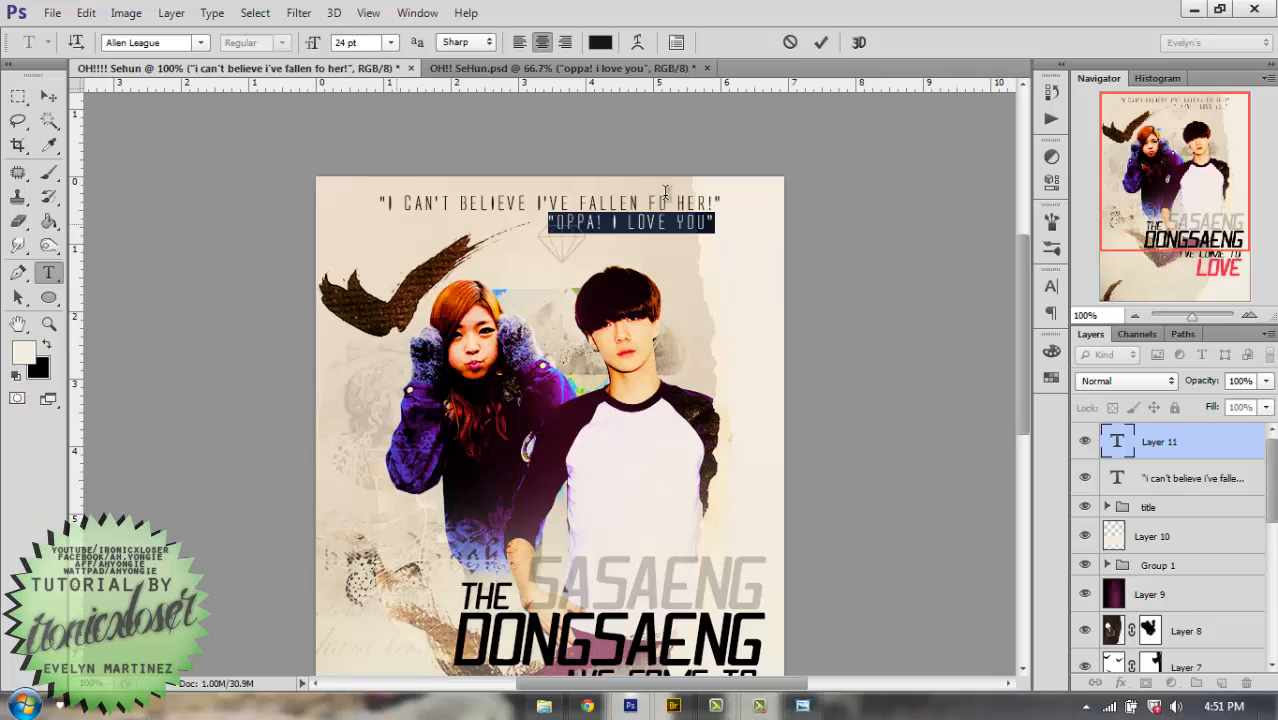
{"action": "scroll", "coordinate": [815, 130], "scroll_direction": "down", "scroll_amount": 5}
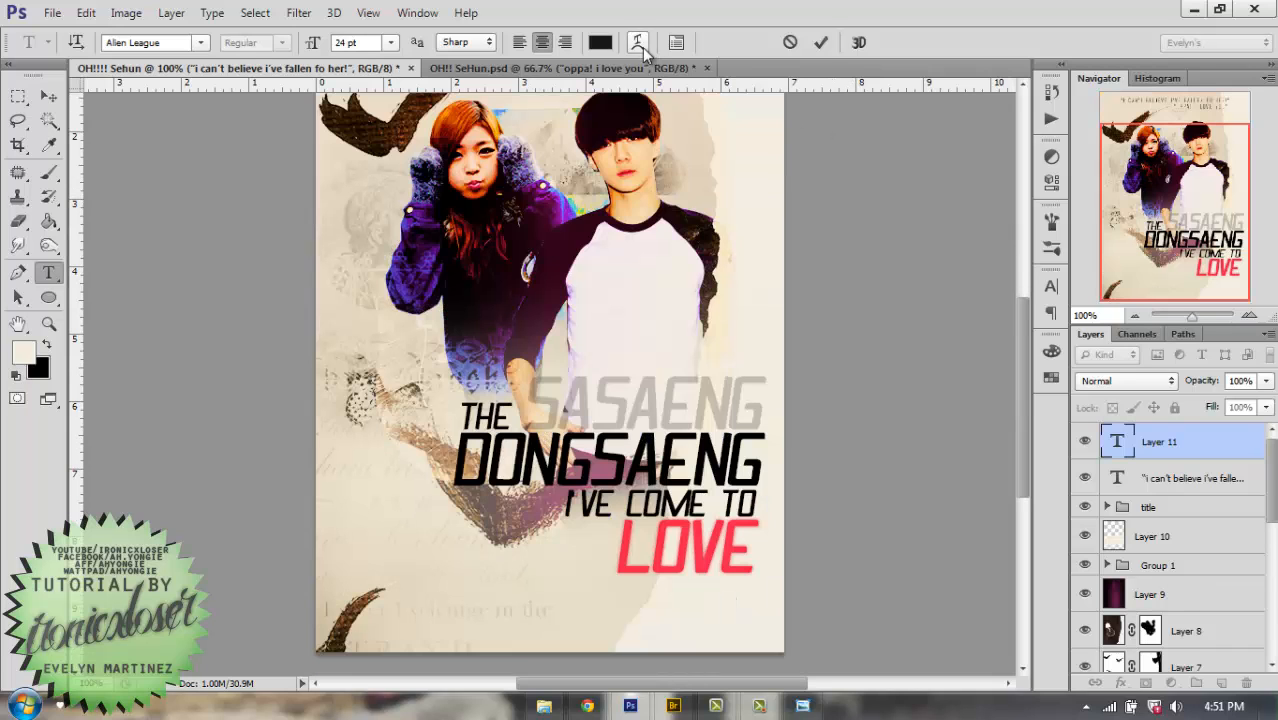
{"action": "left_click", "coordinate": [665, 528]}
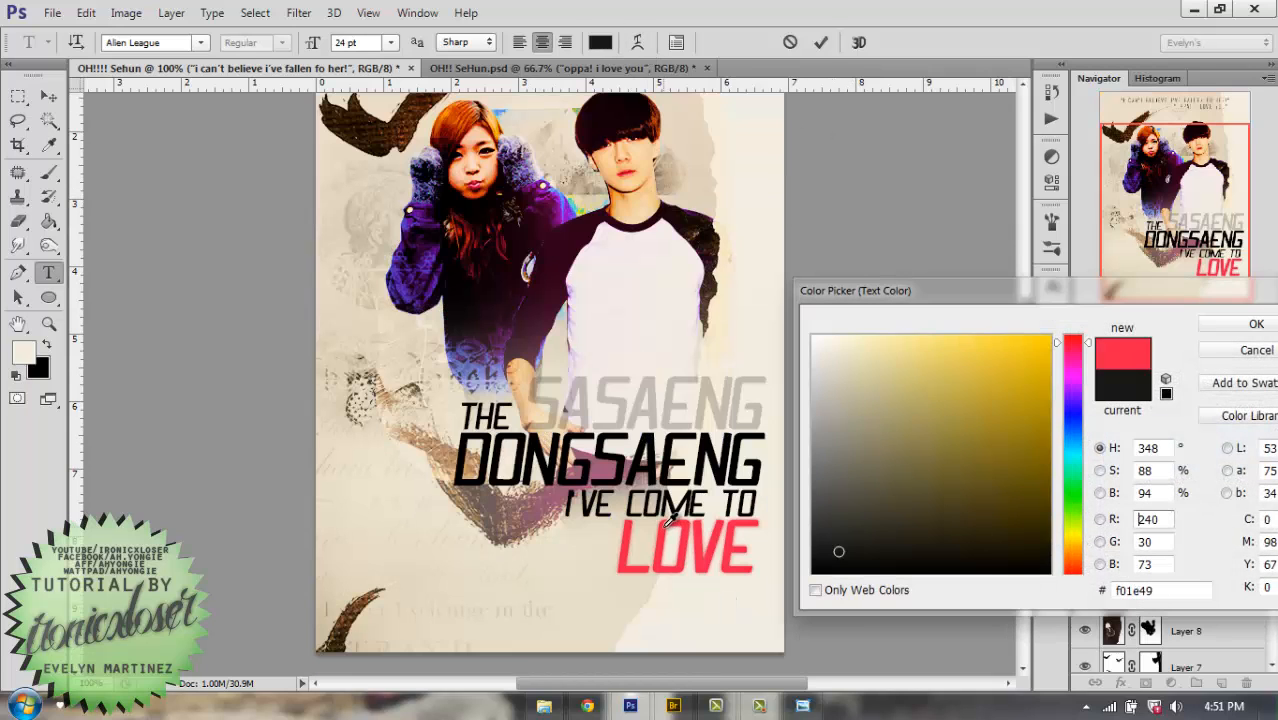
{"action": "left_click", "coordinate": [1246, 325]}
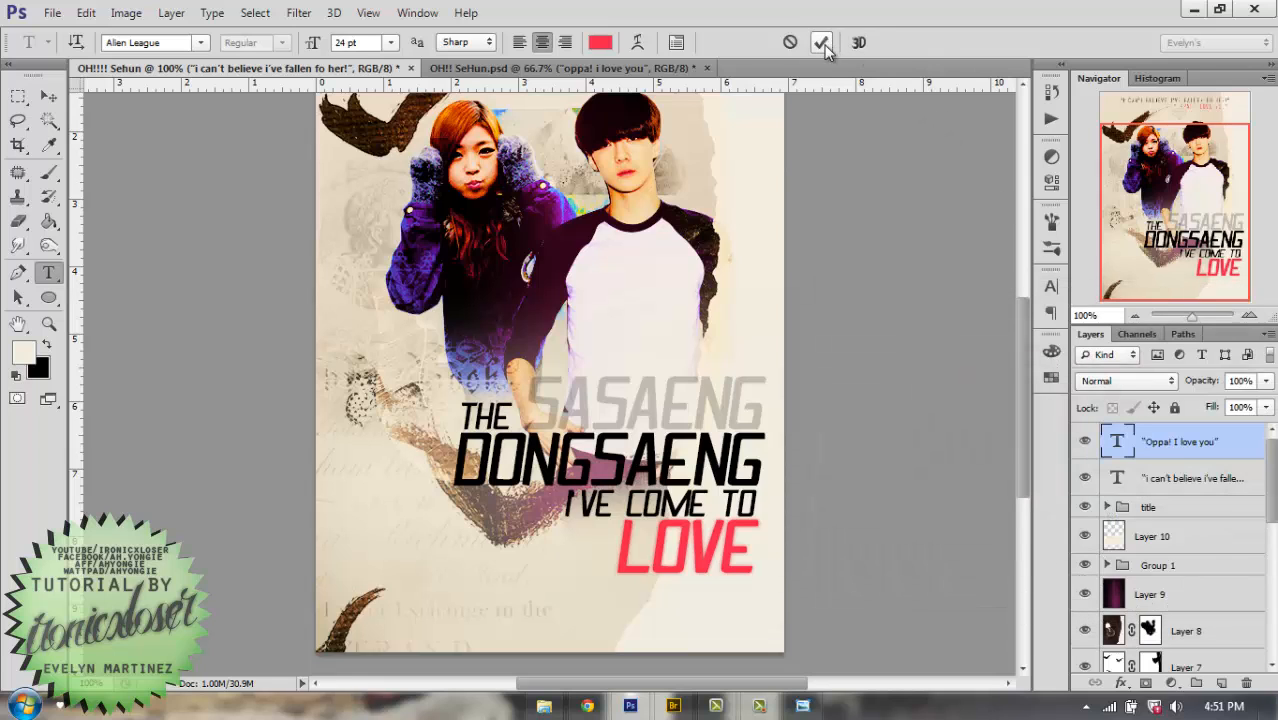
{"action": "left_click", "coordinate": [821, 43]}
{"action": "scroll", "coordinate": [810, 255], "scroll_direction": "up", "scroll_amount": 5}
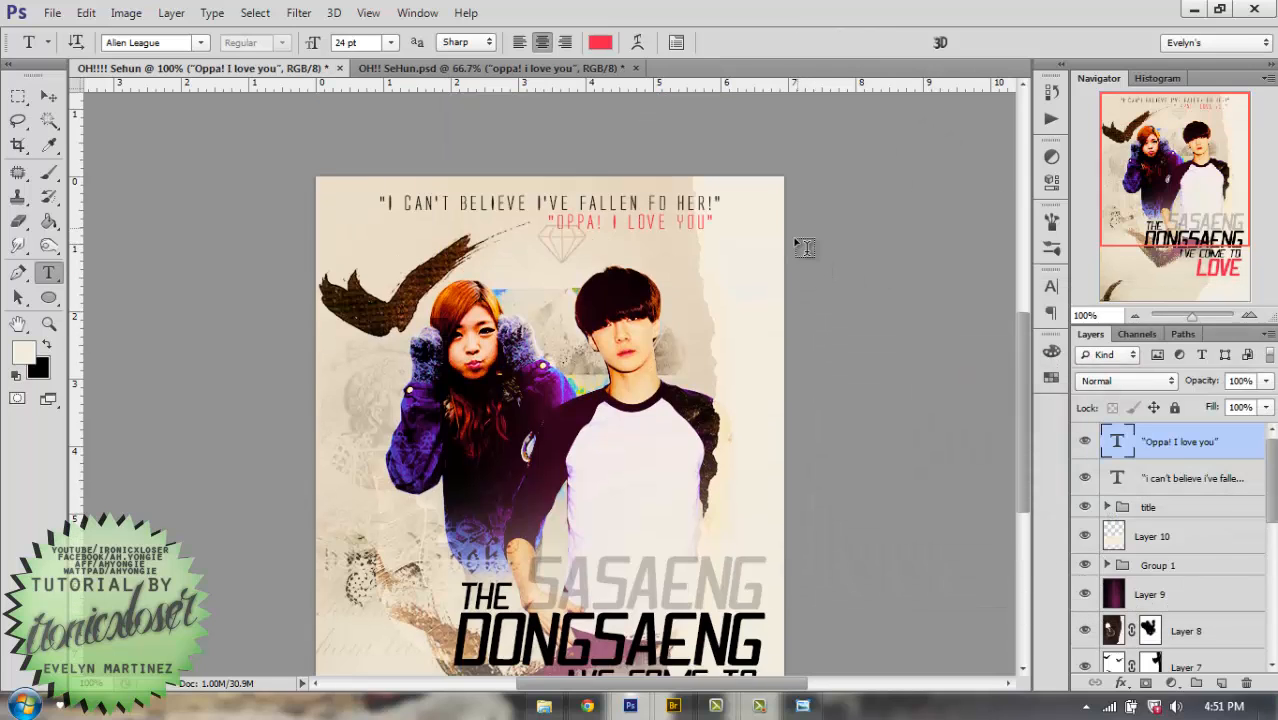
Start a new near-black text line at the poster's lower left, above the first quote's layer, and check the finished reference picture for its wording.
{"action": "scroll", "coordinate": [803, 280], "scroll_direction": "down", "scroll_amount": 3}
{"action": "scroll", "coordinate": [803, 290], "scroll_direction": "up", "scroll_amount": 2}
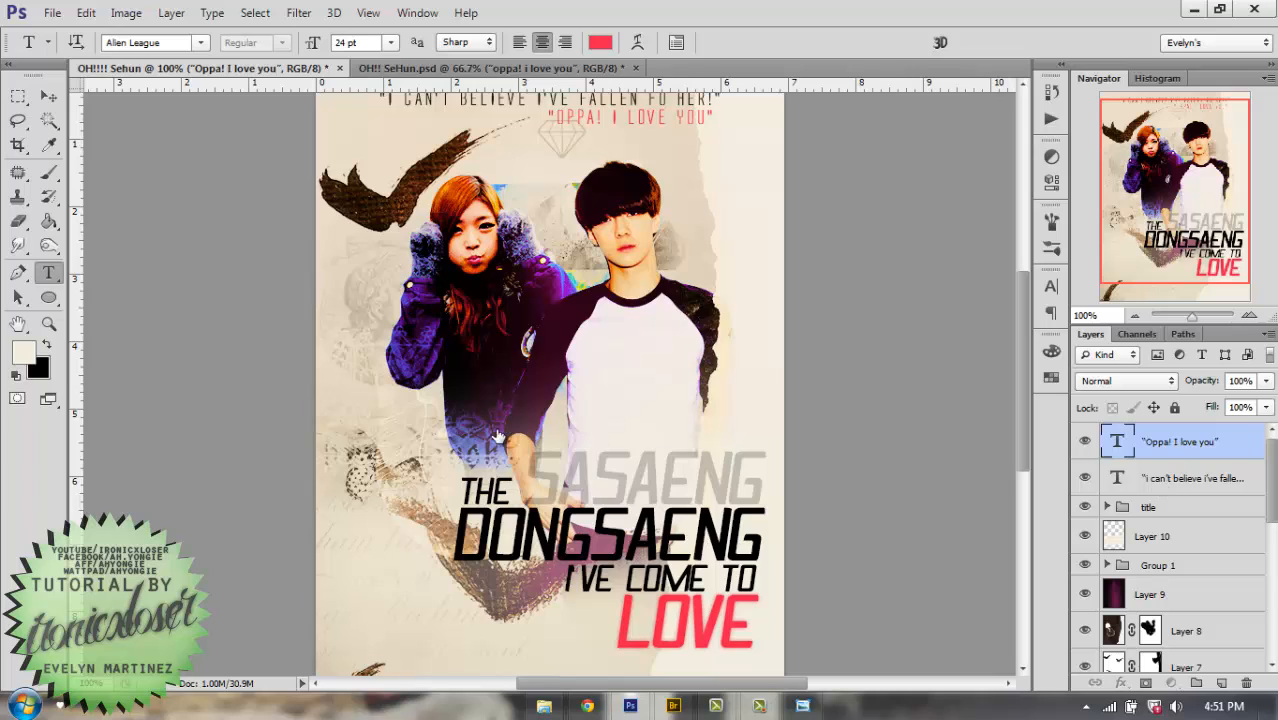
{"action": "left_click", "coordinate": [1181, 476]}
{"action": "scroll", "coordinate": [1181, 446], "scroll_direction": "down", "scroll_amount": 1}
{"action": "scroll", "coordinate": [760, 265], "scroll_direction": "up", "scroll_amount": 3}
{"action": "scroll", "coordinate": [520, 250], "scroll_direction": "down", "scroll_amount": 4}
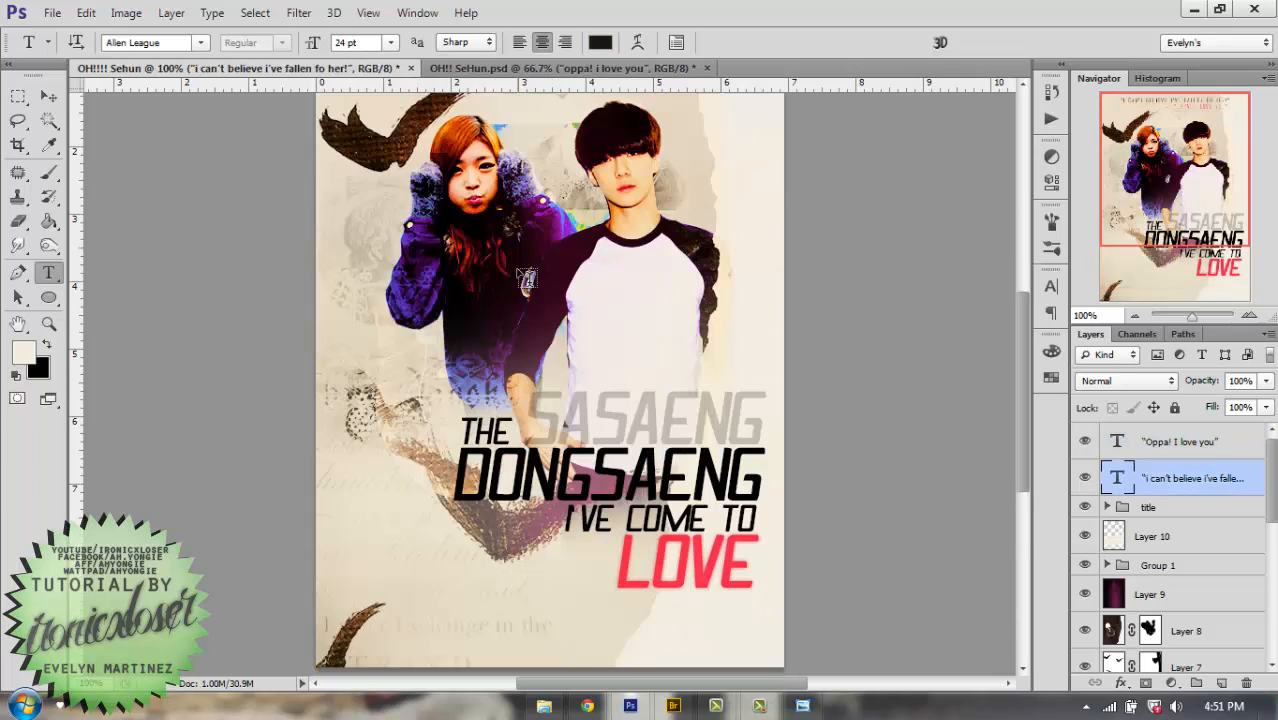
{"action": "scroll", "coordinate": [520, 350], "scroll_direction": "down", "scroll_amount": 3}
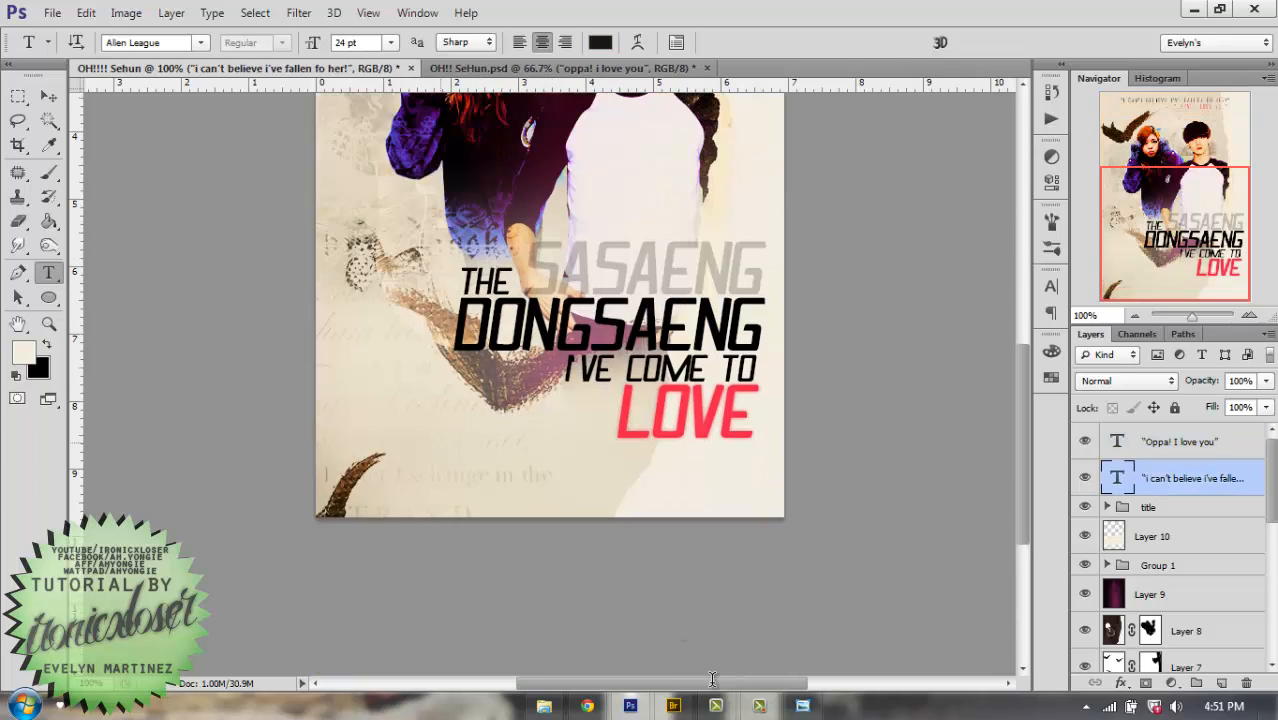
{"action": "left_click", "coordinate": [440, 441]}
{"action": "left_click", "coordinate": [812, 709]}
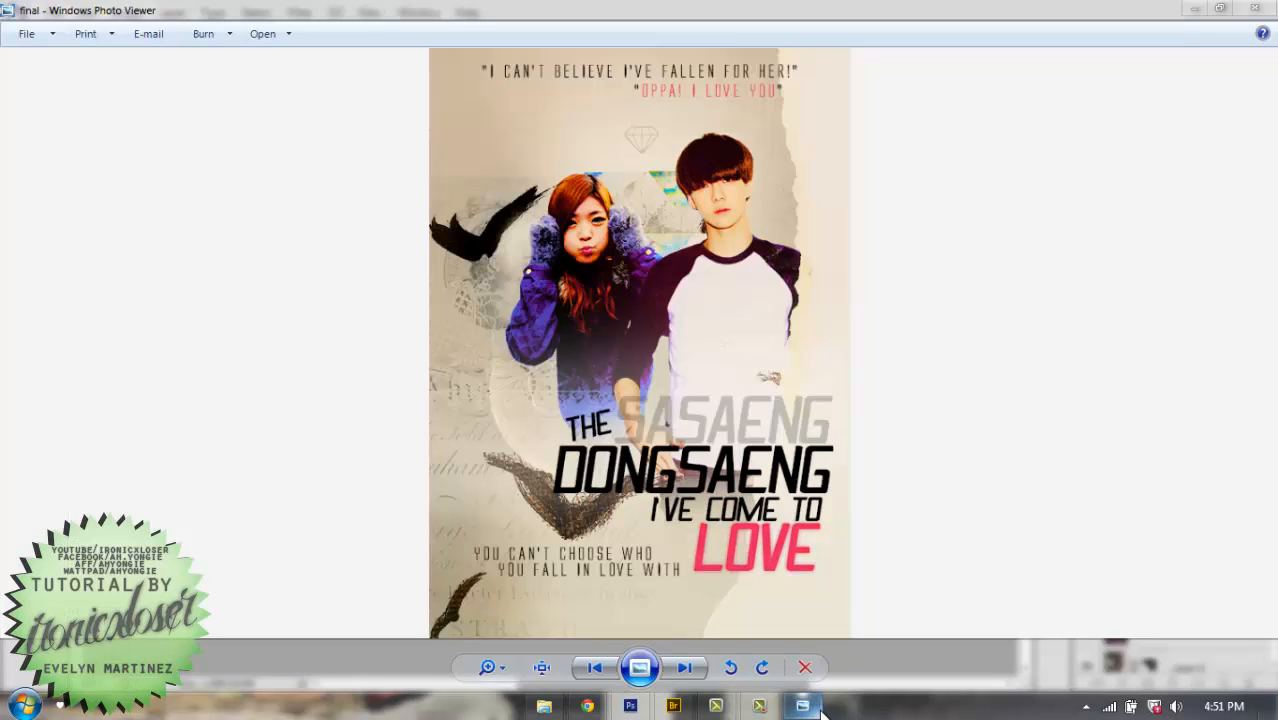
{"action": "left_click", "coordinate": [812, 709]}
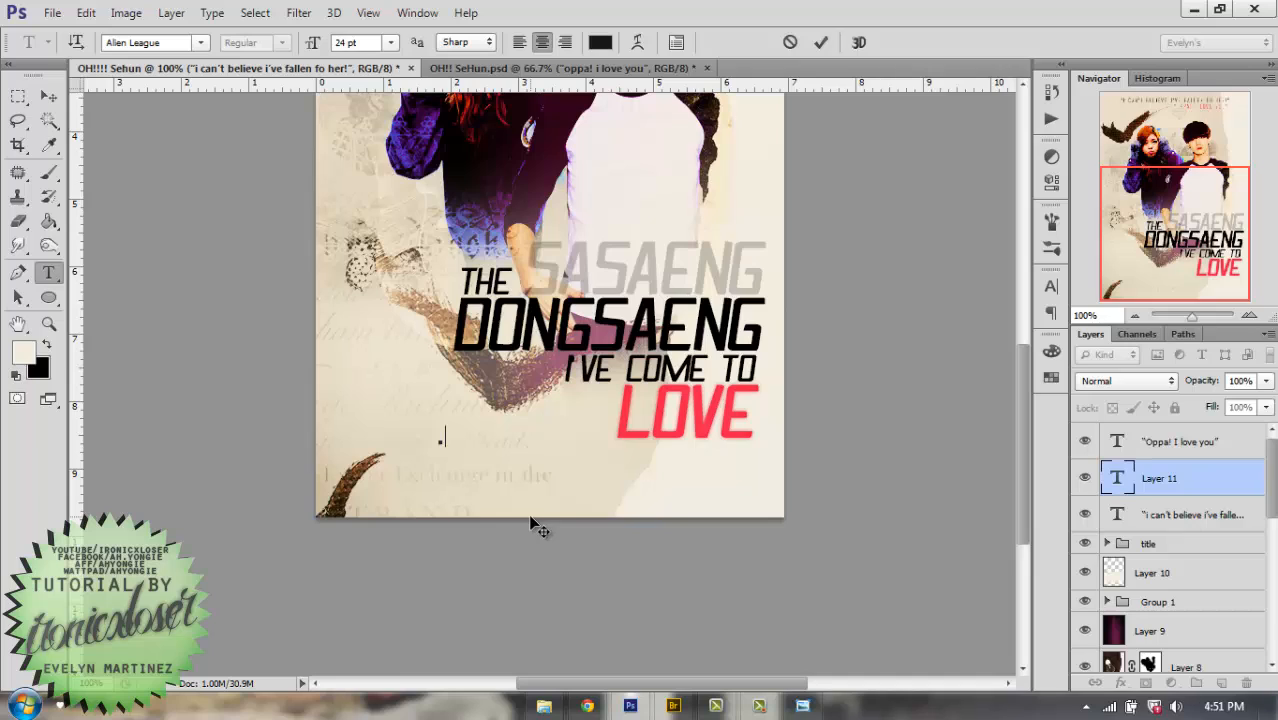
Write "you can't choose who" and "you fall in love with" on two lines, indent the second, and move the text closer to the title.
{"action": "type", "text": "you can't ch"}
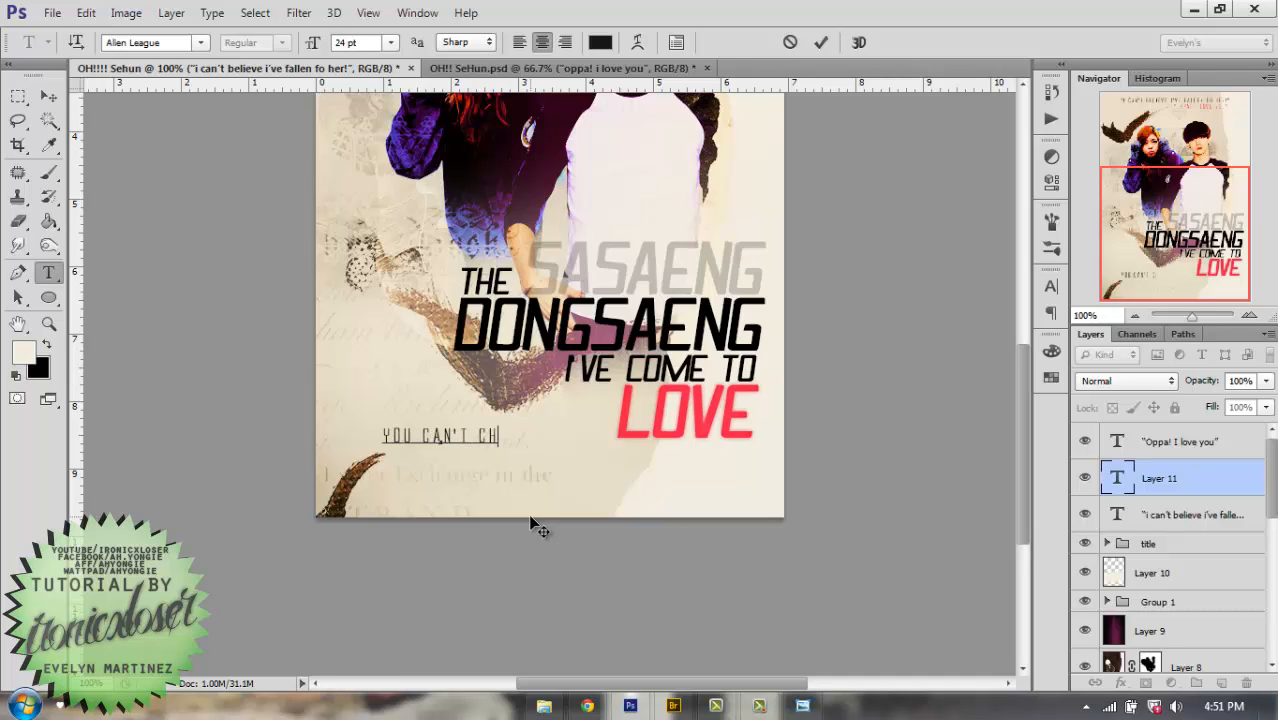
{"action": "type", "text": "oos"}
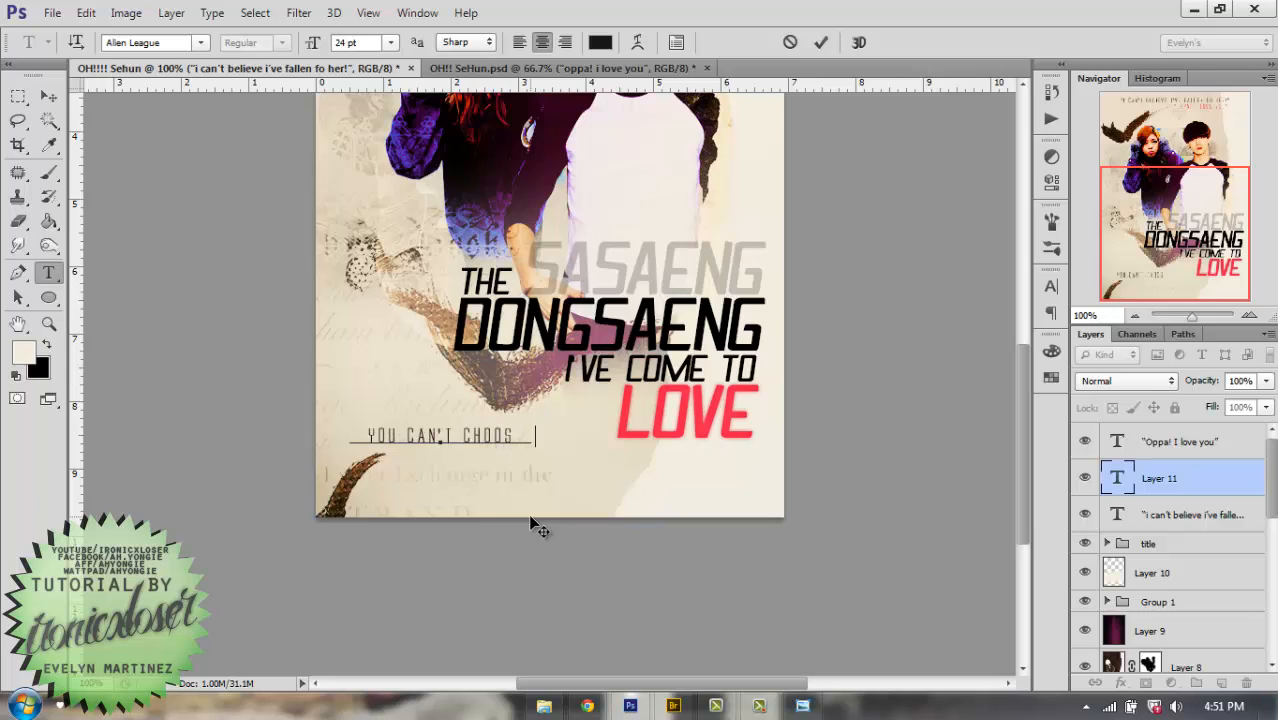
{"action": "type", "text": "e who"}
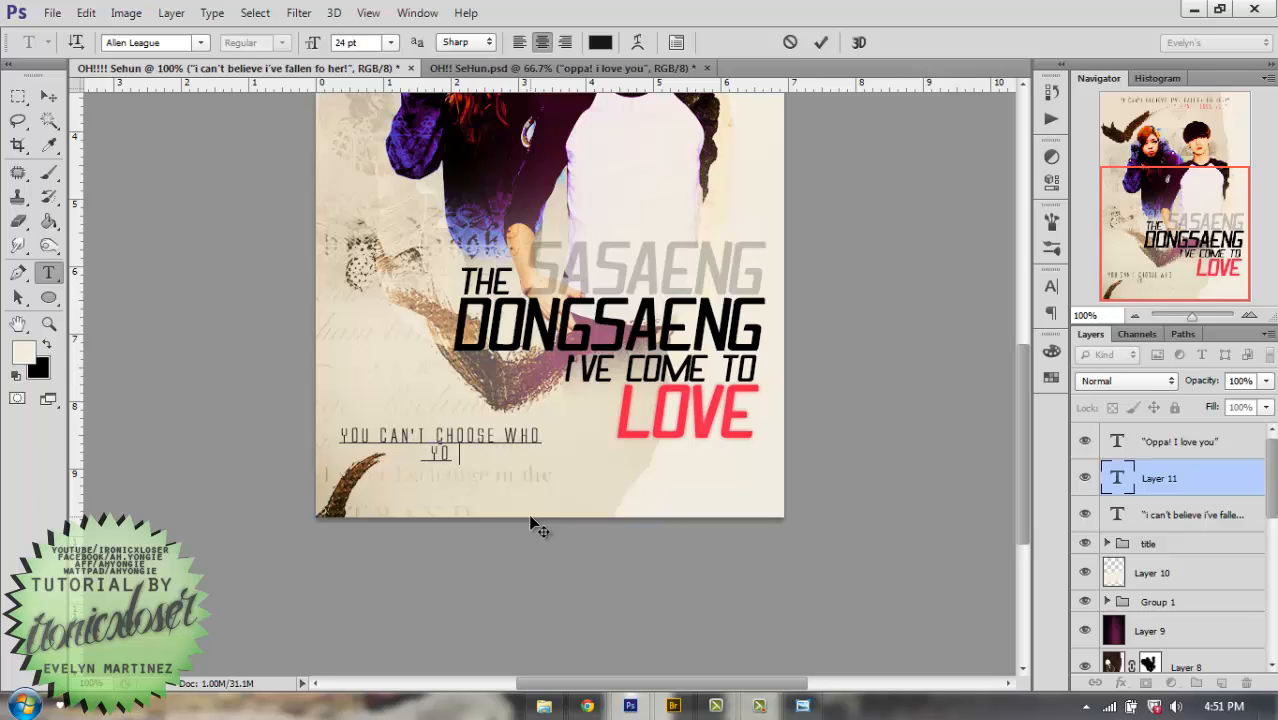
{"action": "type", "text": " you fall in lov"}
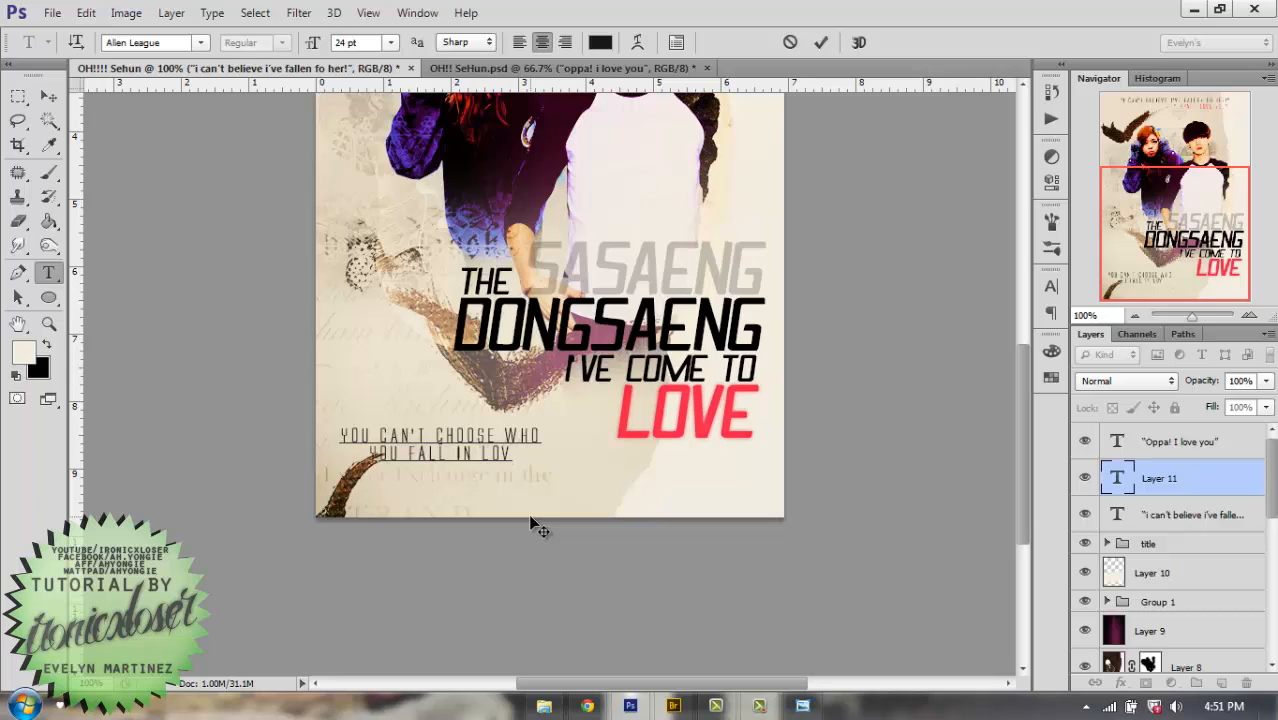
{"action": "type", "text": "ewith"}
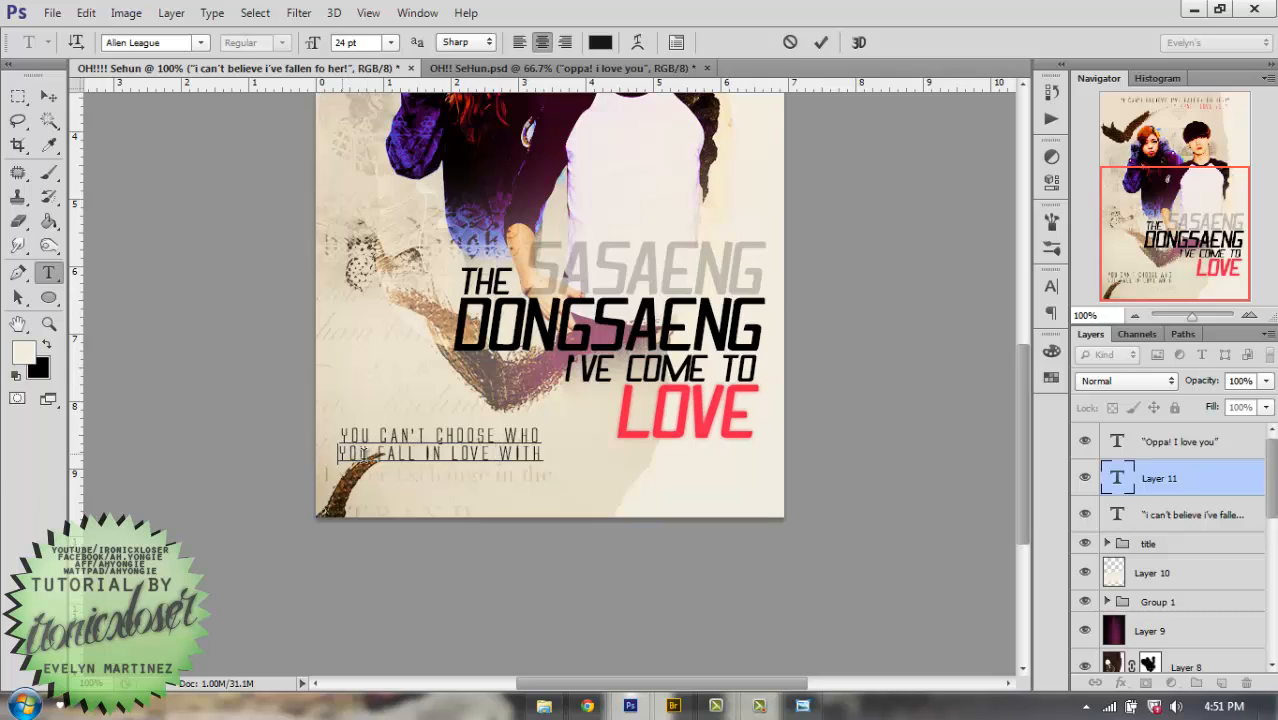
{"action": "left_click", "coordinate": [421, 460]}
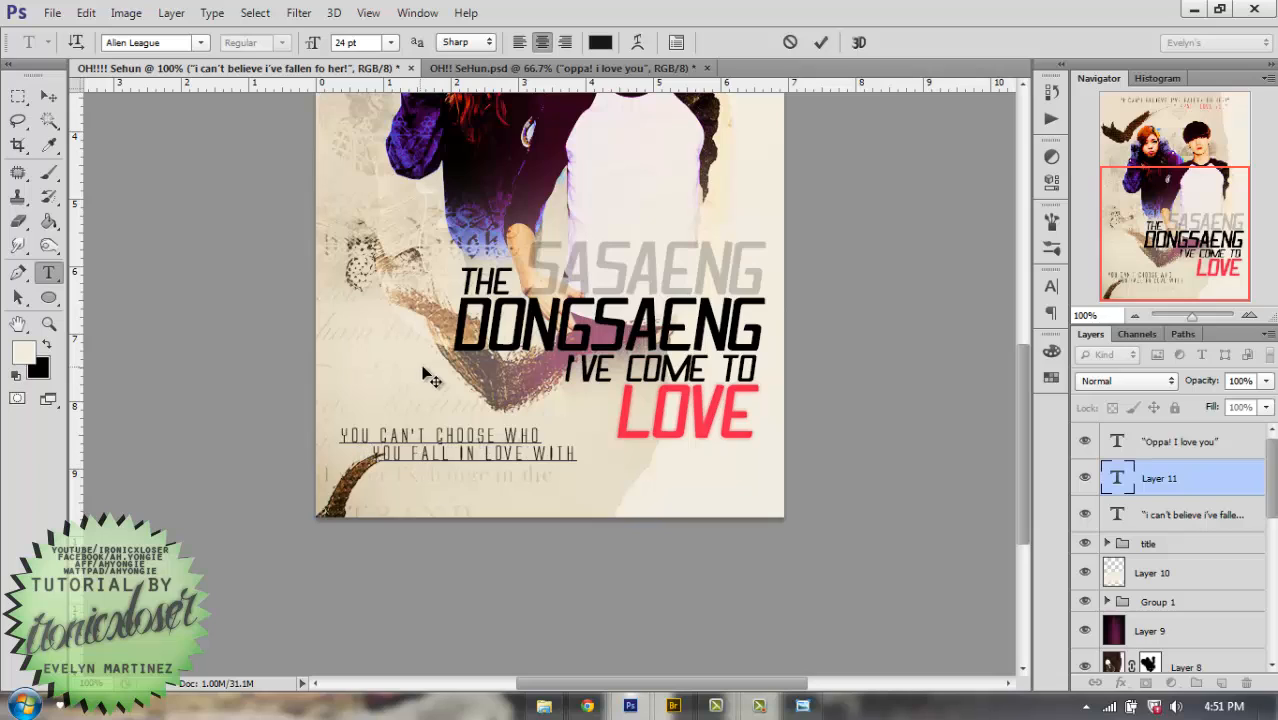
{"action": "left_click_drag", "start_coordinate": [428, 371], "coordinate": [476, 369]}
Recolor only the word "love" in the lower quote to red ef1d47, sampled from the title's LOVE.
{"action": "left_click_drag", "start_coordinate": [567, 452], "coordinate": [528, 444]}
{"action": "left_click", "coordinate": [600, 42]}
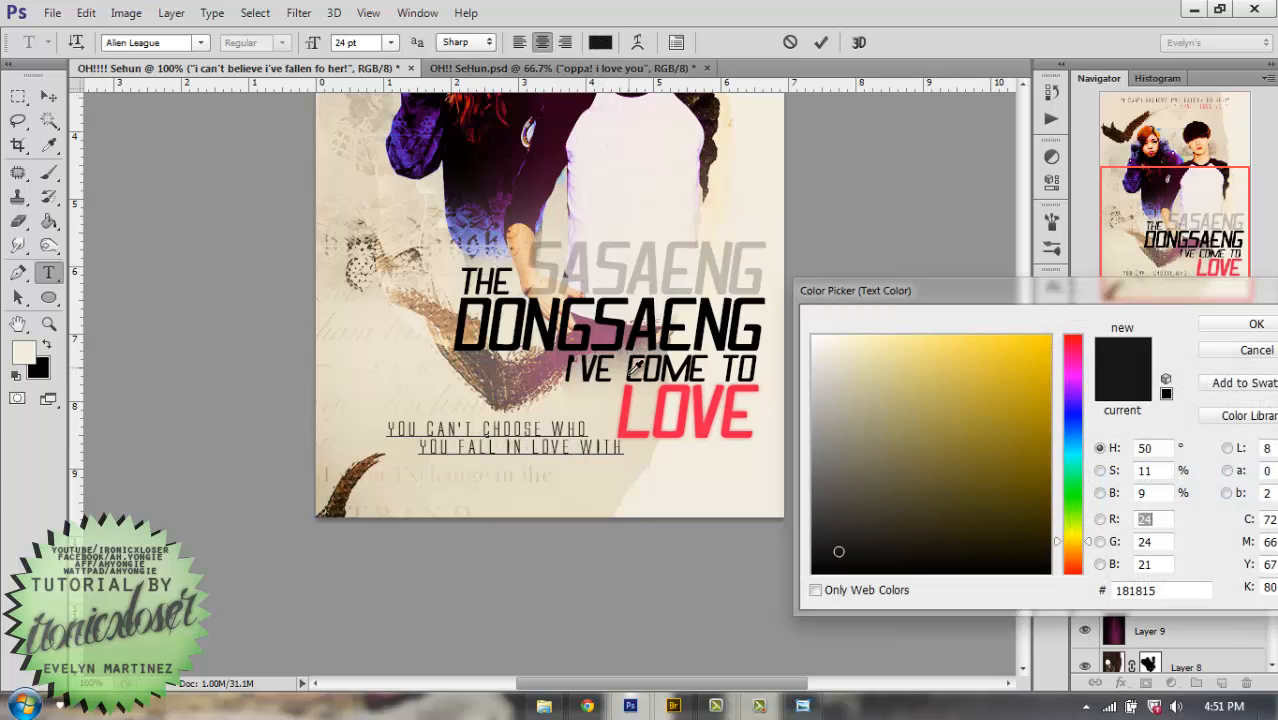
{"action": "left_click", "coordinate": [628, 394]}
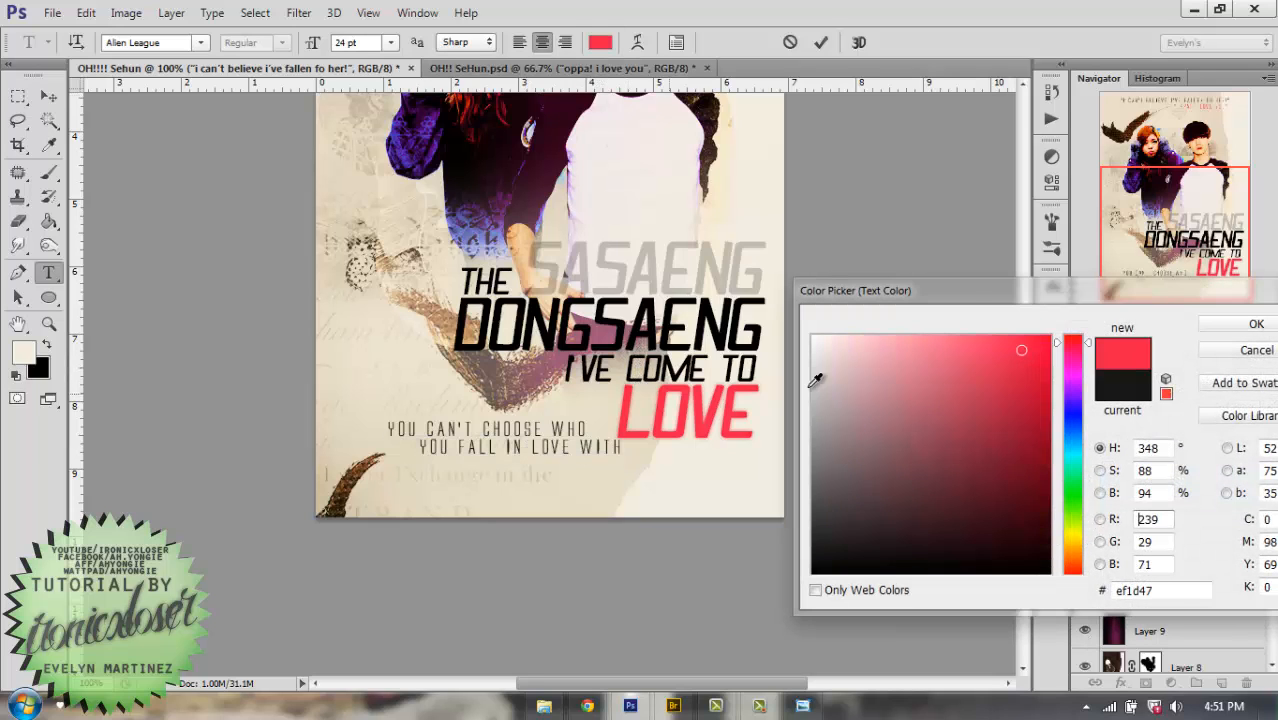
{"action": "left_click", "coordinate": [1208, 322]}
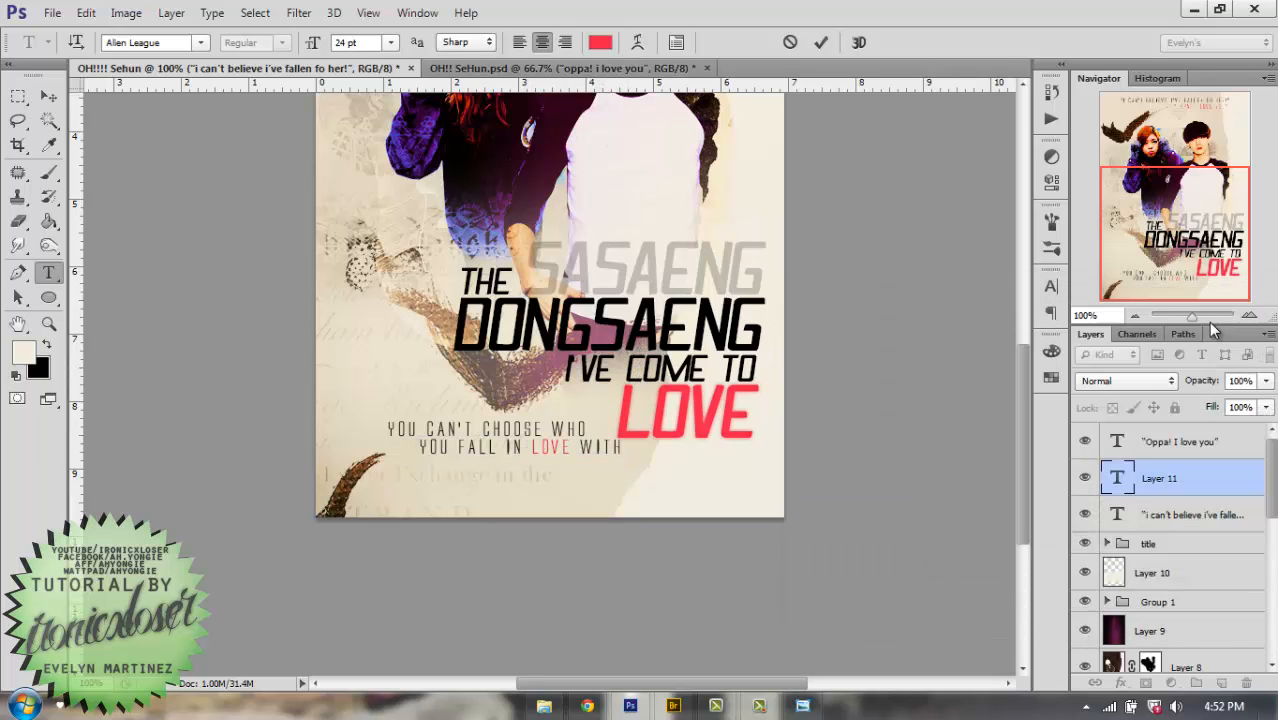
{"action": "left_click", "coordinate": [818, 45]}
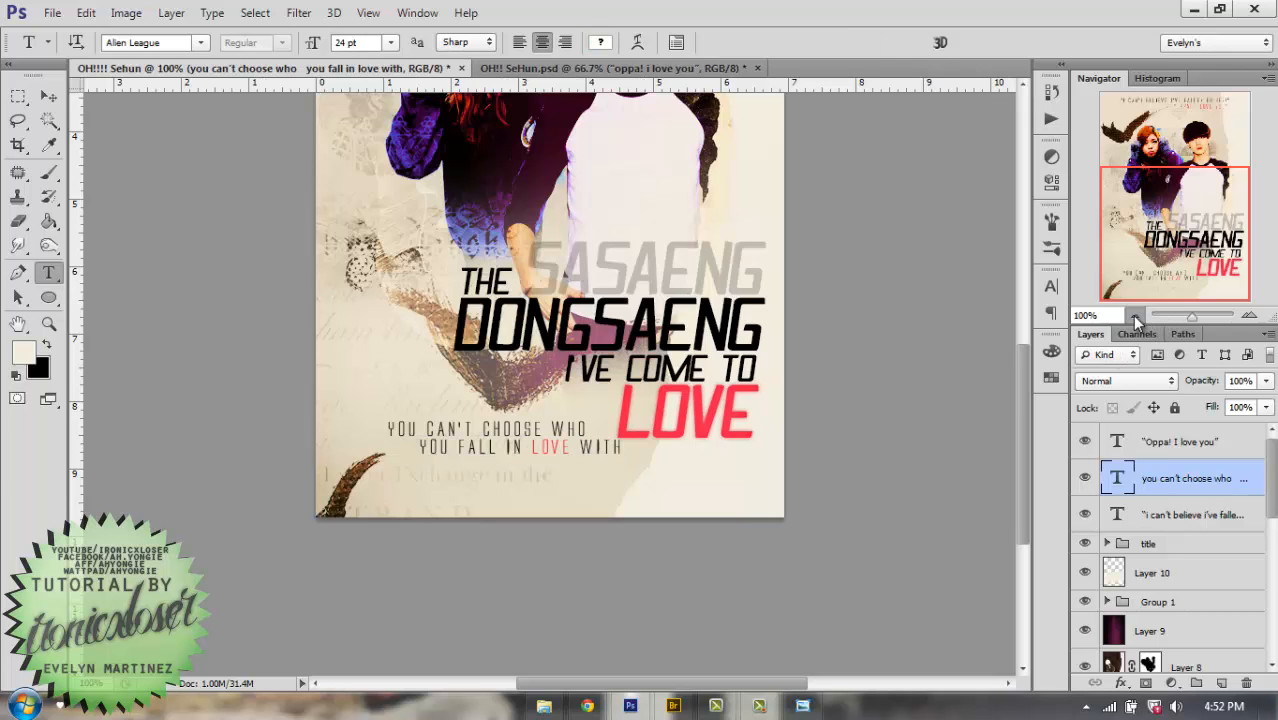
Start saving a copy of the finished poster in the Oh SeHun folder, with PNG as the format.
{"action": "left_click", "coordinate": [1135, 316]}
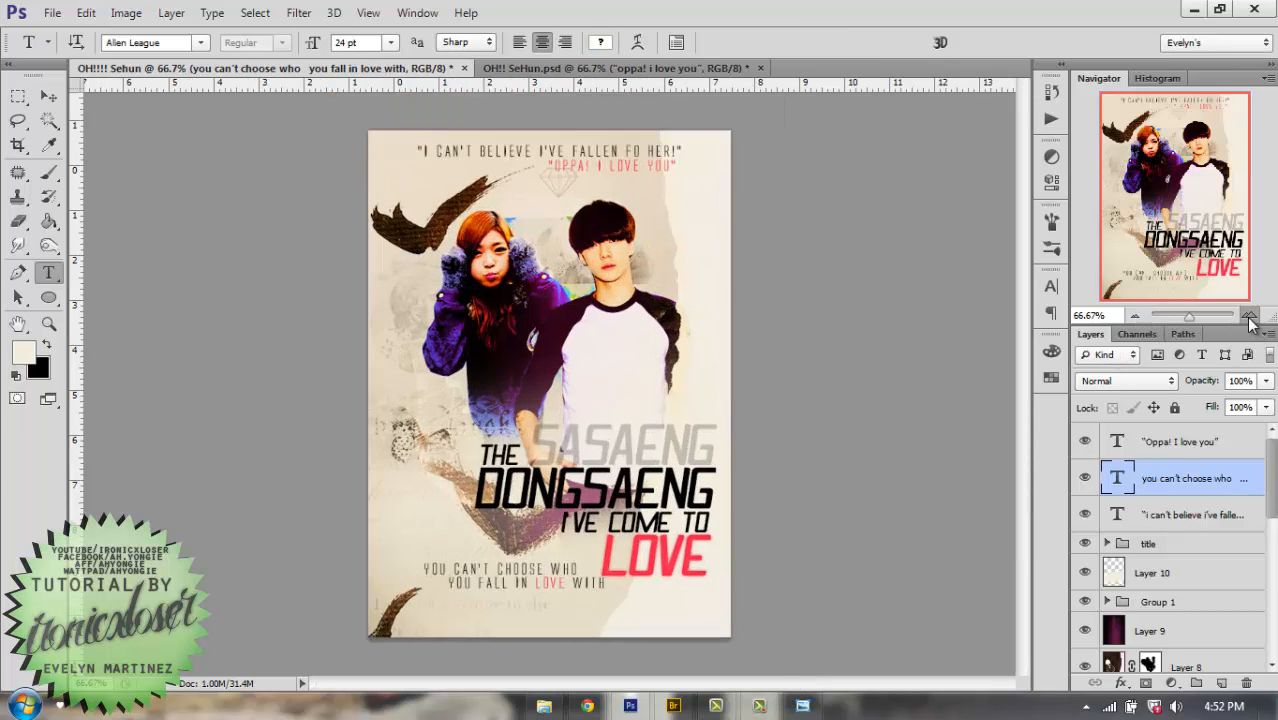
{"action": "left_click", "coordinate": [1249, 316]}
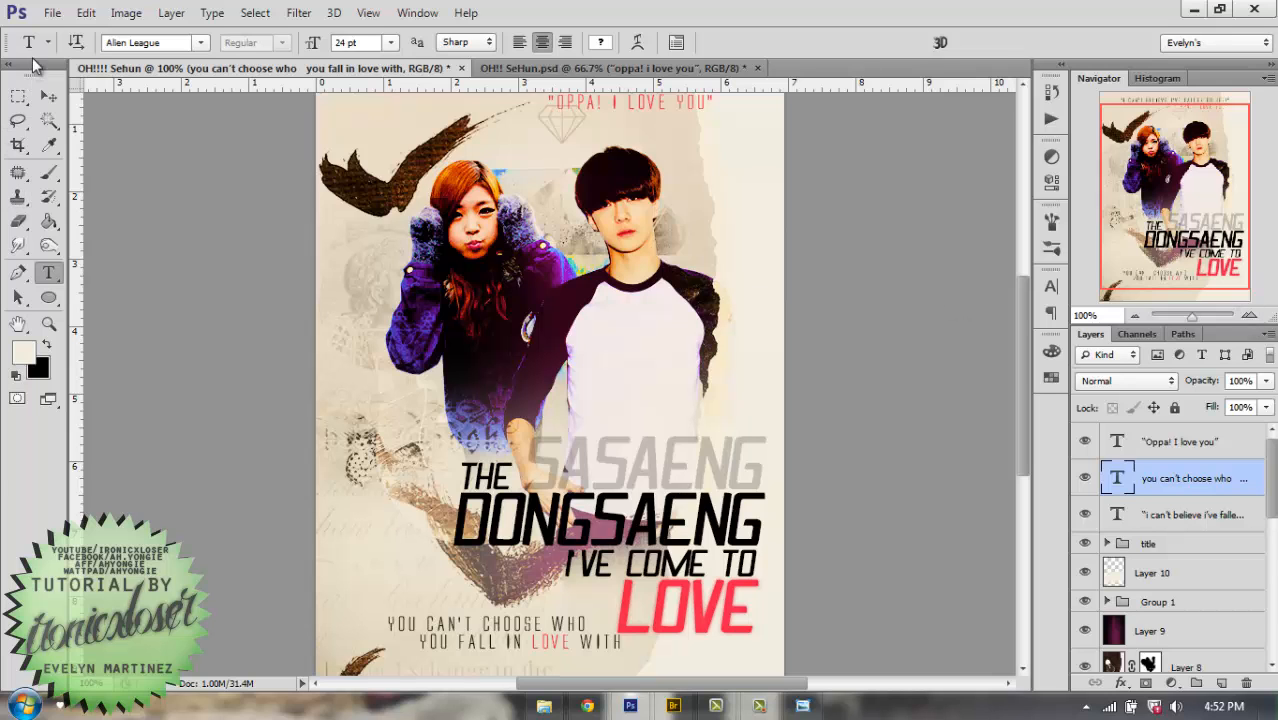
{"action": "left_click", "coordinate": [51, 14]}
{"action": "left_click", "coordinate": [93, 216]}
{"action": "left_click", "coordinate": [657, 397]}
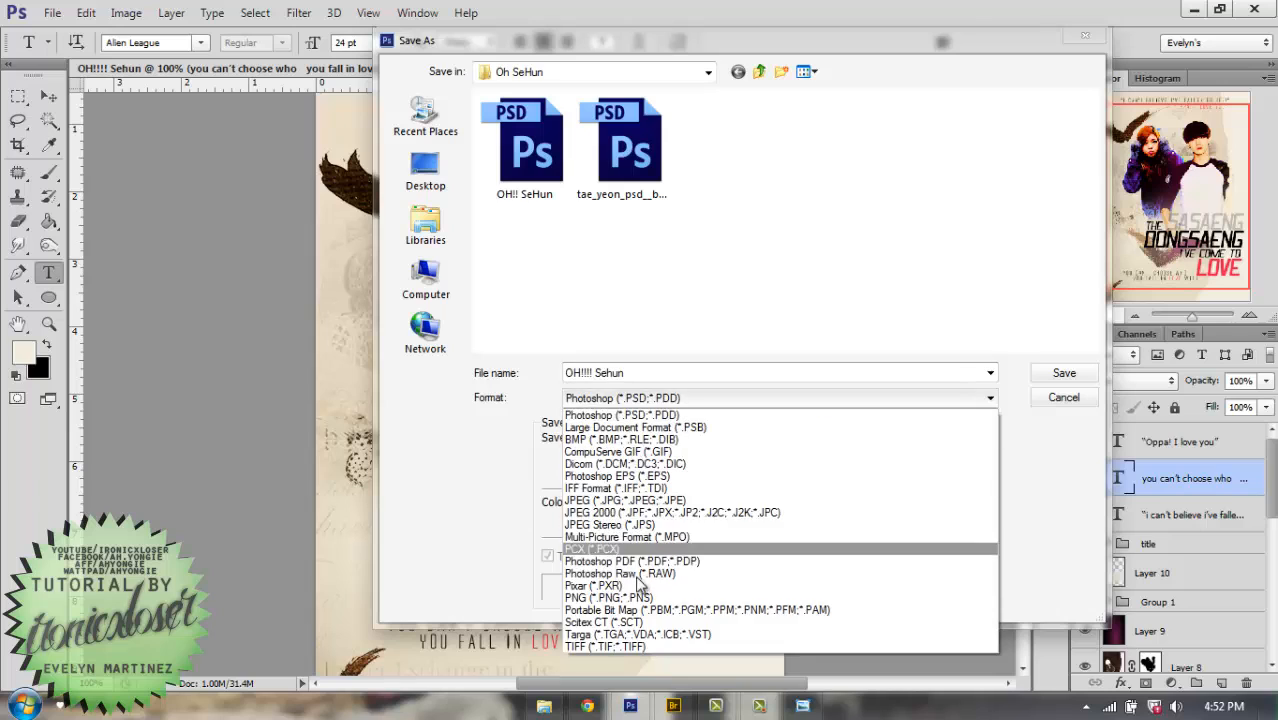
{"action": "left_click", "coordinate": [640, 598]}
Name the PNG copy "tutorial final poster" and save it with smallest compression and interlacing.
{"action": "left_click", "coordinate": [547, 177]}
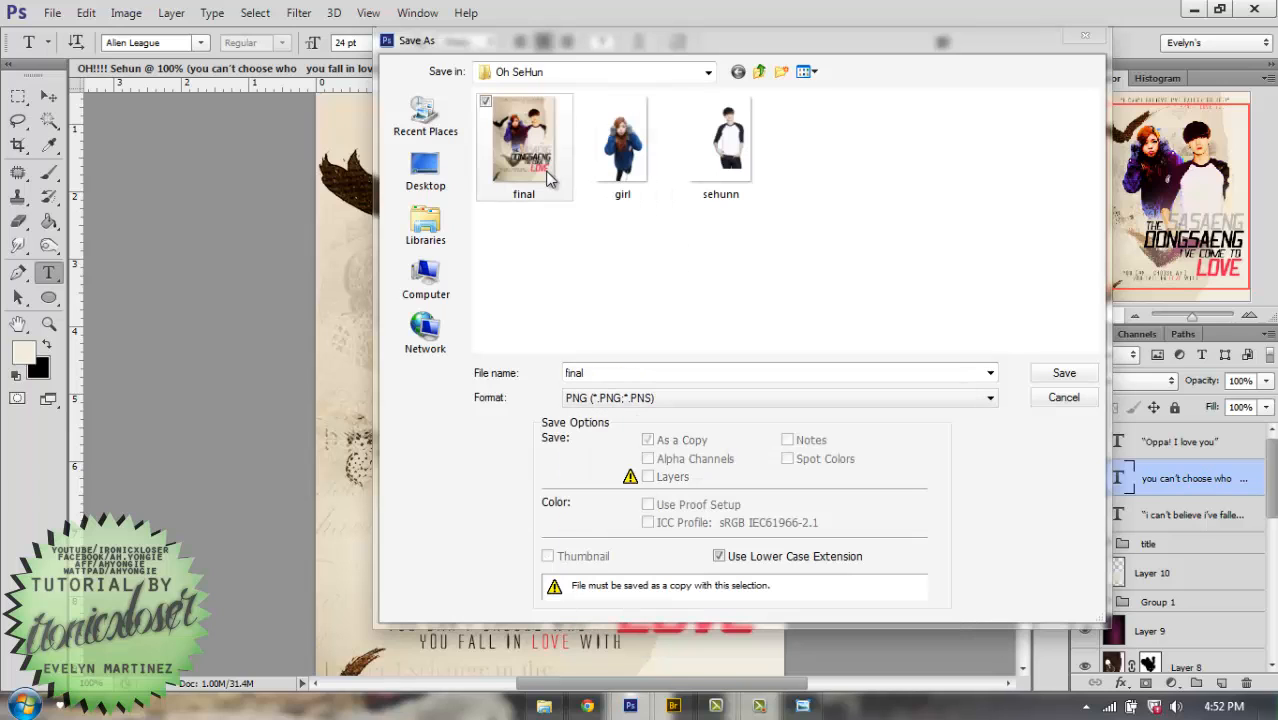
{"action": "double_click", "coordinate": [596, 372]}
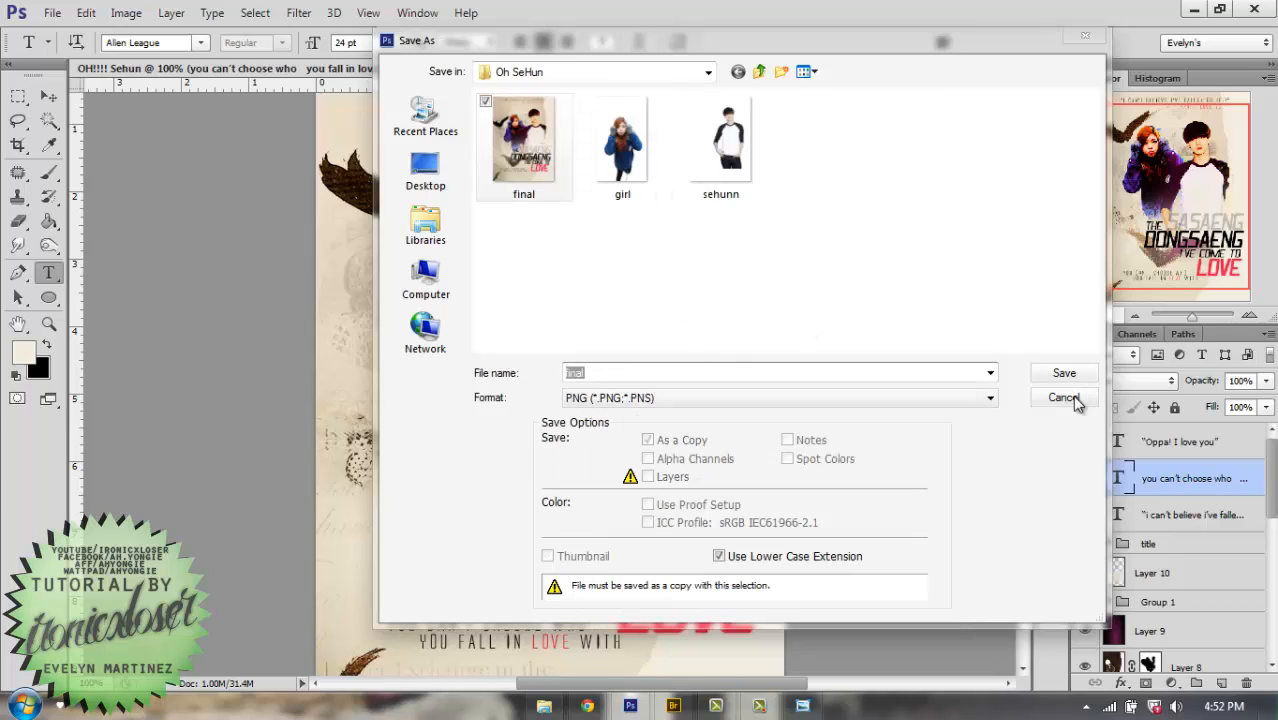
{"action": "left_click", "coordinate": [660, 371]}
{"action": "key", "text": "BackSpace"}
{"action": "key", "text": "BackSpace"}
{"action": "key", "text": "BackSpace"}
{"action": "type", "text": "tutorial final poster"}
{"action": "key", "text": "Return"}
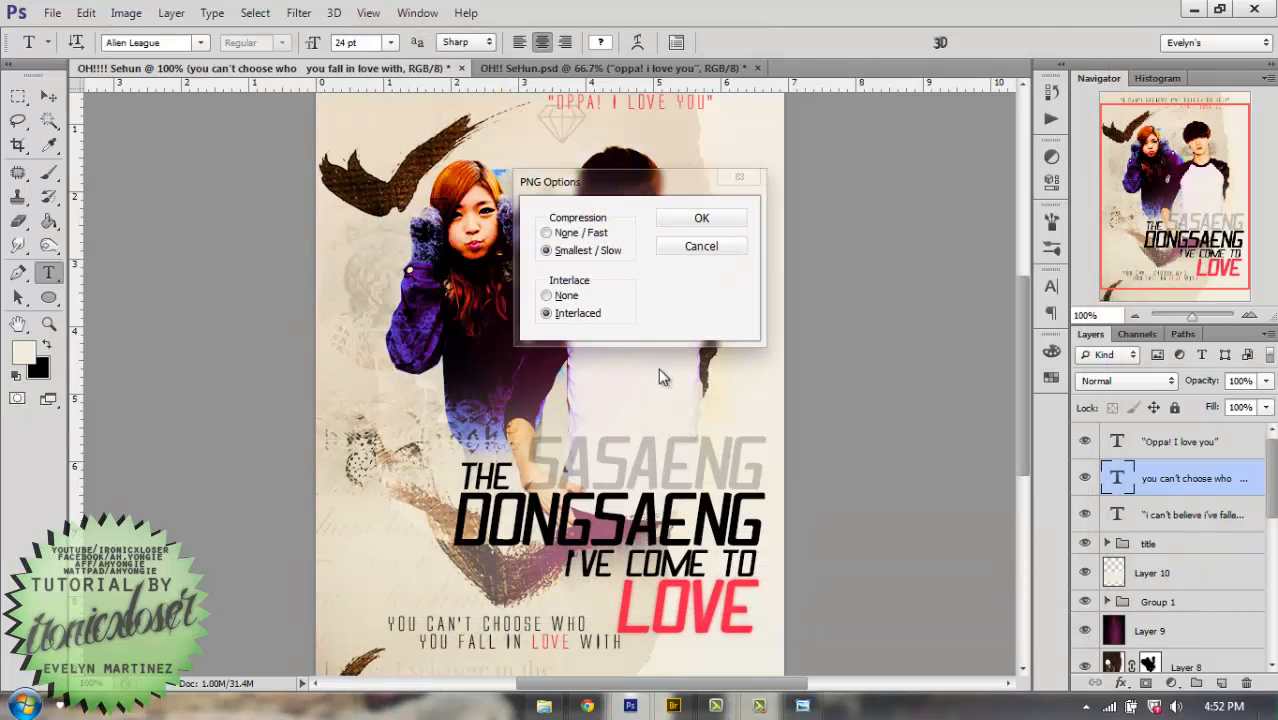
{"action": "left_click", "coordinate": [702, 216]}
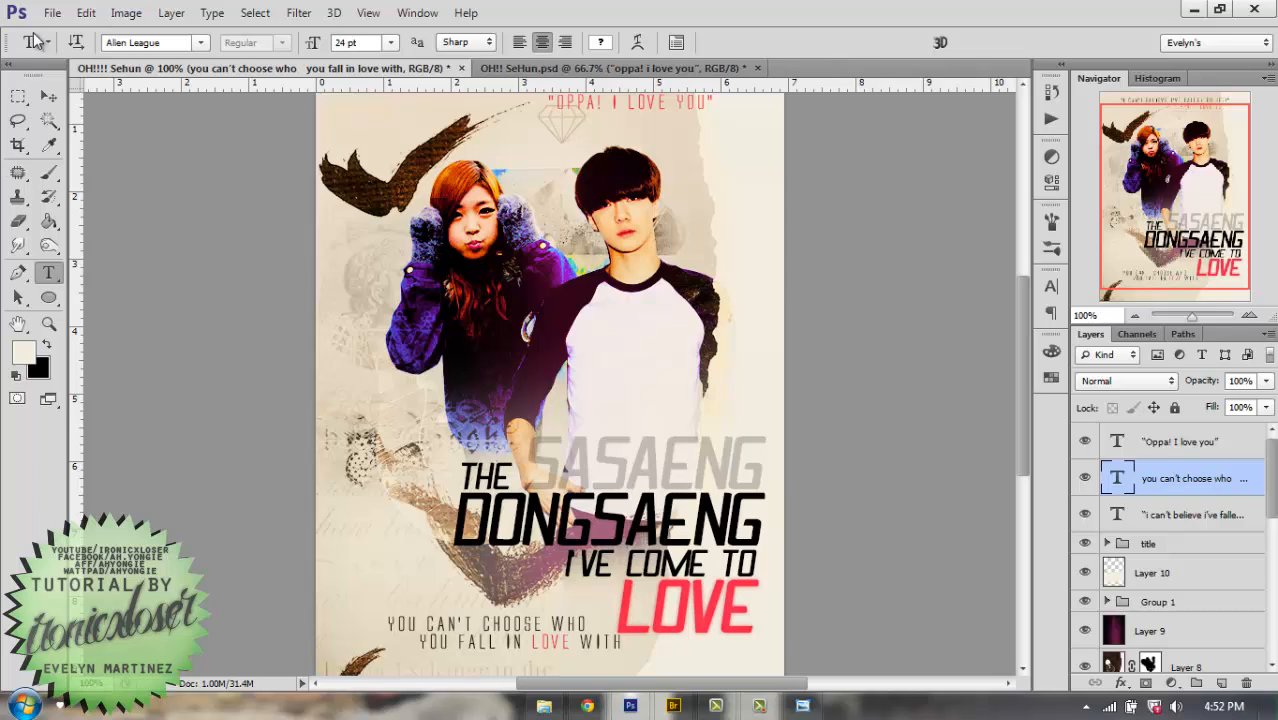
Close both the "OH!!!! Sehun" poster and the OH!! SeHun.psd reference without saving changes.
{"action": "left_click", "coordinate": [463, 68]}
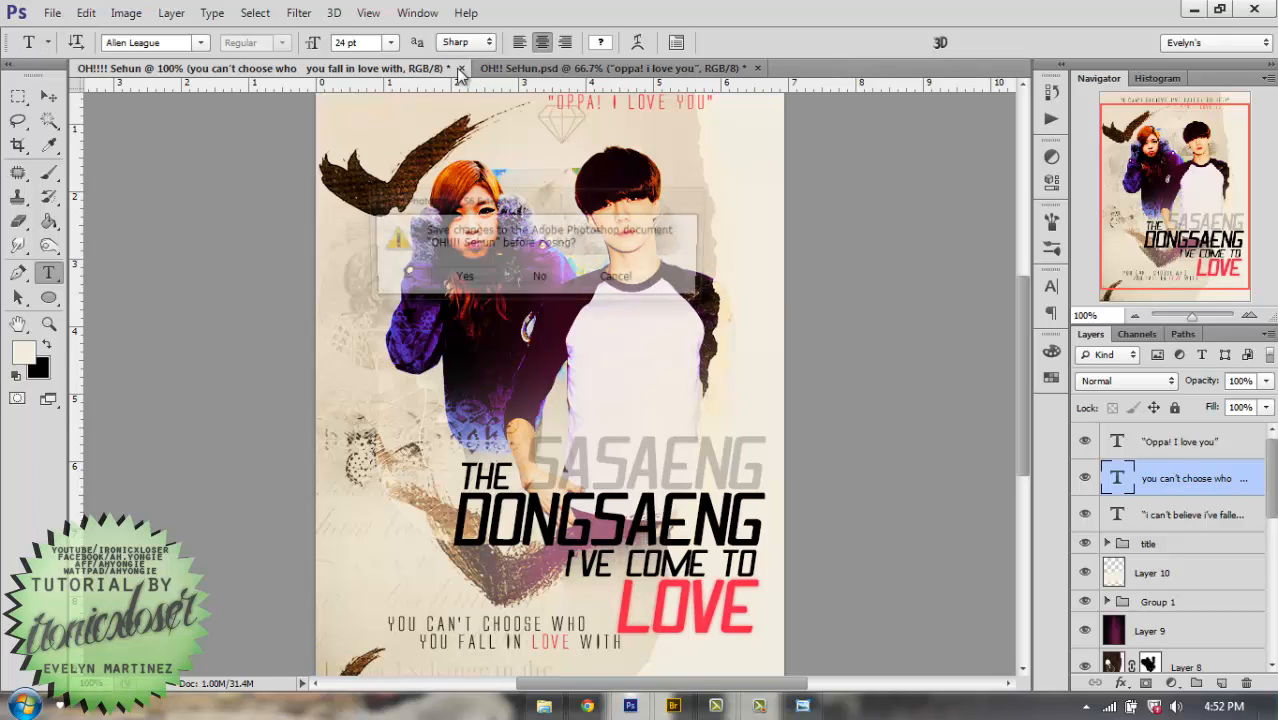
{"action": "left_click", "coordinate": [537, 279]}
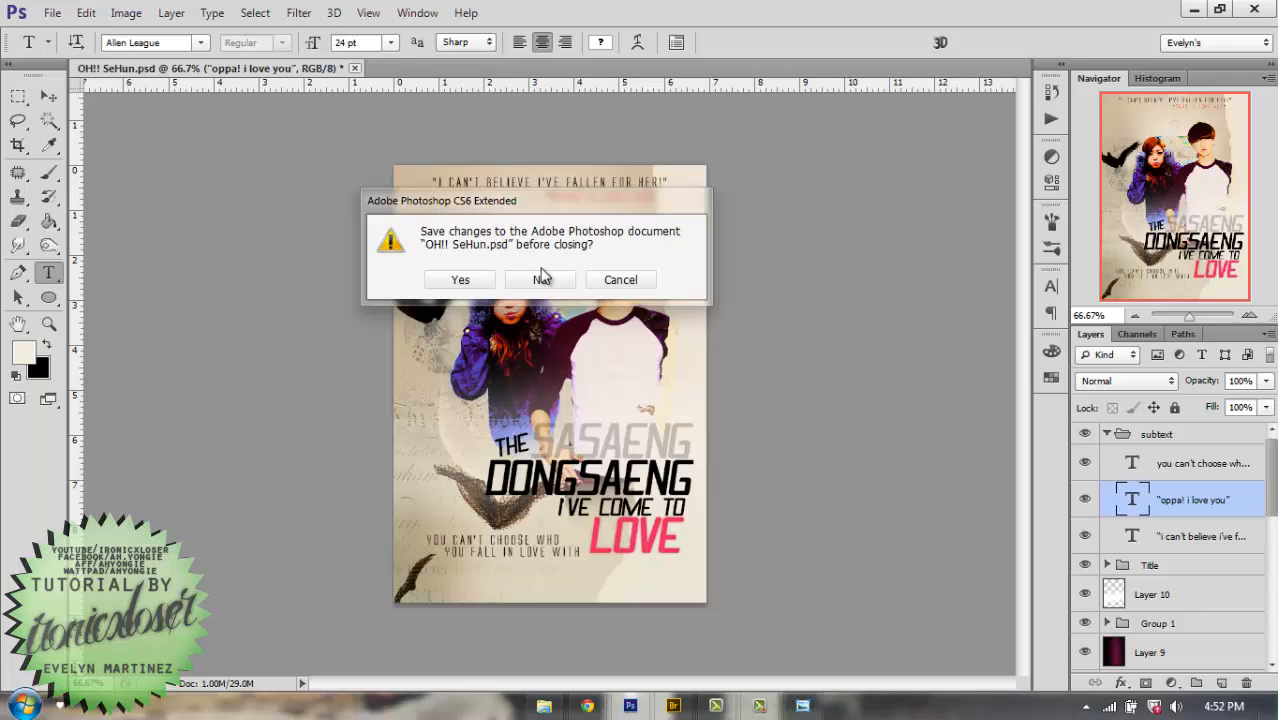
{"action": "left_click", "coordinate": [540, 281]}
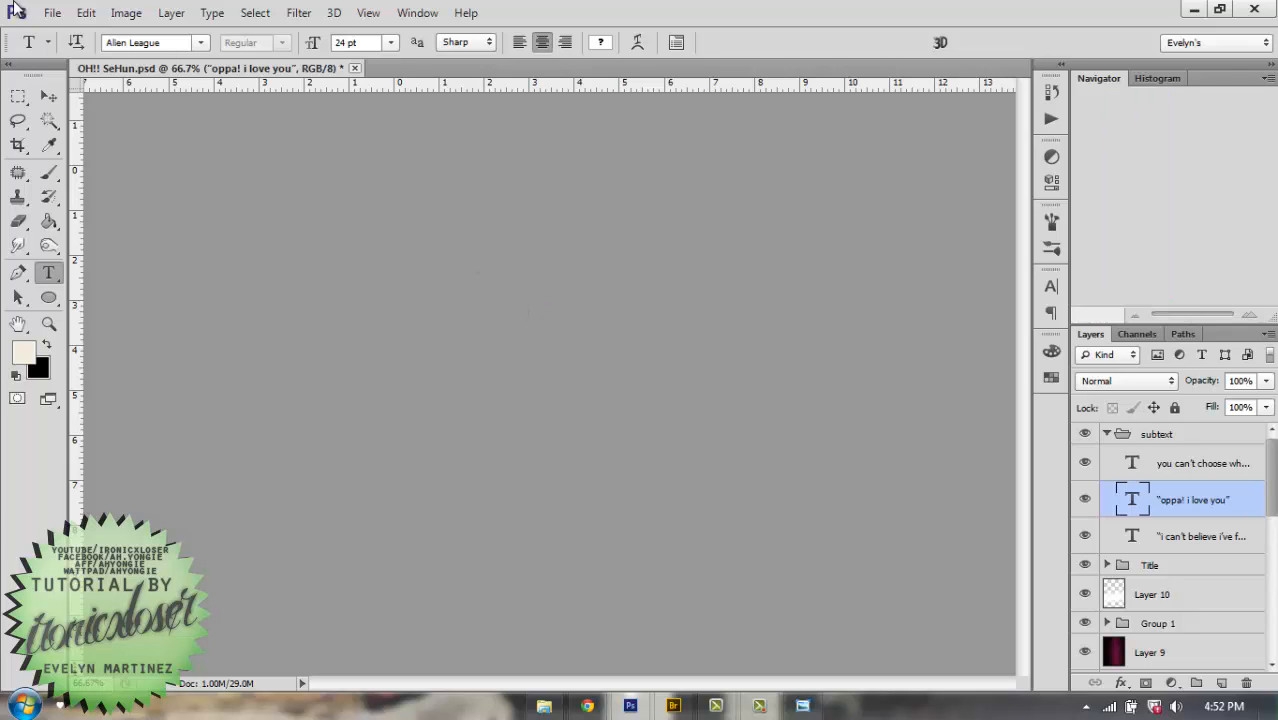
Open the "tutorial final poster" PNG from the Oh SeHun folder and duplicate its Background layer.
{"action": "key", "text": "ctrl+o"}
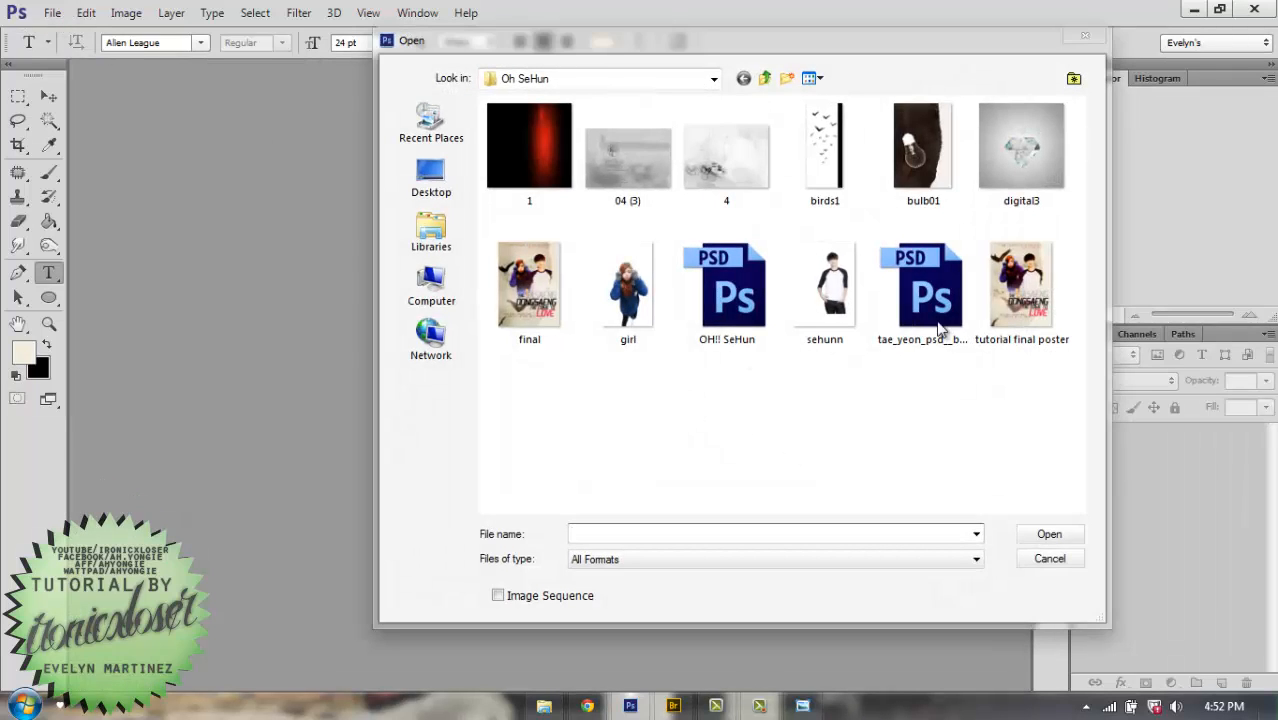
{"action": "double_click", "coordinate": [1005, 300]}
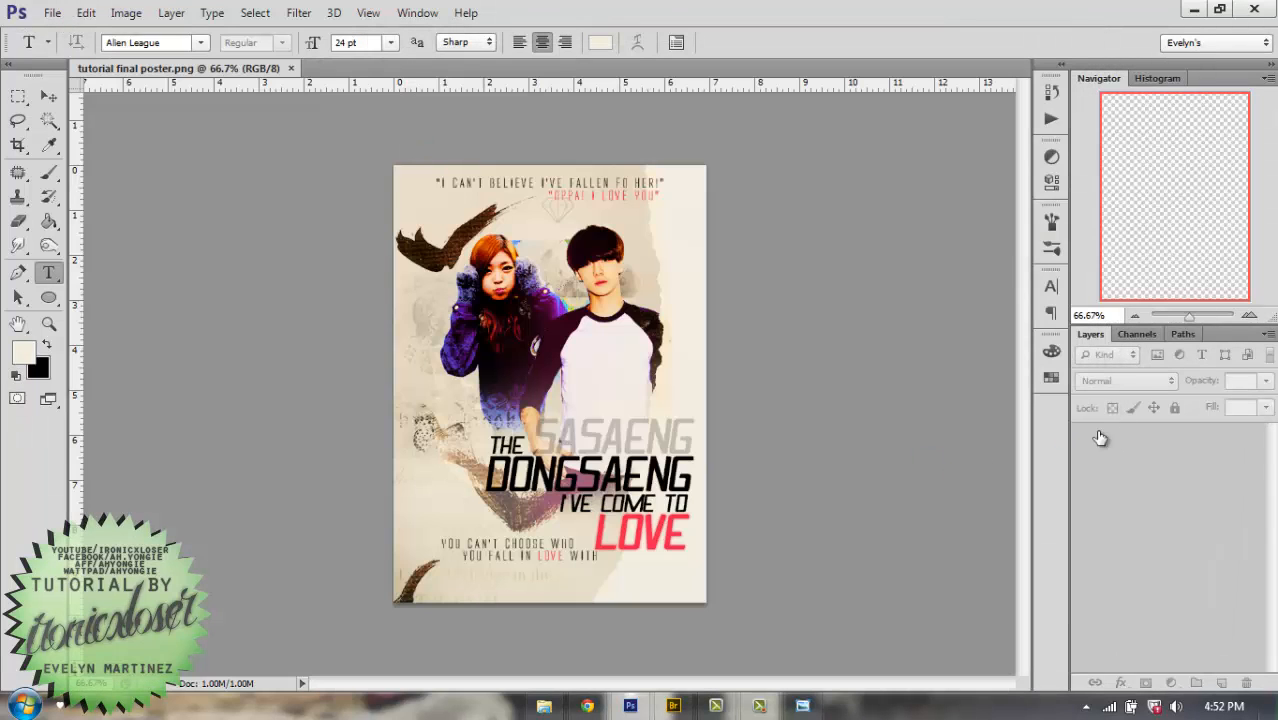
{"action": "left_click_drag", "start_coordinate": [1175, 442], "coordinate": [1226, 681]}
{"action": "left_click", "coordinate": [299, 13]}
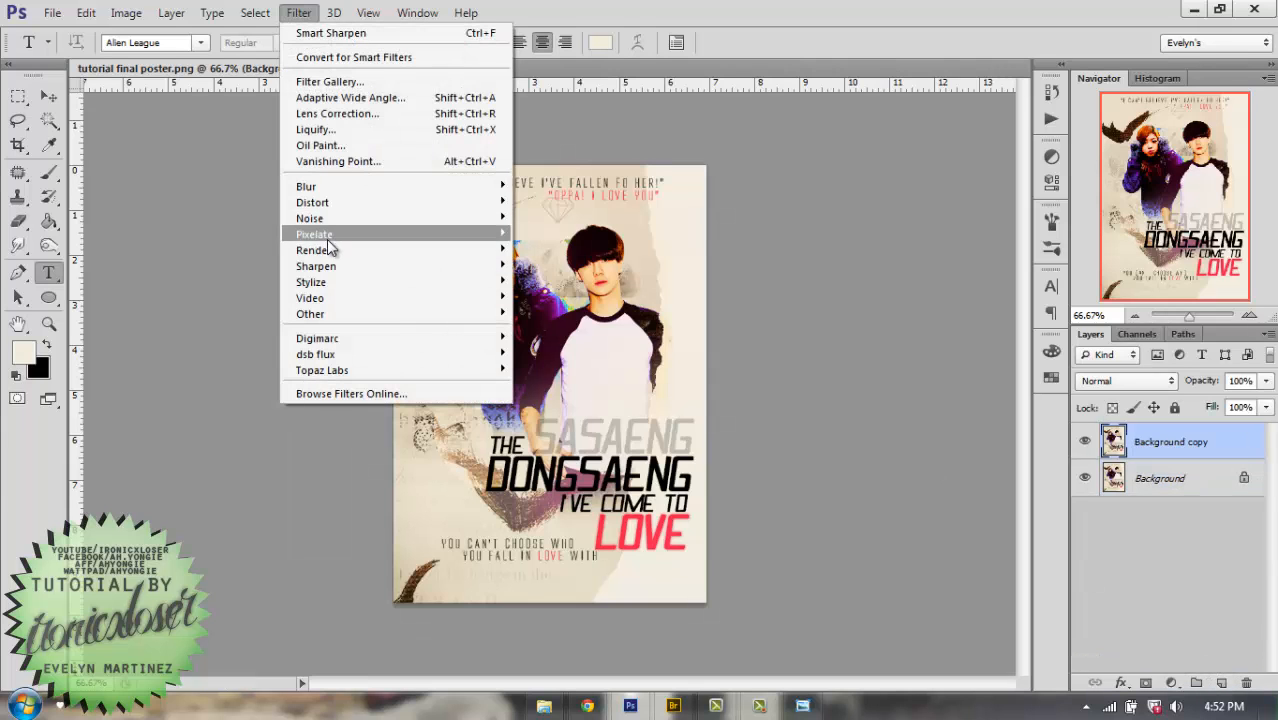
{"action": "mouse_move", "coordinate": [322, 266]}
{"action": "left_click", "coordinate": [225, 310]}
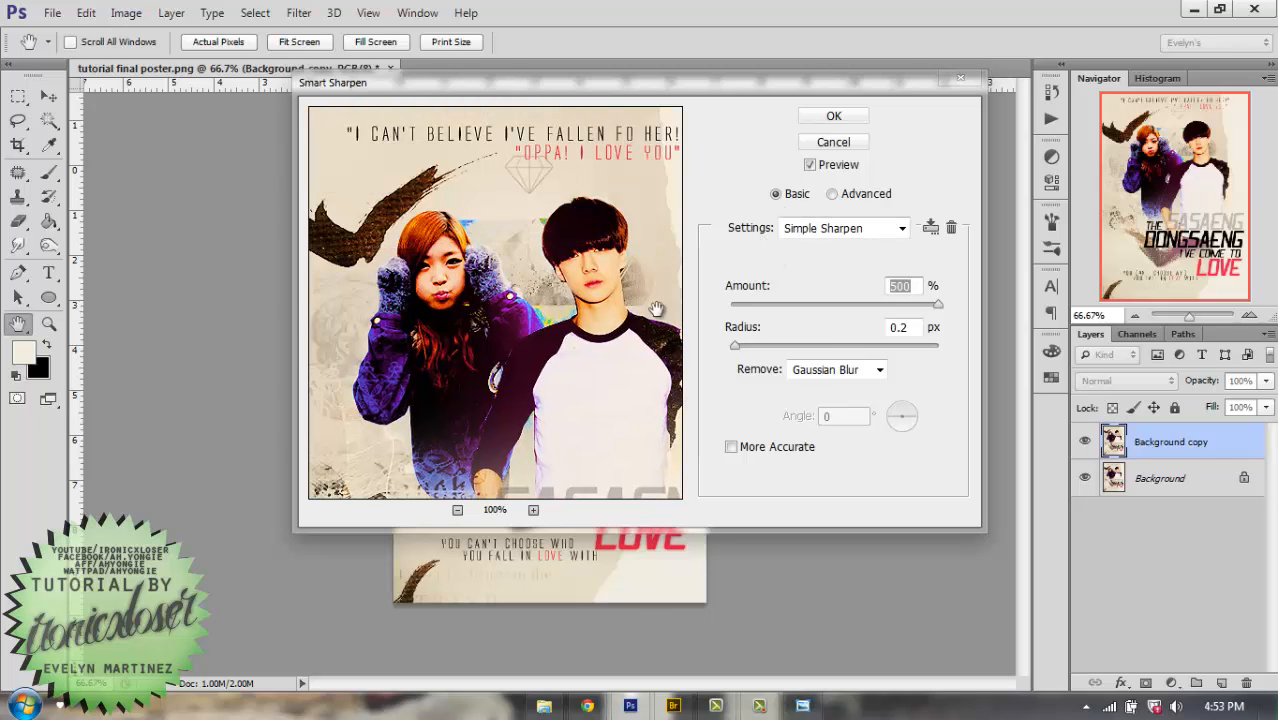
{"action": "left_click_drag", "start_coordinate": [490, 322], "coordinate": [492, 292]}
{"action": "left_click", "coordinate": [836, 144]}
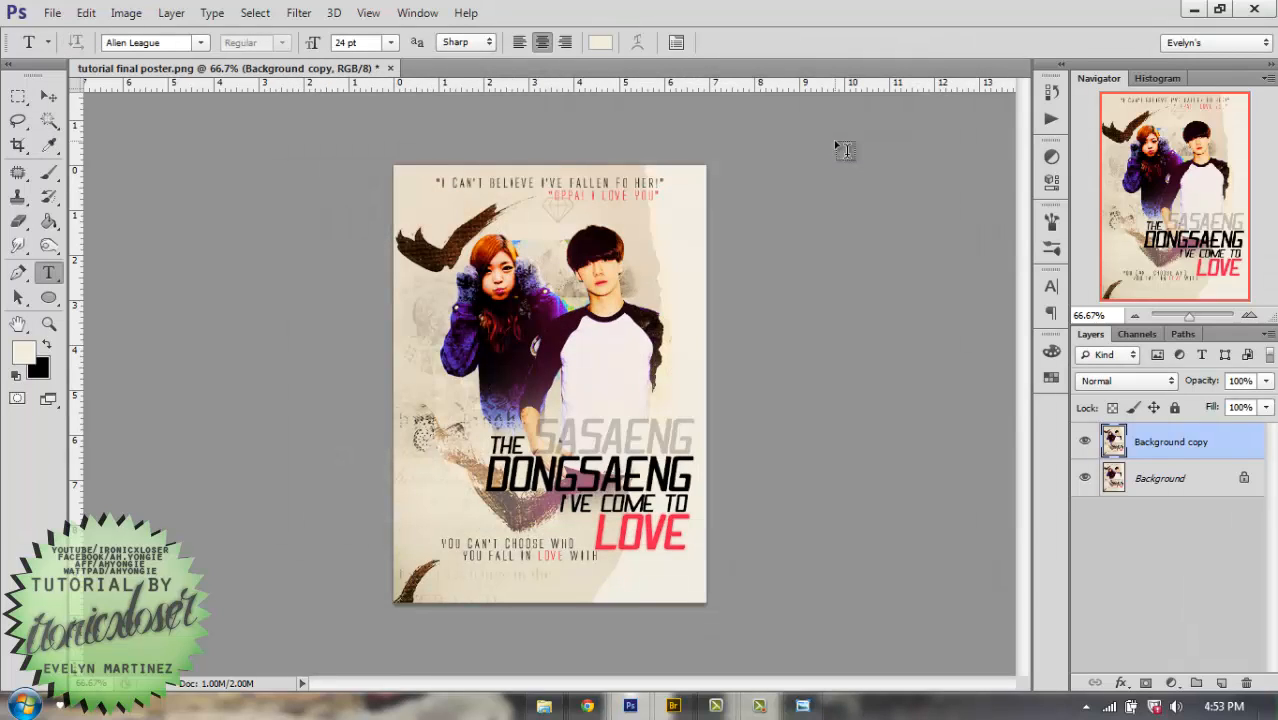
Apply a Surface Blur to the Background copy with a radius of 5 pixels and a threshold of 10 levels.
{"action": "left_click", "coordinate": [299, 13]}
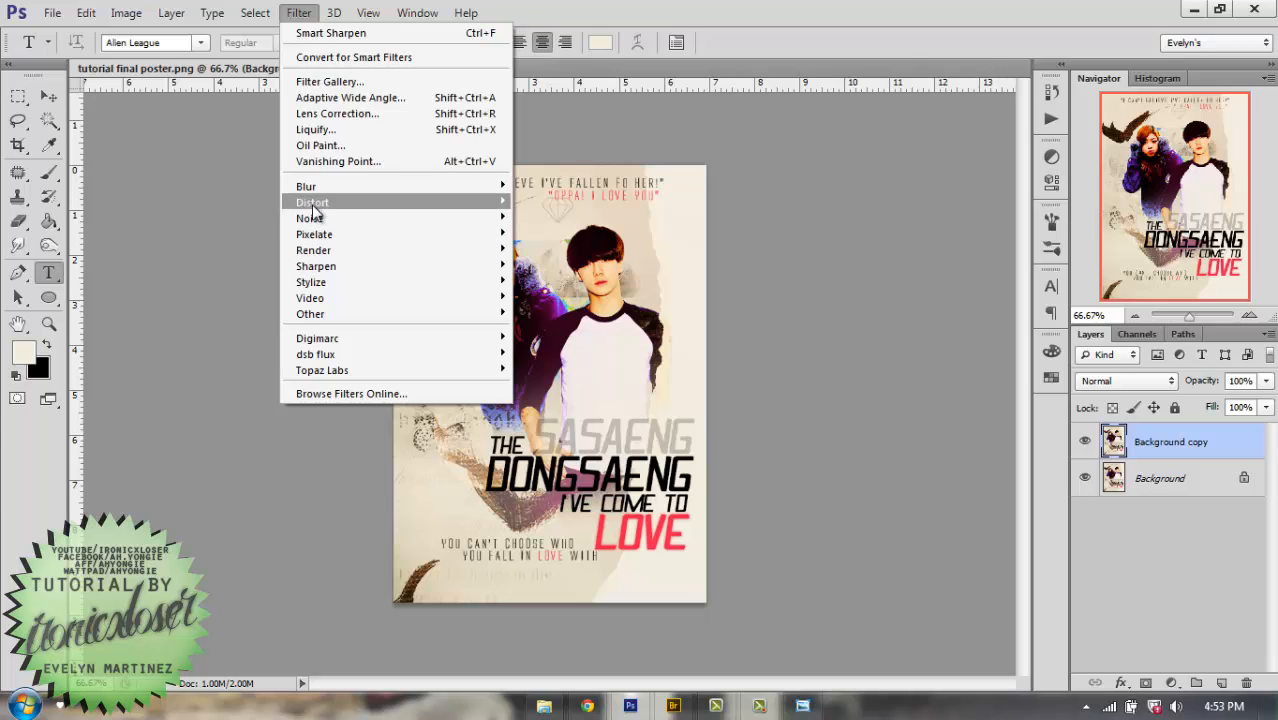
{"action": "mouse_move", "coordinate": [310, 193]}
{"action": "left_click", "coordinate": [232, 399]}
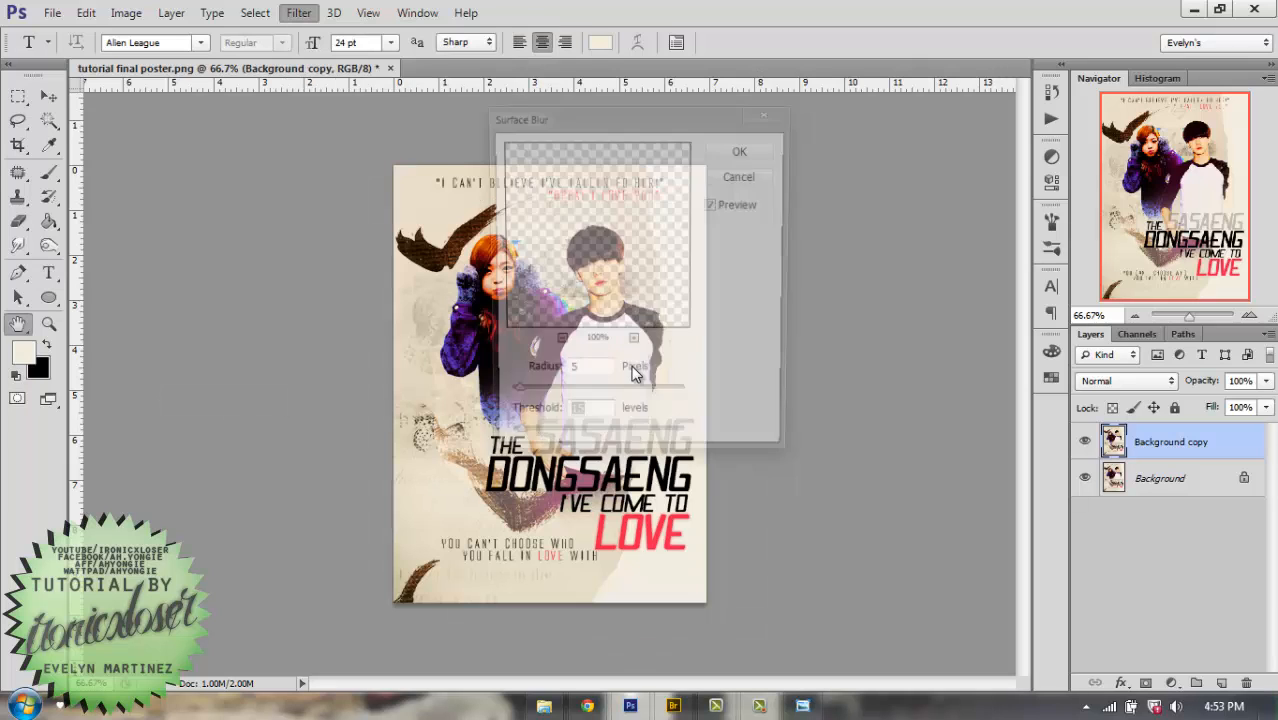
{"action": "left_click_drag", "start_coordinate": [627, 213], "coordinate": [587, 390]}
{"action": "left_click_drag", "start_coordinate": [579, 282], "coordinate": [669, 253]}
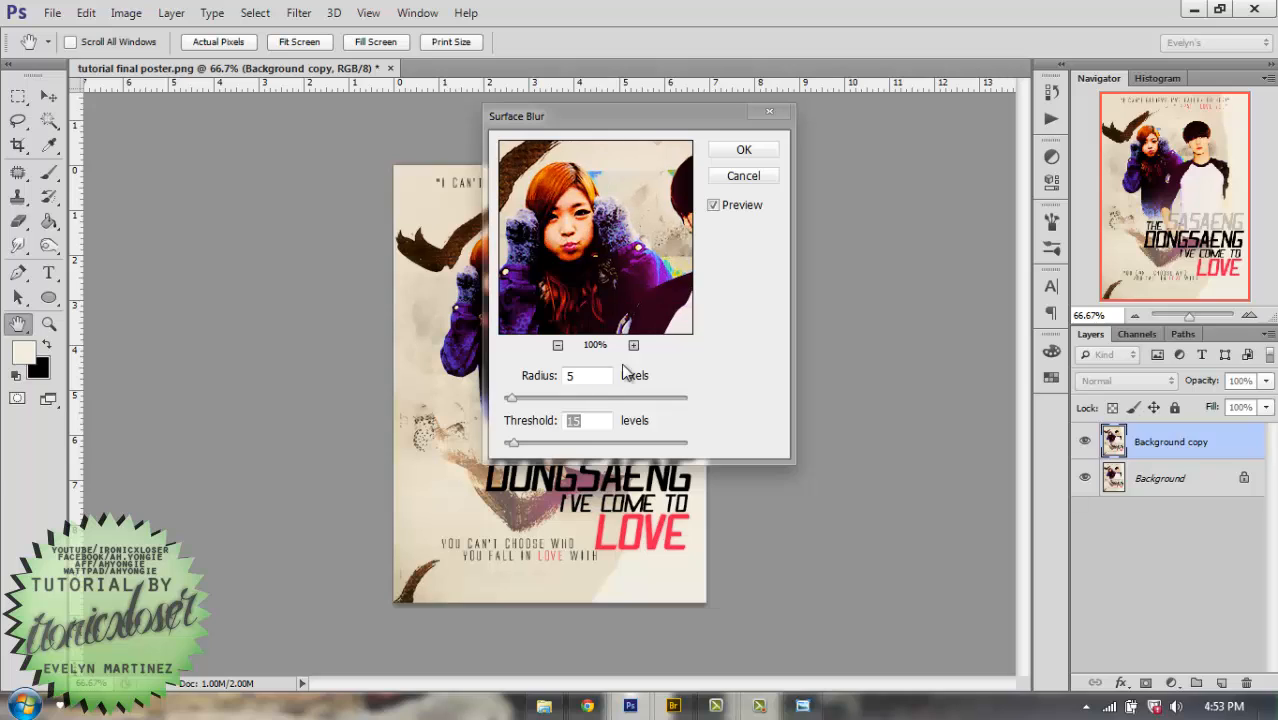
{"action": "left_click_drag", "start_coordinate": [512, 452], "coordinate": [508, 452]}
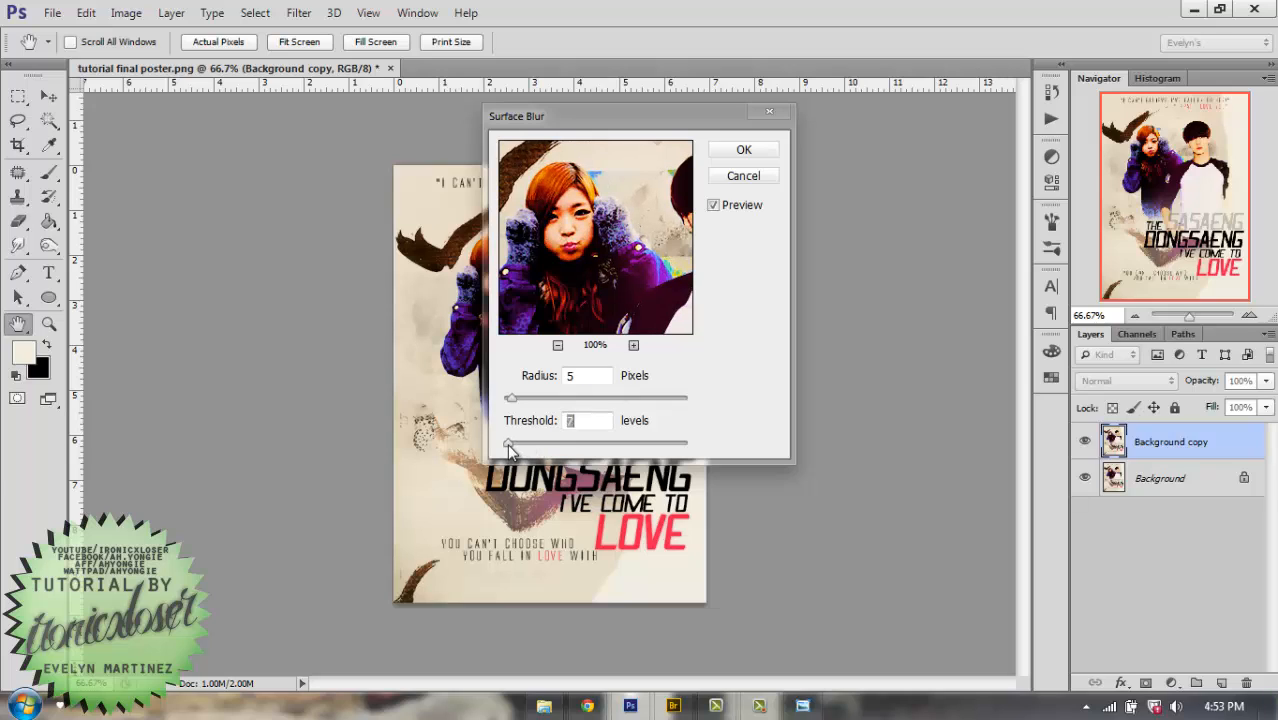
{"action": "double_click", "coordinate": [577, 422]}
{"action": "type", "text": "10"}
{"action": "key", "text": "Return"}
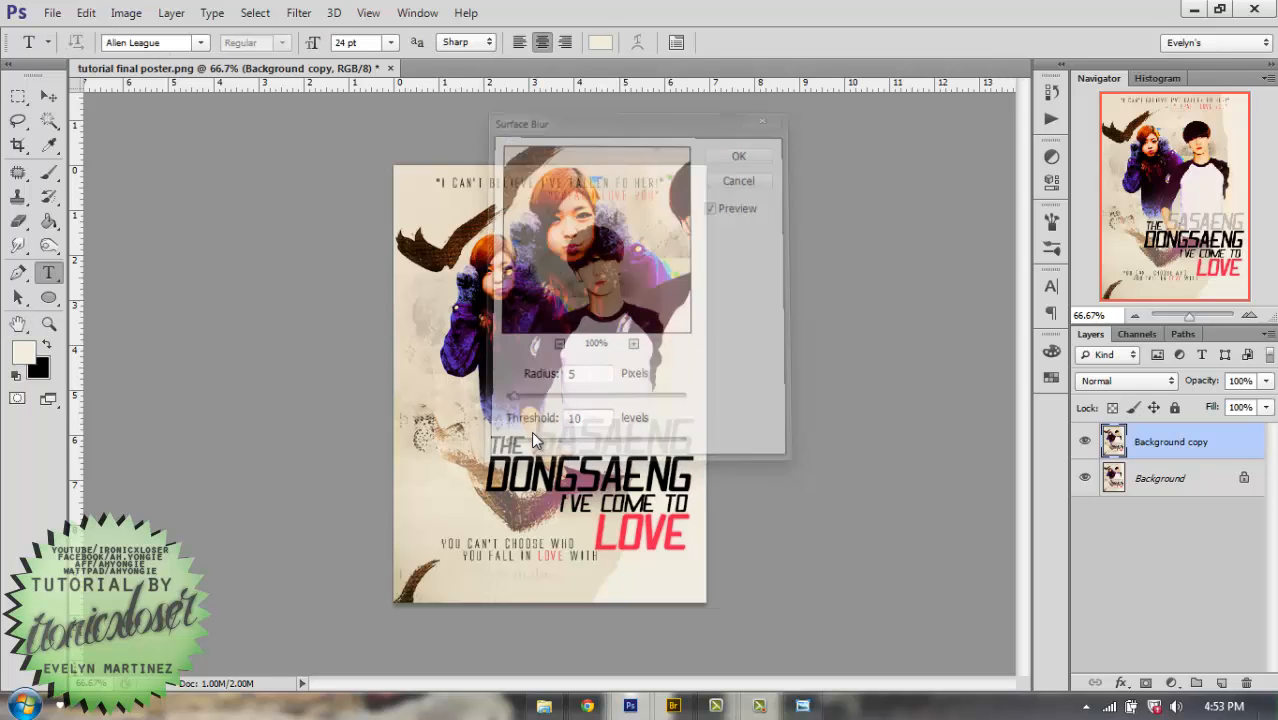
Examine the two figures at 200% and compare the blurred copy with the original by toggling the copy's visibility.
{"action": "left_click", "coordinate": [1248, 316]}
{"action": "left_click", "coordinate": [1248, 316]}
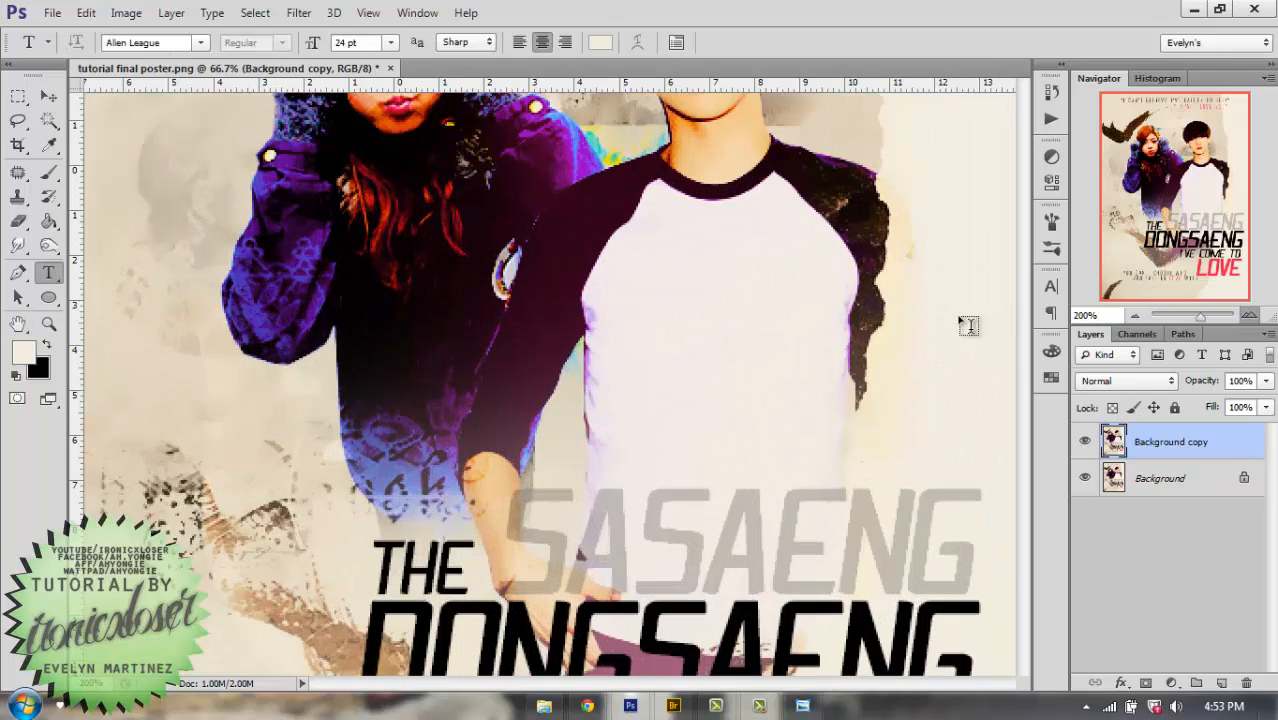
{"action": "scroll", "coordinate": [916, 320], "scroll_direction": "up", "scroll_amount": 5}
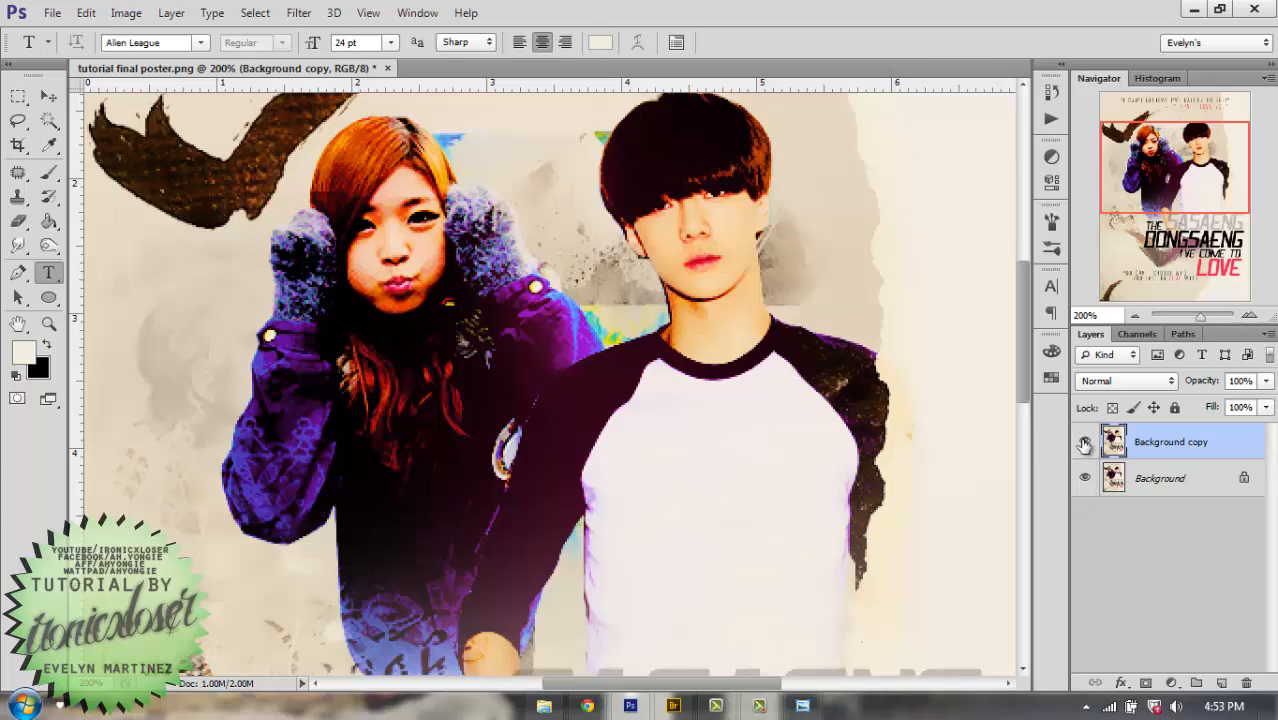
{"action": "left_click", "coordinate": [1084, 442]}
{"action": "left_click", "coordinate": [1084, 443]}
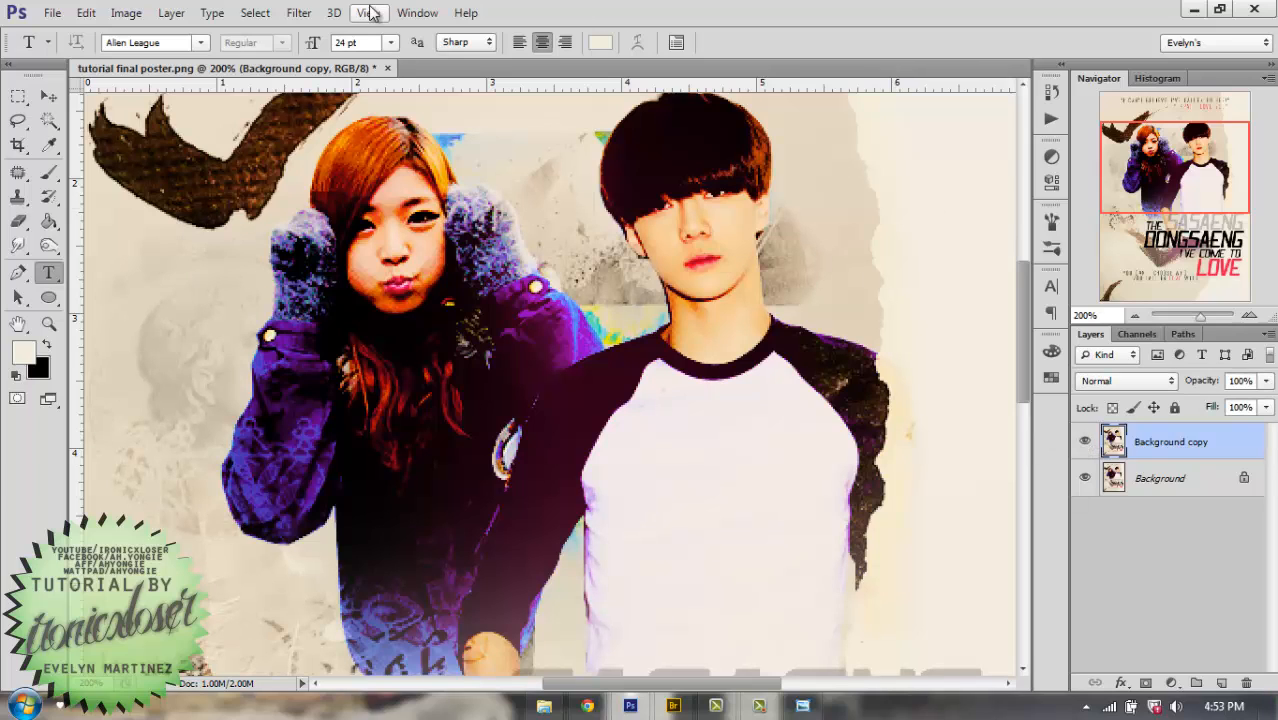
Apply Smart Sharpen to the Background copy with amount 500%, radius 0.2 px and Gaussian Blur removal.
{"action": "left_click", "coordinate": [299, 13]}
{"action": "mouse_move", "coordinate": [352, 266]}
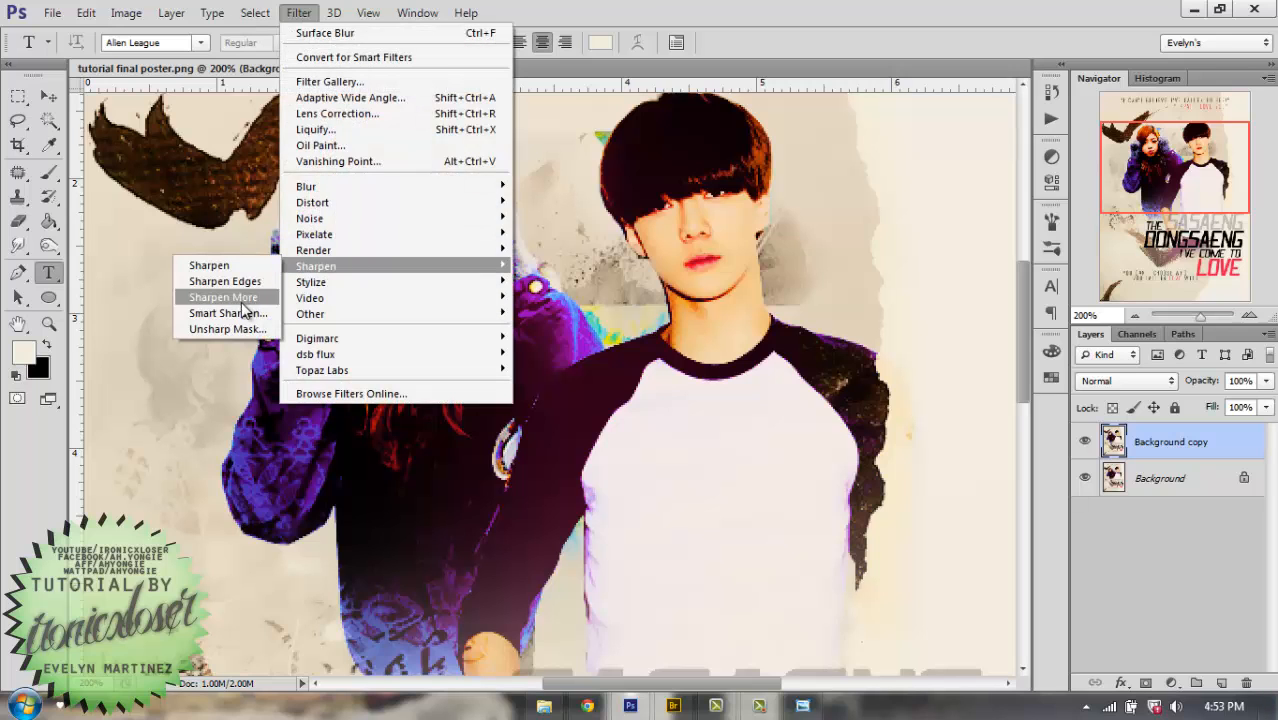
{"action": "left_click", "coordinate": [262, 314]}
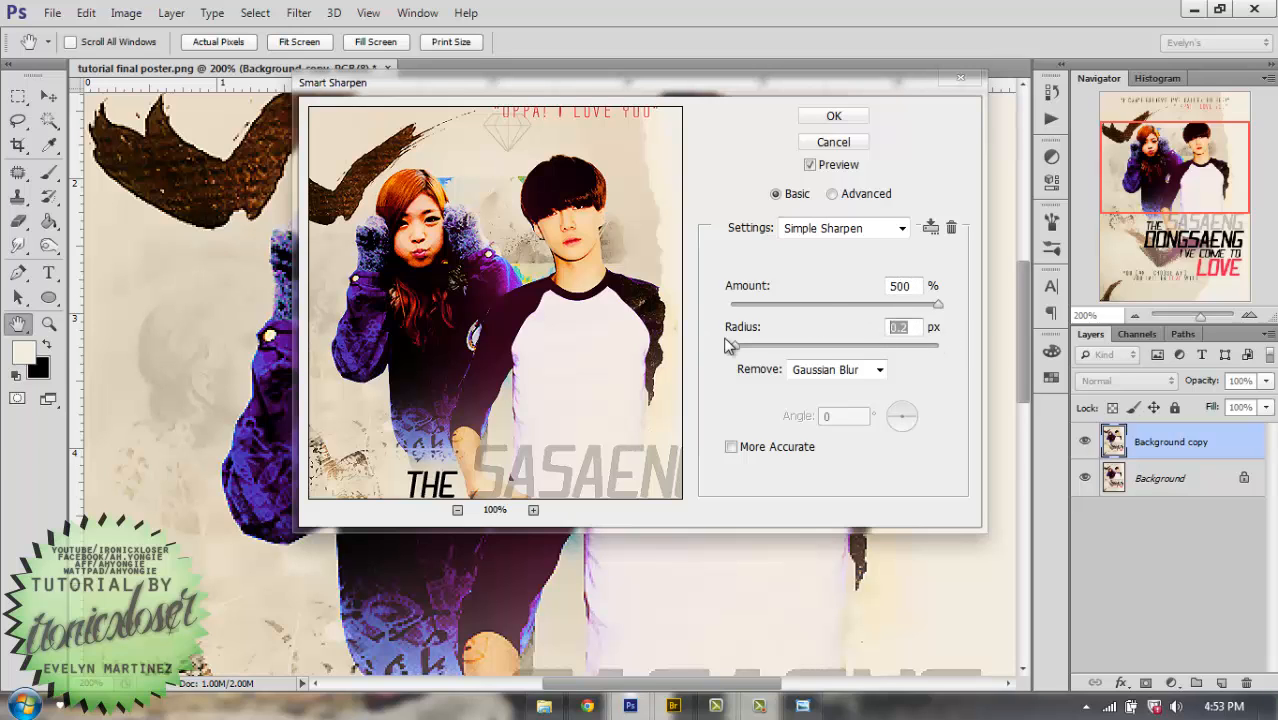
{"action": "left_click", "coordinate": [834, 116]}
{"action": "key", "text": "t"}
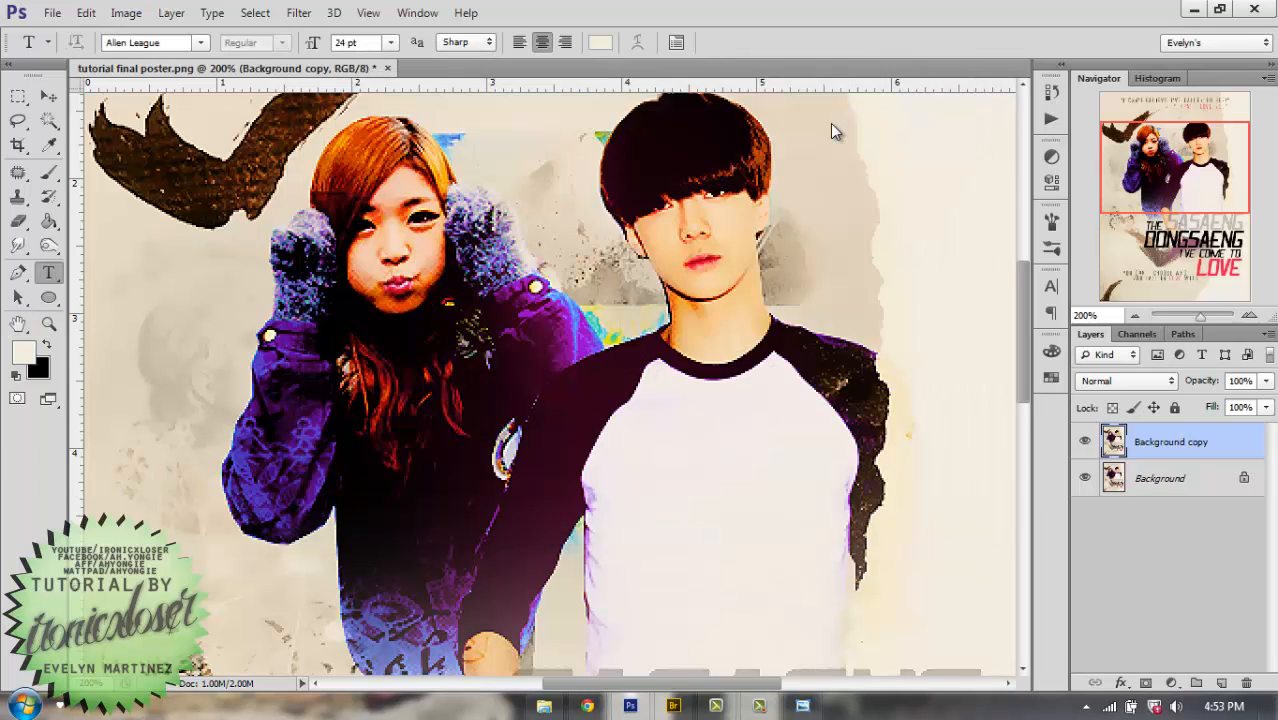
Flatten the image into a single Background layer and save it over the existing "tutorial final poster" PNG.
{"action": "right_click", "coordinate": [1213, 475]}
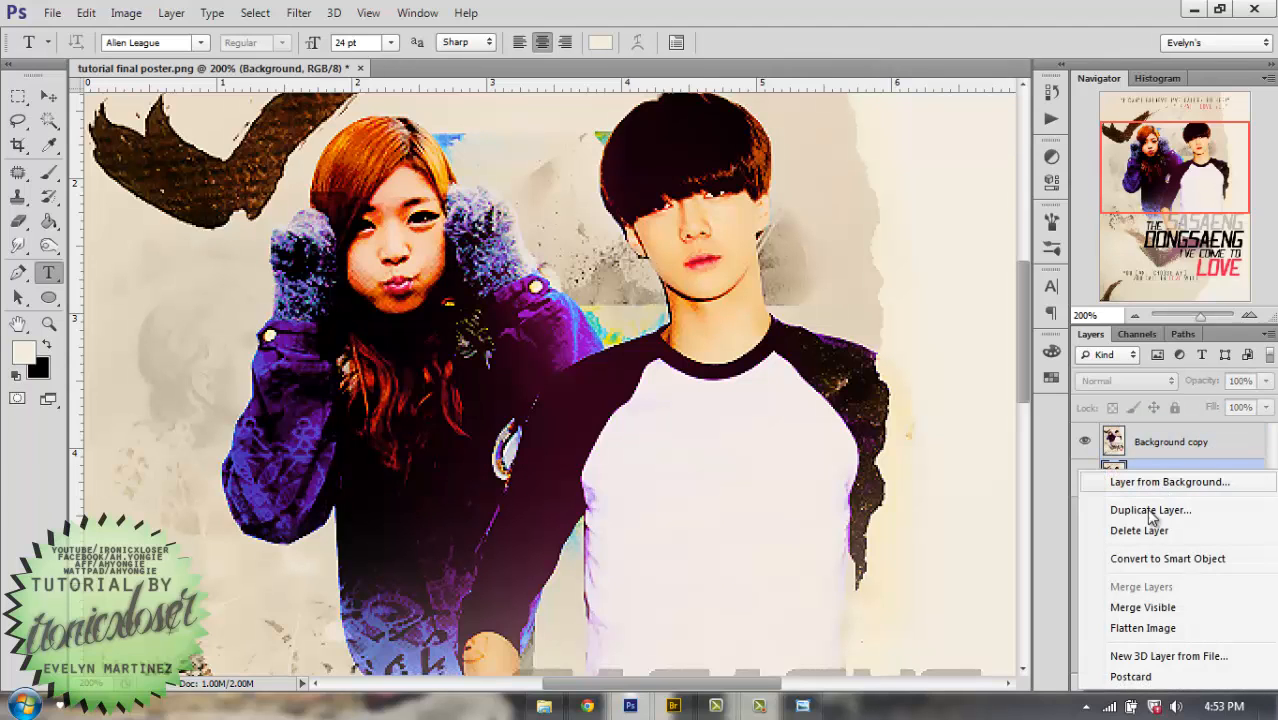
{"action": "left_click", "coordinate": [1132, 628]}
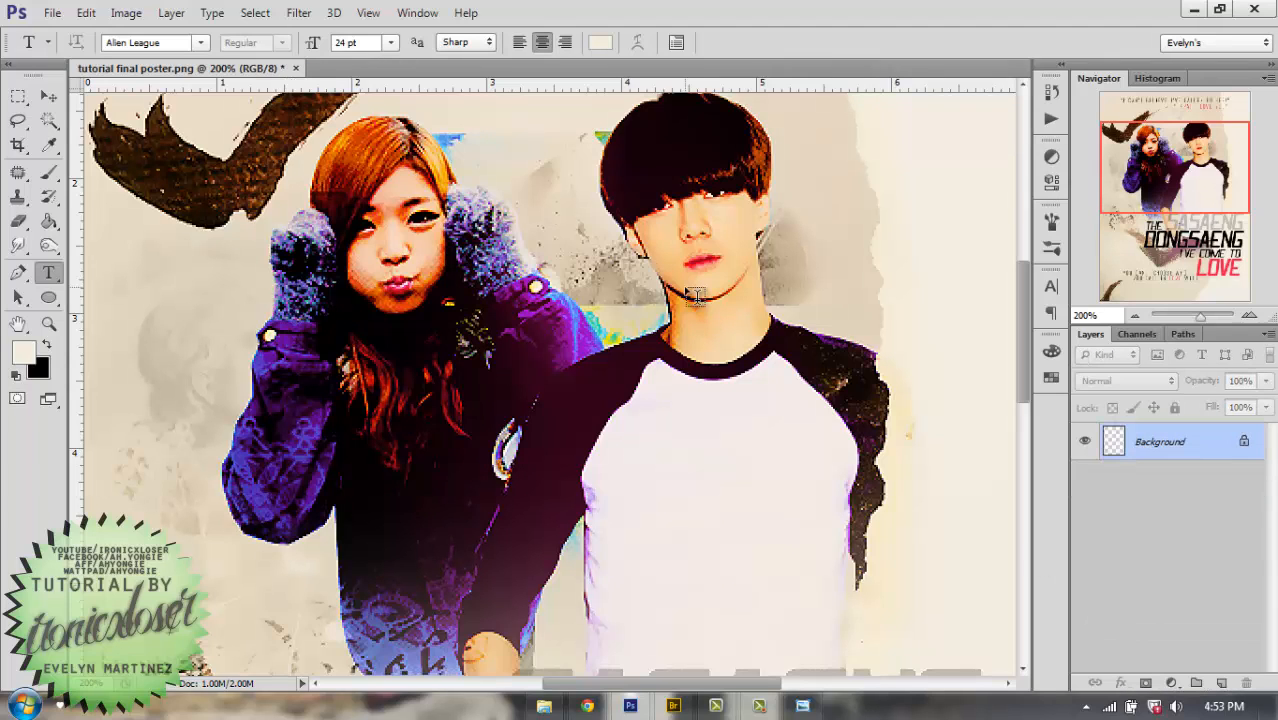
{"action": "left_click", "coordinate": [52, 13]}
{"action": "left_click", "coordinate": [66, 201]}
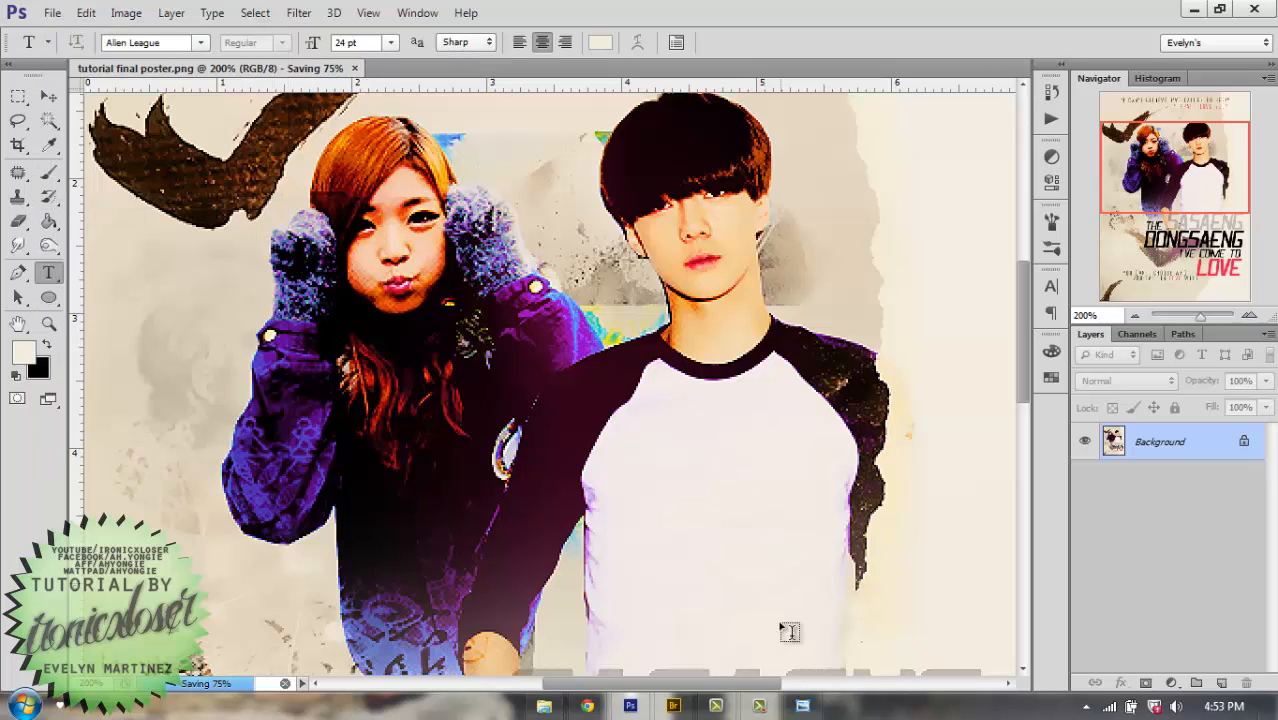
Close the open picture viewer, switch to Windows Explorer and open "tutorial final poster" from the Oh SeHun folder.
{"action": "right_click", "coordinate": [800, 707]}
{"action": "left_click", "coordinate": [766, 662]}
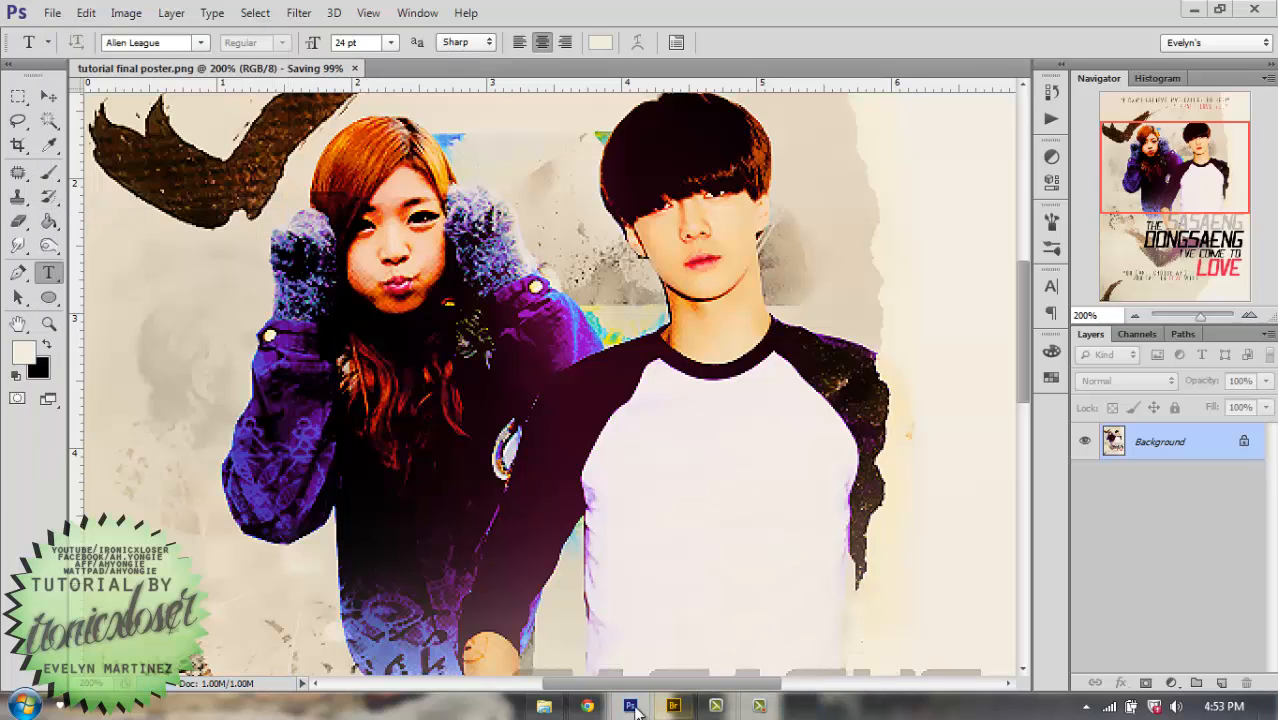
{"action": "left_click", "coordinate": [544, 706]}
{"action": "double_click", "coordinate": [528, 490]}
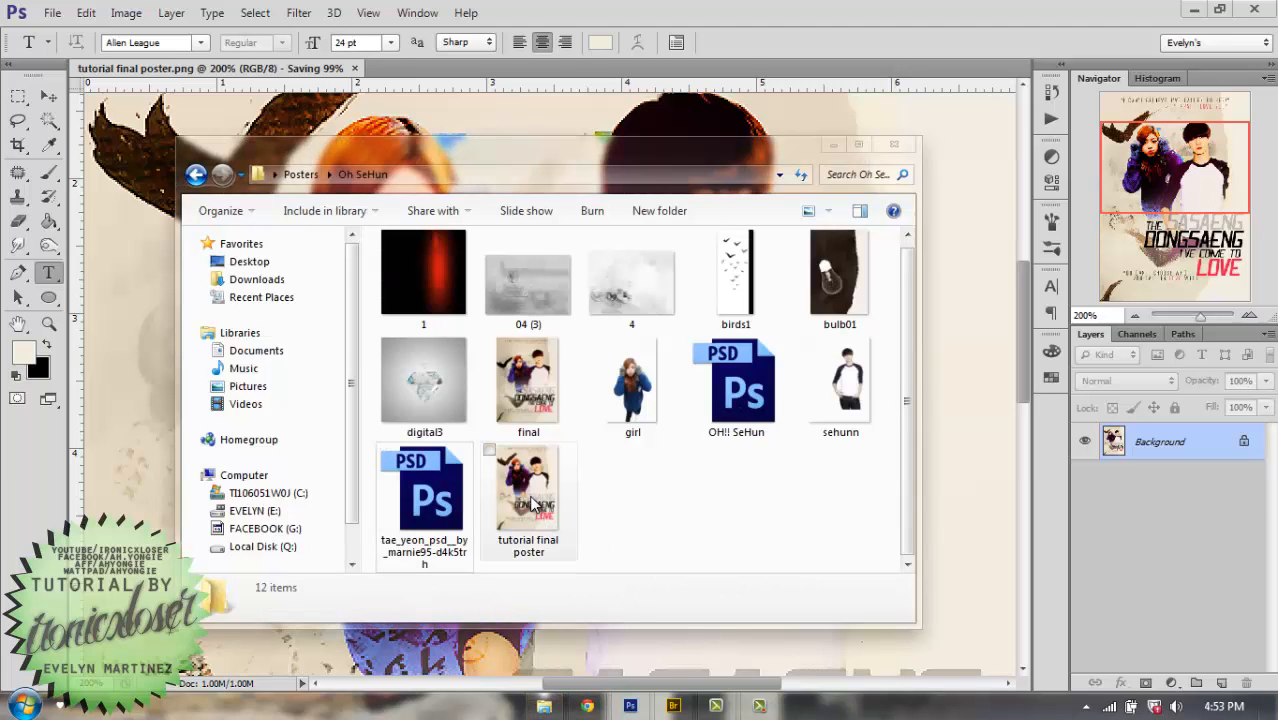